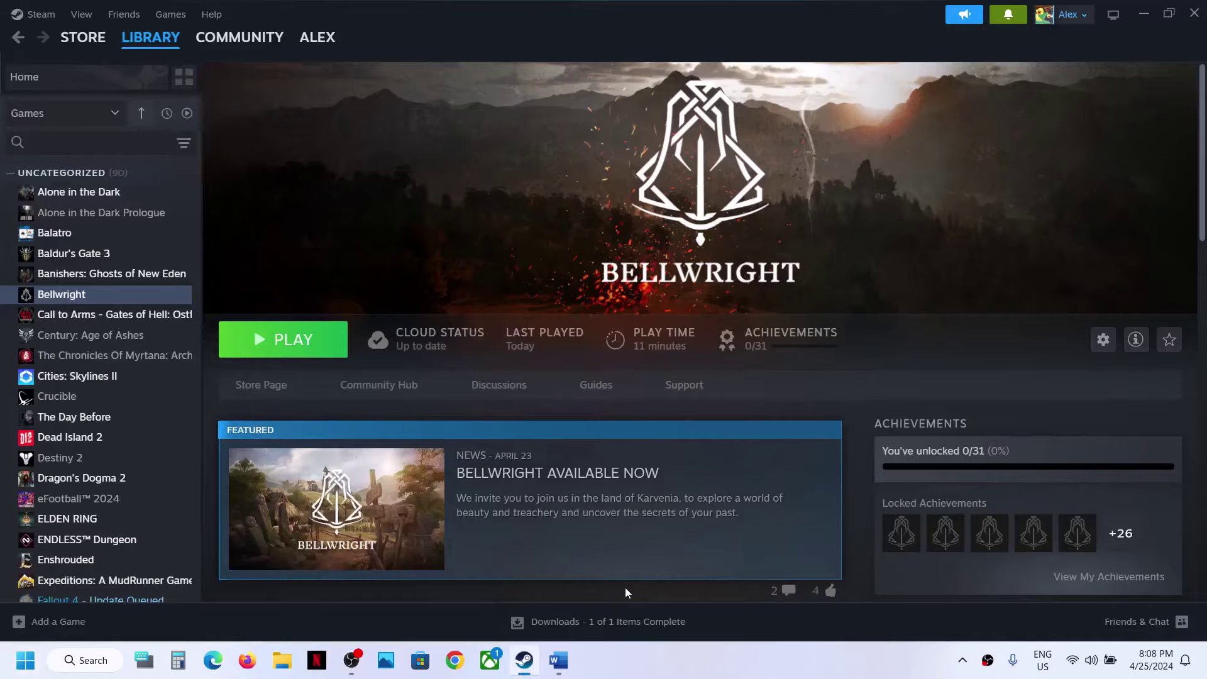
Switch to the Word troubleshooting document and highlight the Step 2 instruction about running the game as an administrator from its installation folder.
left_click(559, 660)
scroll(337, 311, "down", 1)
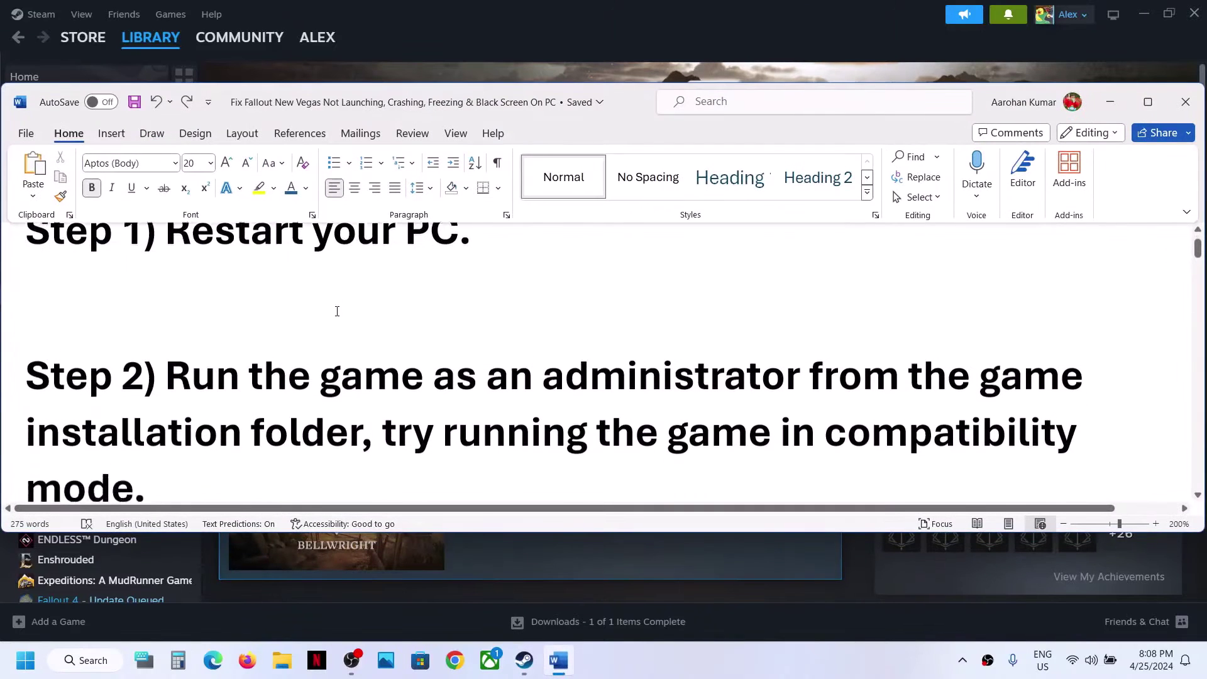
left_click_drag(165, 334, 349, 391)
left_click(1112, 105)
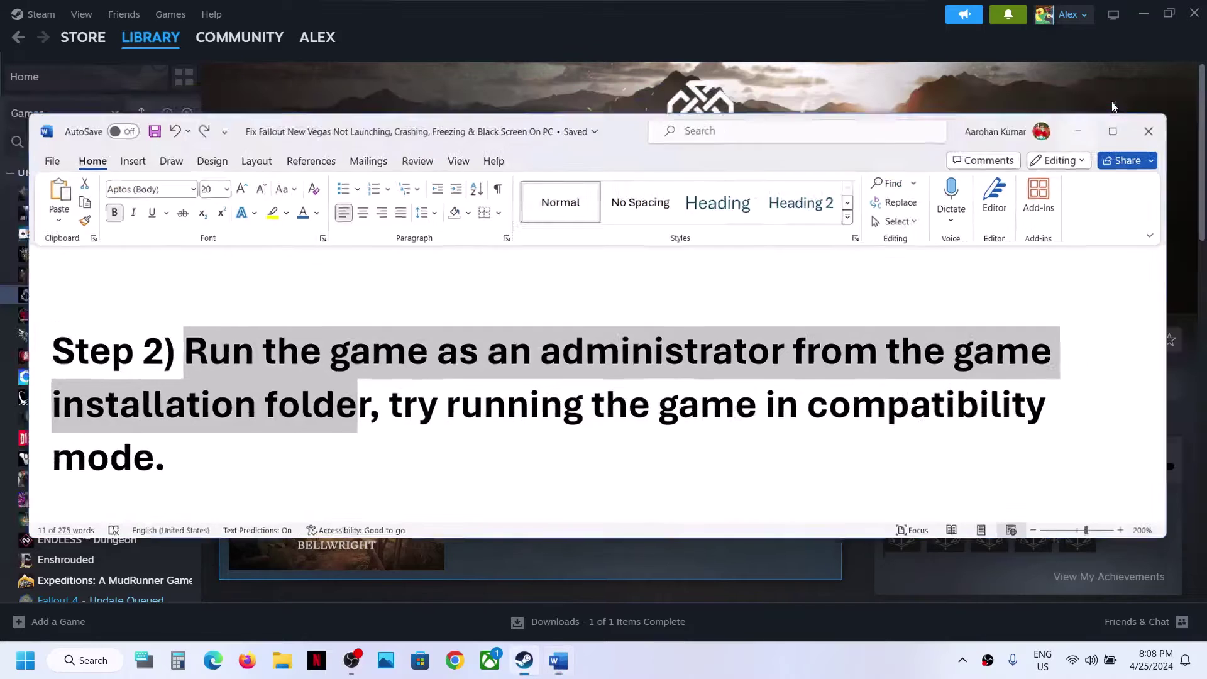
Browse the local installation files of Bellwright from the Steam library.
right_click(131, 294)
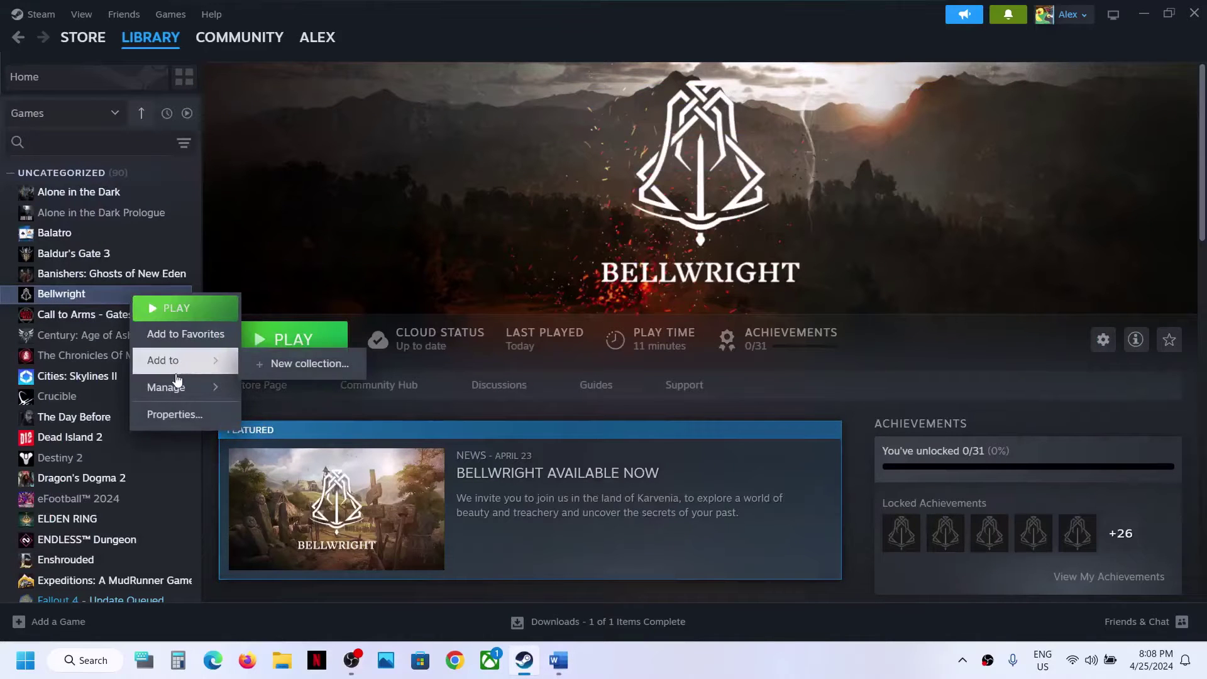
mouse_move(170, 386)
left_click(294, 418)
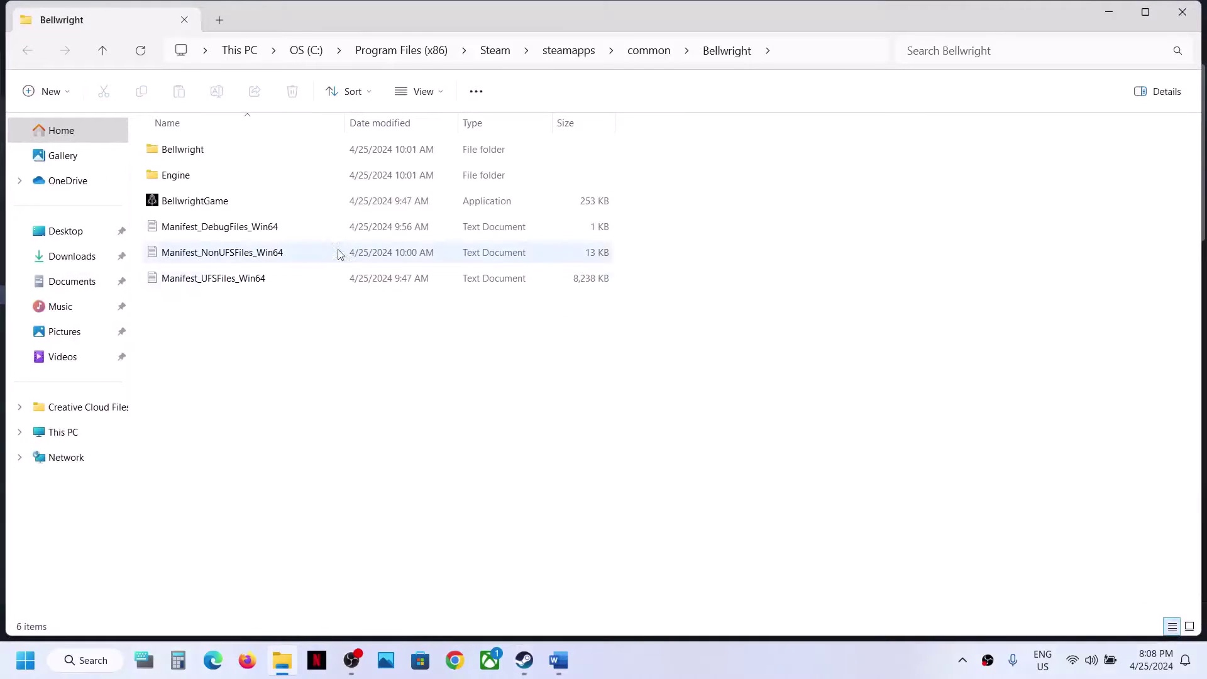
Set the BellwrightGame application to run as an administrator and apply the change.
right_click(201, 207)
left_click(289, 410)
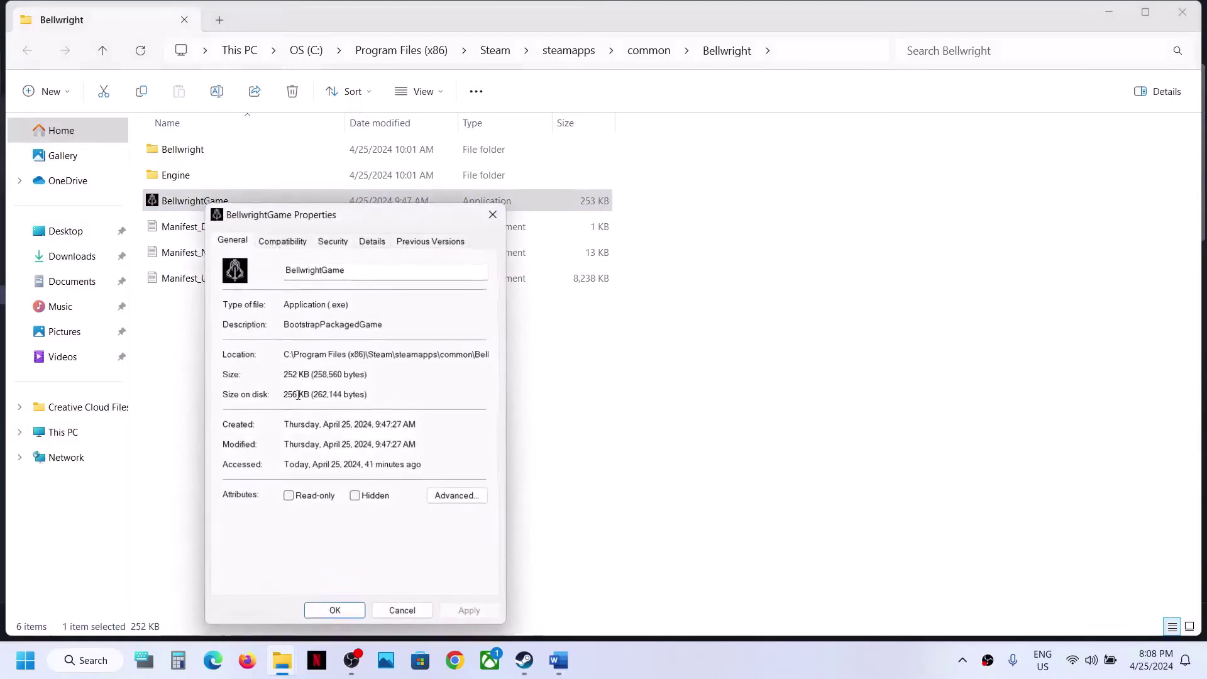
left_click(279, 242)
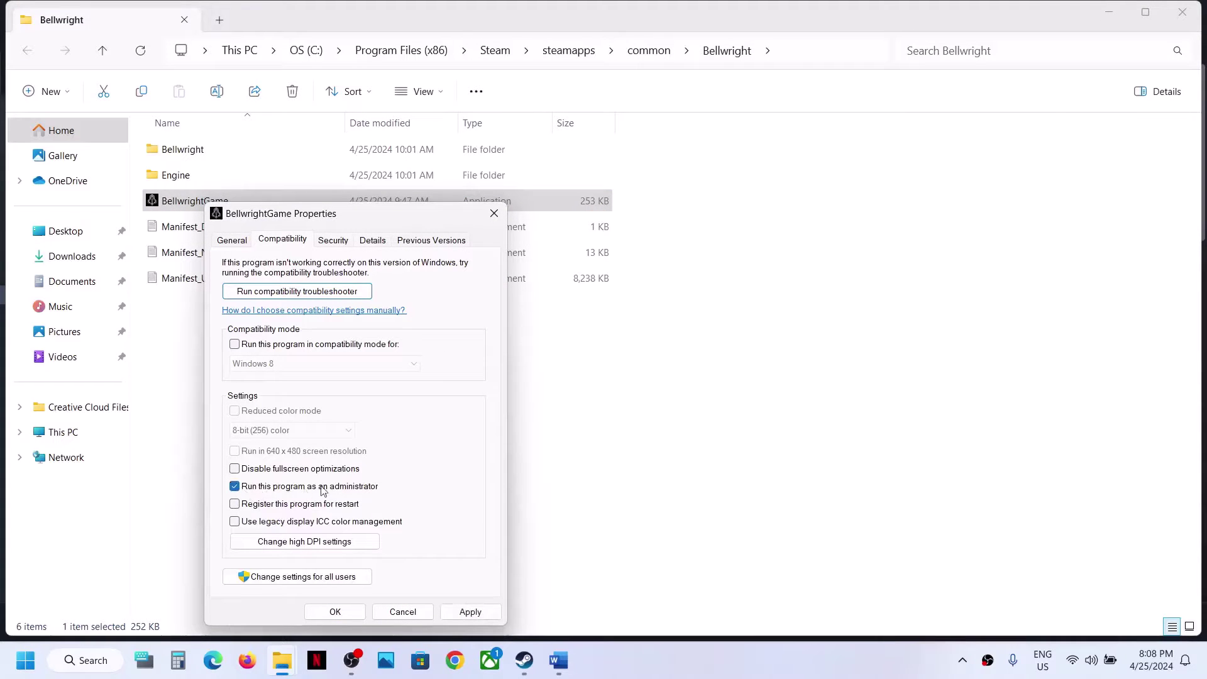
left_click(469, 610)
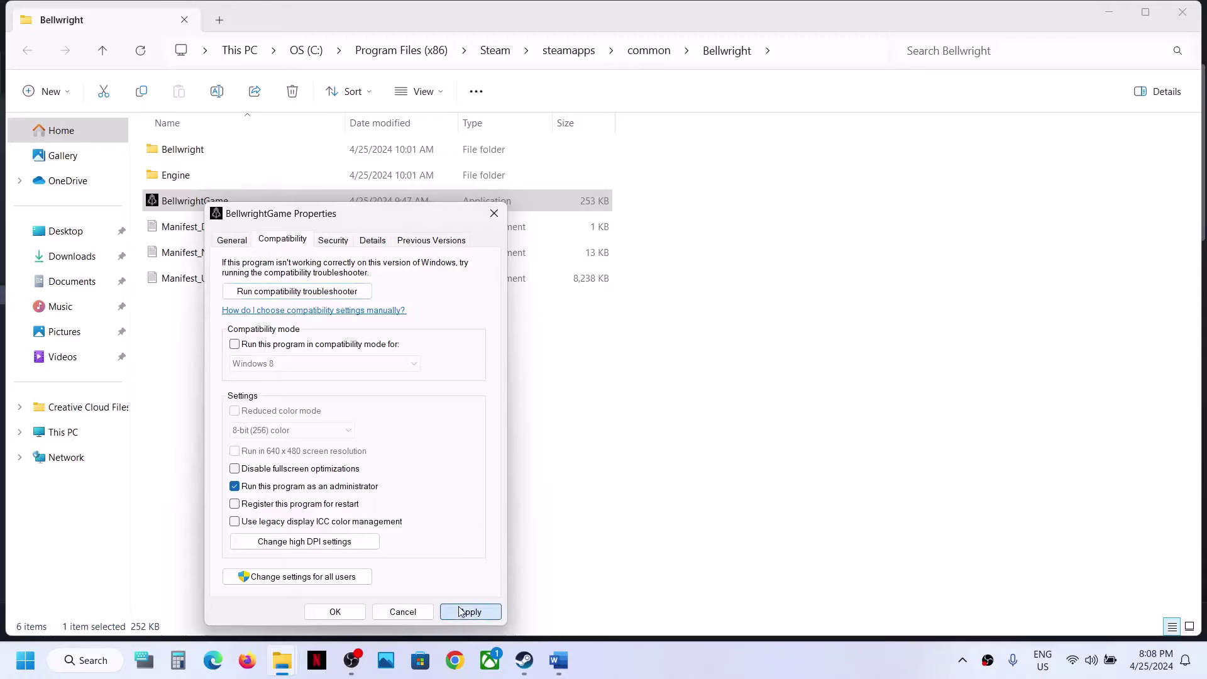
left_click(344, 613)
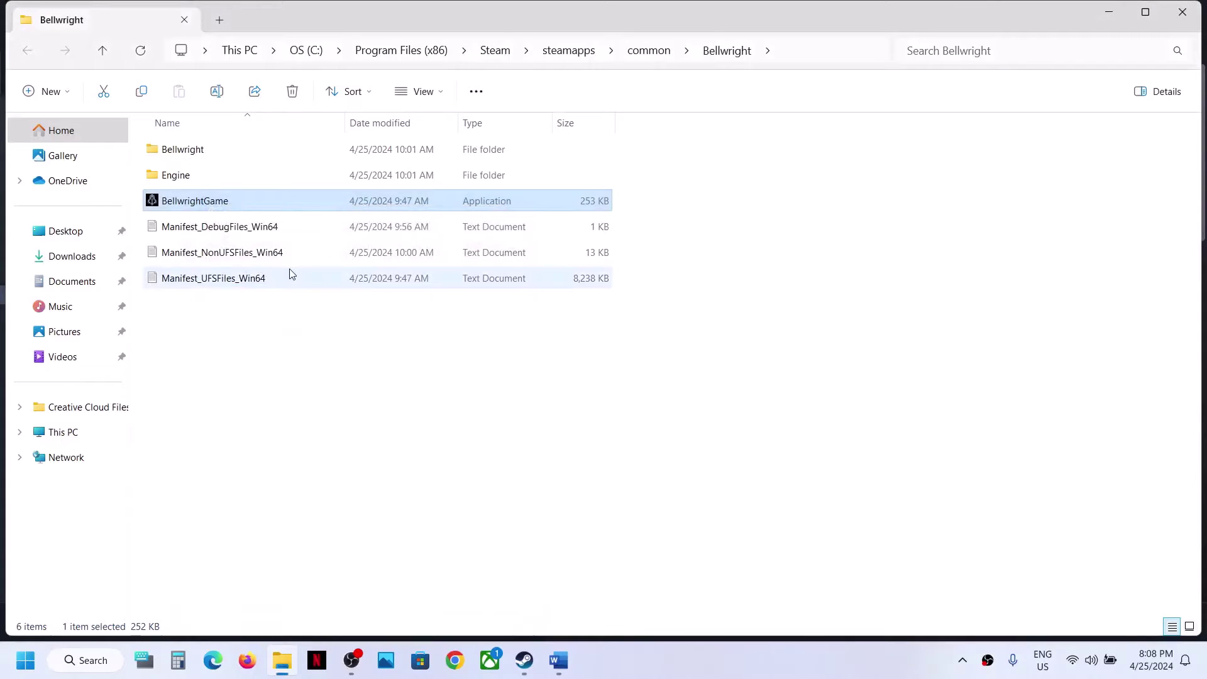
Enable compatibility mode for Windows 8 on the BellwrightGame application and save its properties.
right_click(240, 207)
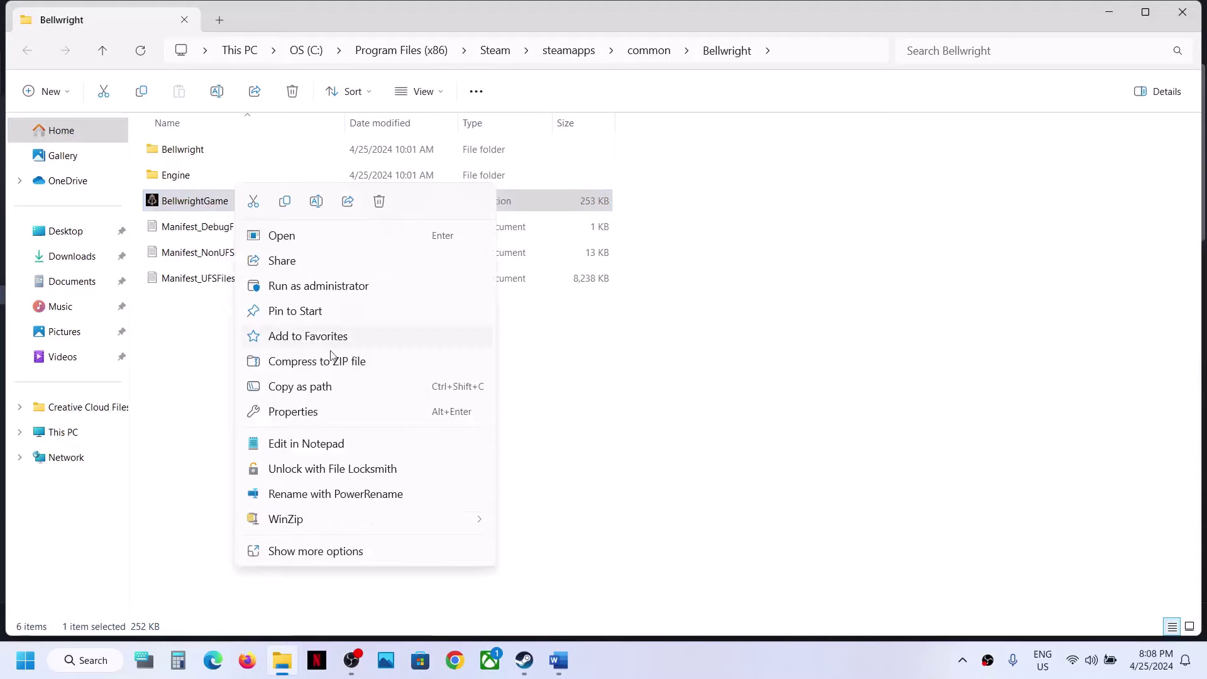
left_click(293, 411)
left_click(317, 241)
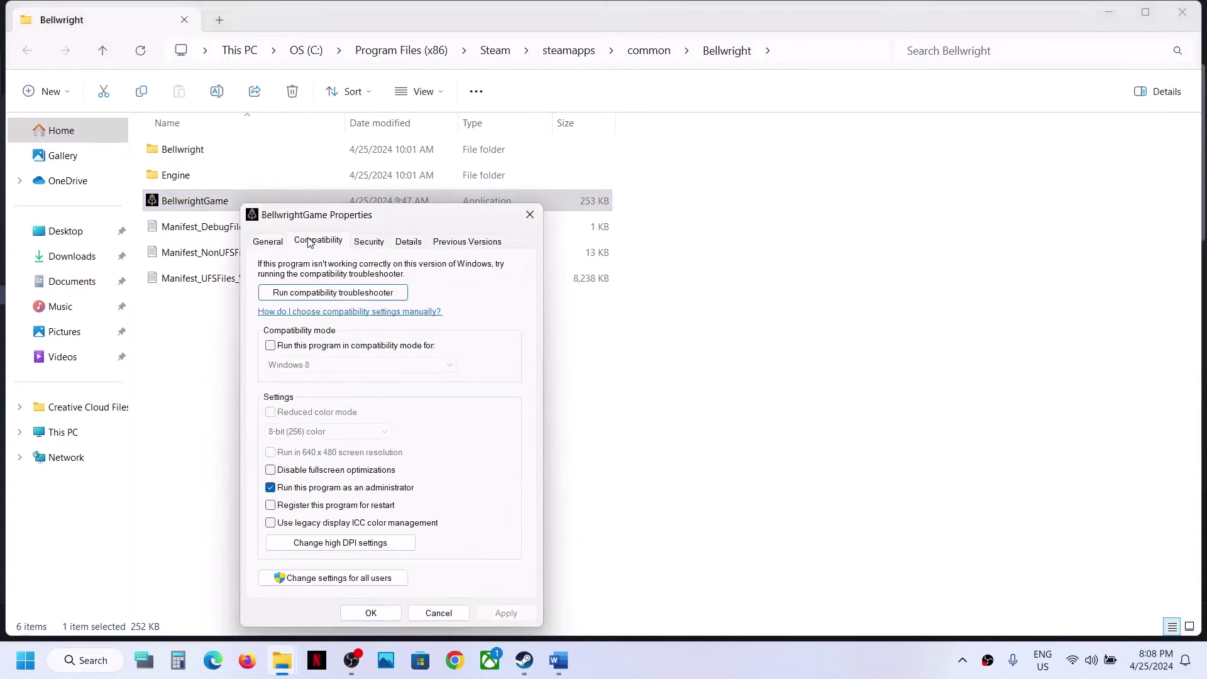
left_click(270, 346)
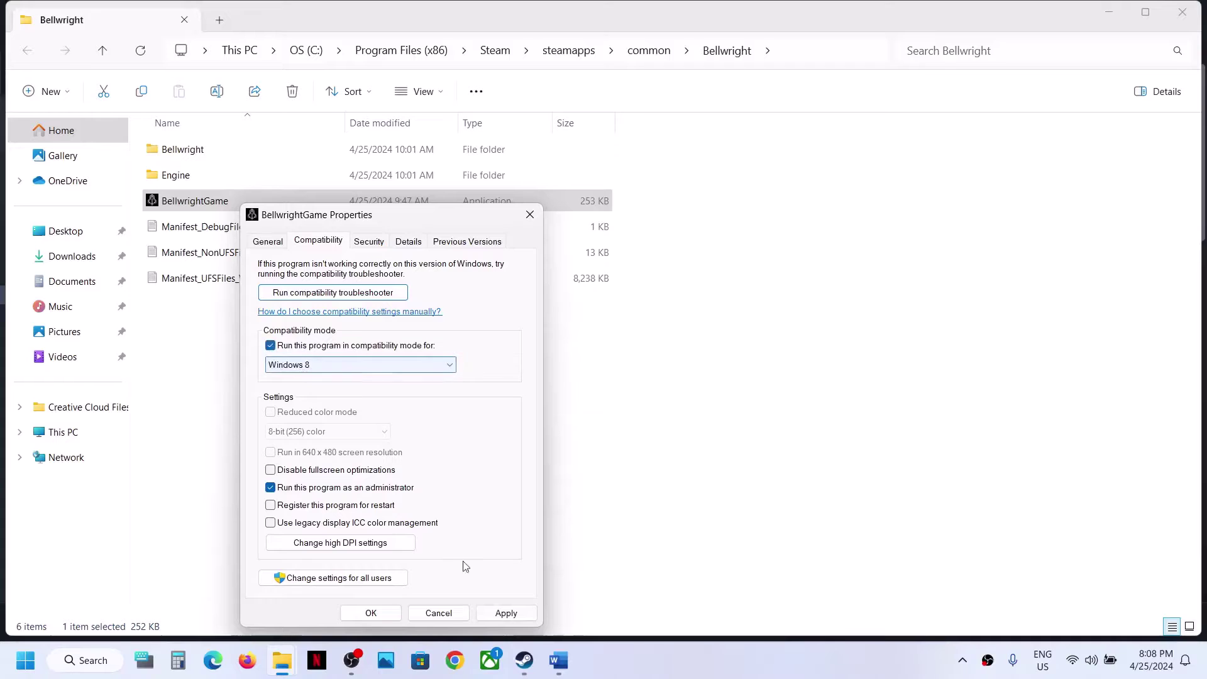
left_click(486, 614)
left_click(371, 613)
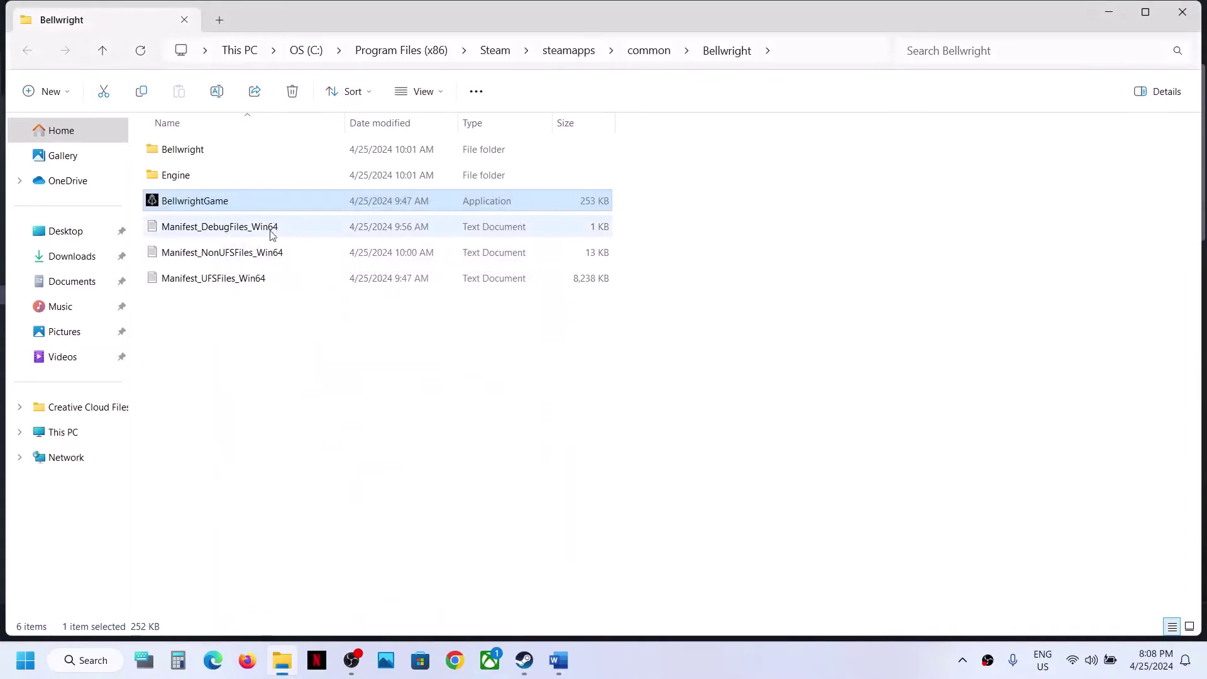
Change the BellwrightGame application's compatibility mode to Windows 7 and save its properties.
right_click(225, 209)
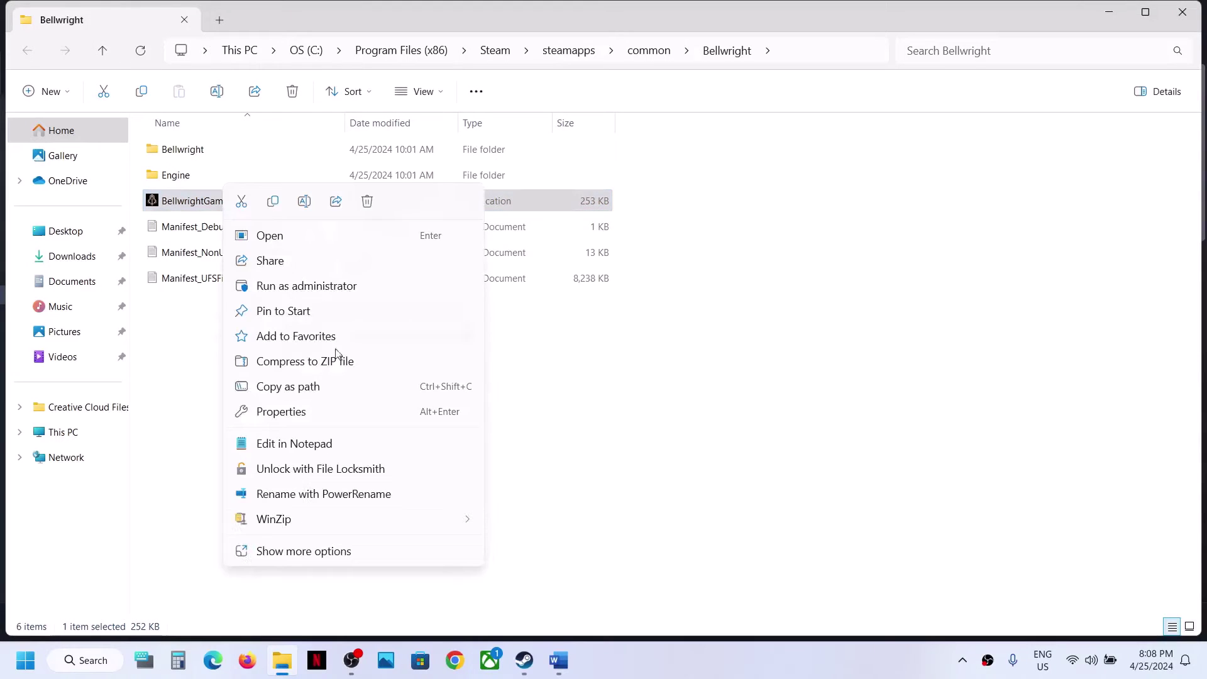
left_click(301, 412)
left_click(306, 247)
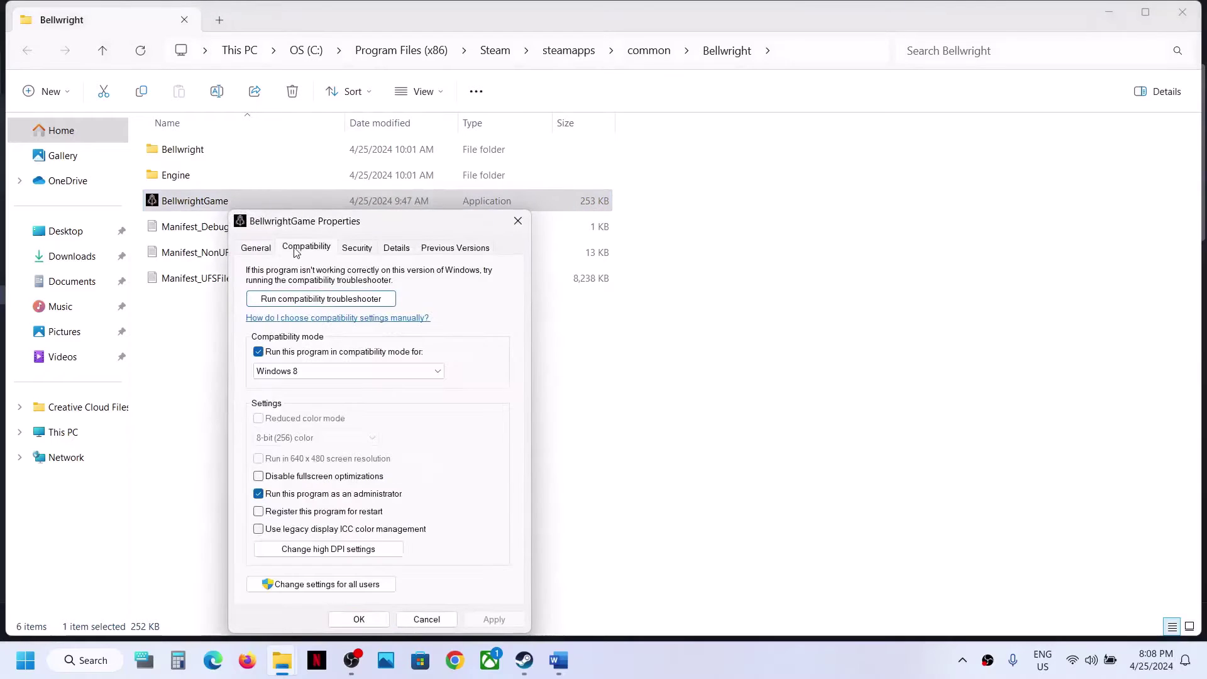
left_click(314, 371)
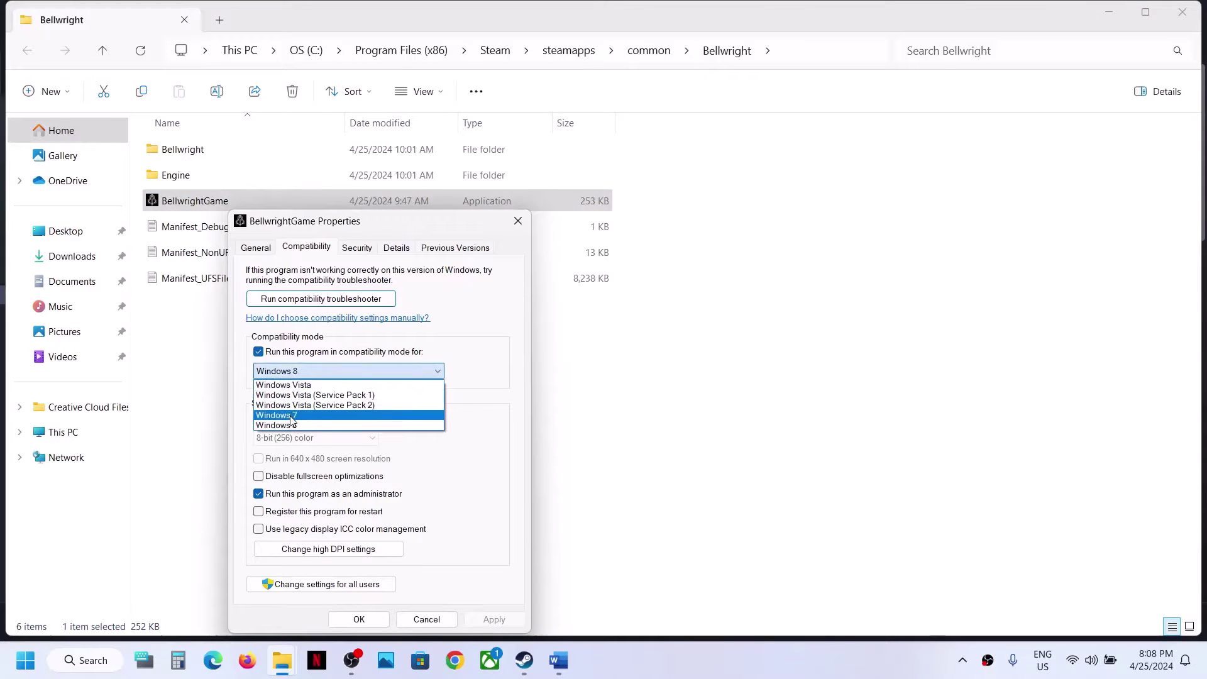
left_click(290, 416)
left_click(494, 620)
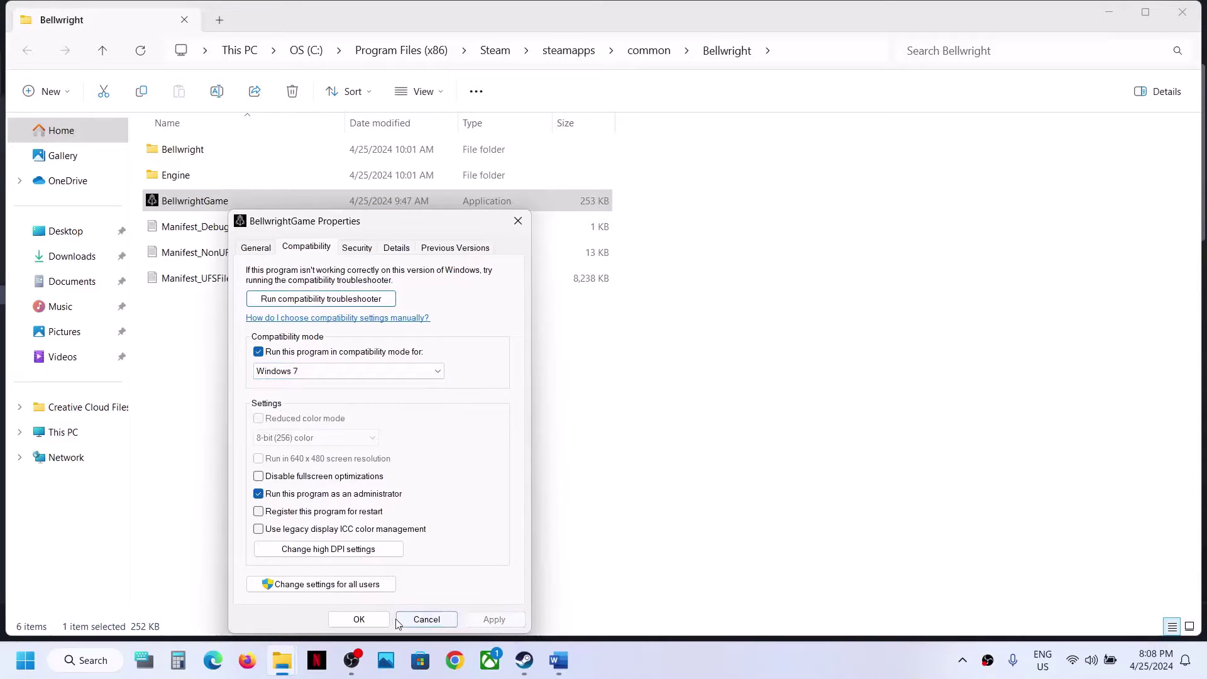
left_click(377, 623)
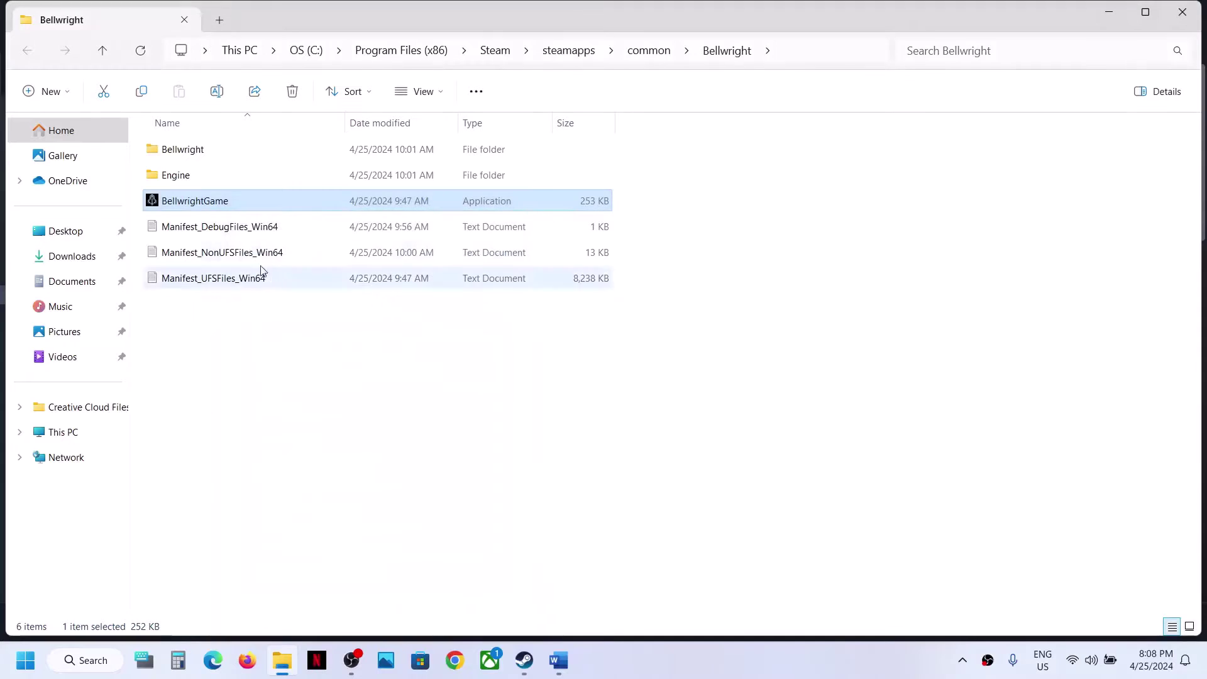
Disable fullscreen optimizations for the BellwrightGame application and save its properties.
right_click(214, 203)
left_click(272, 412)
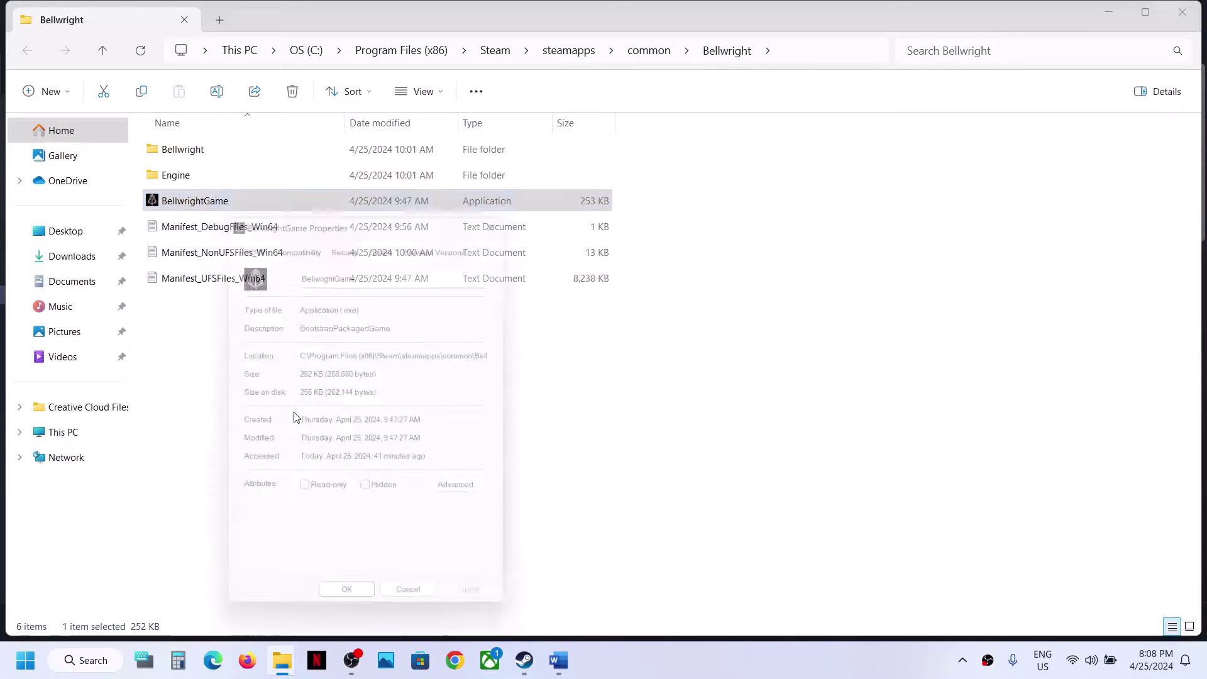
left_click(298, 240)
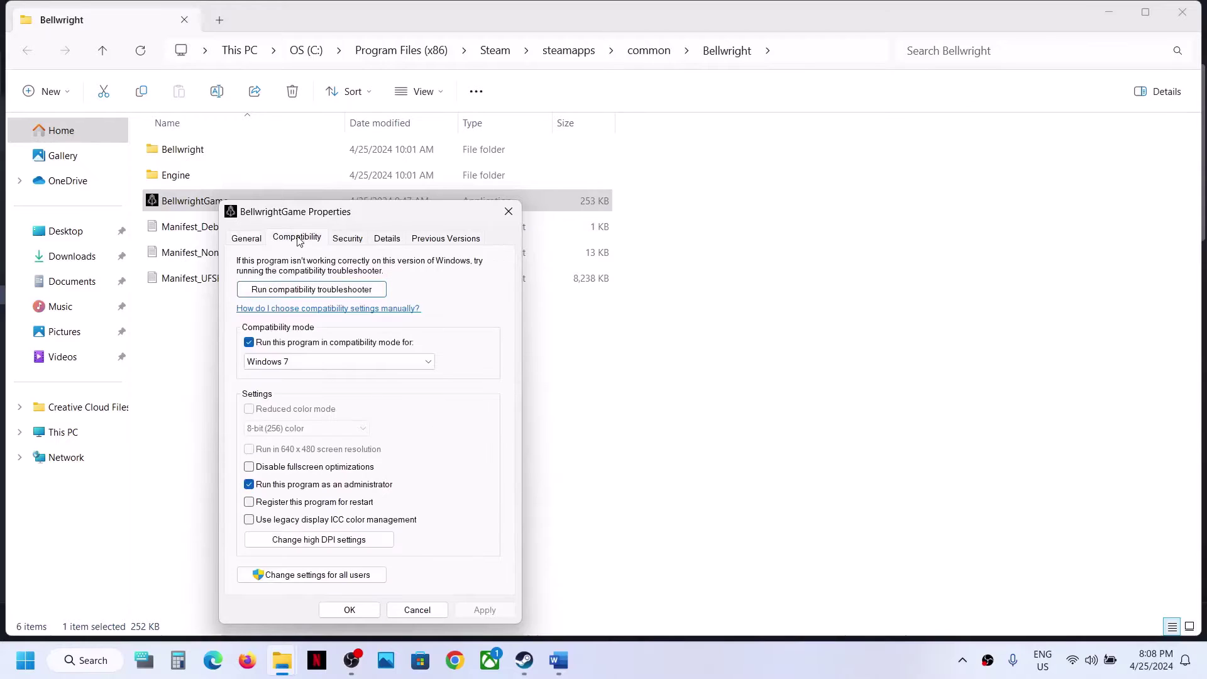
left_click(251, 469)
left_click(484, 608)
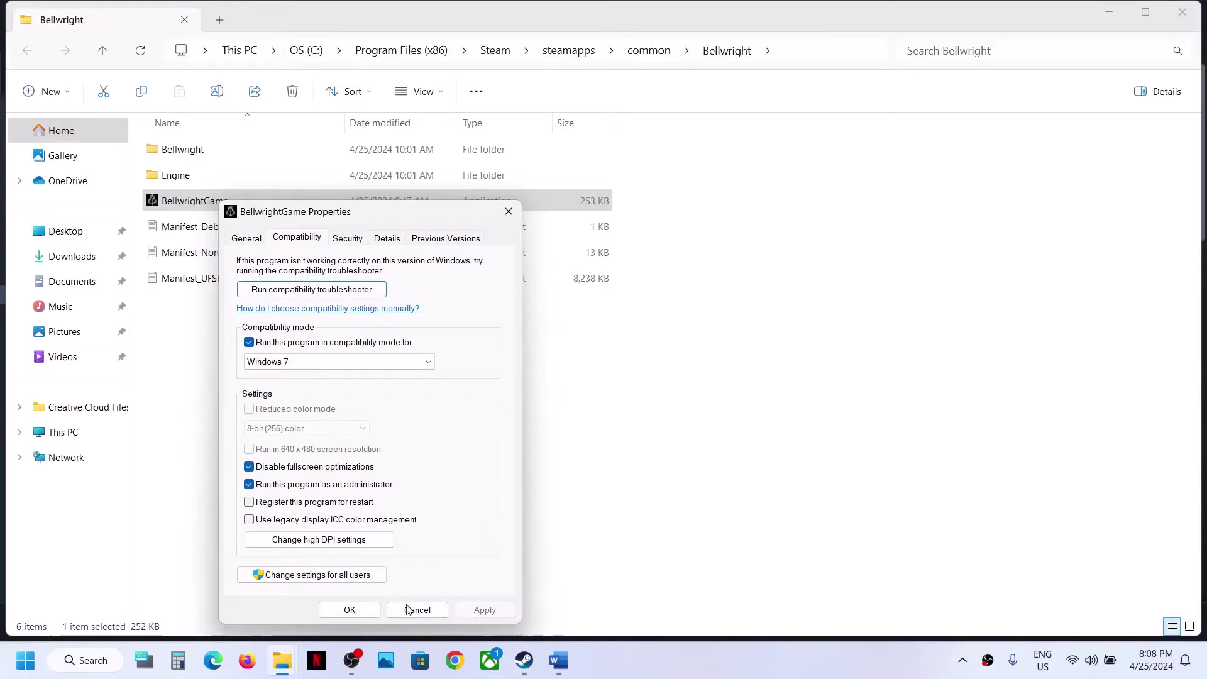
left_click(349, 608)
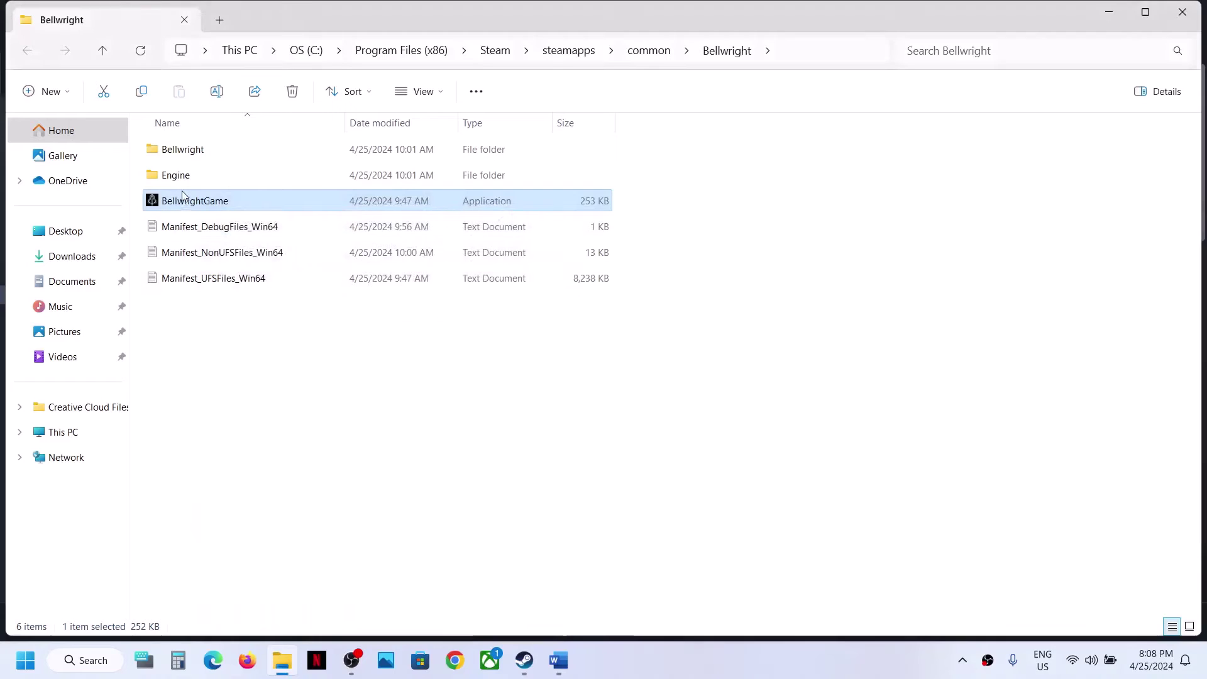
Open the Win64 folder inside Bellwright's Binaries folder.
left_click(188, 153)
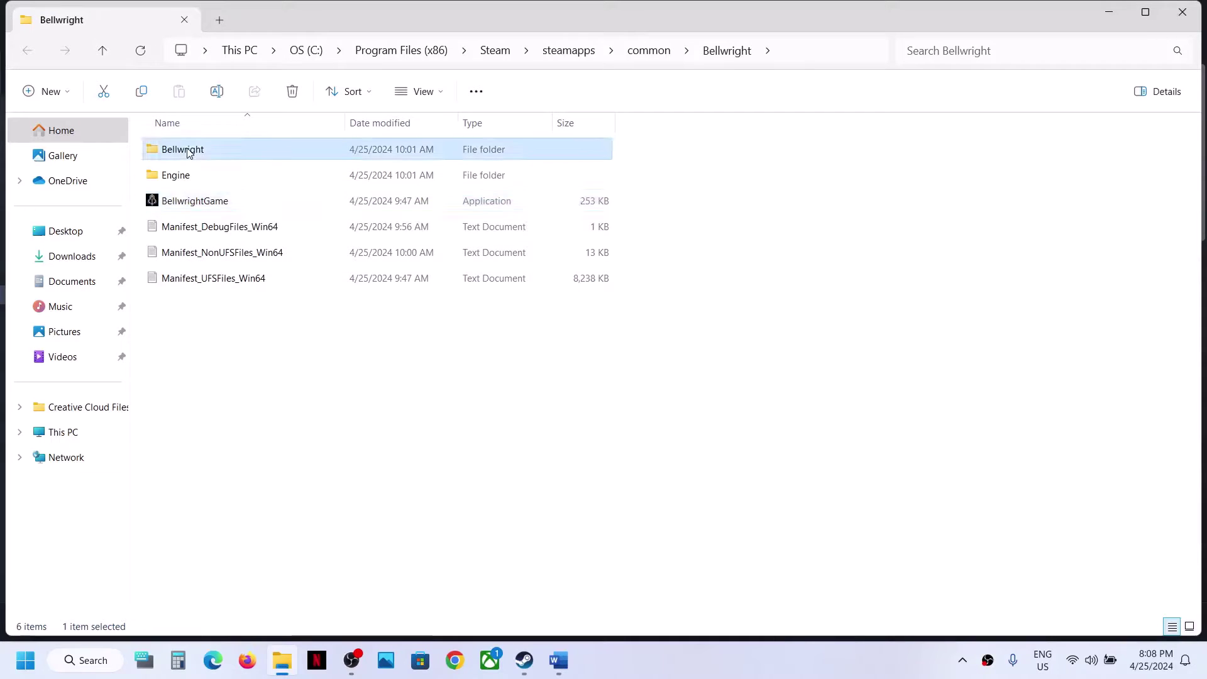
double_click(187, 153)
double_click(188, 153)
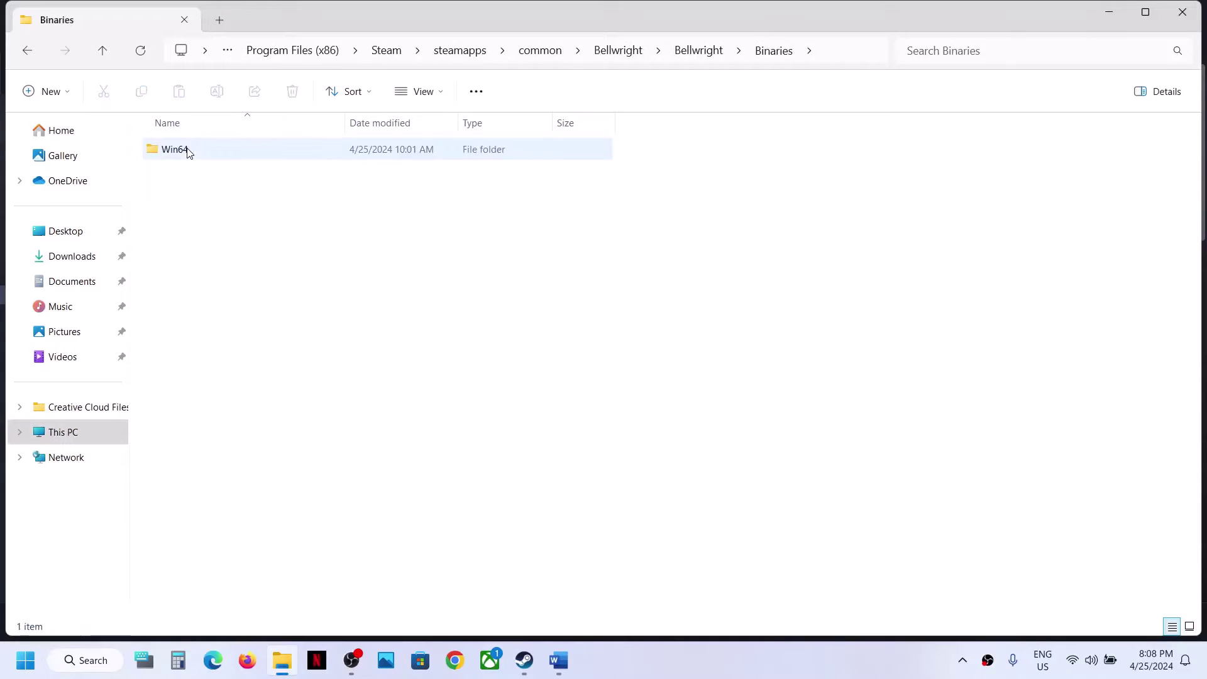
double_click(188, 153)
Set the BellwrightGame-Win64-Shipping application to run as an administrator and save its properties.
left_click(256, 183)
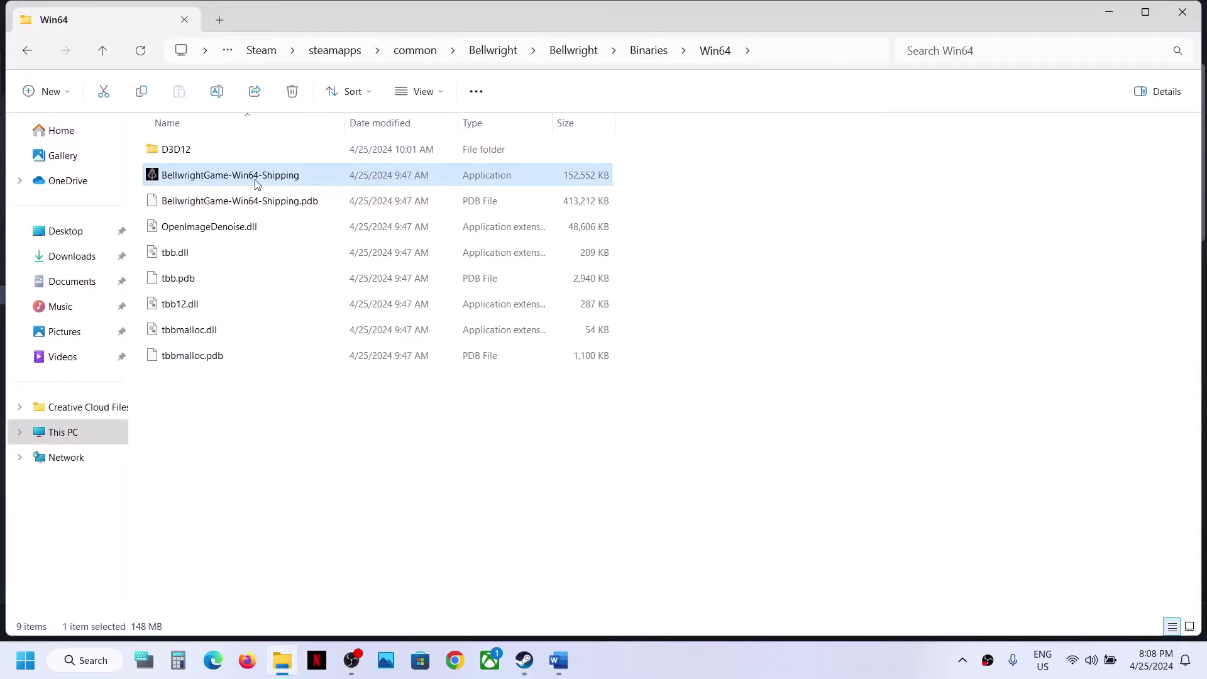
right_click(256, 183)
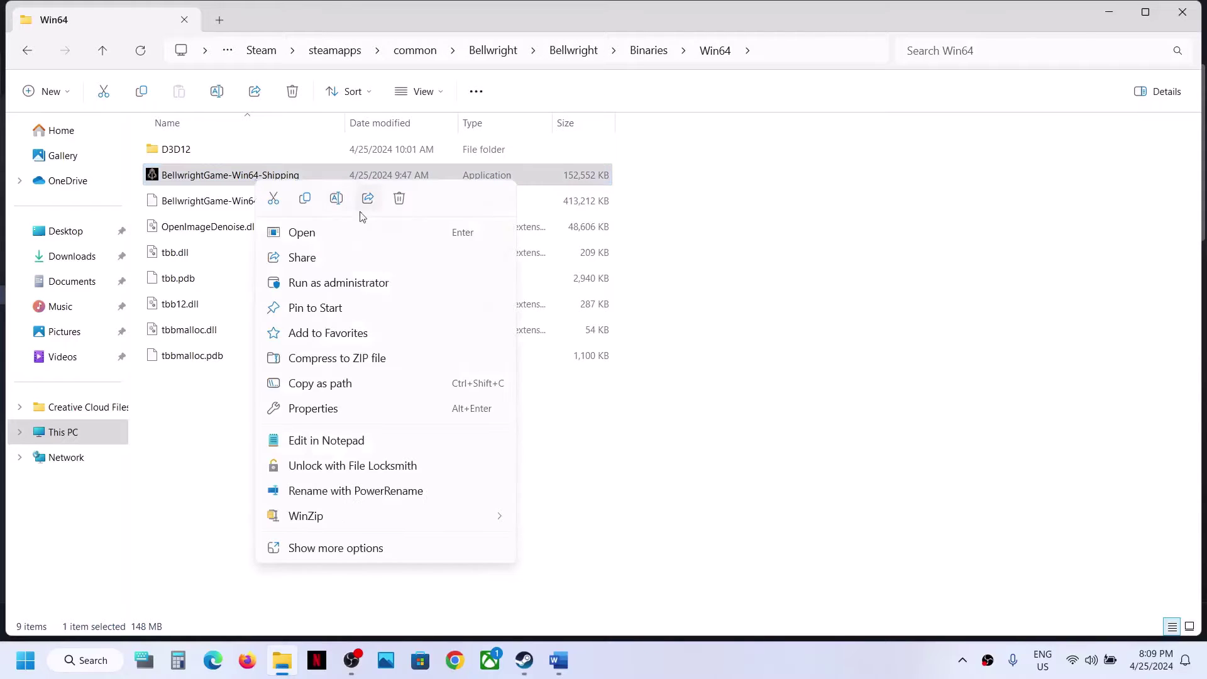
left_click(317, 408)
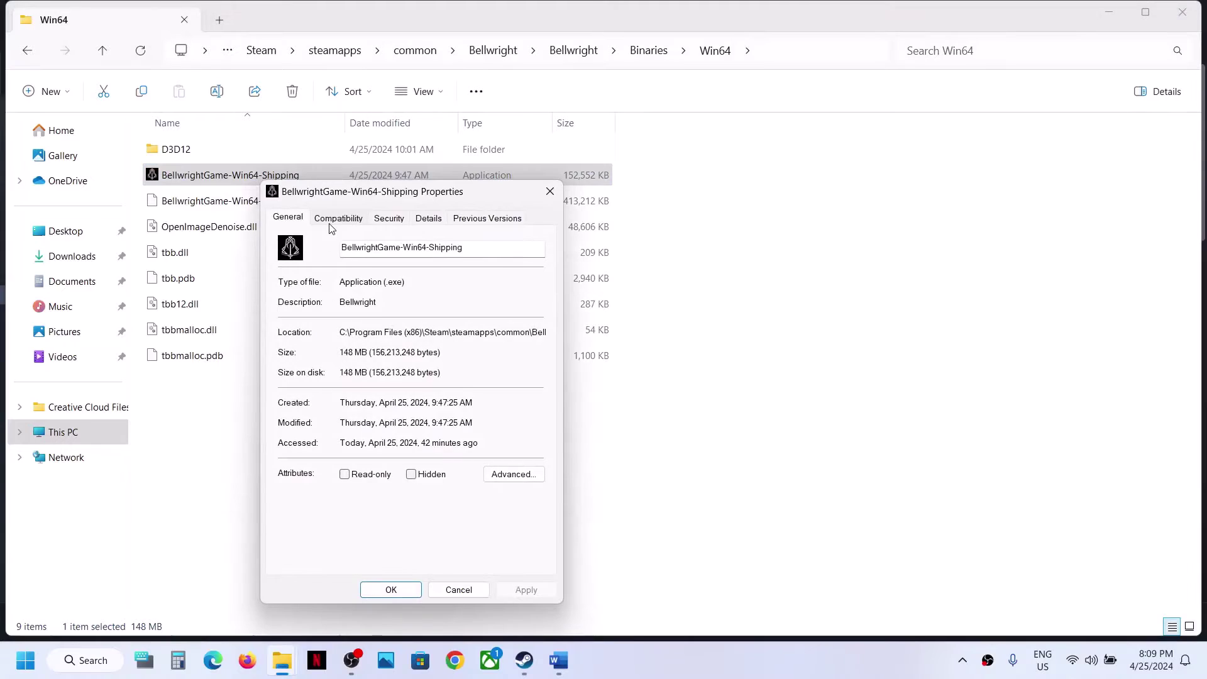
left_click(333, 219)
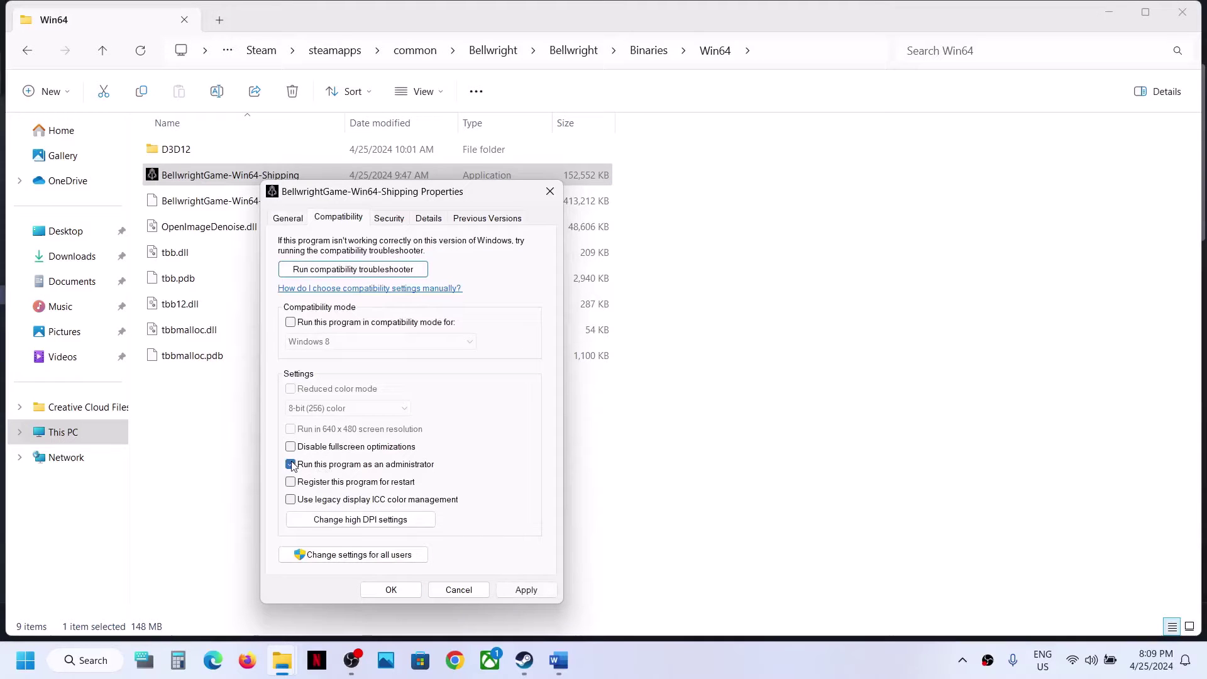
left_click(524, 589)
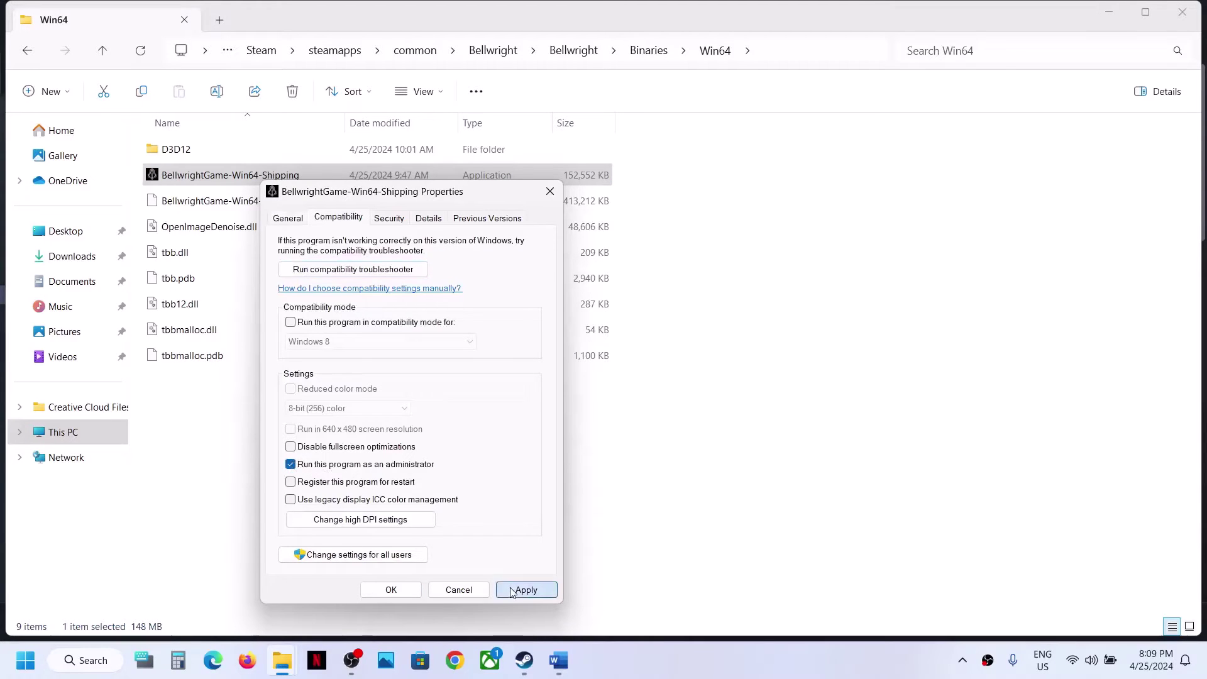
left_click(391, 587)
Enable Windows 7 compatibility mode and disable fullscreen optimizations for BellwrightGame-Win64-Shipping, applying the changes.
right_click(261, 183)
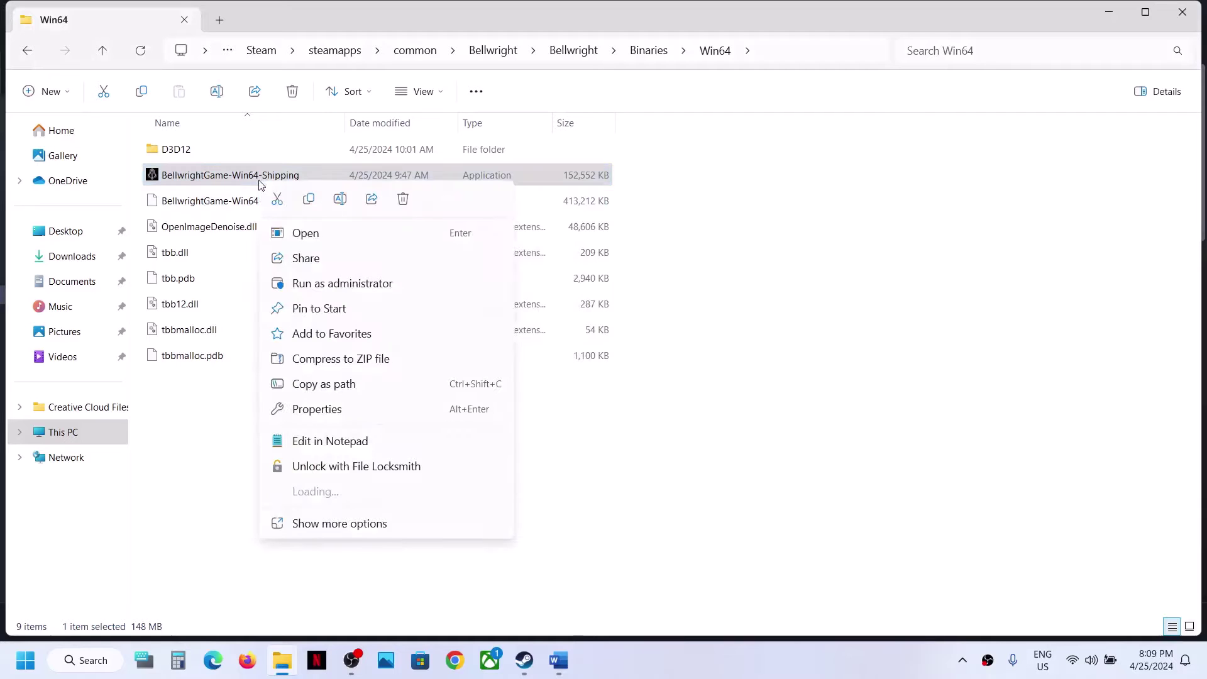
left_click(323, 407)
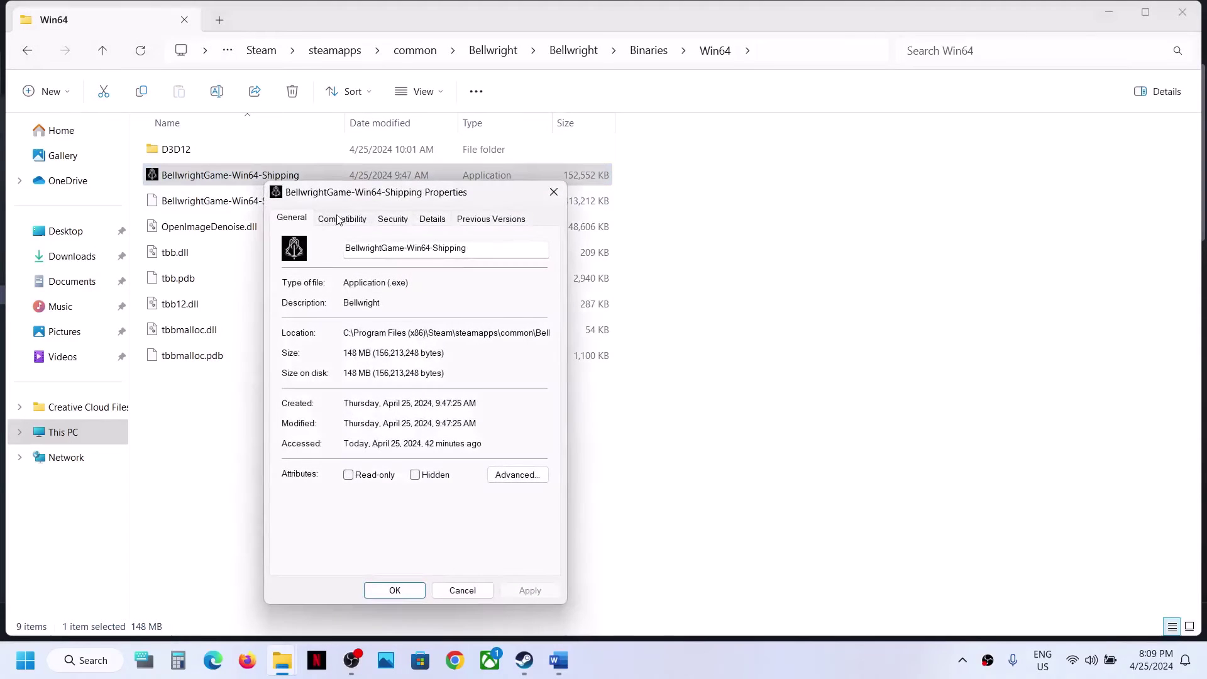
left_click(339, 219)
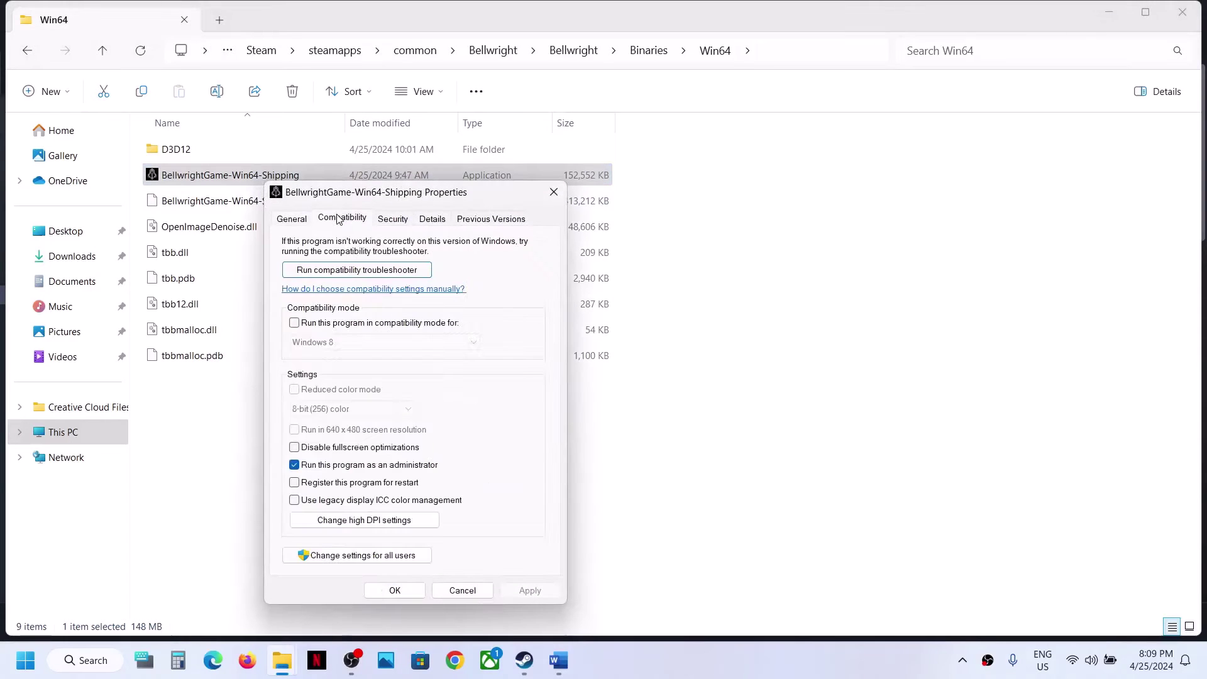
left_click(294, 324)
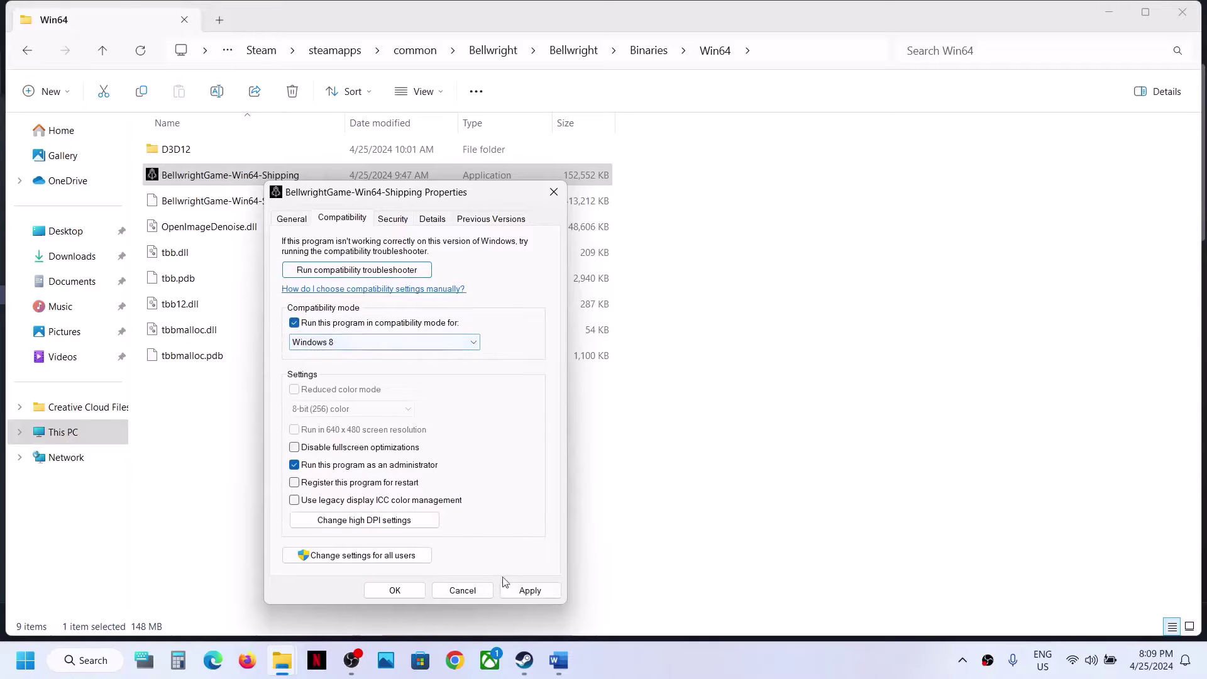
left_click(380, 340)
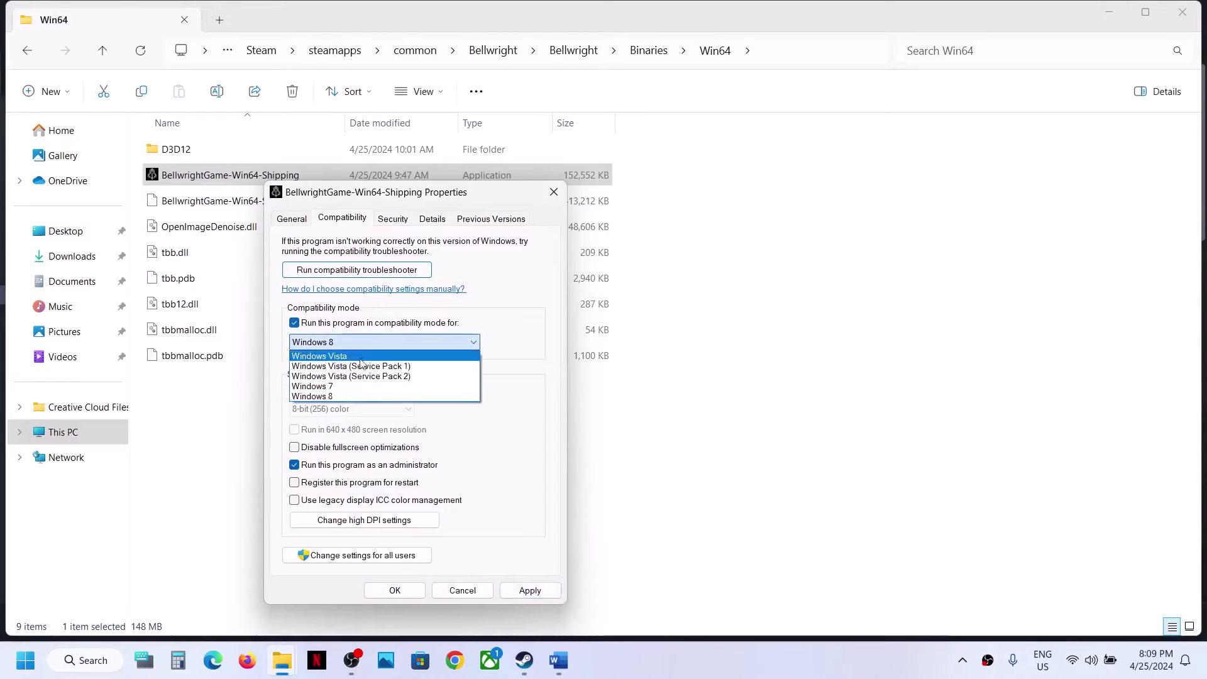
left_click(336, 386)
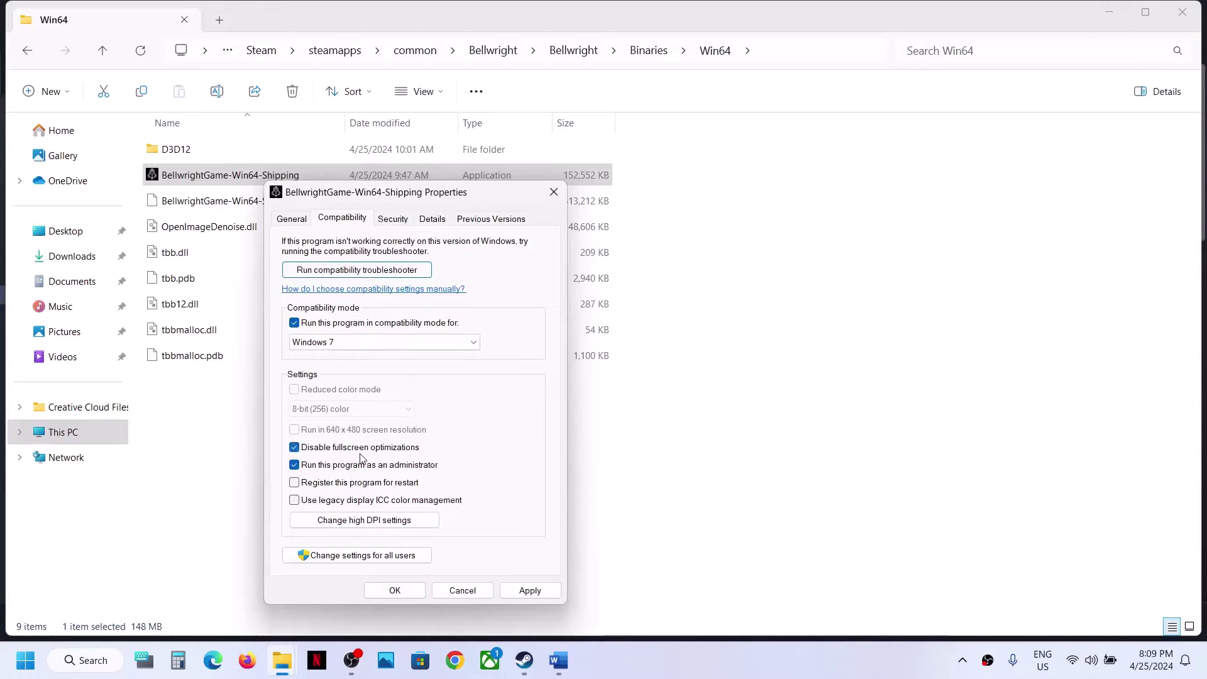
left_click(531, 591)
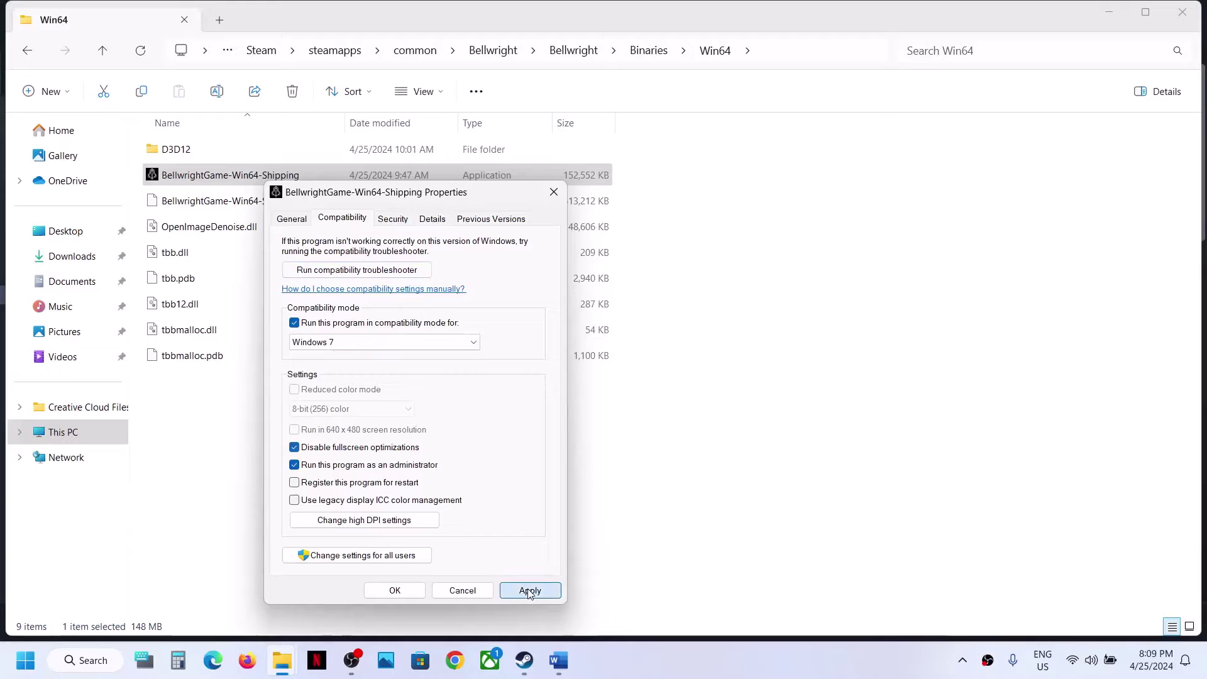
Turn off compatibility mode for the BellwrightGame-Win64-Shipping application and save its properties.
left_click(404, 594)
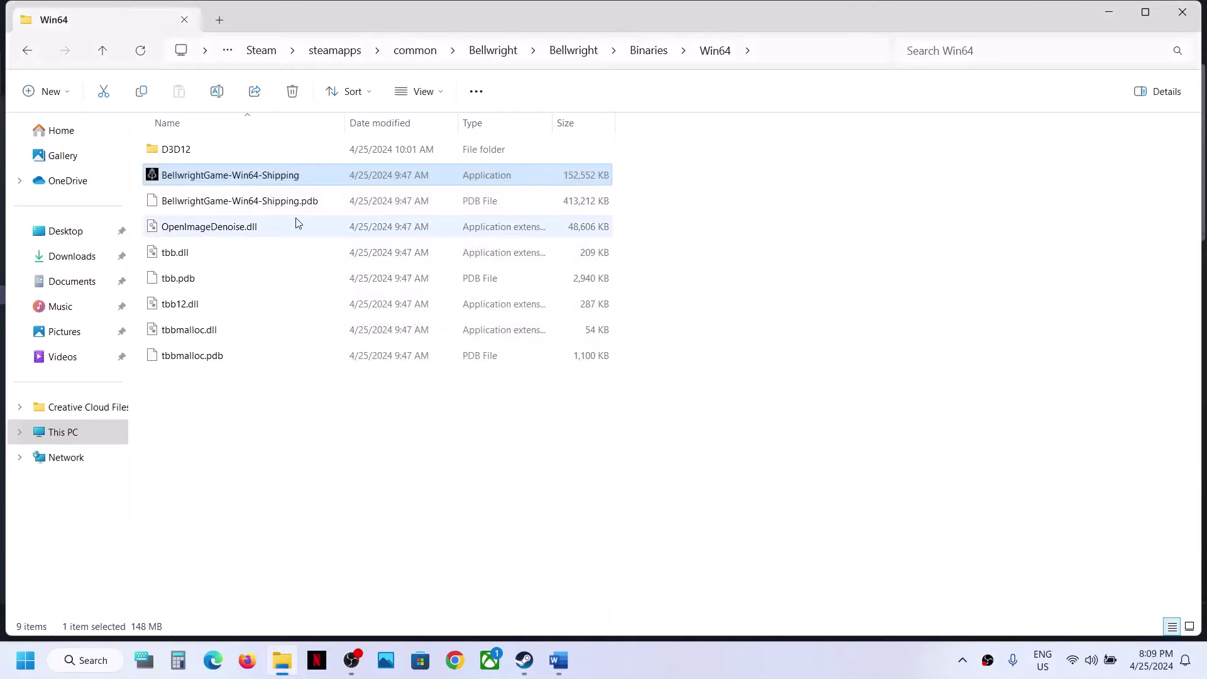
right_click(248, 182)
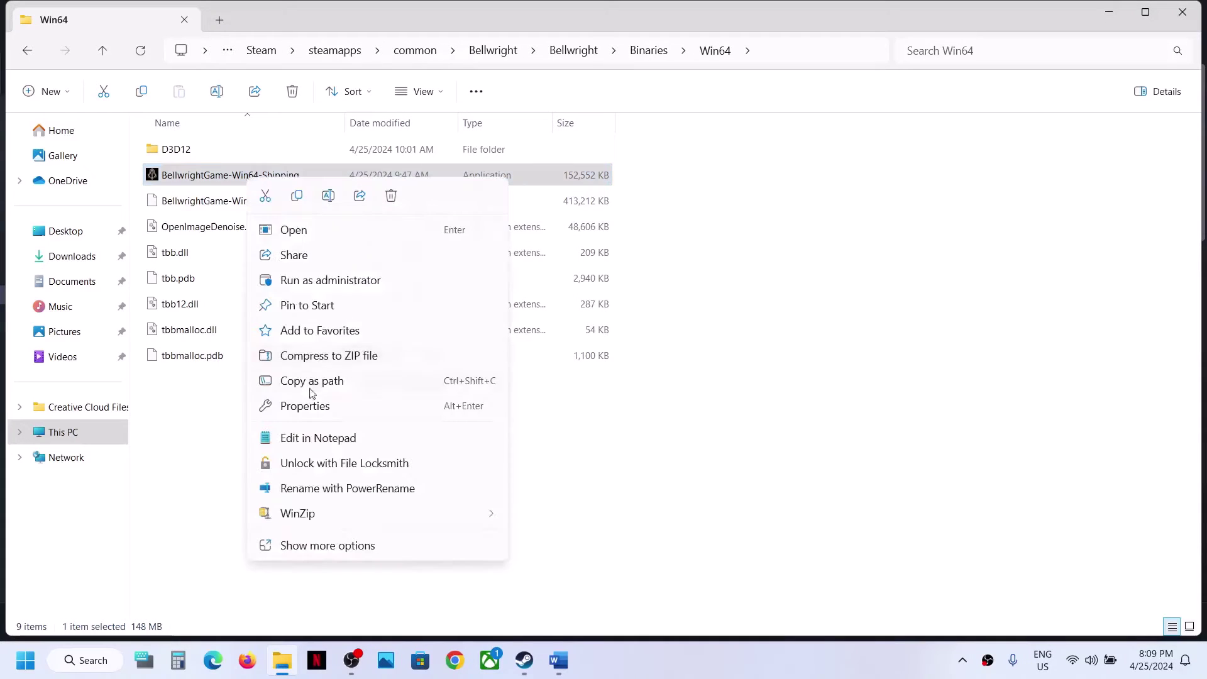
left_click(312, 406)
left_click(343, 220)
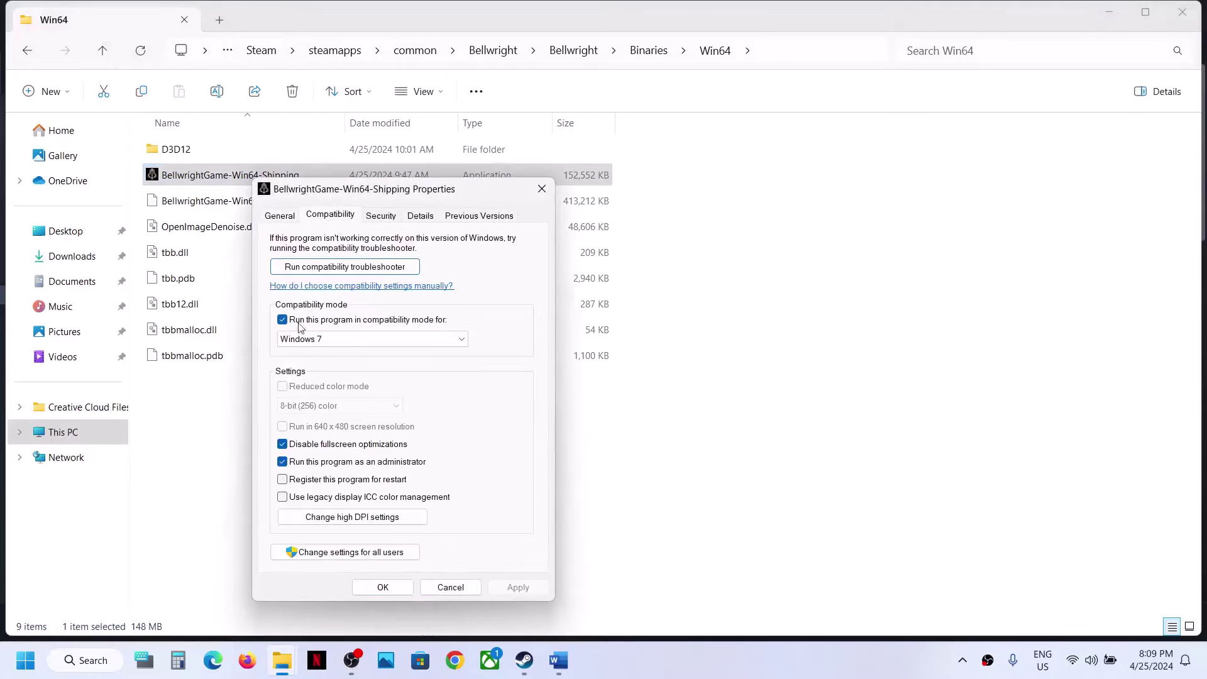
left_click(281, 322)
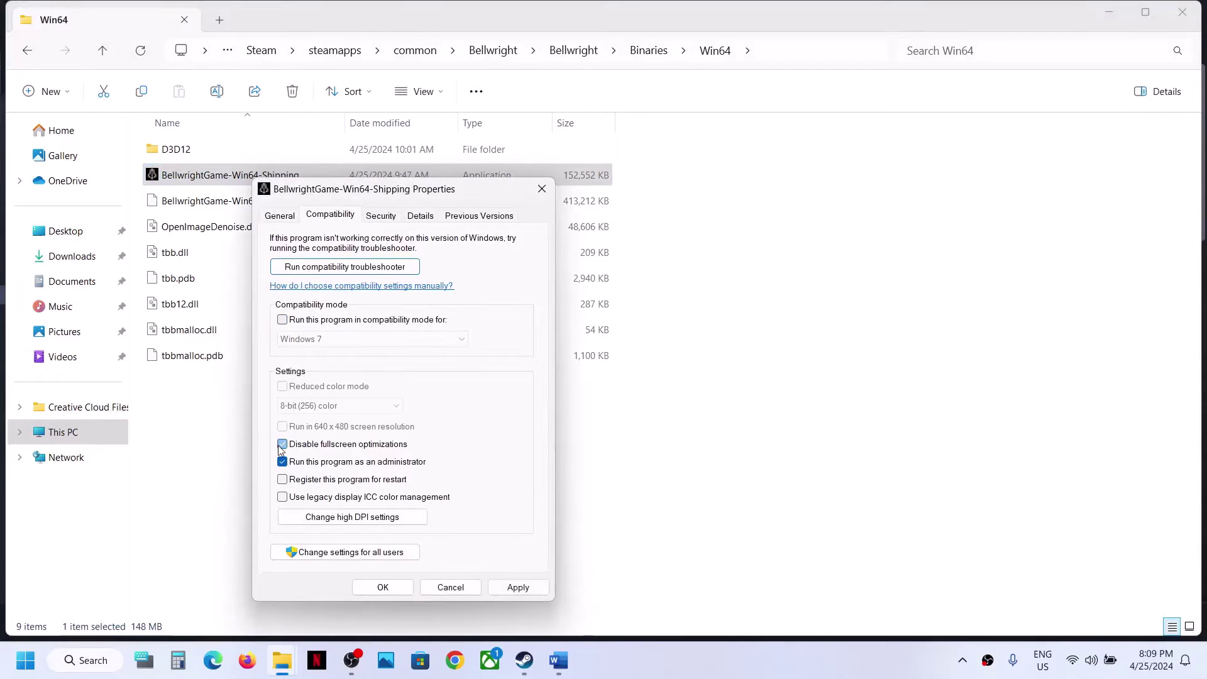
left_click(514, 587)
left_click(383, 588)
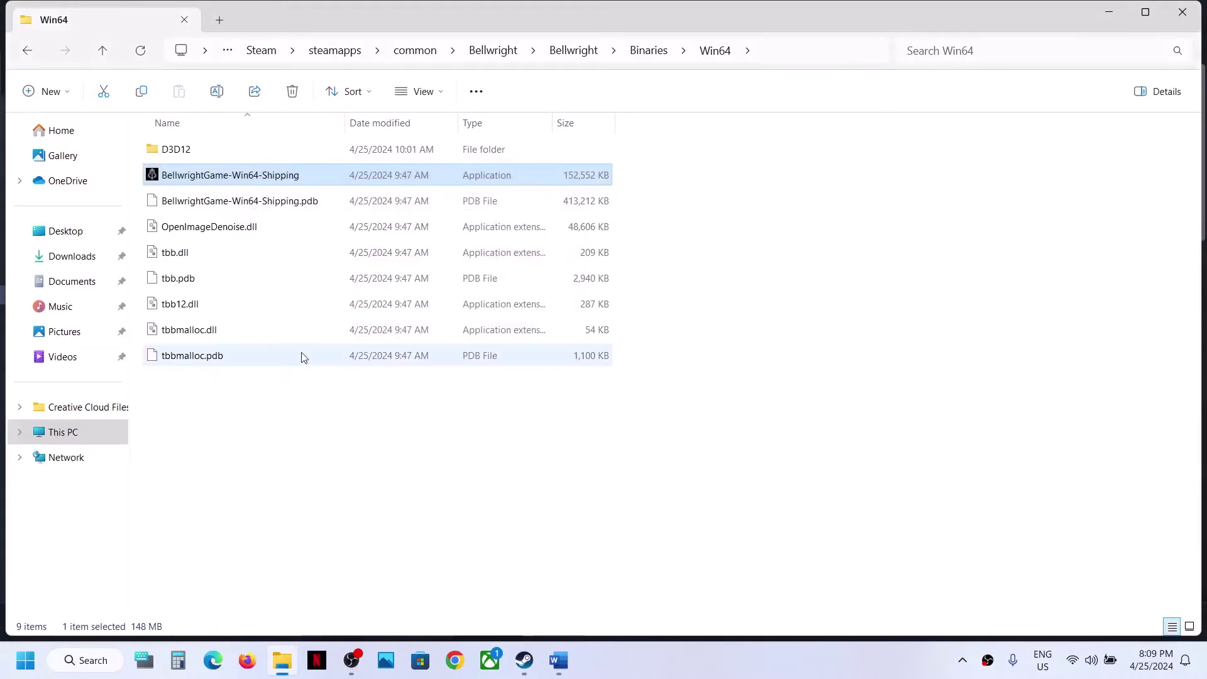
Go back up from the Win64 folder to the main Bellwright installation folder.
left_click(106, 61)
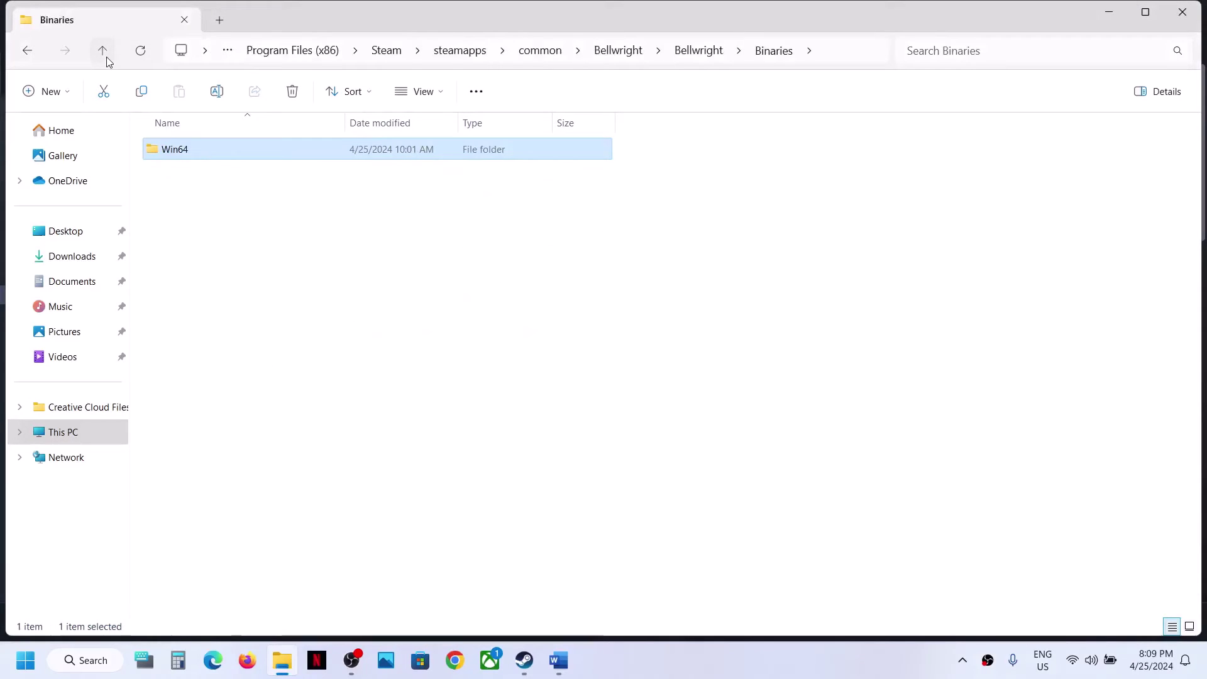
left_click(107, 61)
left_click(106, 61)
Clear compatibility mode, disabled fullscreen optimizations and run as administrator for the BellwrightGame application, saving its properties.
left_click(209, 203)
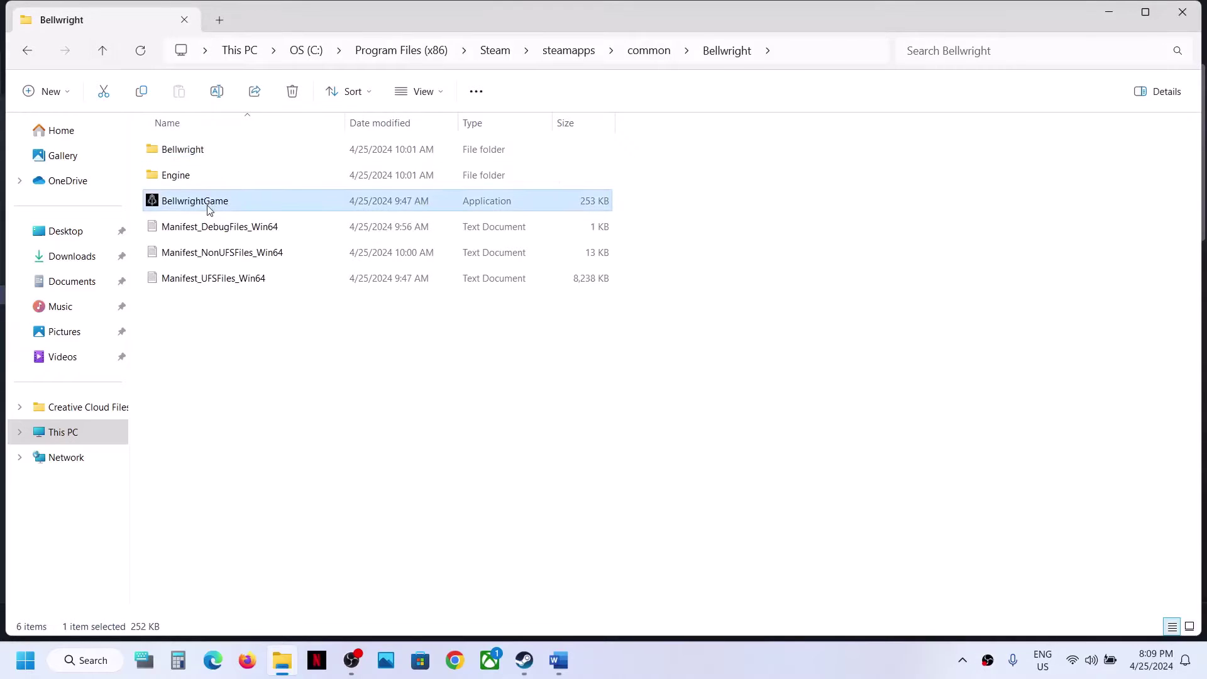
right_click(208, 203)
left_click(277, 411)
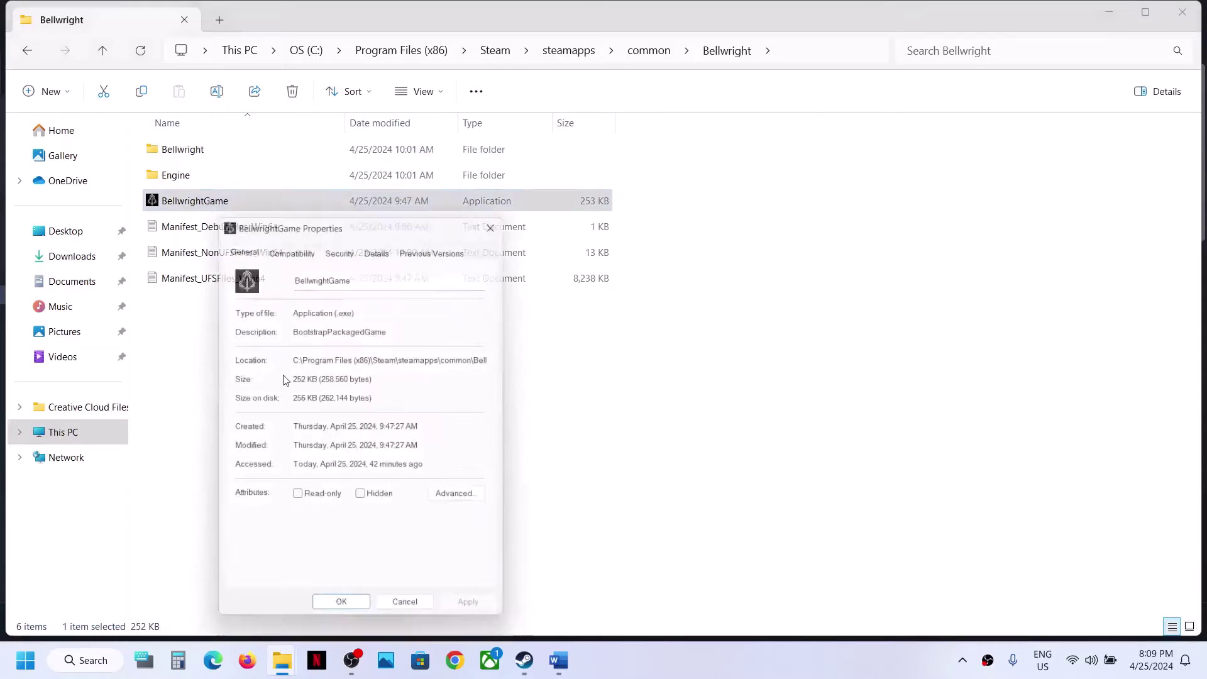
left_click(276, 245)
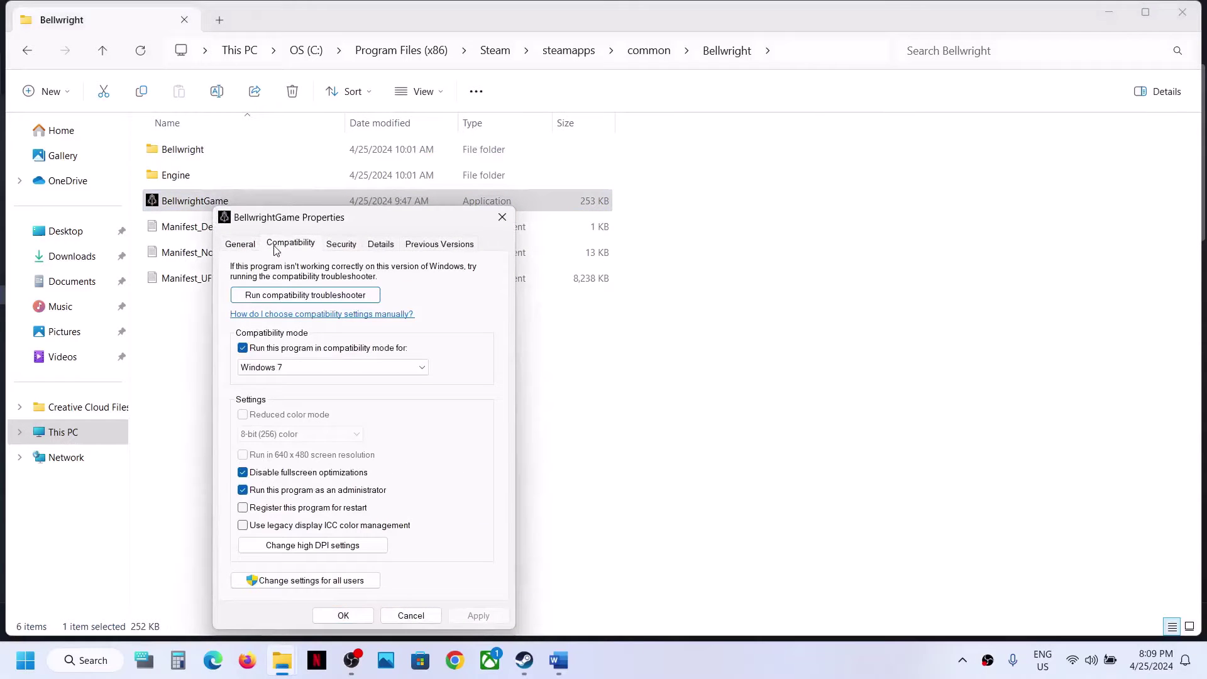
left_click(243, 348)
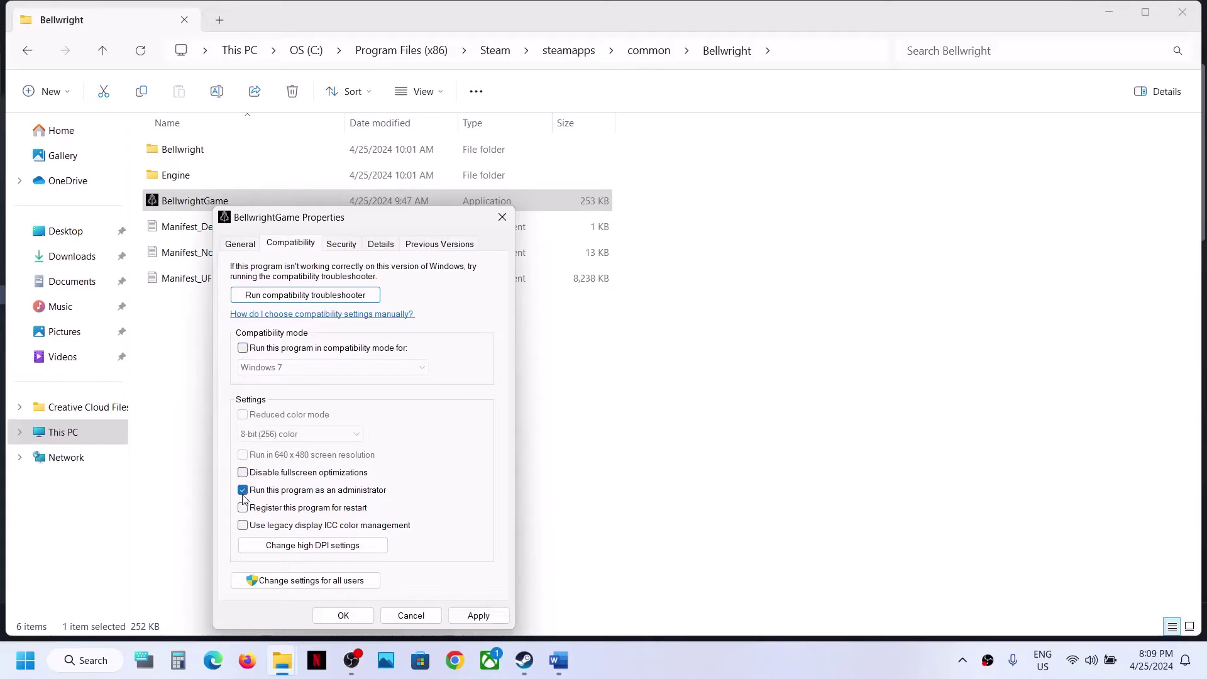
left_click(473, 619)
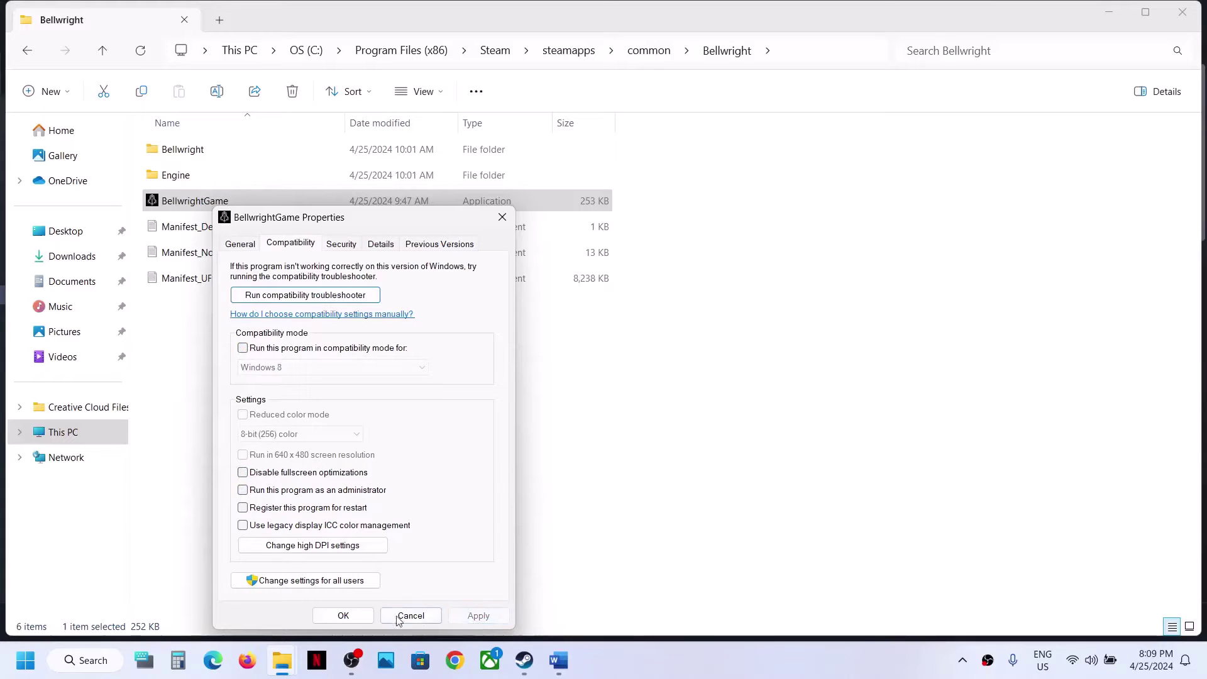
left_click(362, 622)
Switch to the Word document, read Step 3 on launch options, and minimize the document.
left_click(558, 660)
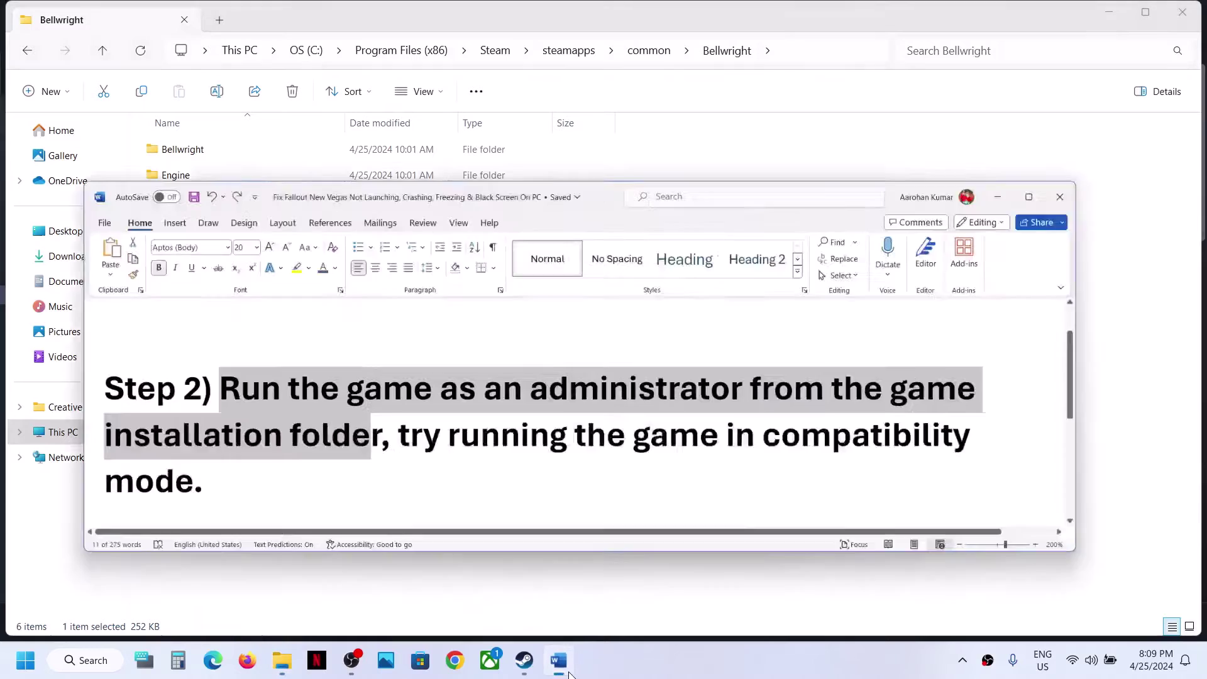
scroll(437, 404, "down", 3)
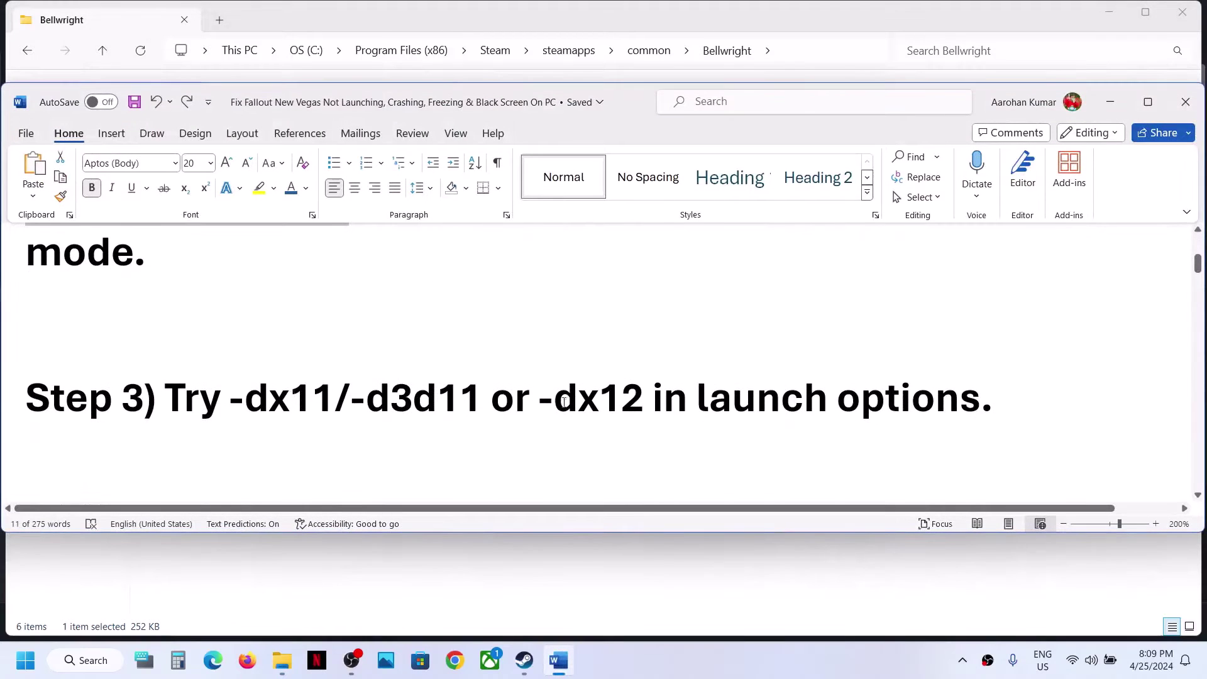
left_click(1110, 103)
Switch to Steam and set Bellwright's launch options to -dx11, replacing the existing entry.
left_click(524, 660)
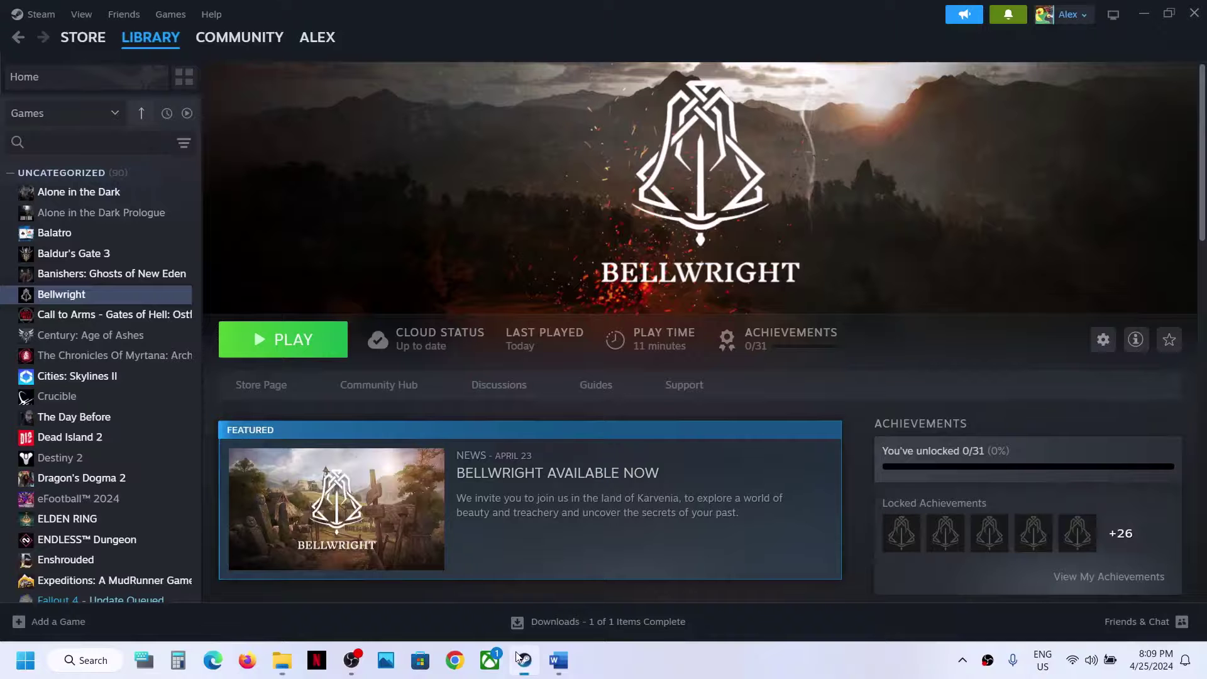
right_click(103, 299)
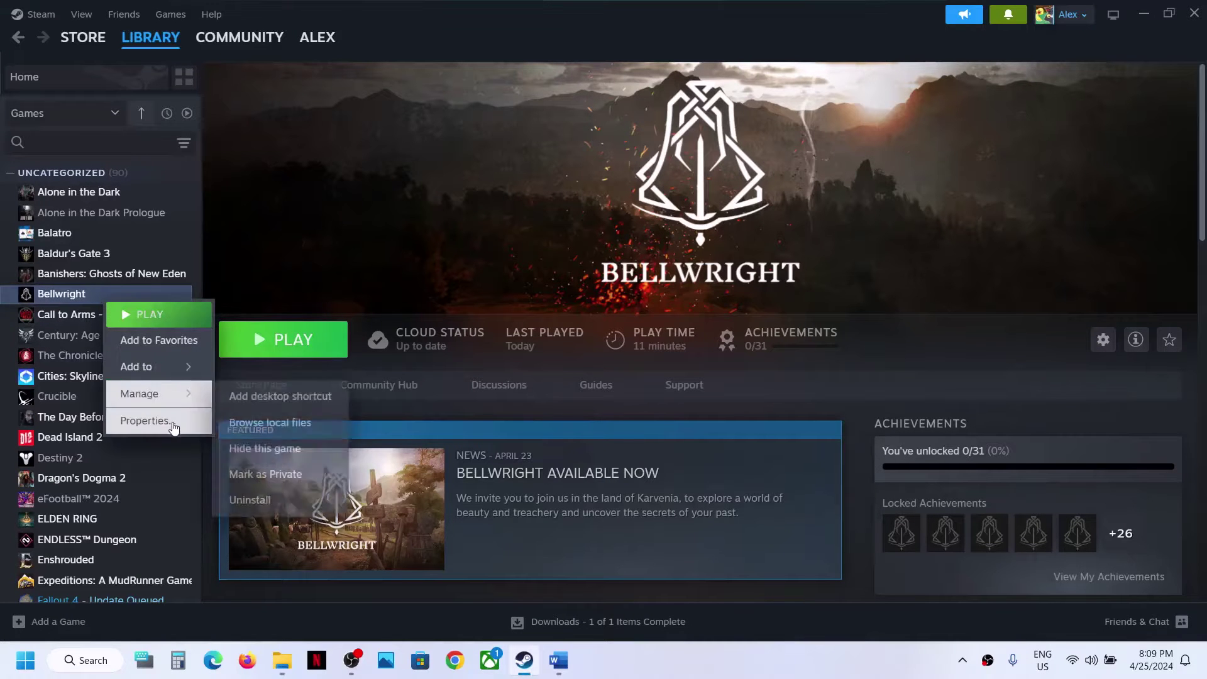
left_click(173, 421)
left_click_drag(528, 363, 377, 388)
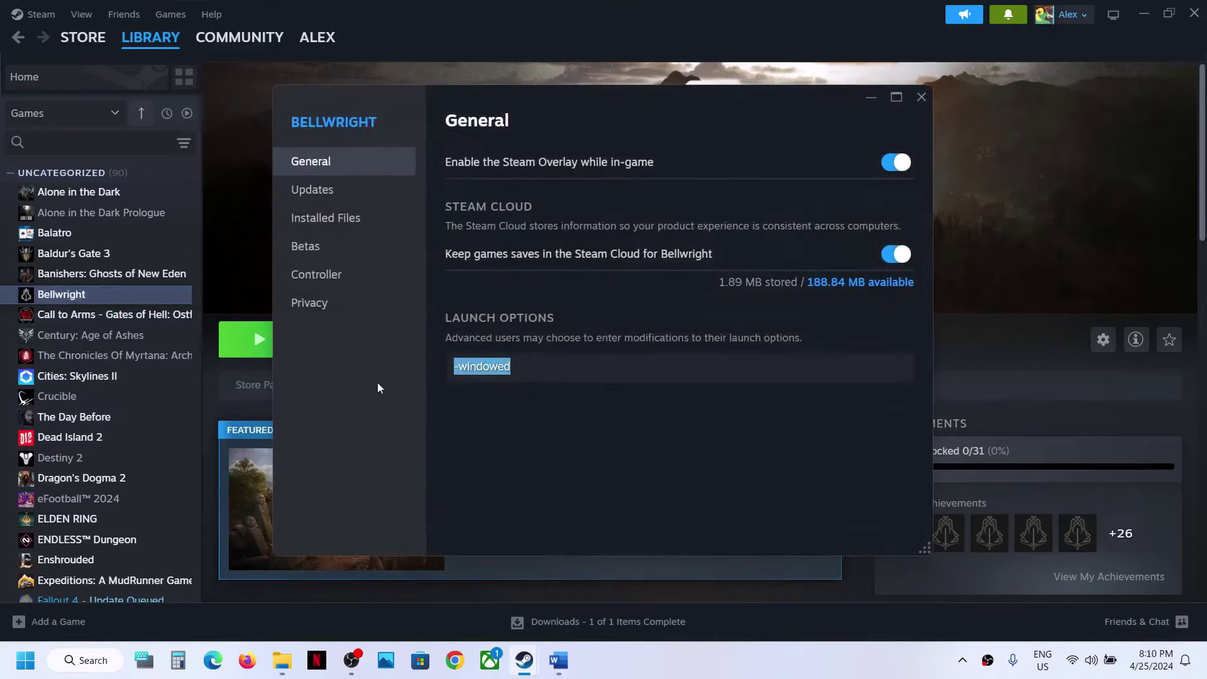
key("BackSpace")
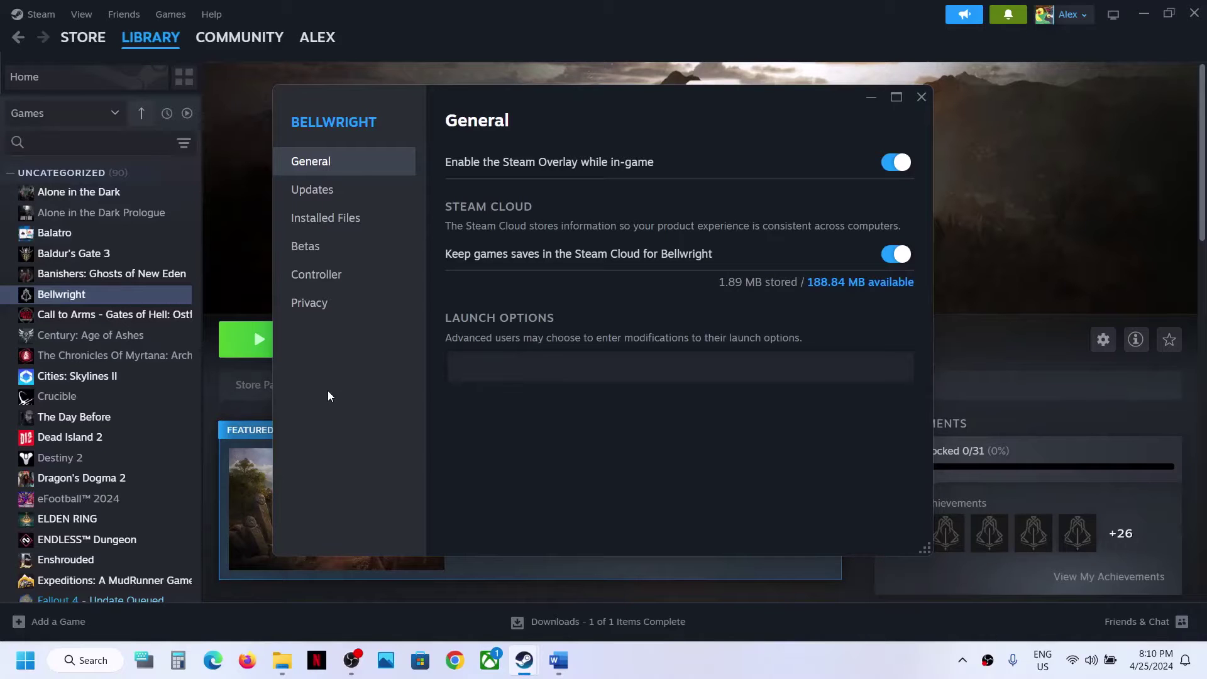
type("-dx11")
left_click(506, 457)
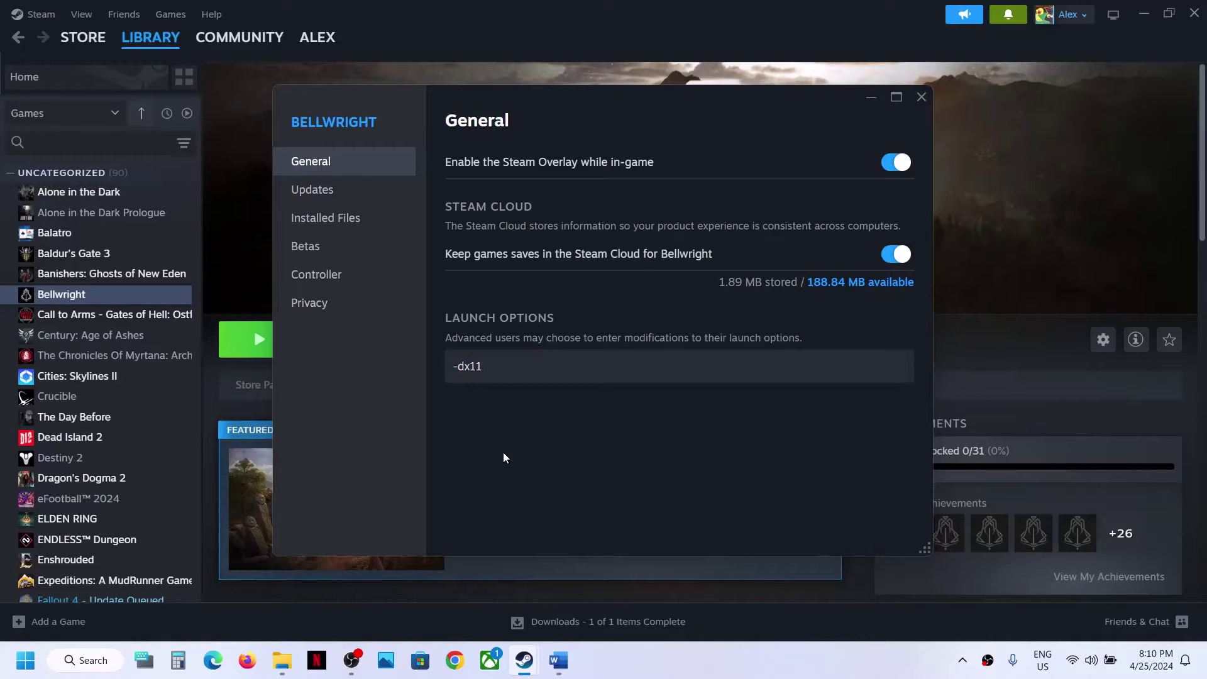
left_click(928, 100)
Reopen Bellwright's properties and set its launch options to -d3d11.
right_click(148, 302)
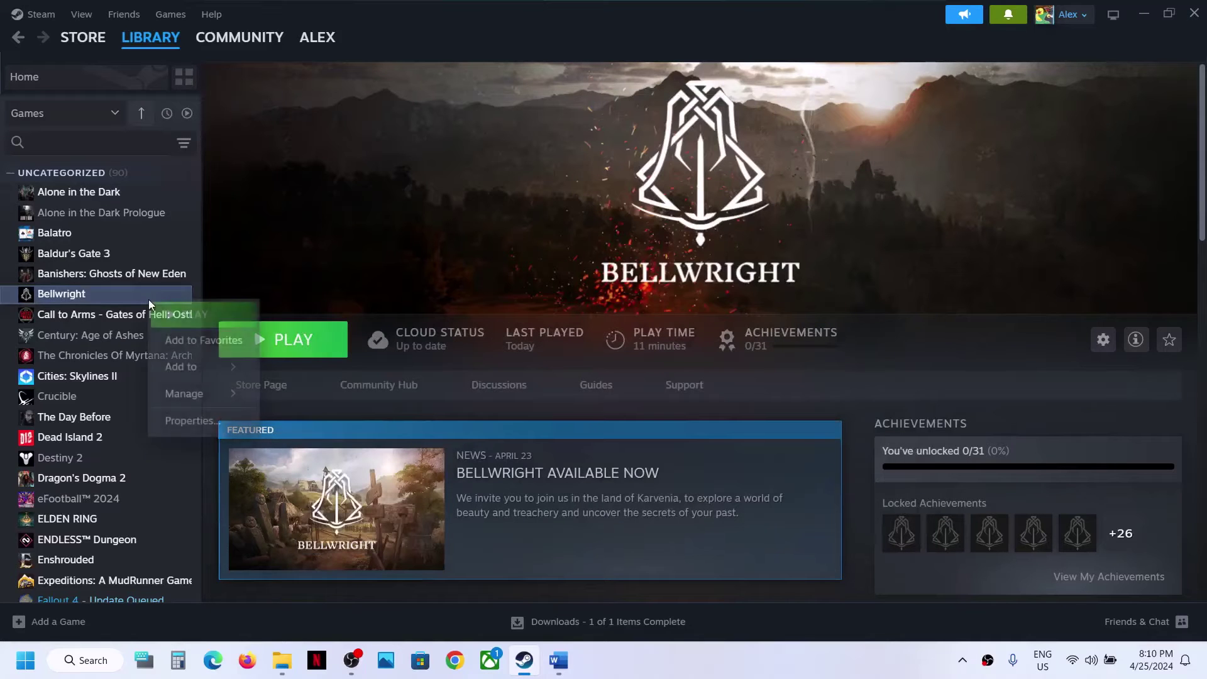
left_click(213, 421)
left_click(541, 363)
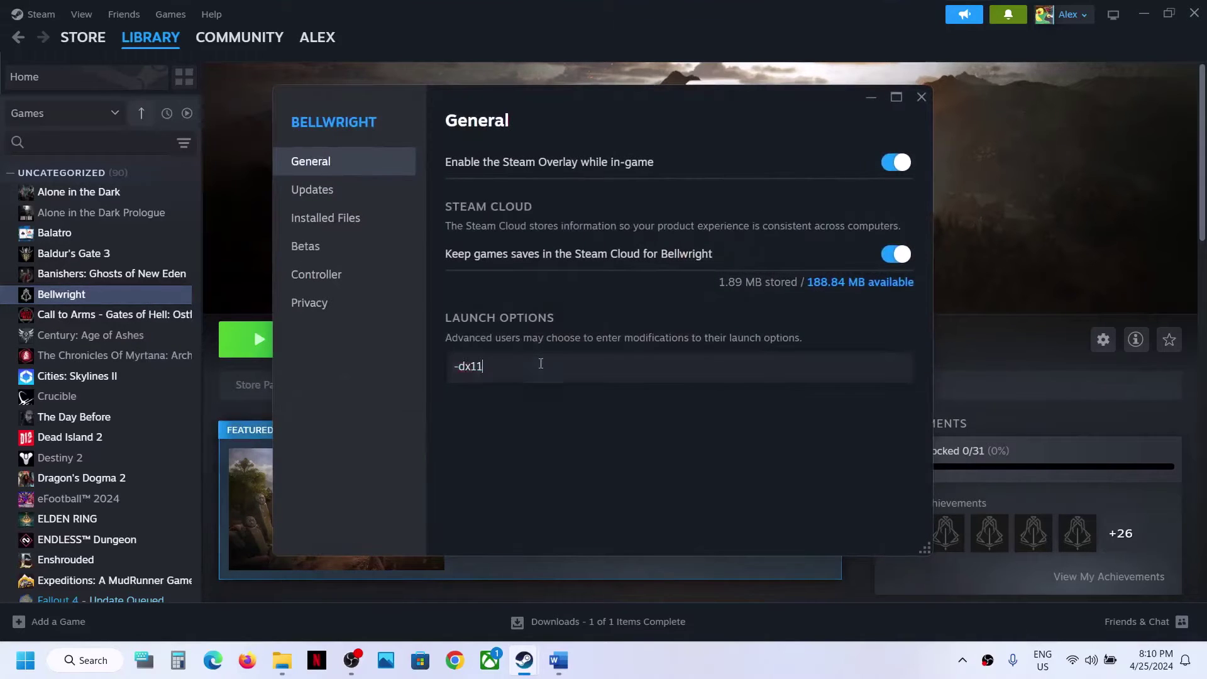
key("ctrl+a")
type("-d3d11")
left_click(920, 96)
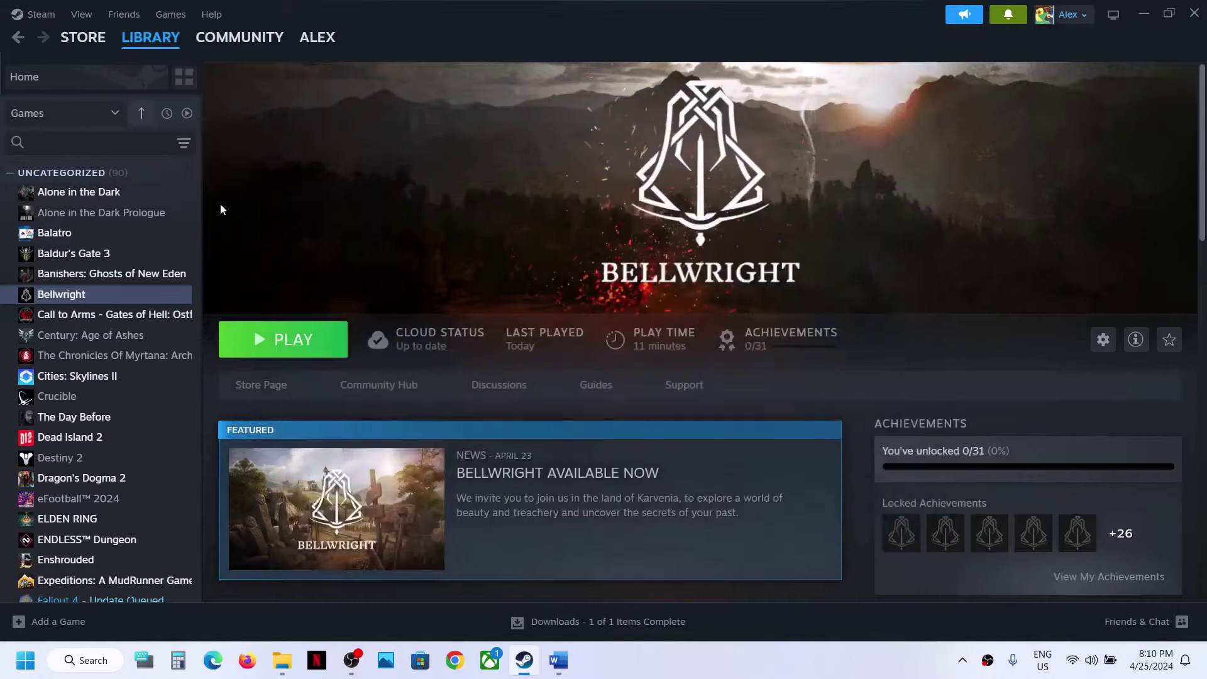
Reopen Bellwright's properties and set its launch options to -dx12.
right_click(119, 304)
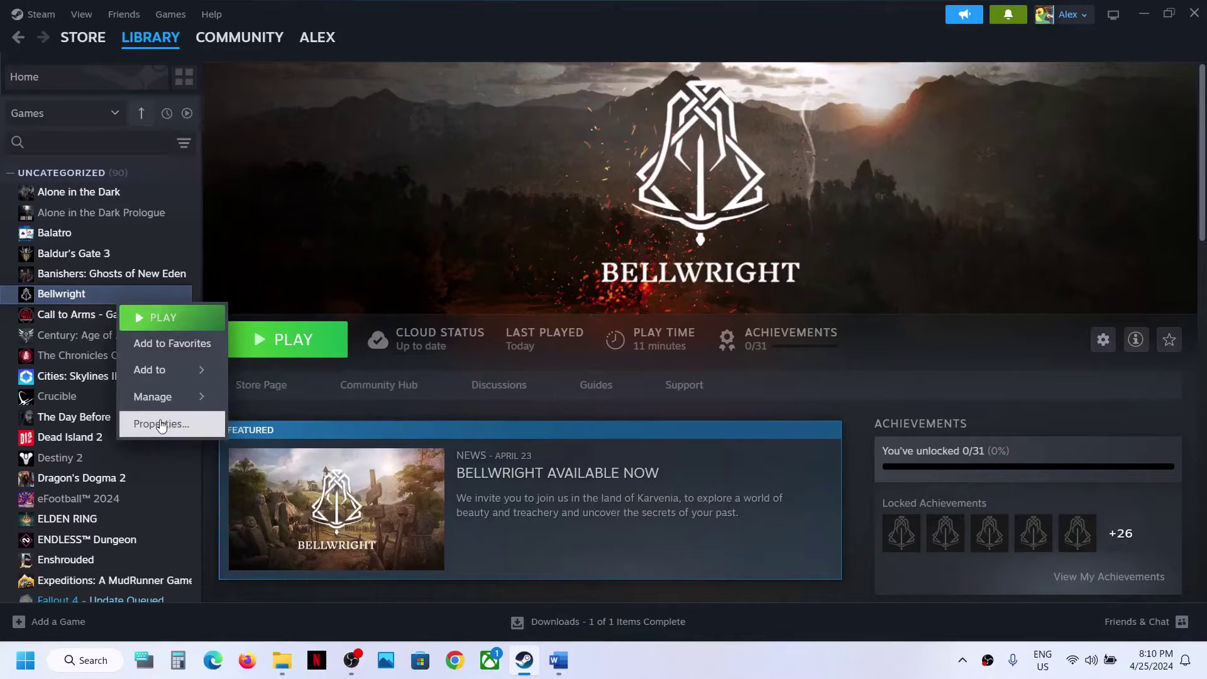
left_click(164, 424)
key("ctrl+a")
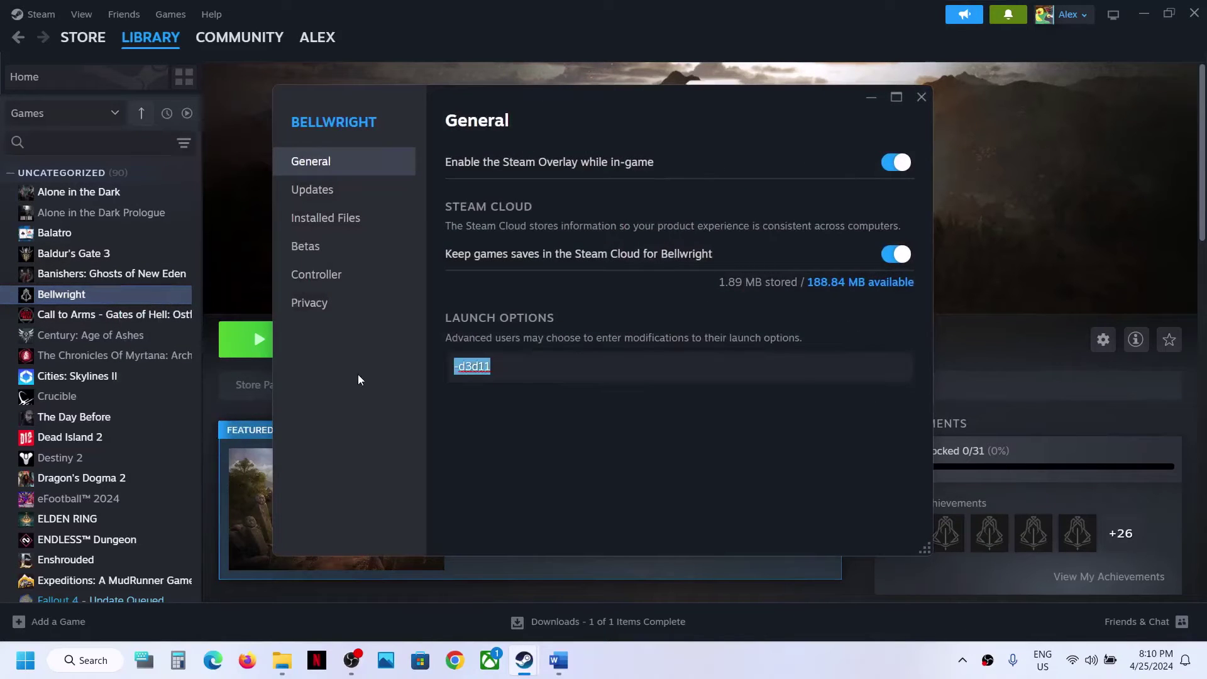
type("-dx12")
left_click(439, 412)
left_click(922, 97)
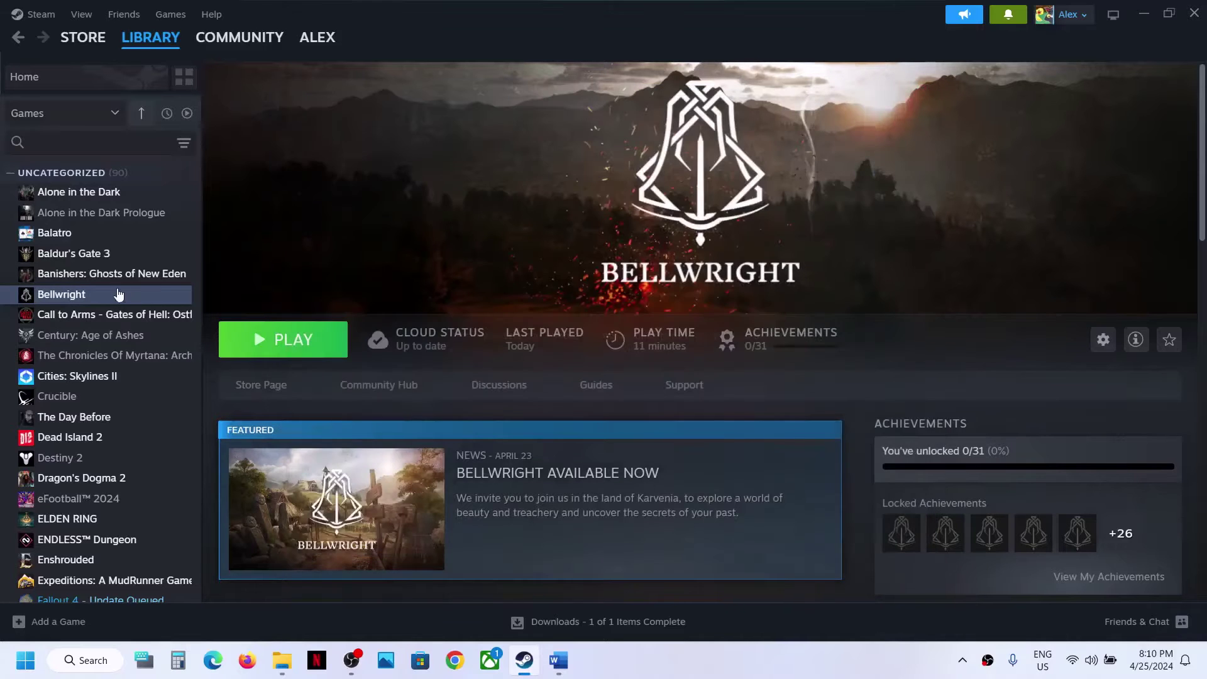
Remove all launch options from Bellwright's properties, leaving the entry empty, and close the properties.
right_click(119, 295)
left_click(165, 410)
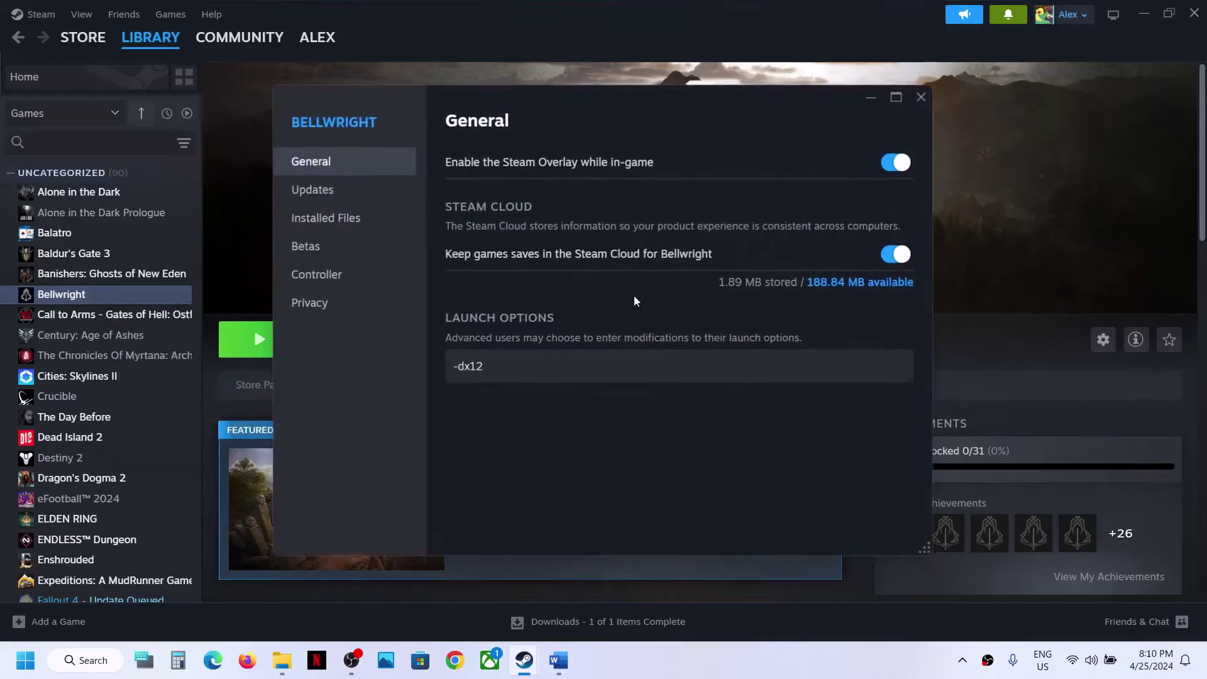
left_click(564, 358)
key("ctrl+a")
key("BackSpace")
left_click(677, 433)
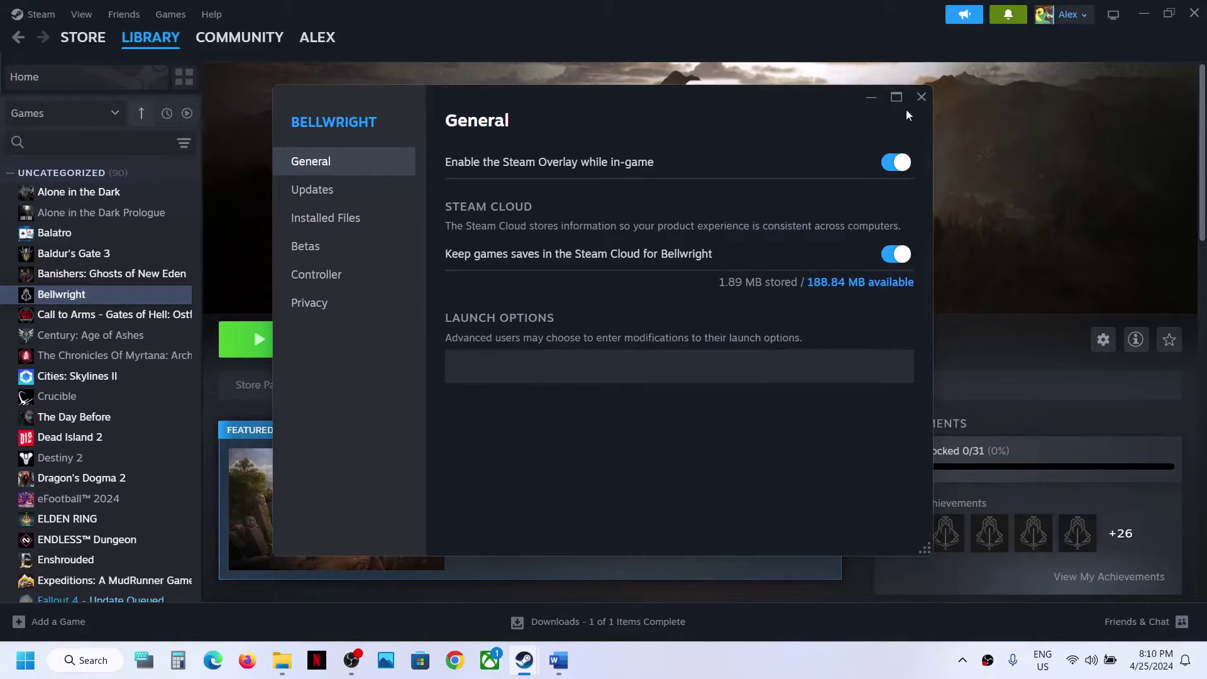
left_click(926, 103)
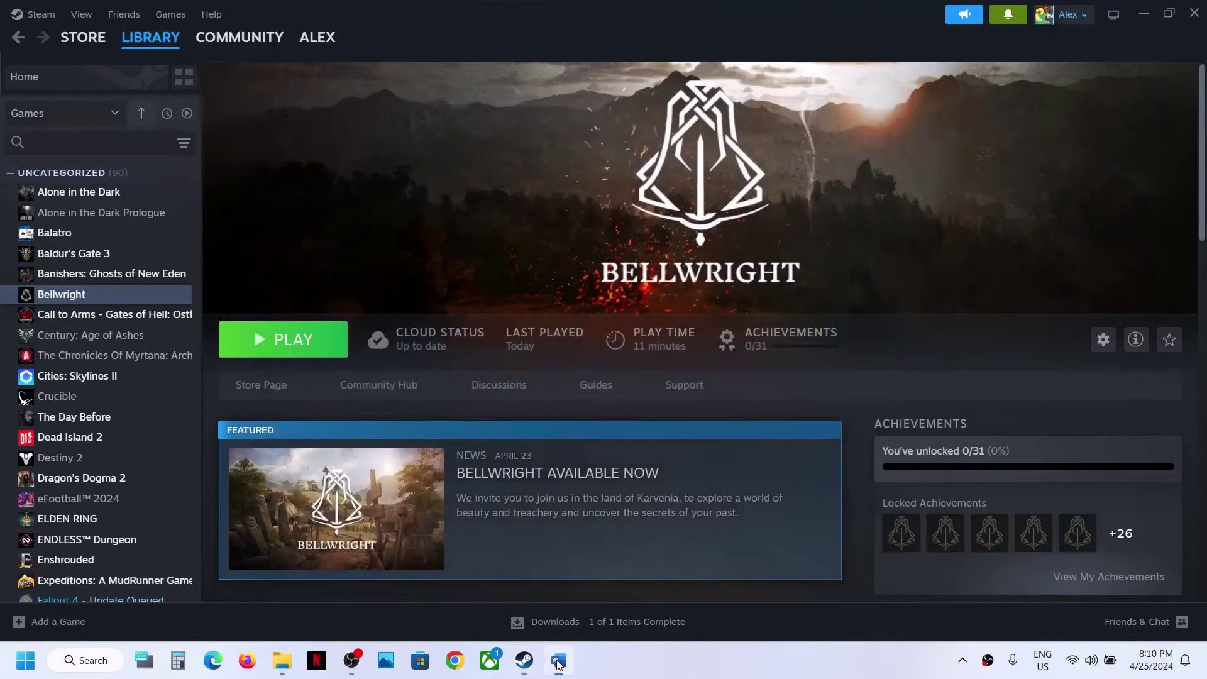
Switch to the Word document and read Step 4 about verifying the game files.
left_click(559, 660)
scroll(443, 386, "down", 3)
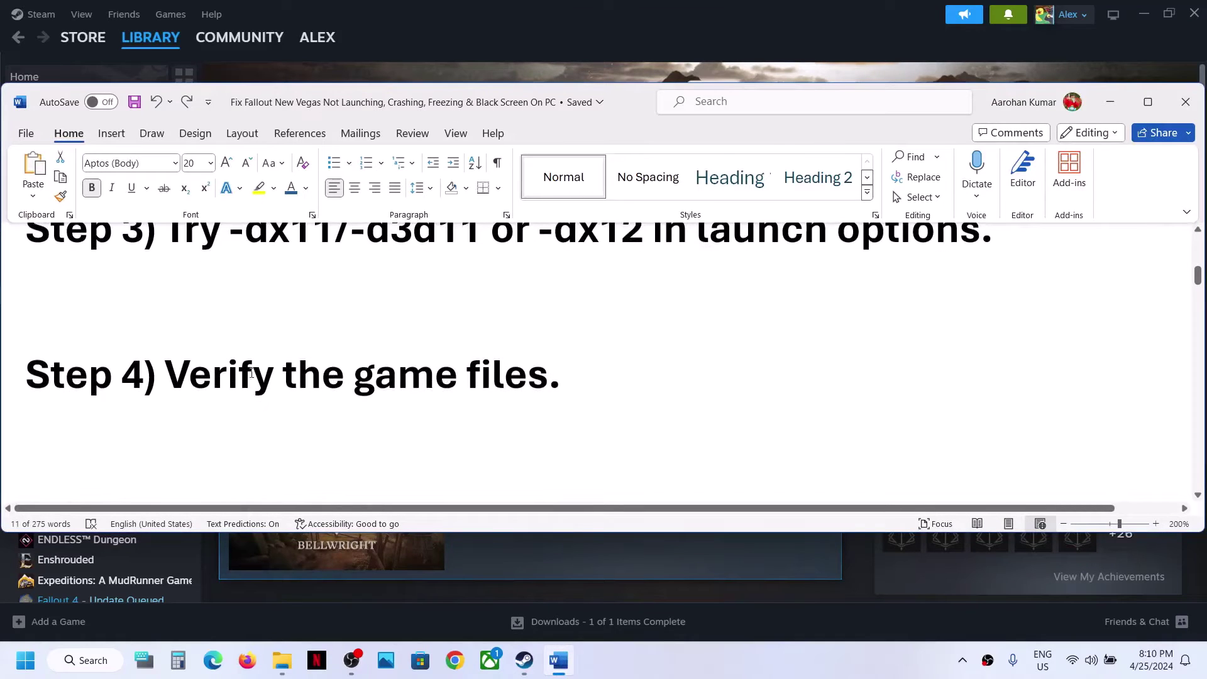
left_click_drag(254, 374, 611, 371)
Return to Steam, view Bellwright's Installed Files properties with the file integrity verification option, and close them.
left_click(628, 21)
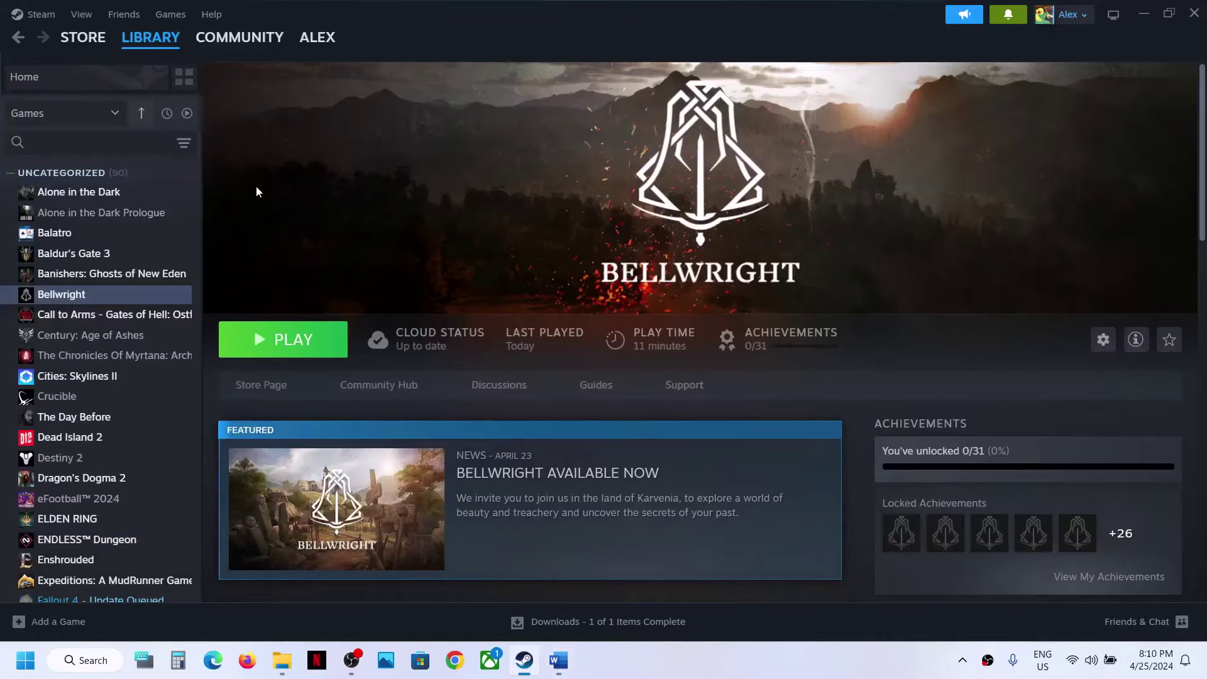
right_click(112, 295)
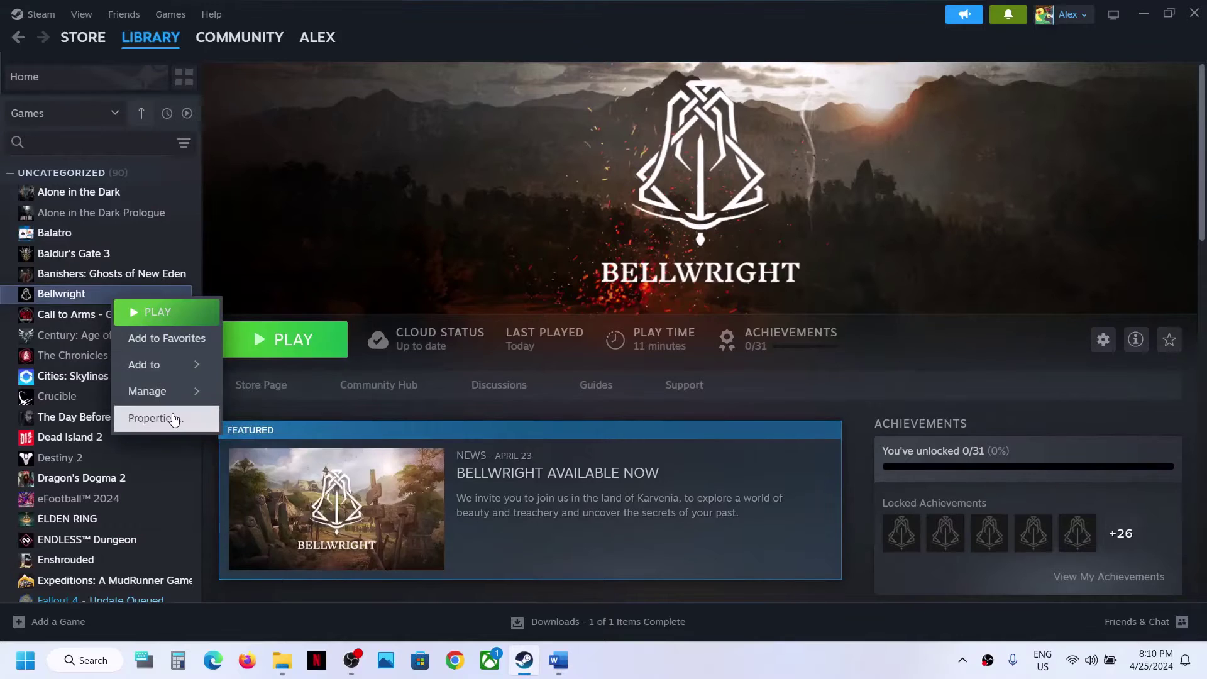
left_click(173, 419)
left_click(386, 221)
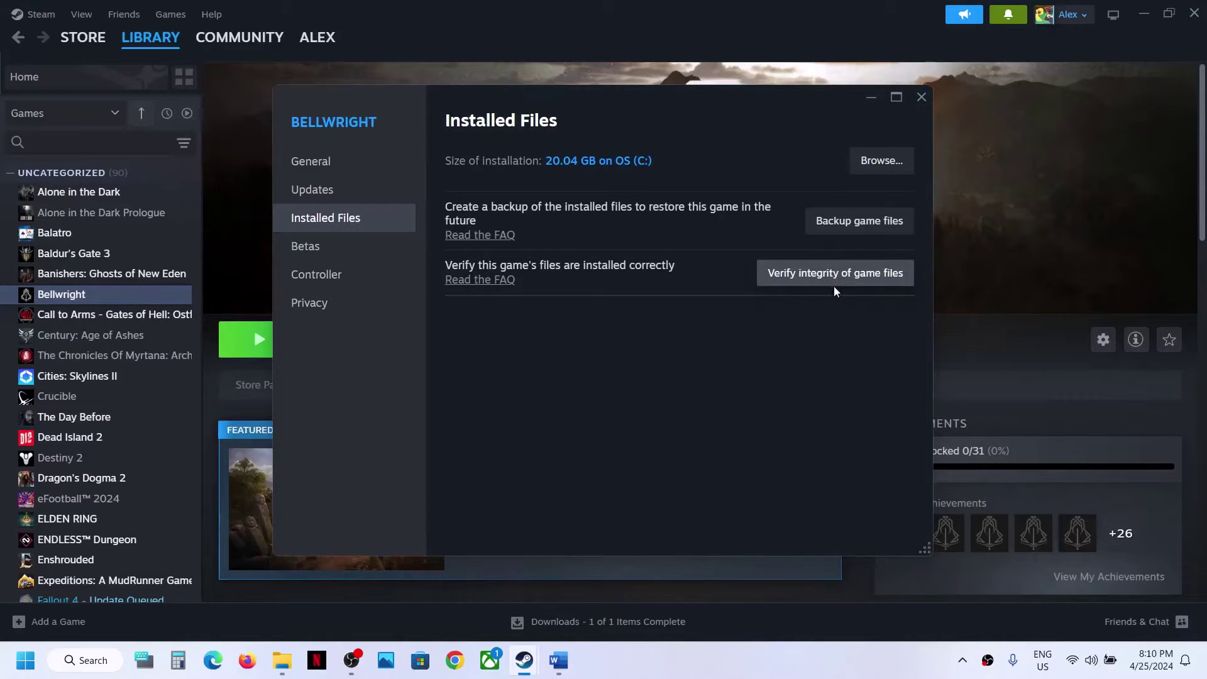
left_click(922, 98)
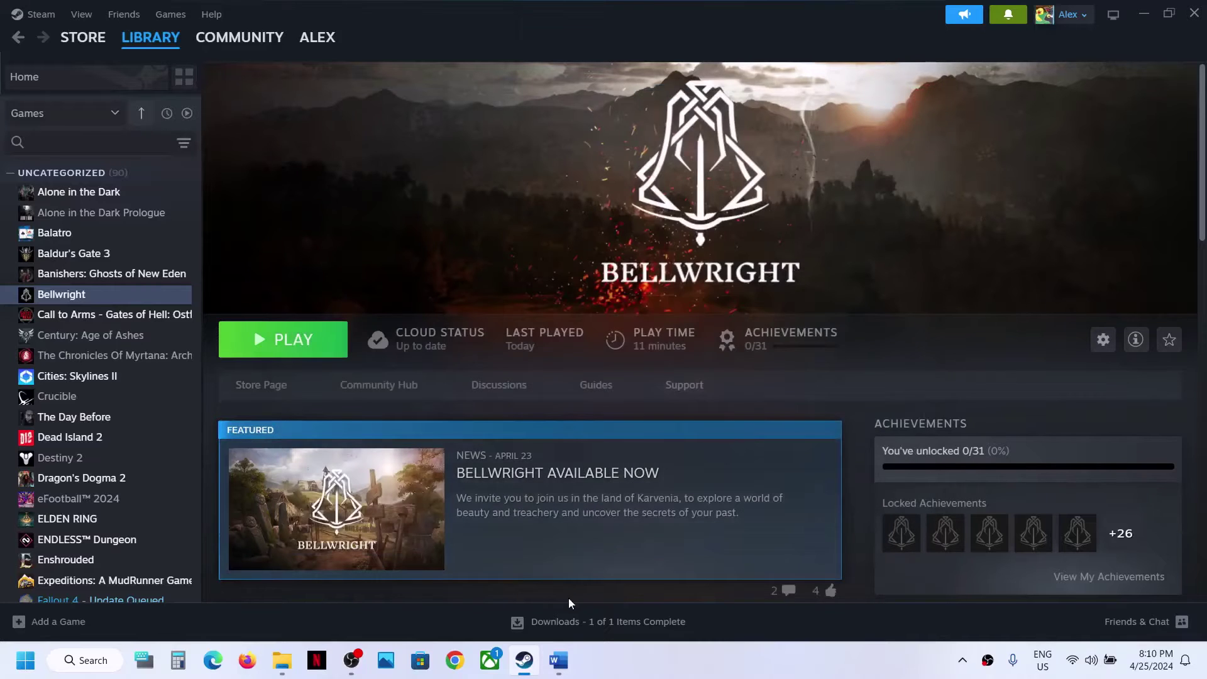
Switch to the Word document and read Step 5 about allowing the game exe through antivirus, Windows Security and Firewall.
left_click(559, 660)
scroll(435, 410, "down", 2)
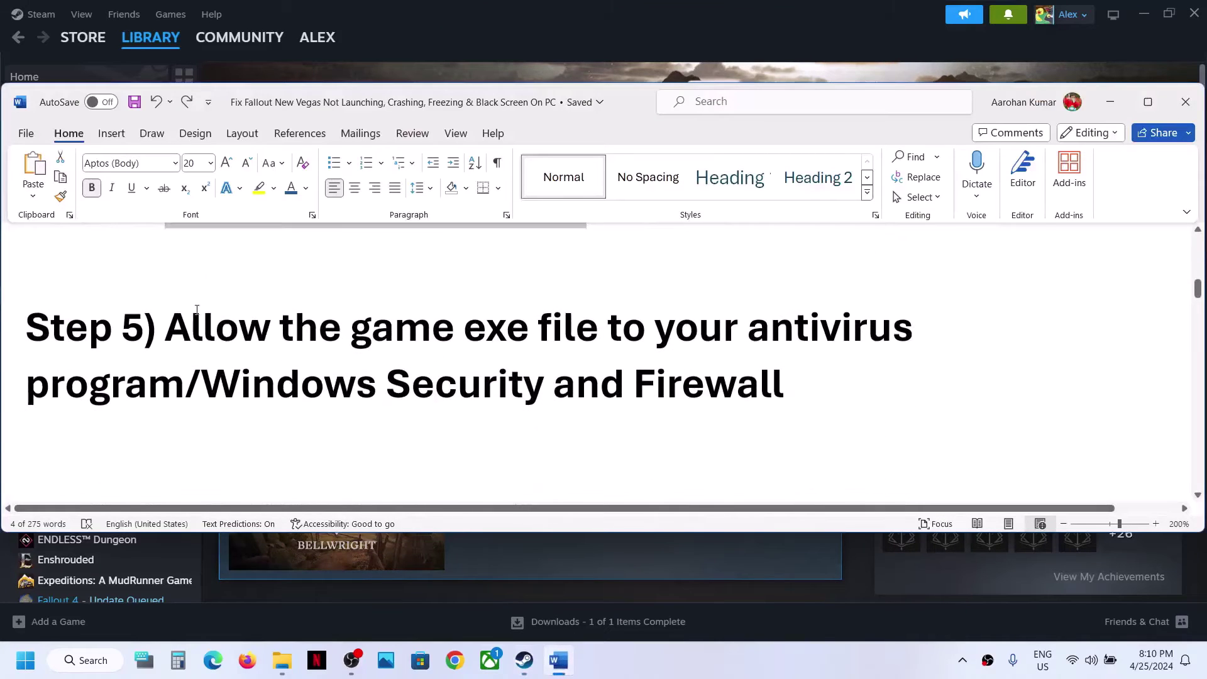
left_click_drag(180, 324, 187, 385)
left_click(187, 384)
left_click_drag(164, 330, 187, 384)
left_click(186, 385)
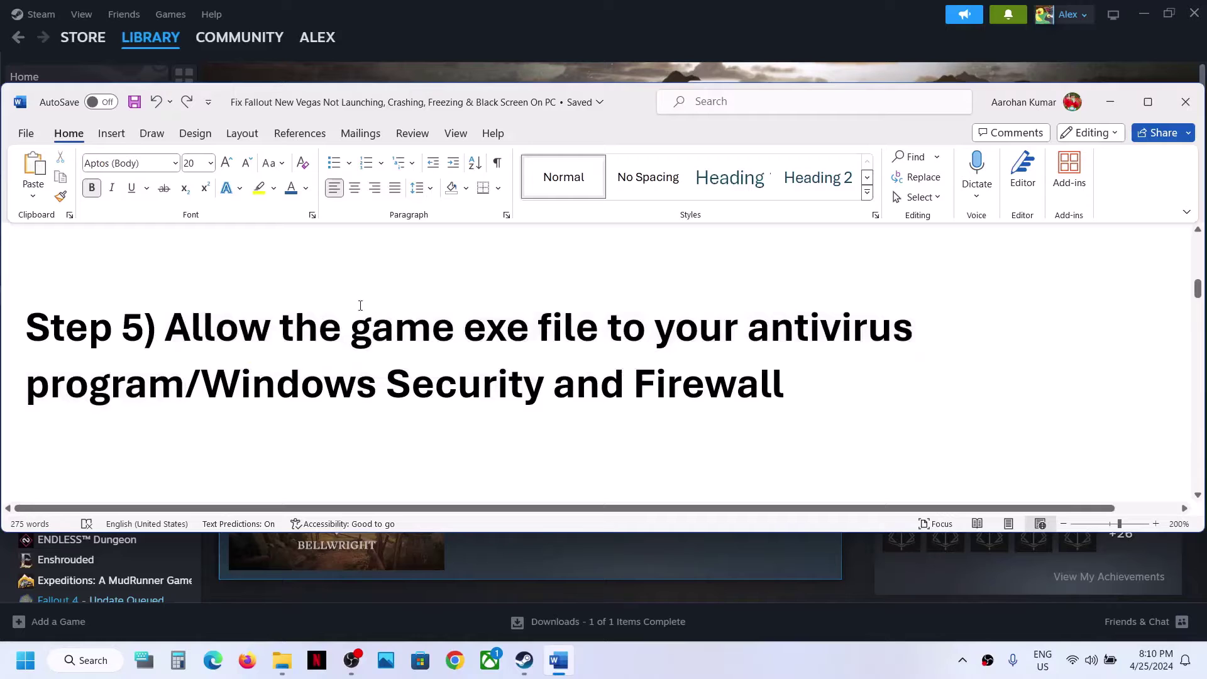
left_click_drag(347, 331, 538, 321)
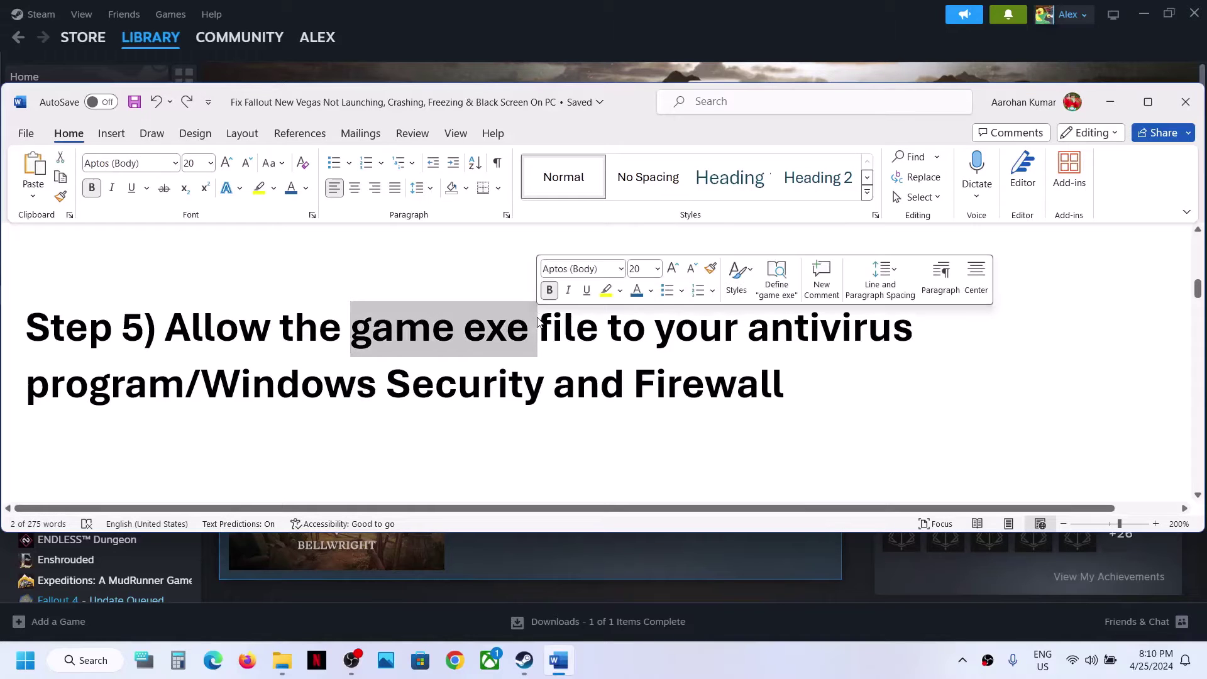
Open Virus & threat protection in Windows Security from the Privacy & security section of Windows Settings.
left_click_drag(270, 391, 510, 387)
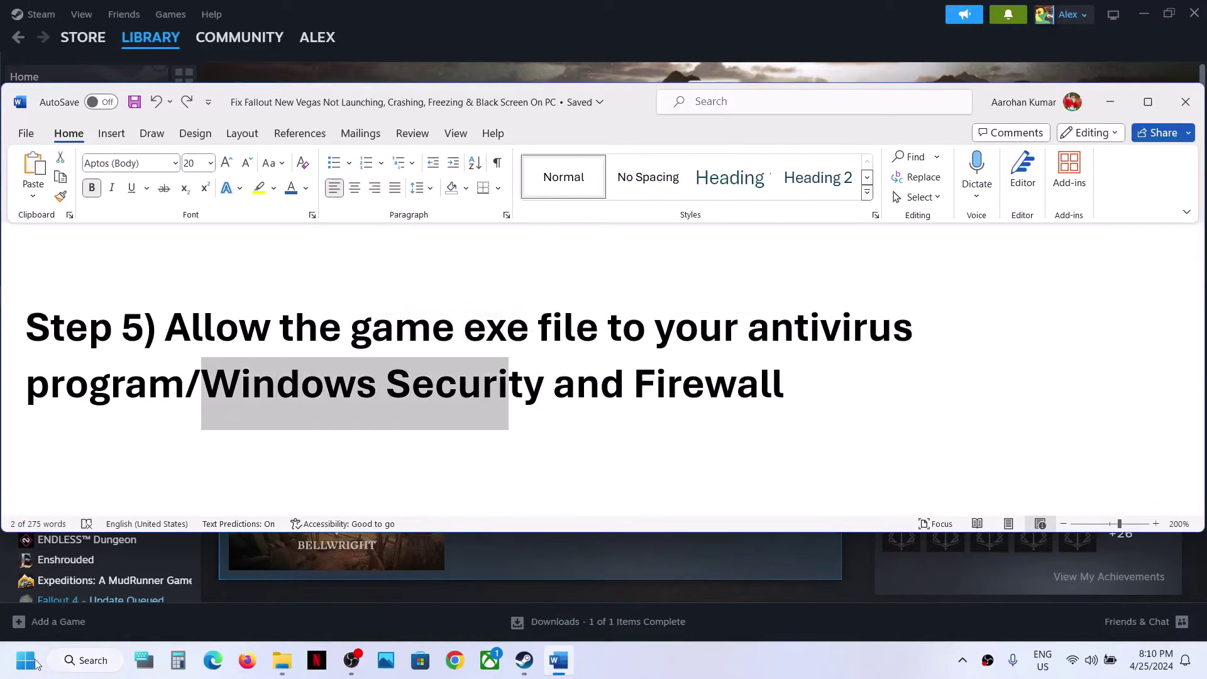
left_click(25, 660)
left_click(225, 264)
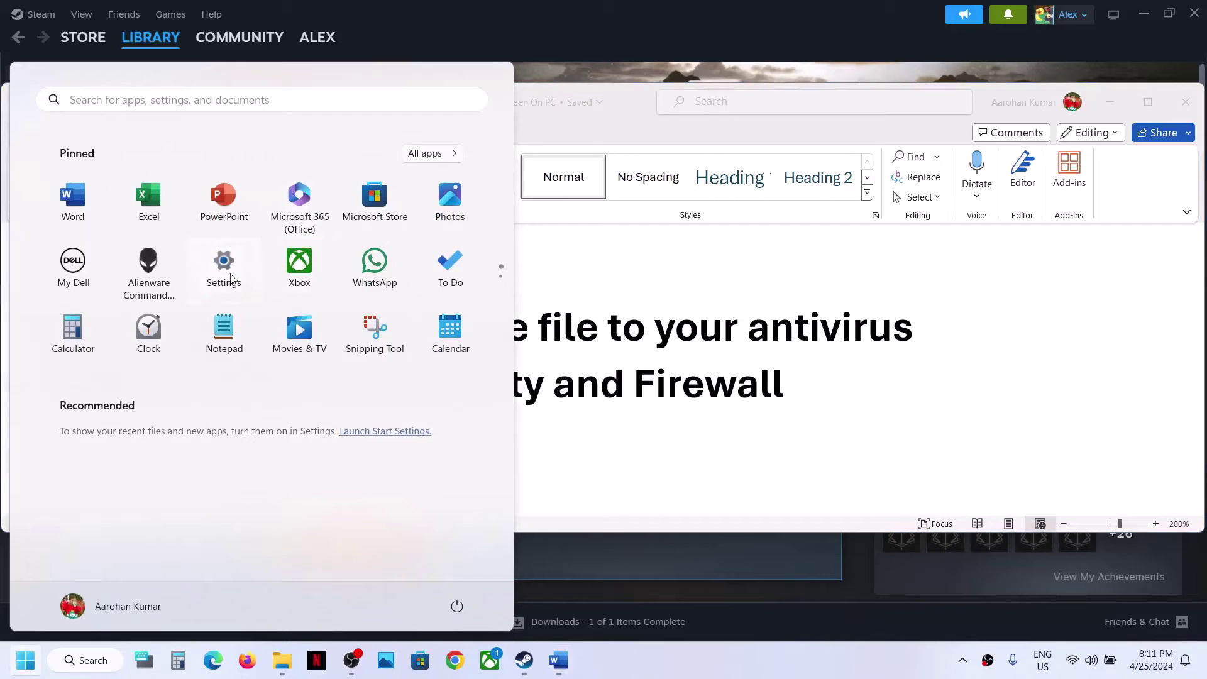
left_click(122, 493)
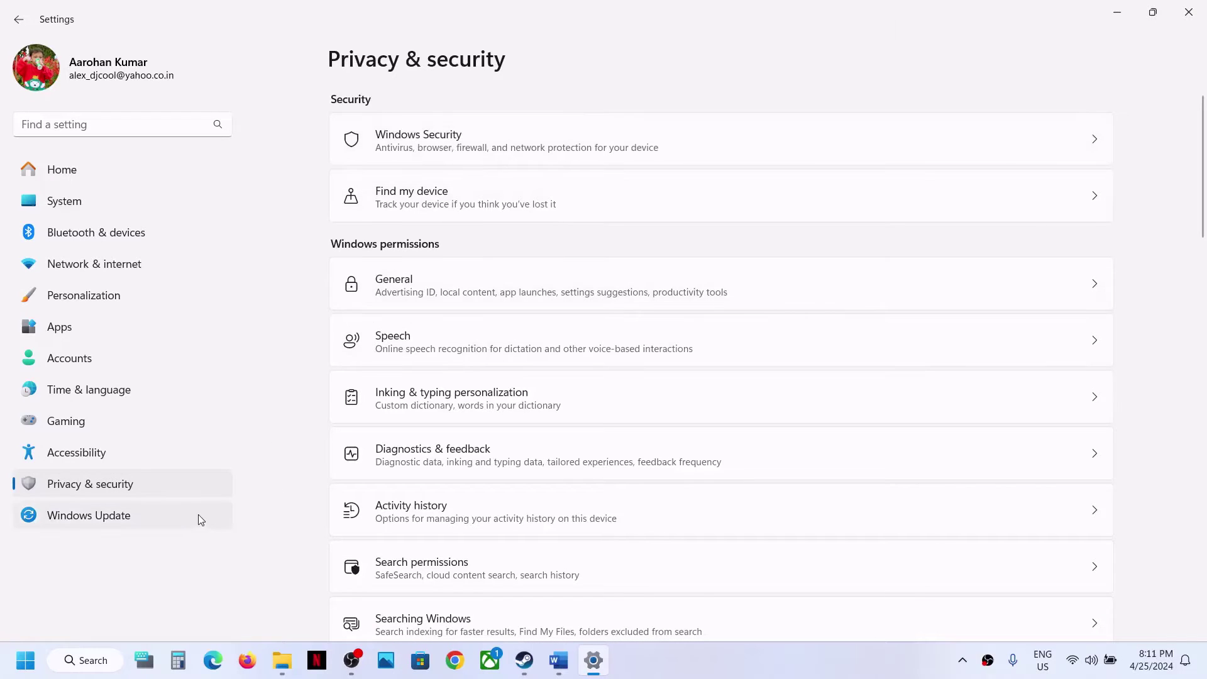
left_click(460, 144)
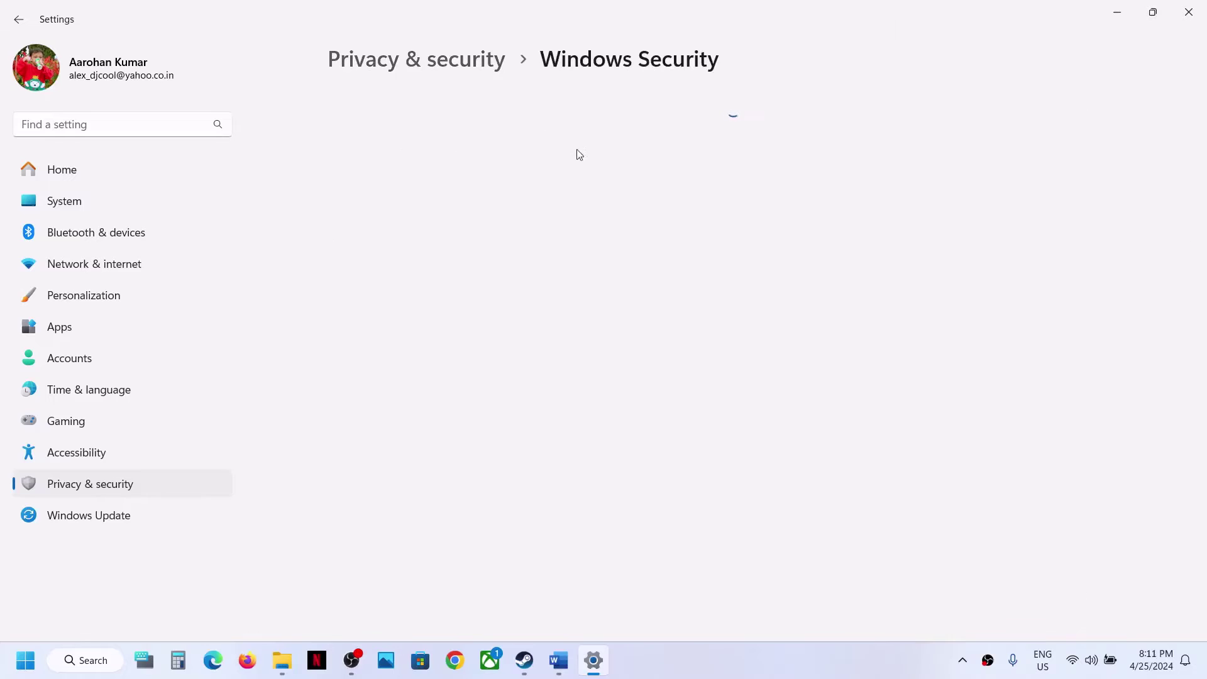
left_click(425, 255)
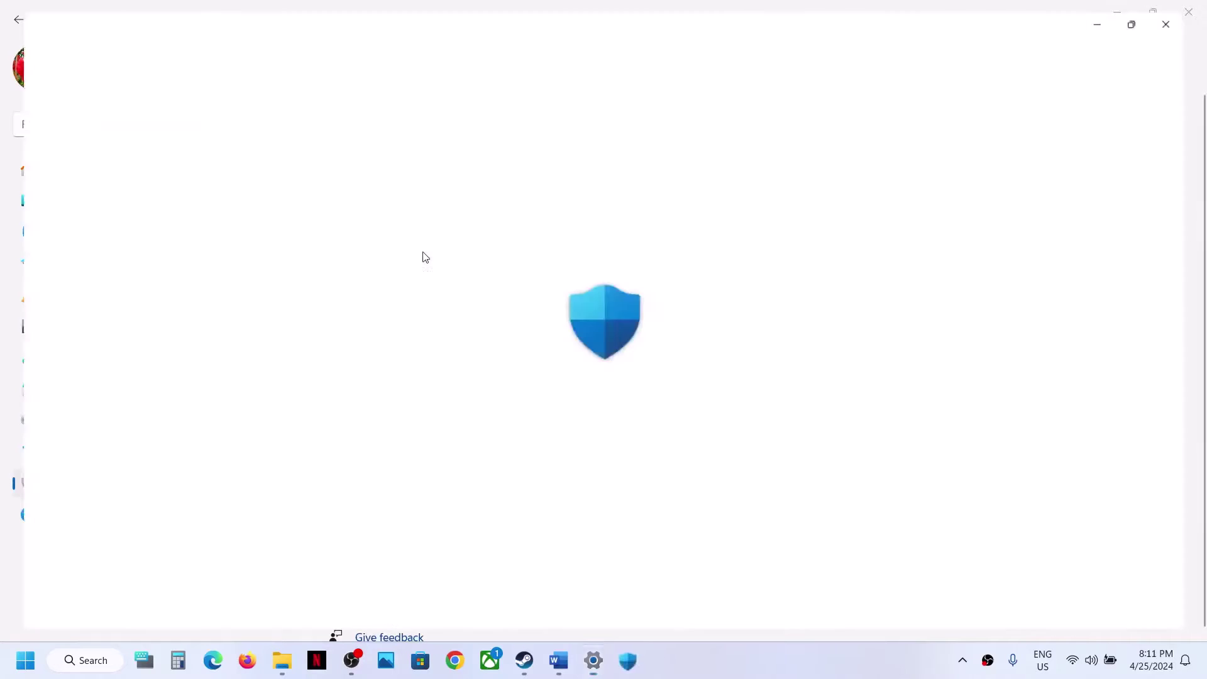
Open the list of apps allowed through Controlled folder access in the ransomware protection settings, granting administrator permission.
scroll(425, 257, "down", 5)
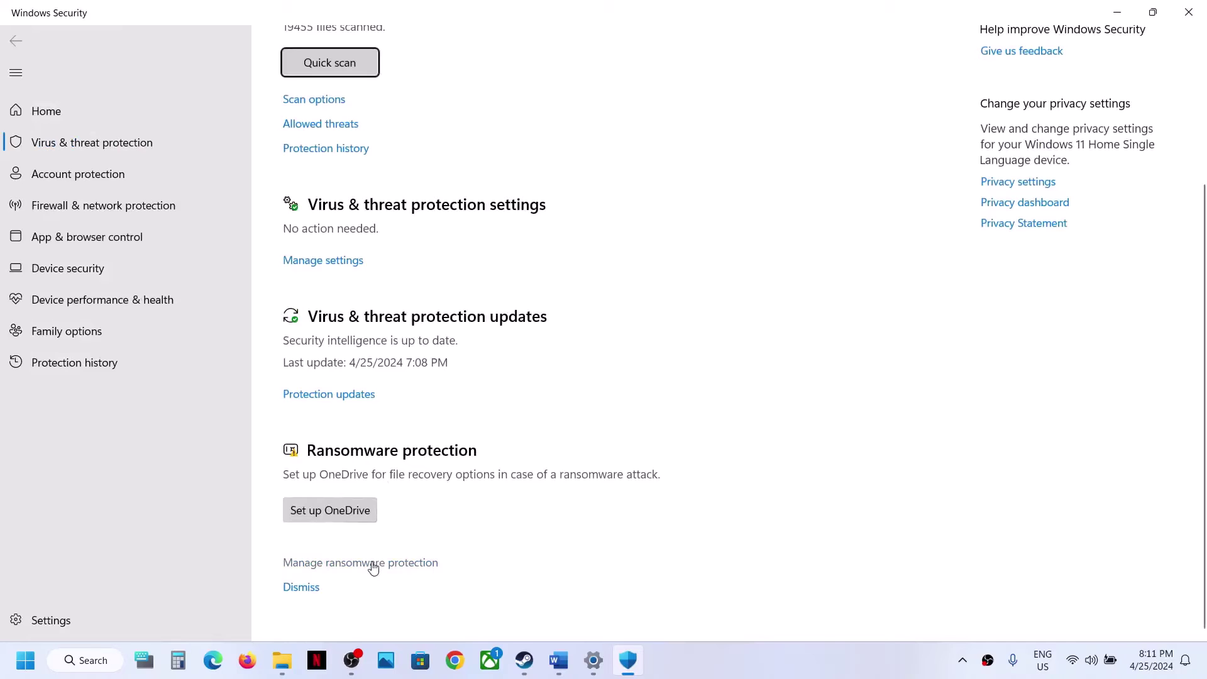
left_click(374, 563)
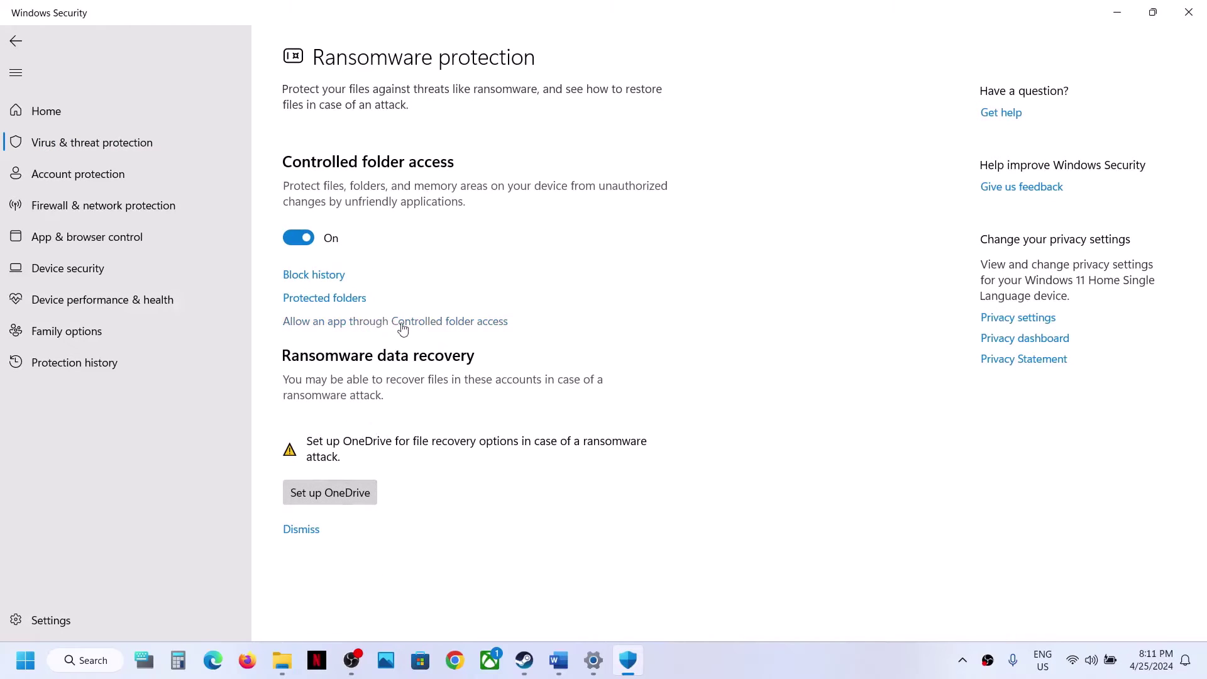
left_click(419, 328)
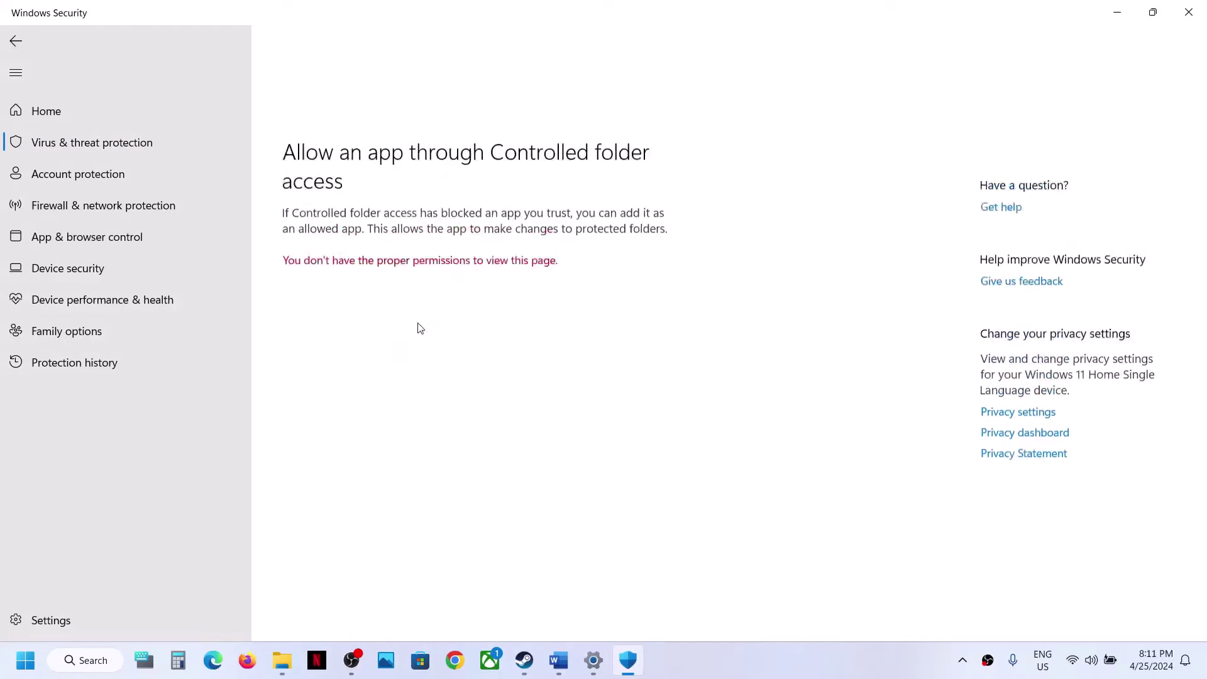
left_click(523, 456)
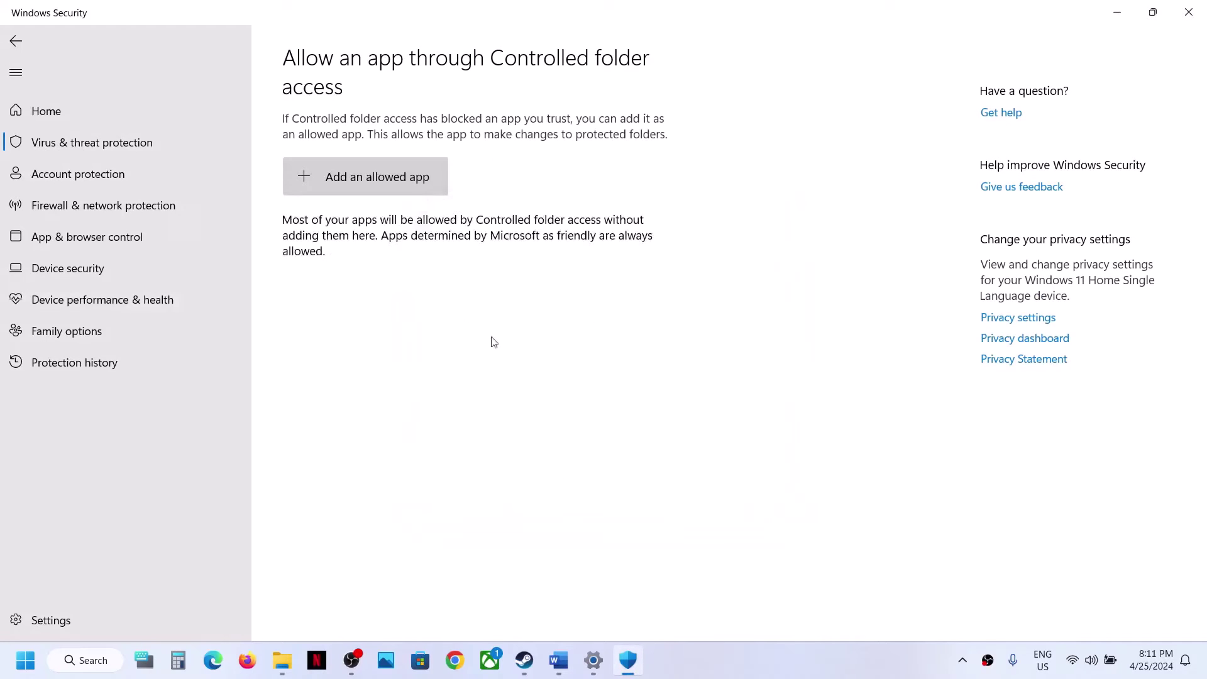
Start adding an allowed app and browse to the Steam folder in Program Files (x86) on drive C.
left_click(374, 186)
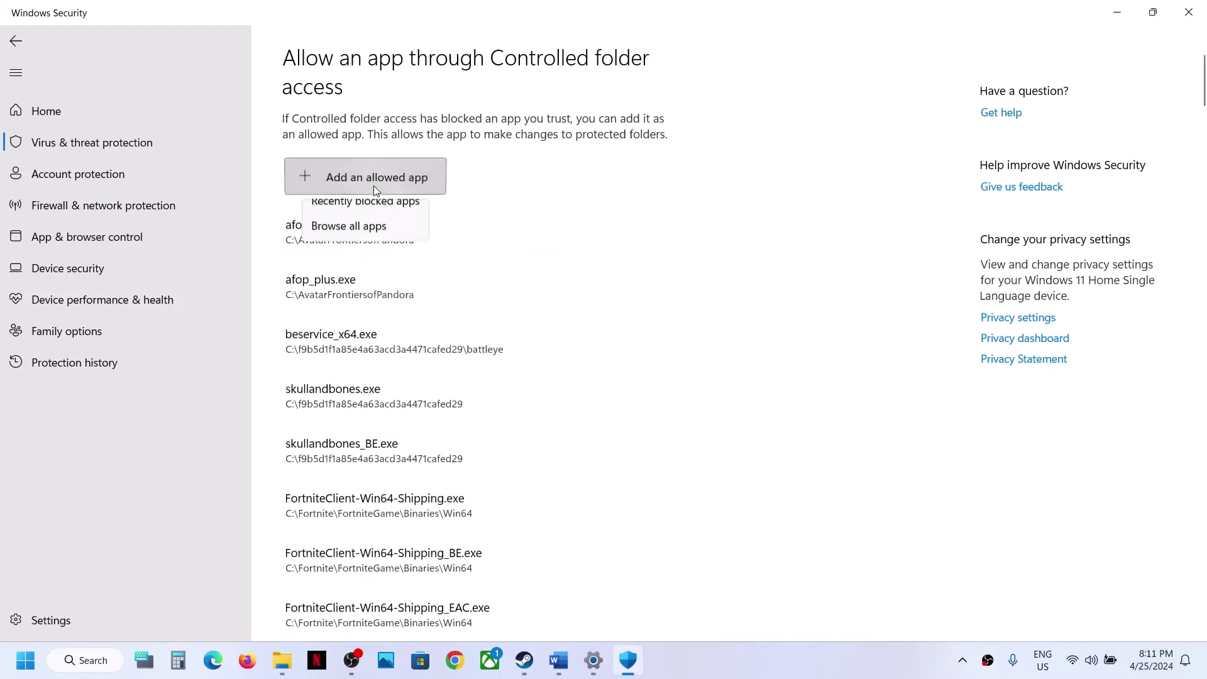
left_click(367, 238)
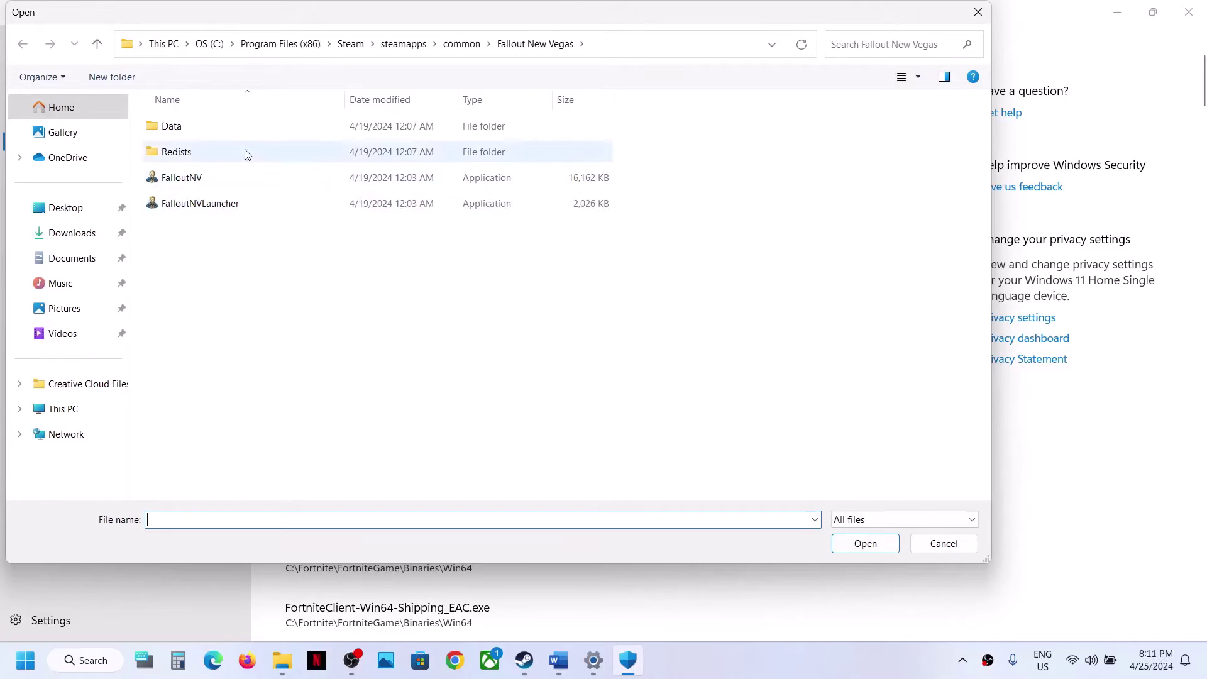
left_click(63, 409)
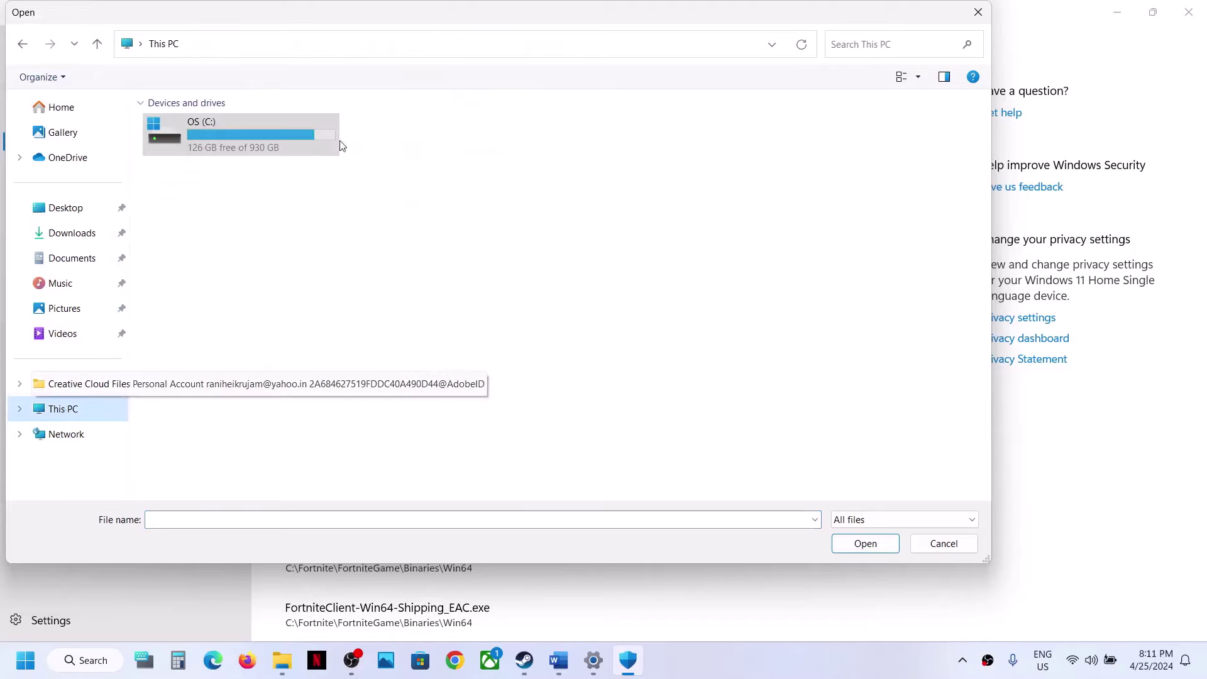
double_click(265, 134)
scroll(244, 330, "down", 3)
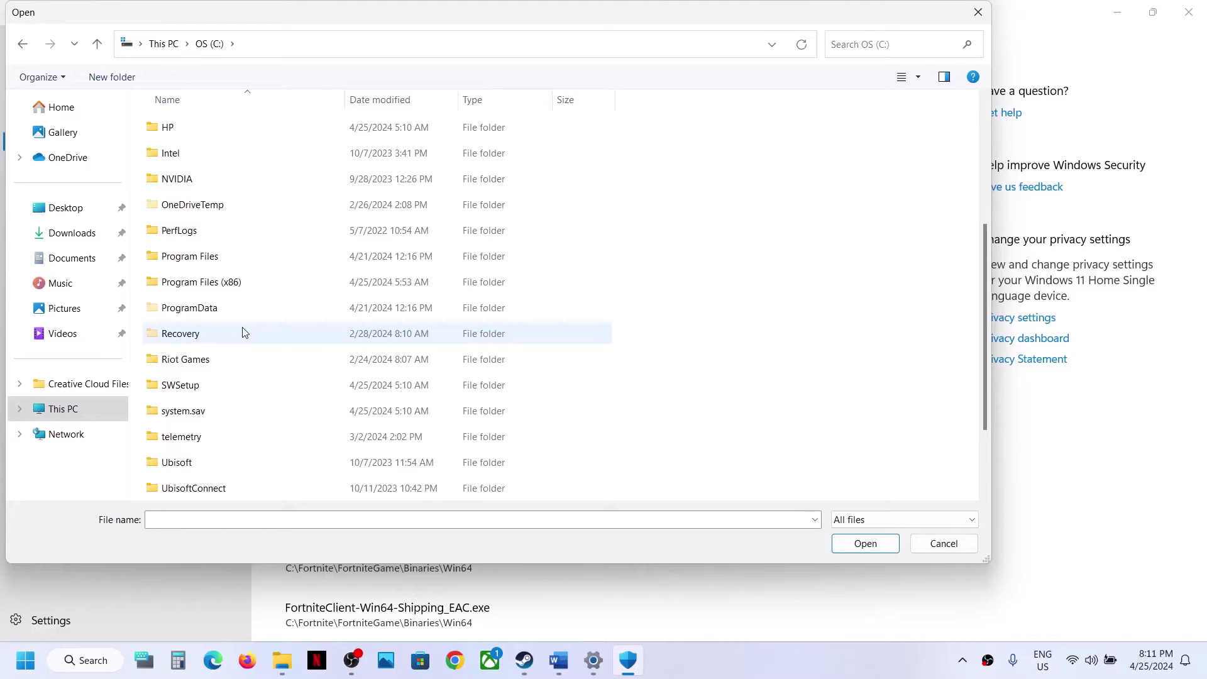
double_click(211, 284)
scroll(211, 286, "down", 5)
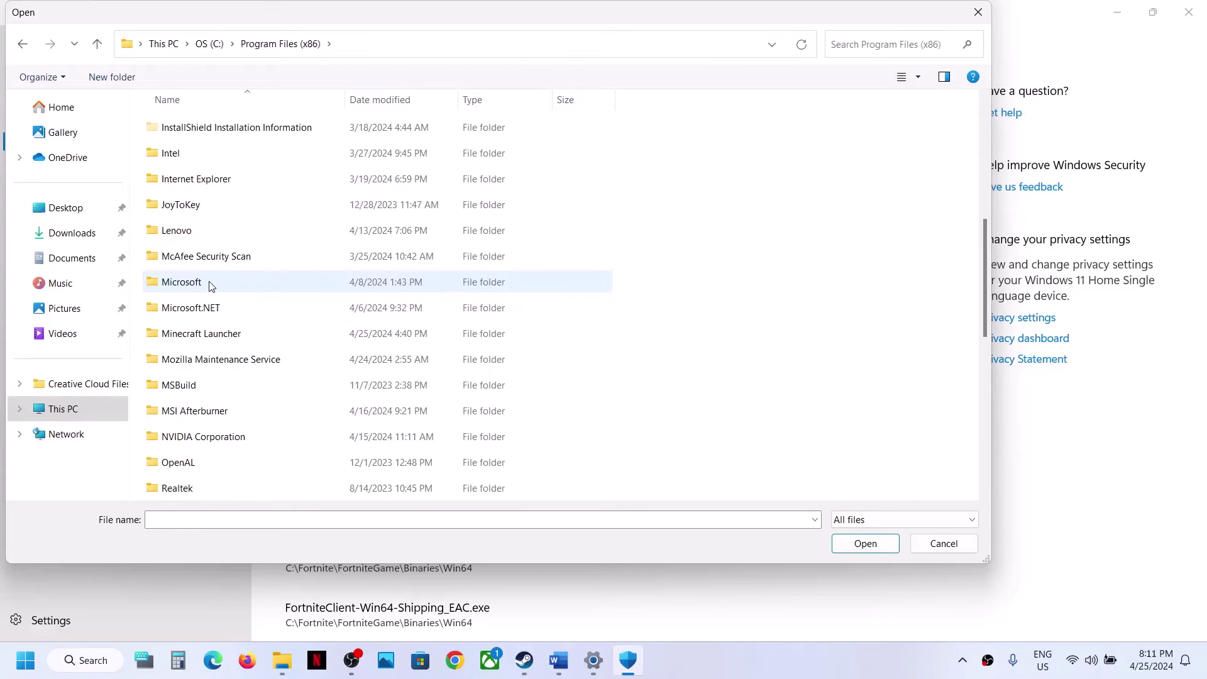
scroll(209, 284, "down", 5)
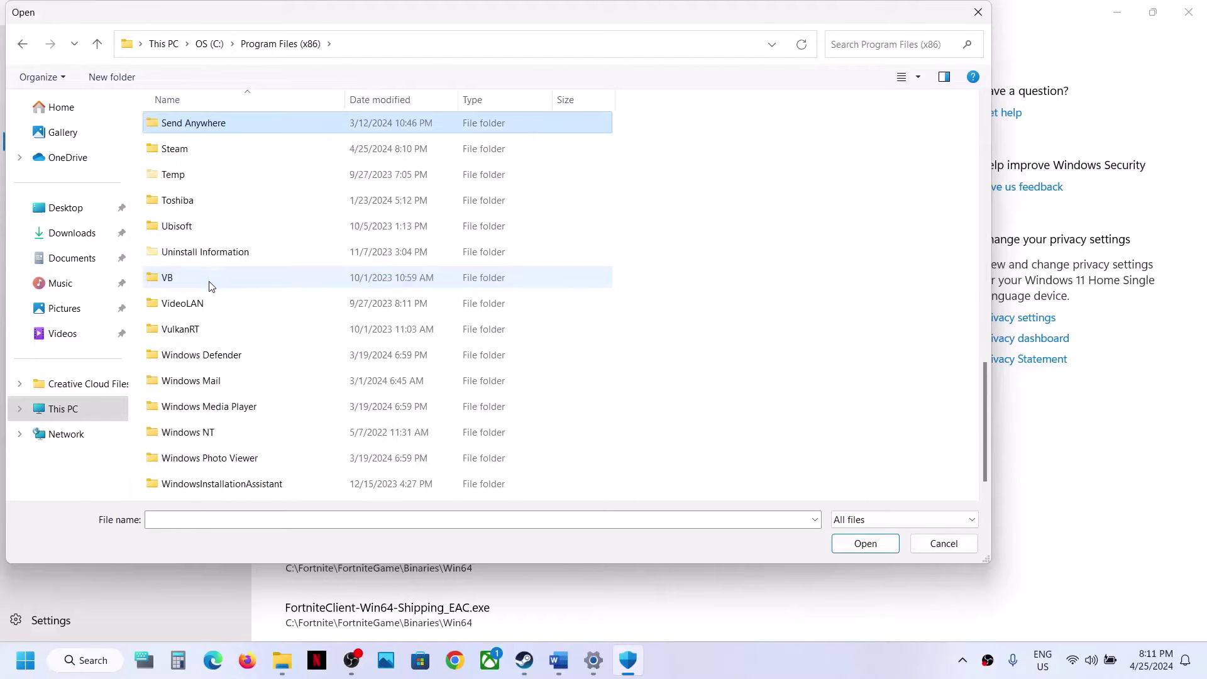
left_click(174, 157)
double_click(174, 157)
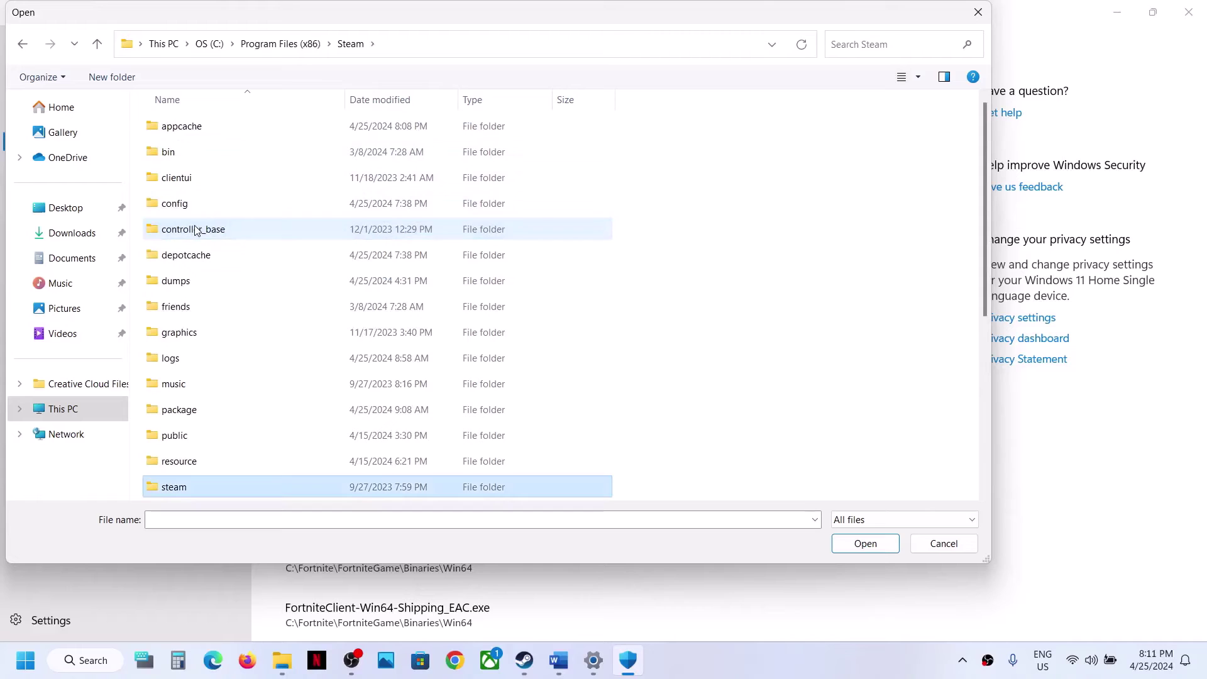
Add BellwrightGame from steamapps\common\Bellwright to the apps allowed through Controlled folder access.
key("s")
scroll(224, 327, "down", 3)
double_click(205, 284)
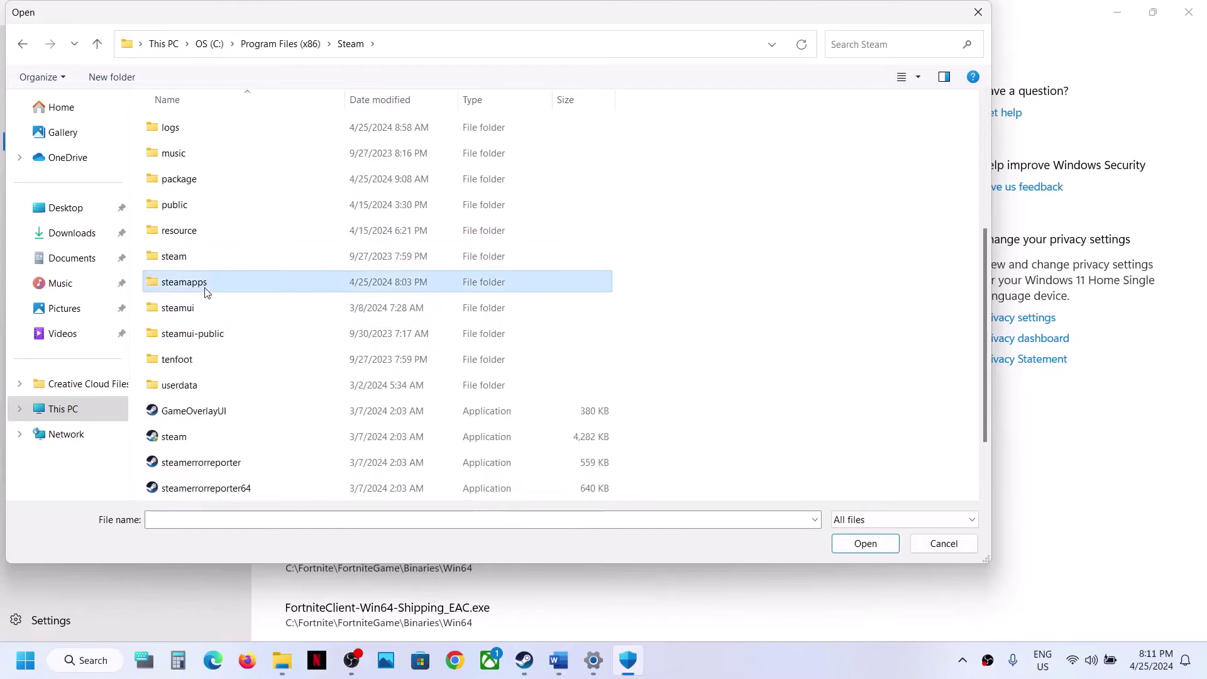
double_click(204, 135)
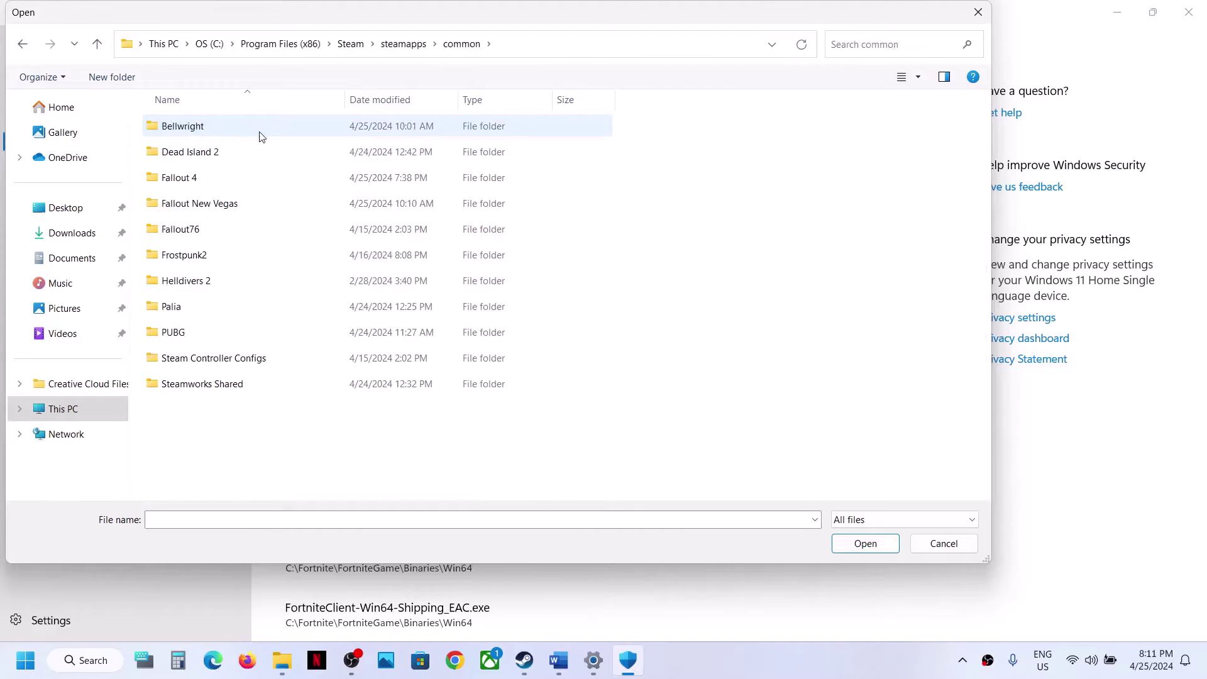
double_click(222, 131)
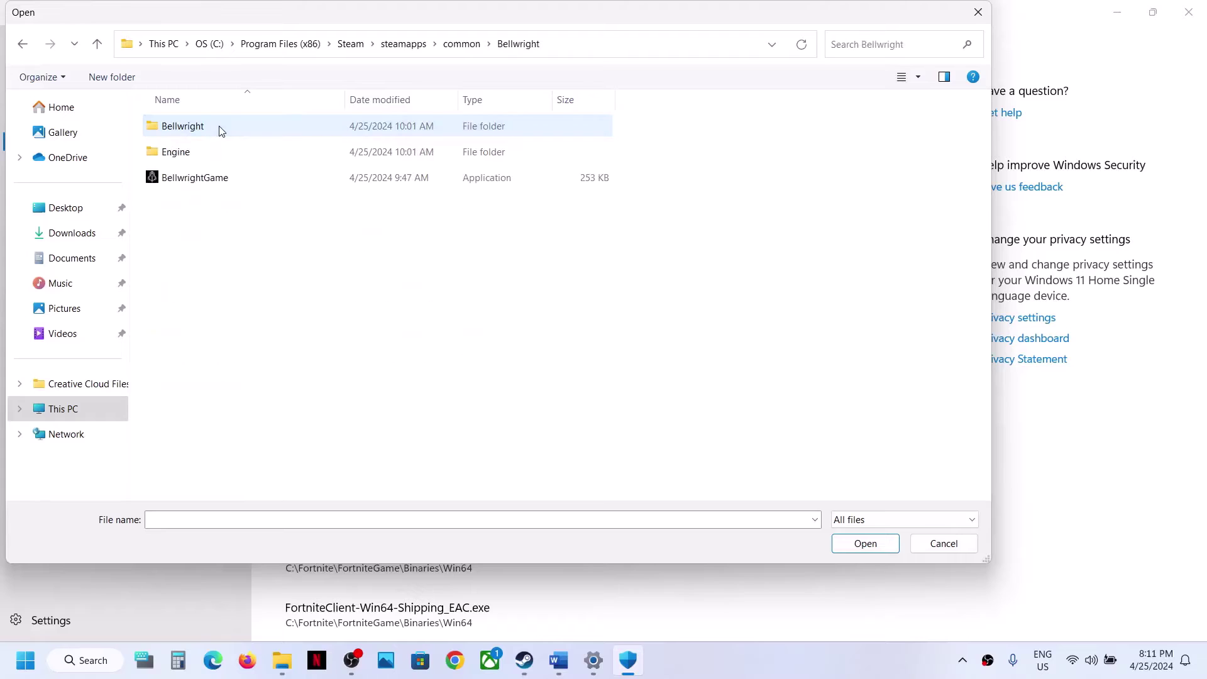
left_click(192, 181)
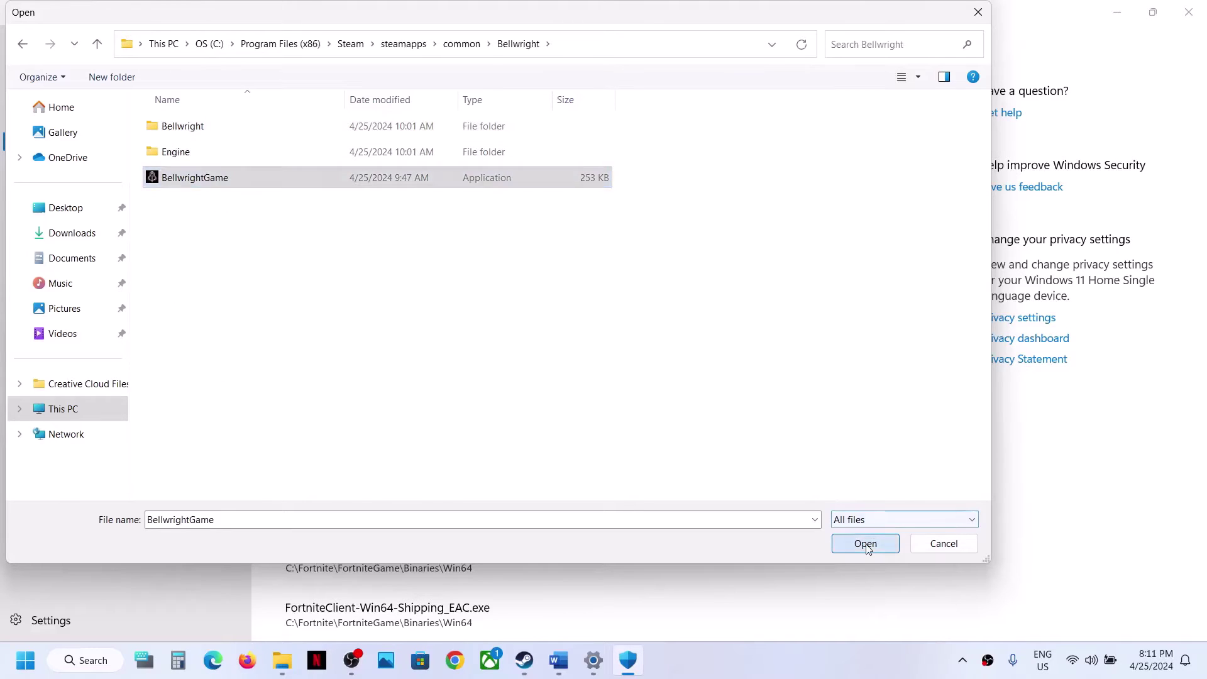
left_click(865, 543)
Add BellwrightGame-Win64-Shipping from the game's Bellwright\Binaries\Win64 subfolder to the apps allowed through Controlled folder access.
left_click(397, 182)
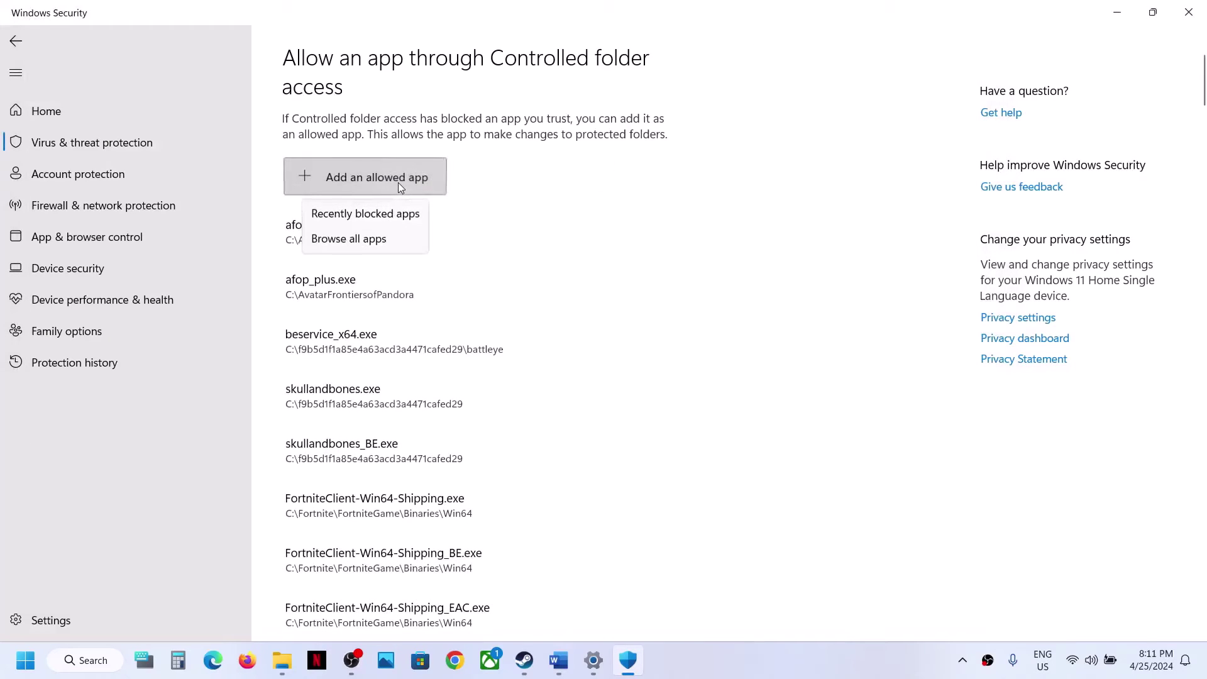
left_click(373, 234)
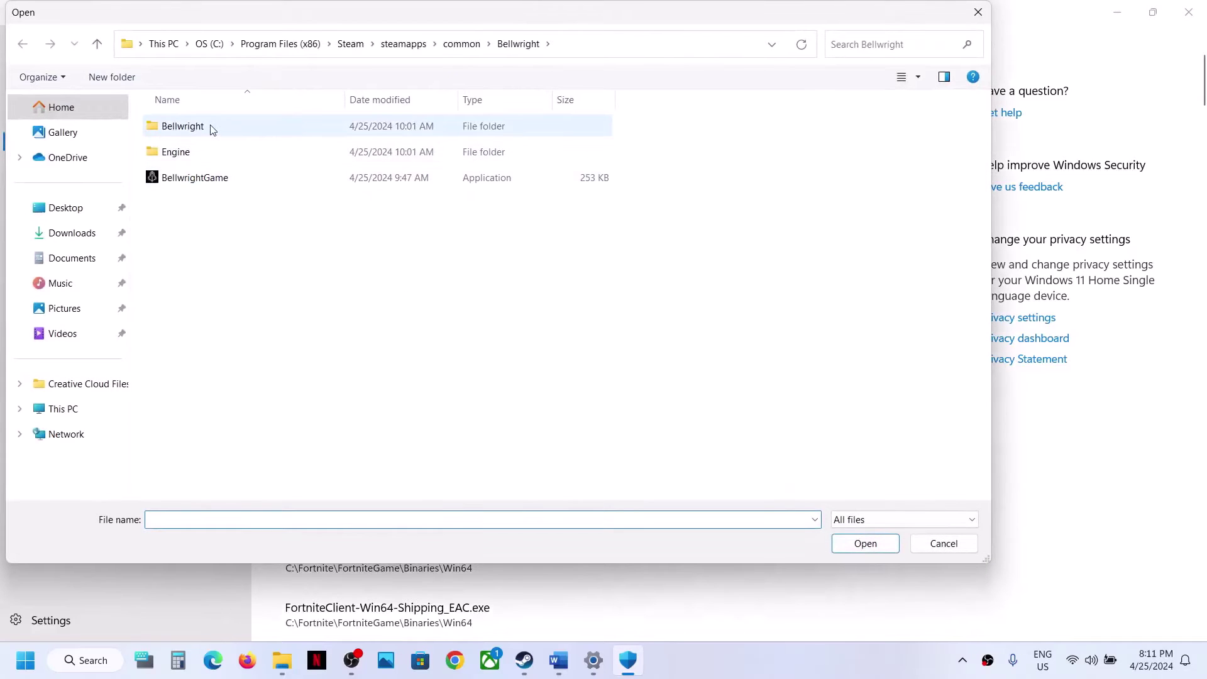
double_click(210, 125)
double_click(211, 126)
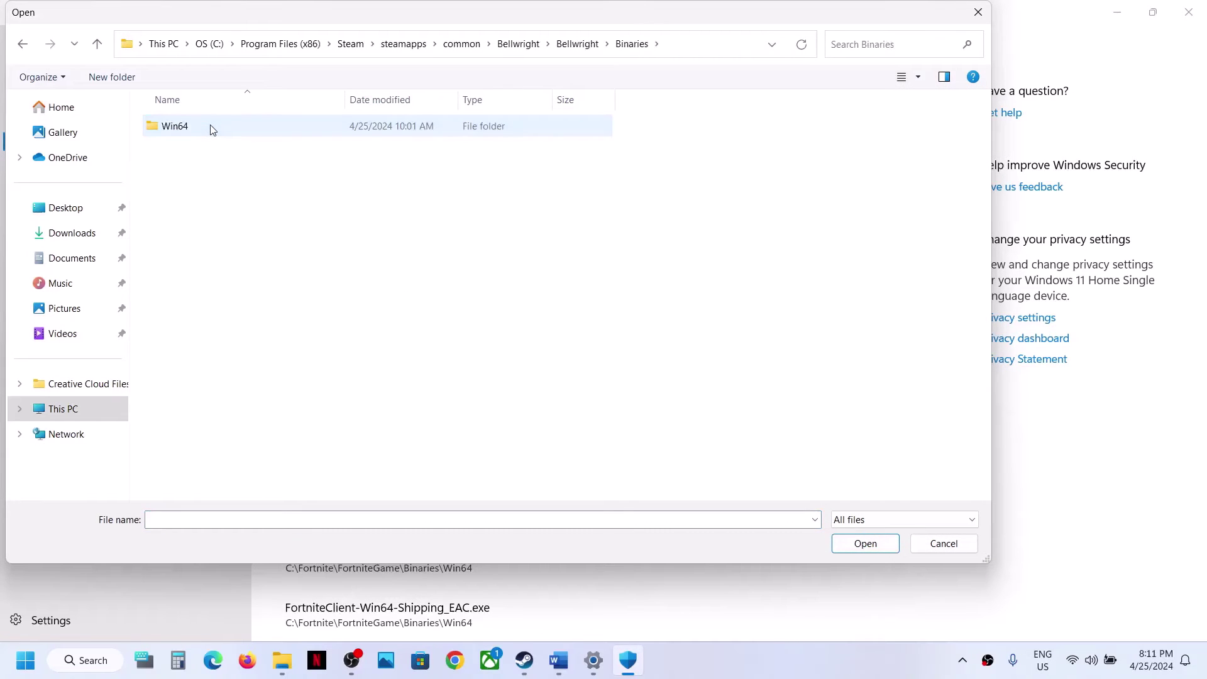
double_click(212, 126)
left_click(224, 155)
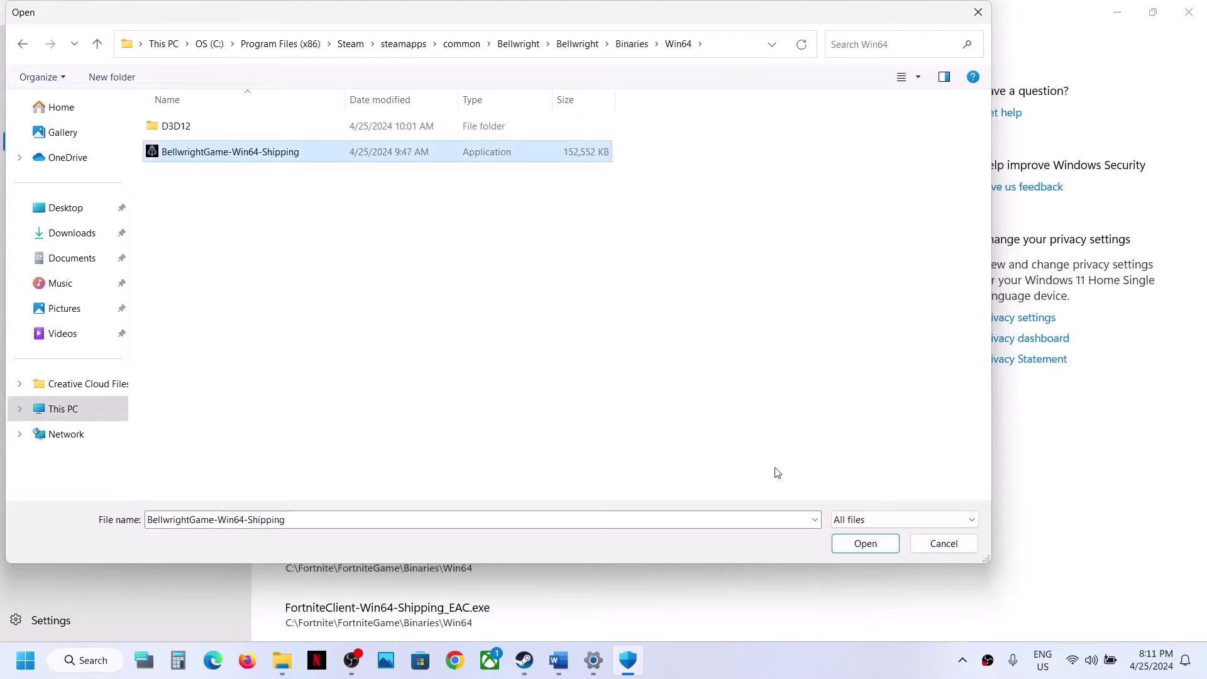
left_click(847, 551)
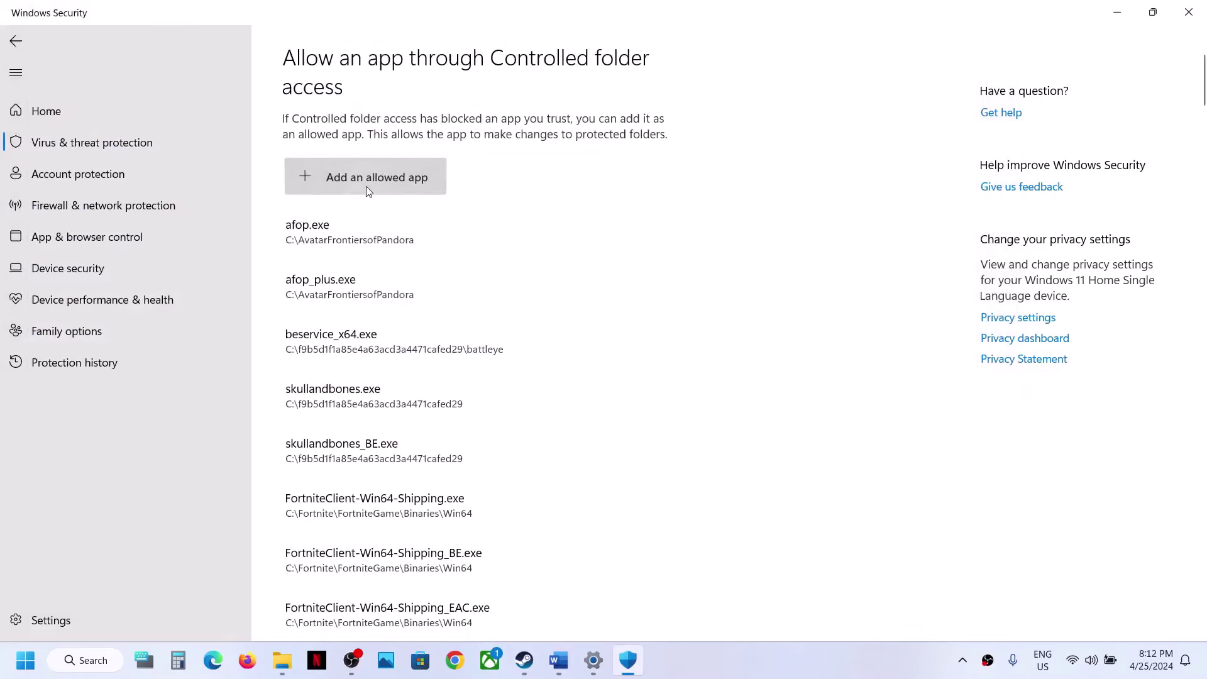
left_click(366, 186)
left_click(356, 238)
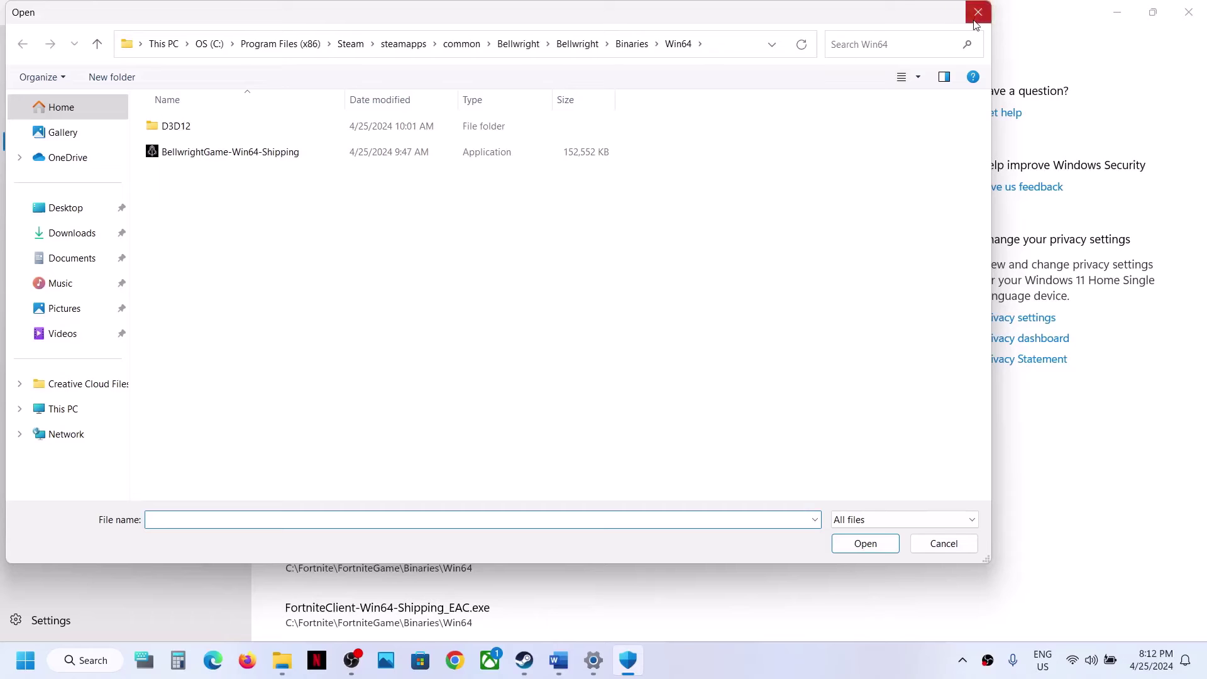
left_click(977, 24)
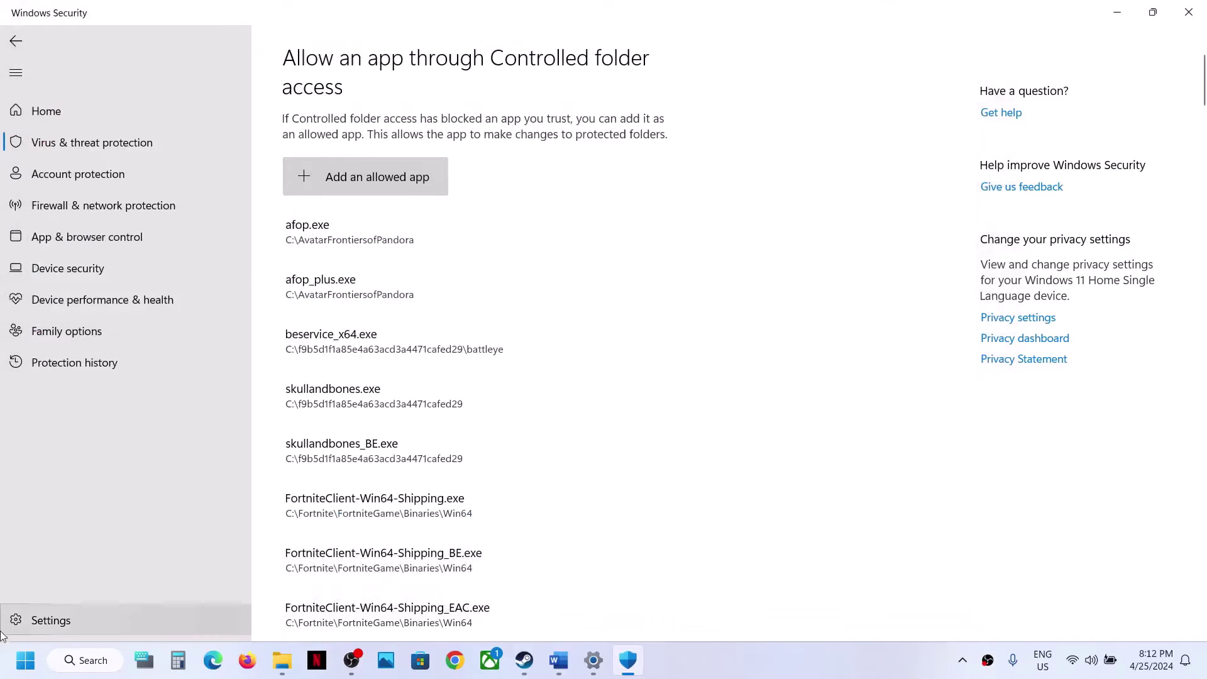
Open Control Panel and go to the list of apps allowed through Windows Defender Firewall.
left_click(90, 660)
type("control")
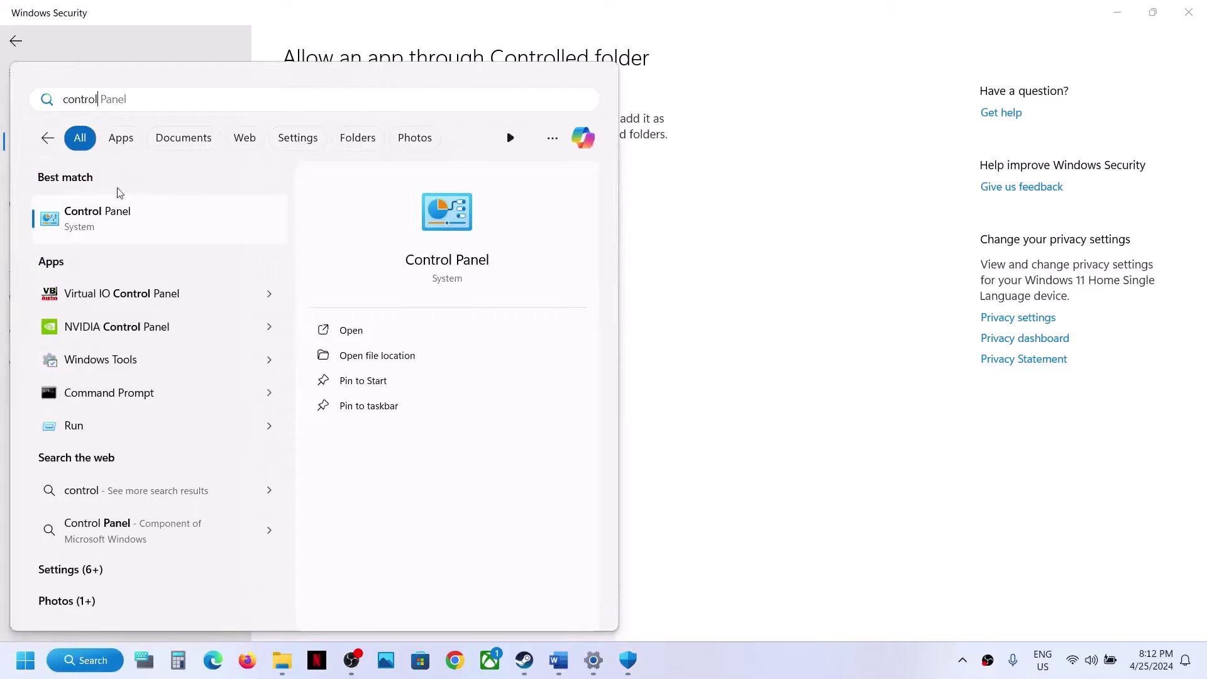
left_click(115, 216)
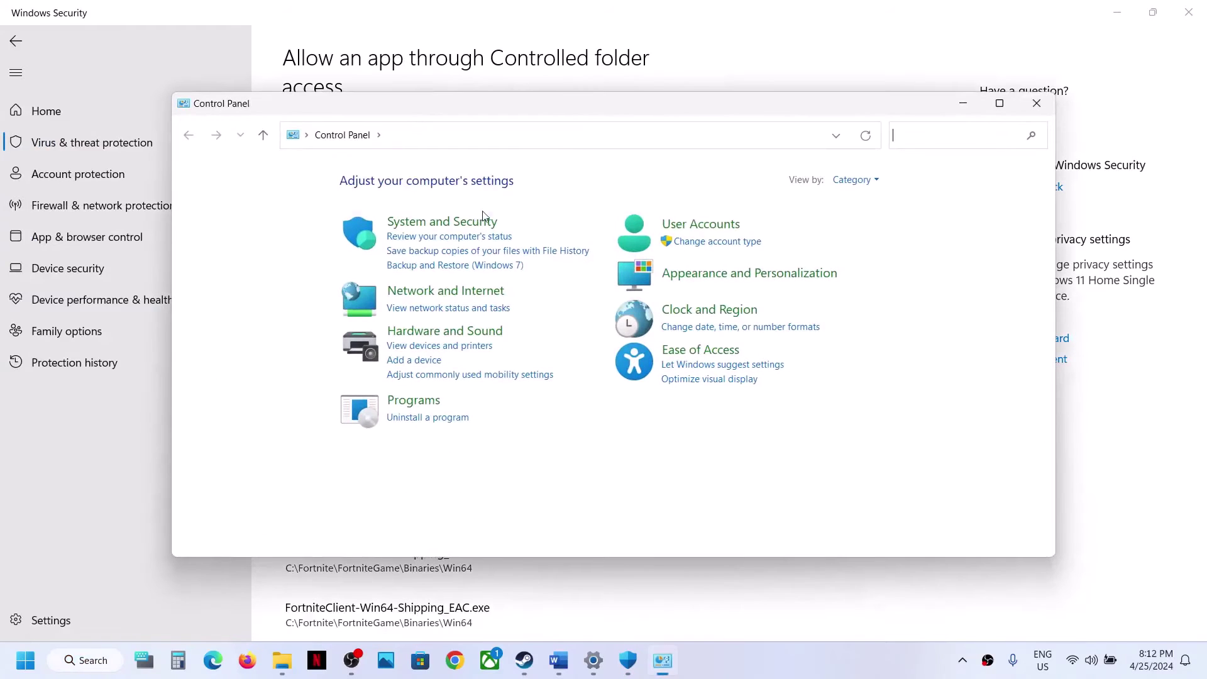
left_click(468, 224)
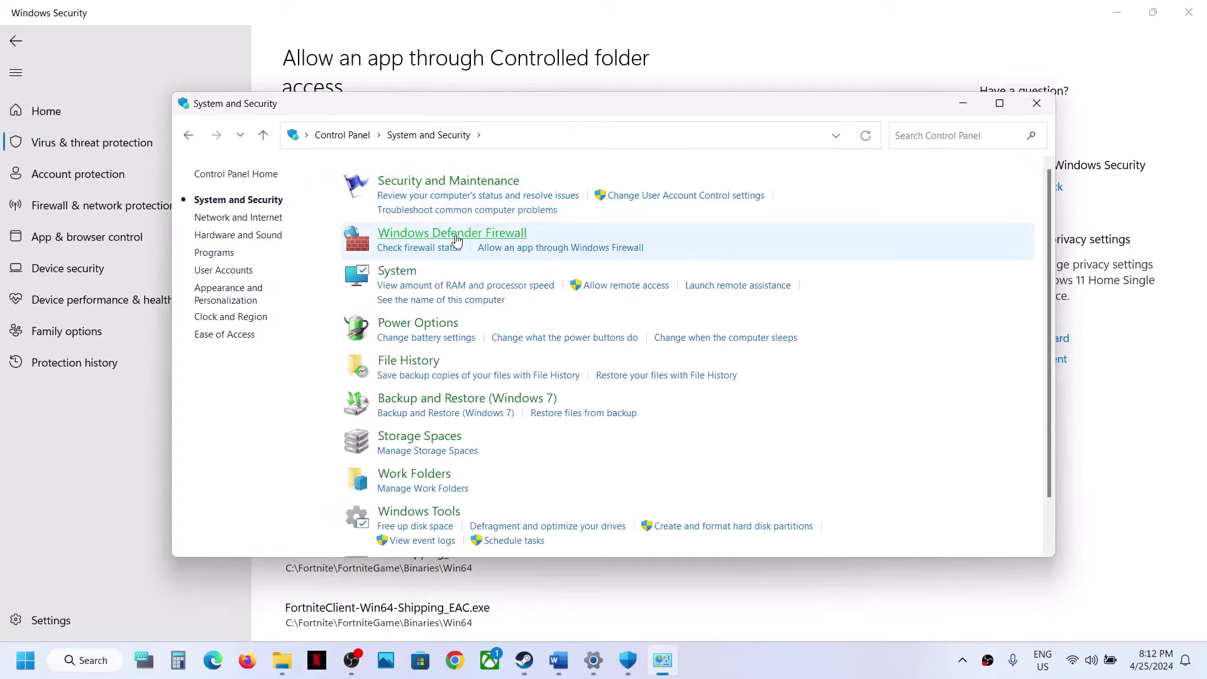
left_click(455, 237)
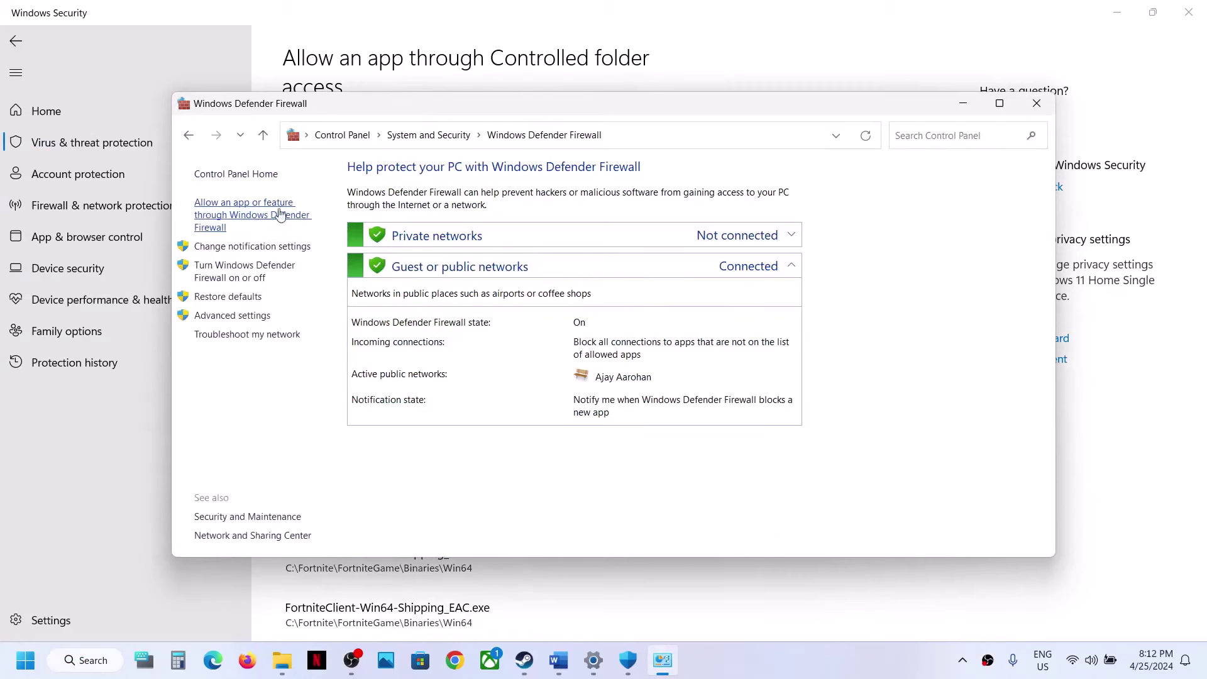
left_click(262, 216)
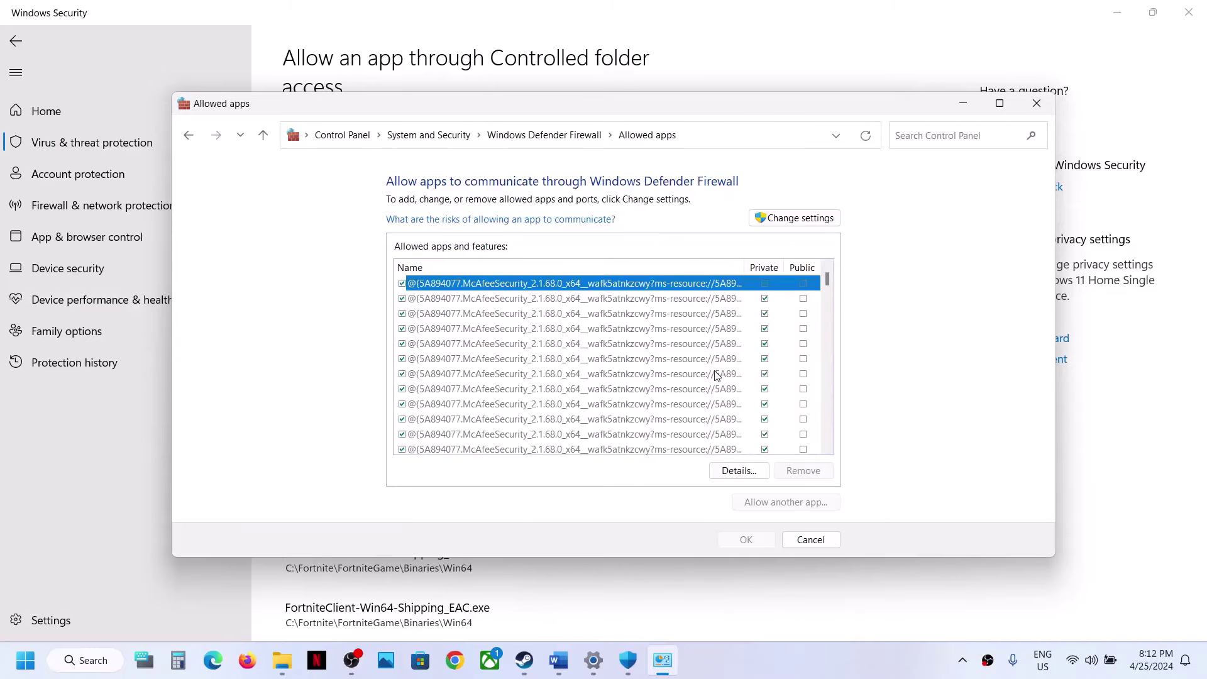
Unlock the firewall's allowed apps list for changes and try to add BellwrightGame from the steamapps\common\Bellwright folder.
left_click(794, 218)
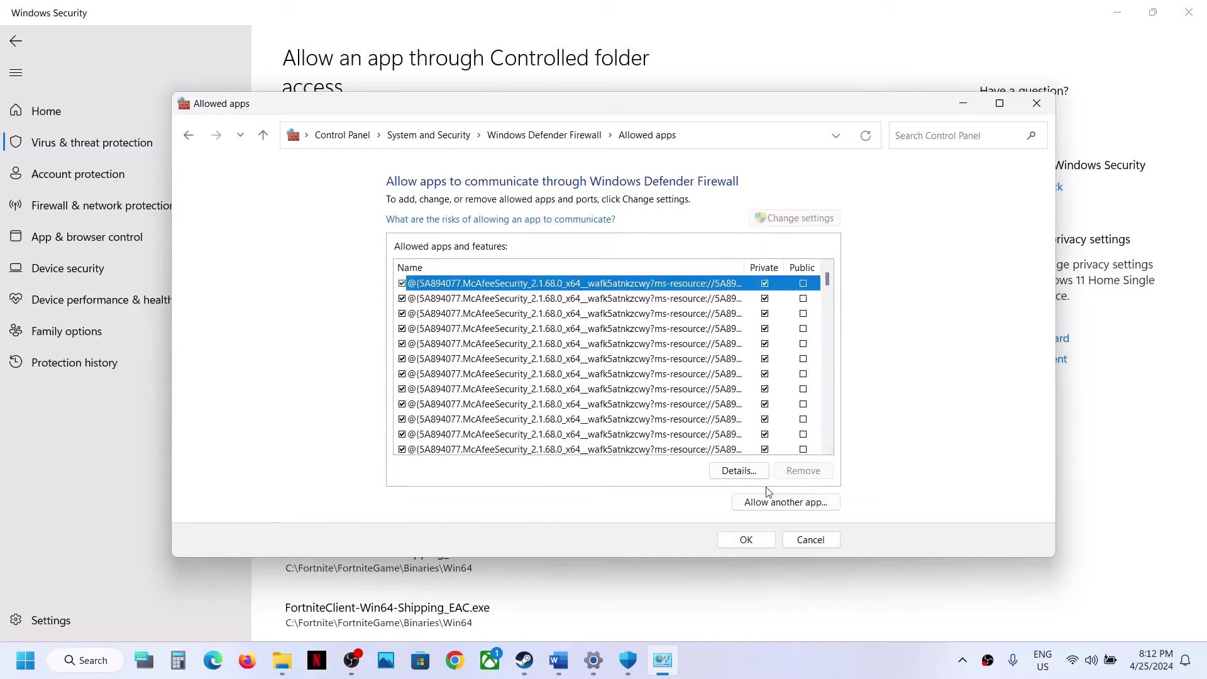
left_click(762, 512)
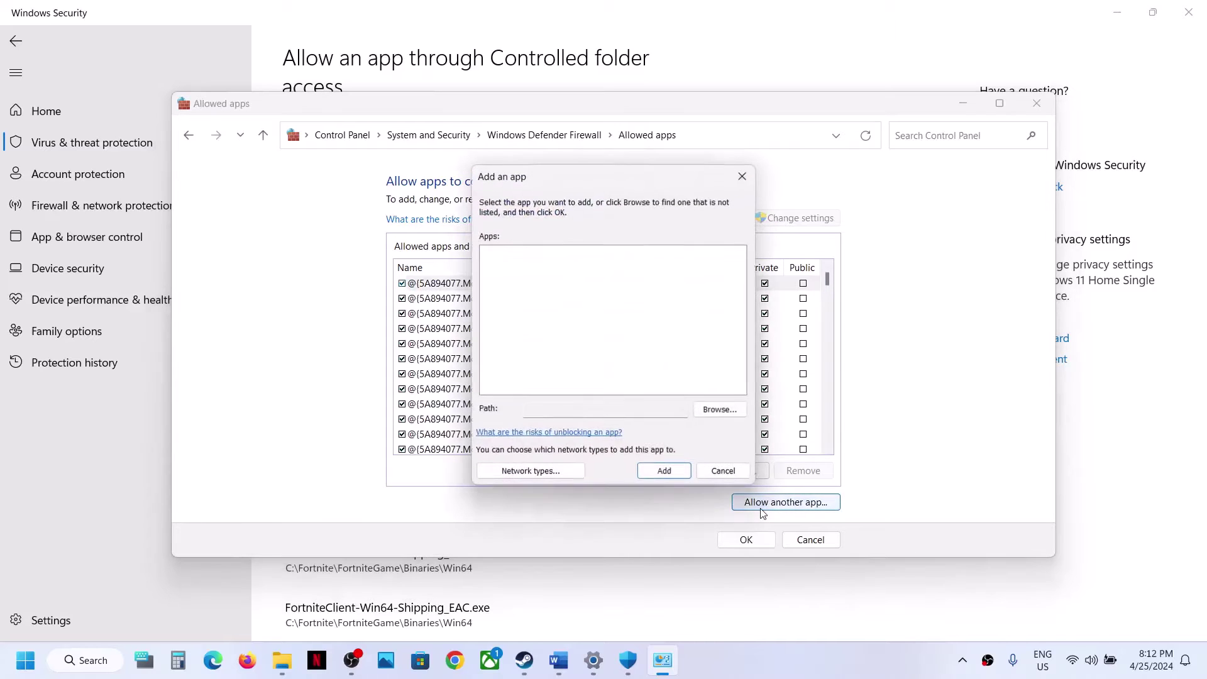
left_click(718, 409)
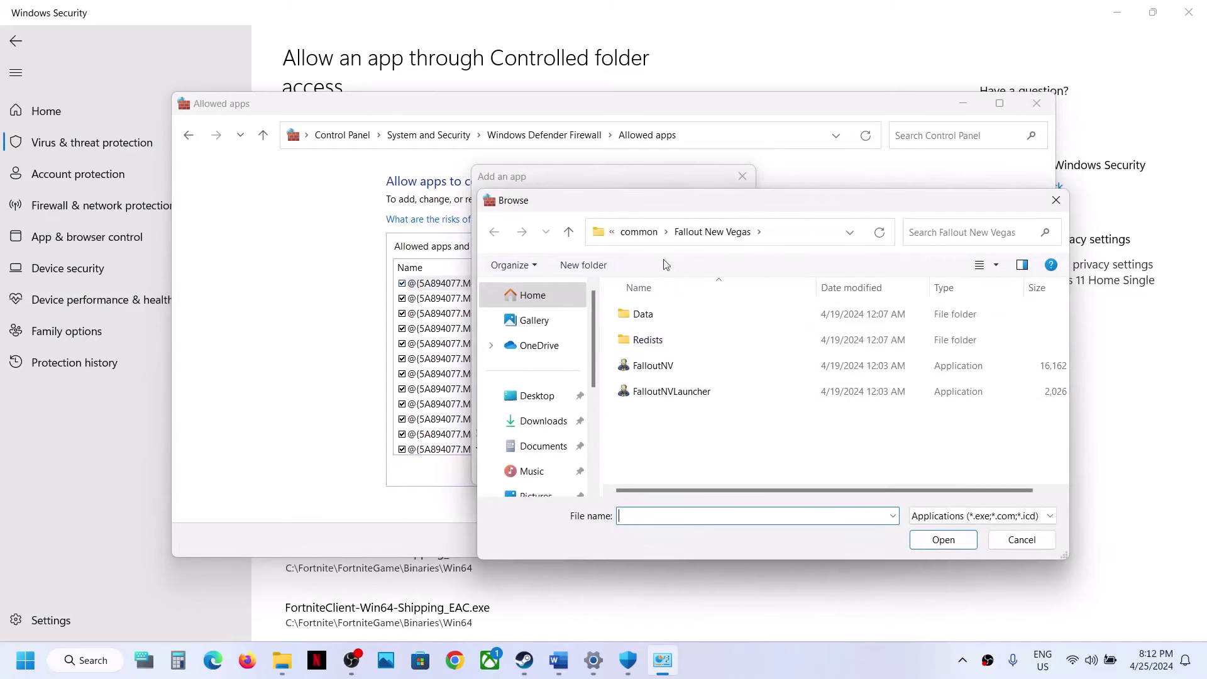
left_click(641, 232)
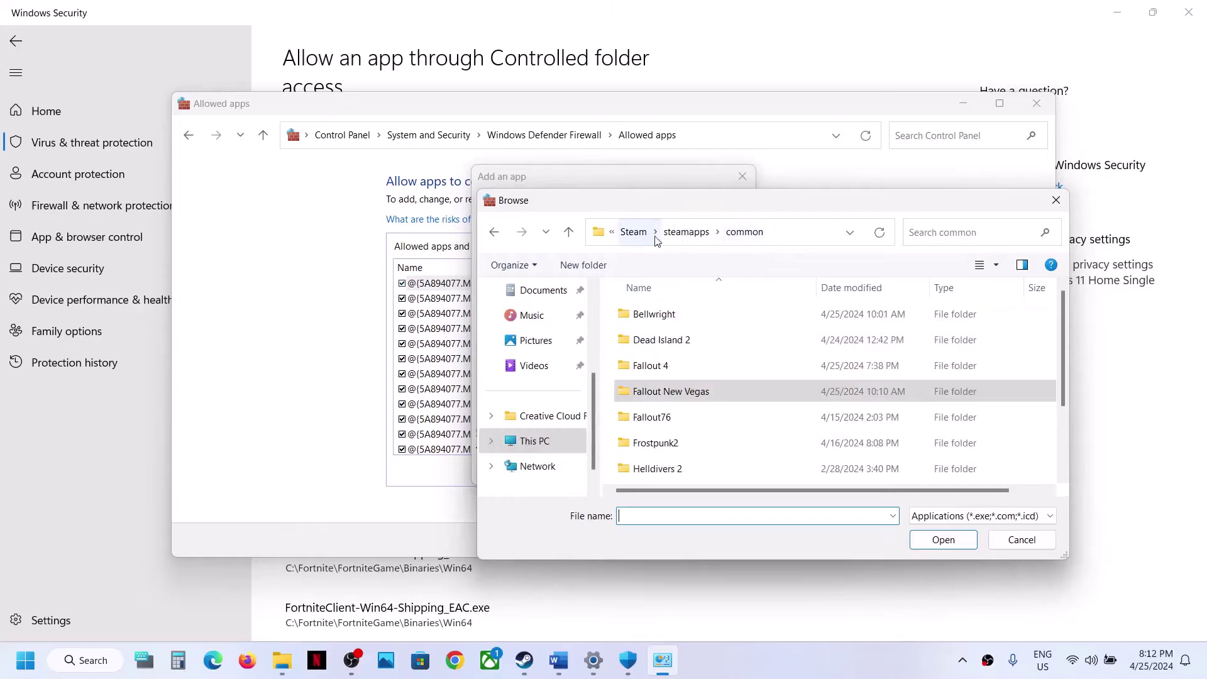
double_click(672, 315)
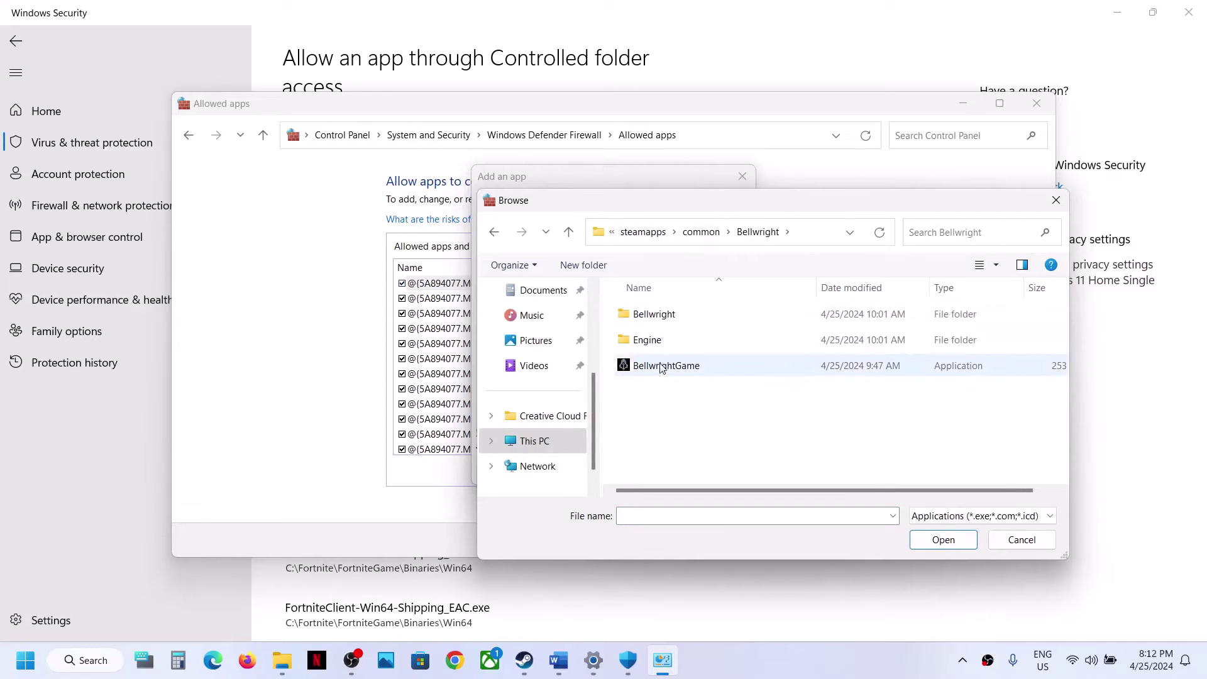
left_click(660, 370)
left_click(960, 542)
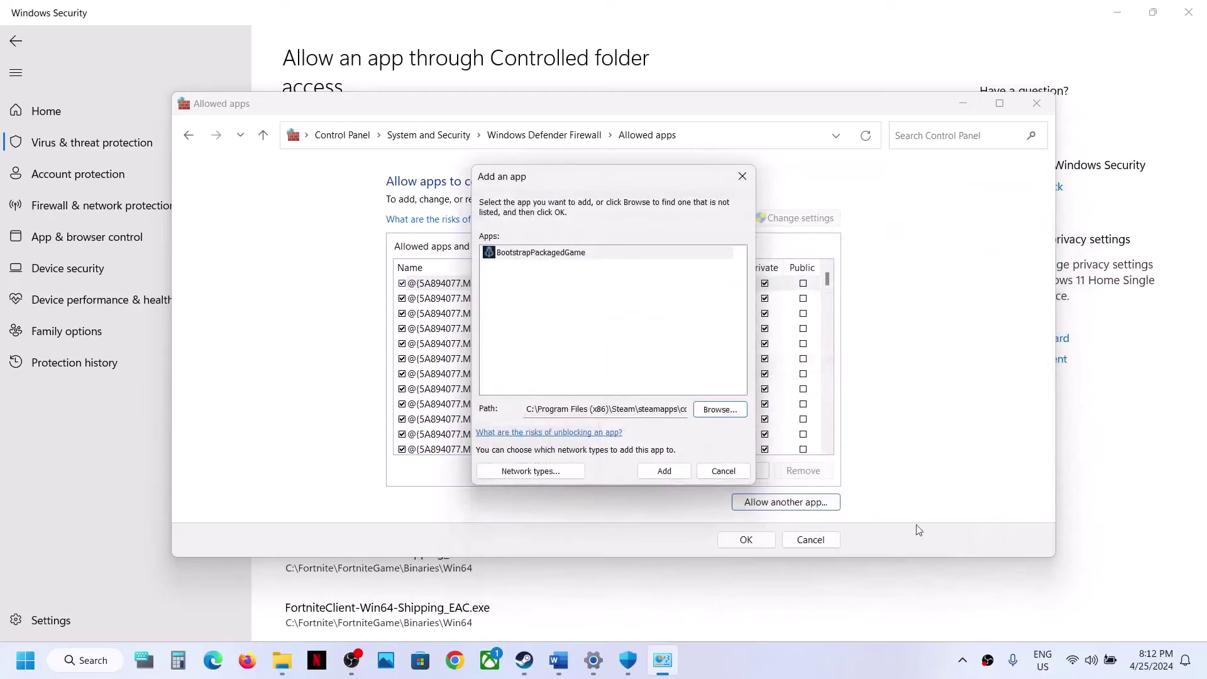
left_click(665, 472)
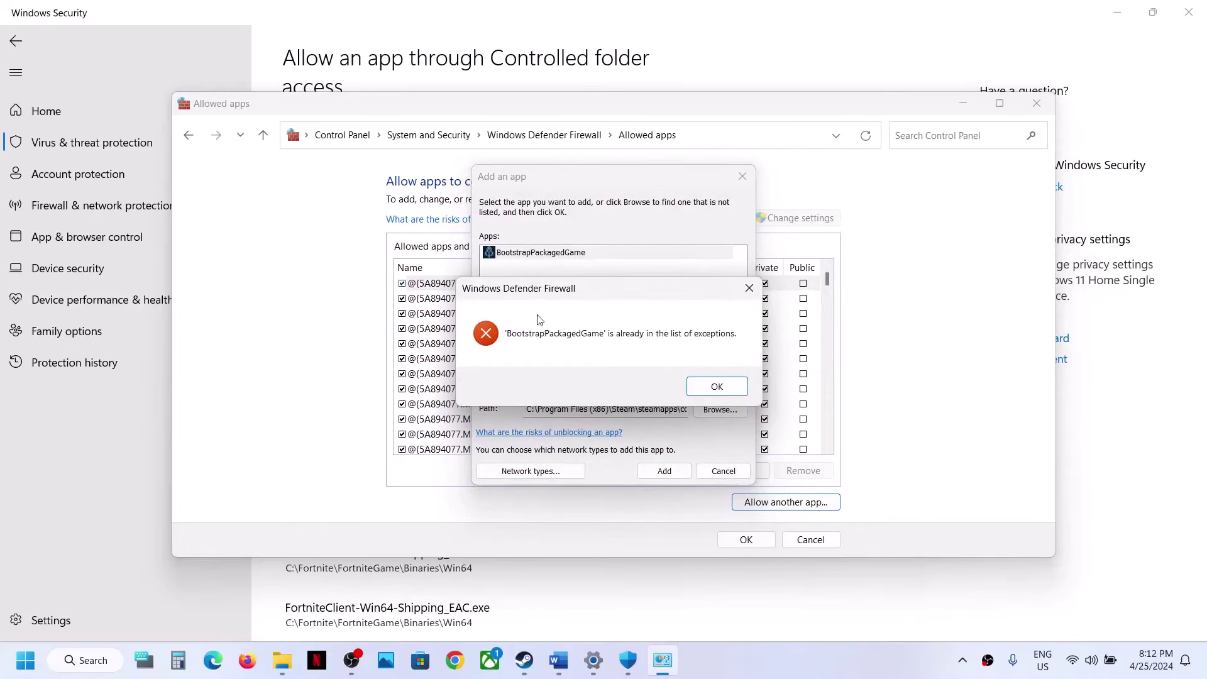
left_click(715, 386)
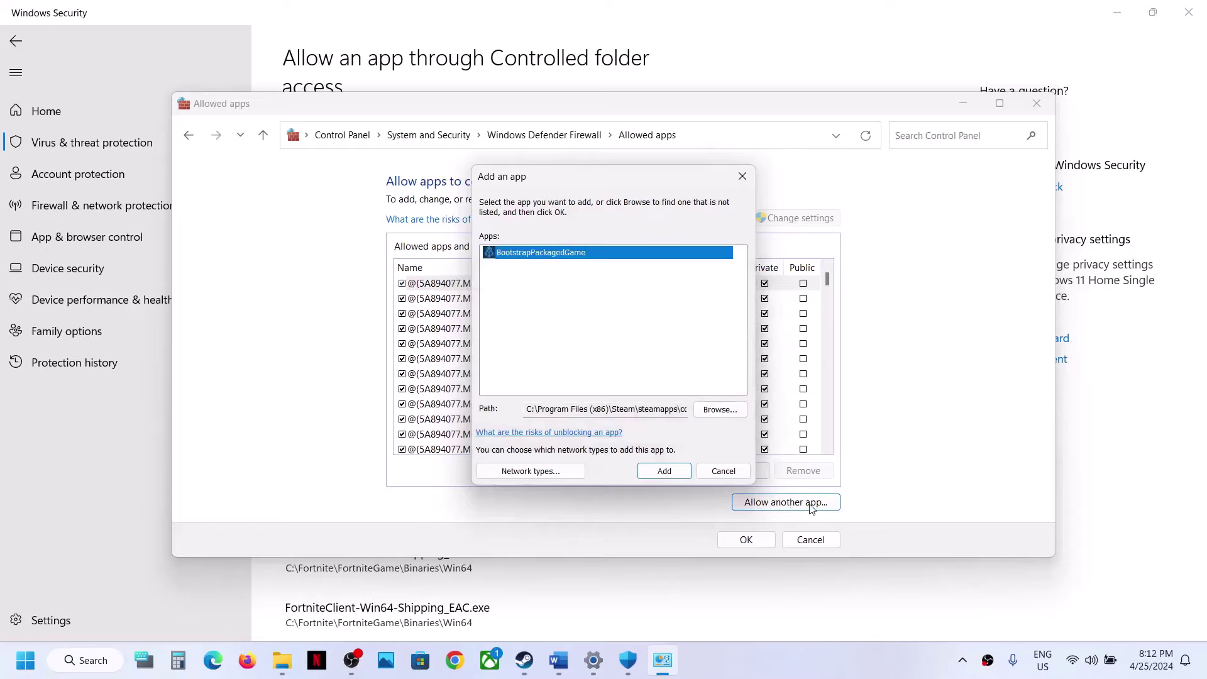
Try to add BellwrightGame-Win64-Shipping from the Bellwright\Binaries\Win64 subfolder to the firewall's allowed apps, then leave the add-app dialog.
left_click(721, 410)
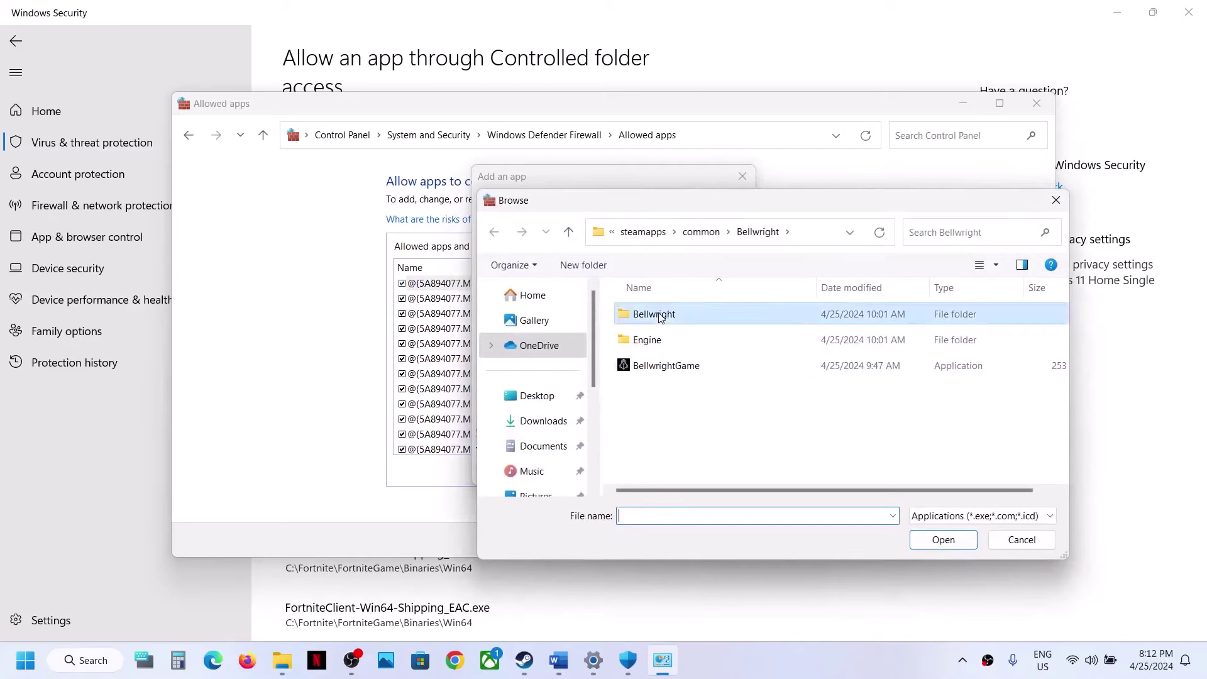
double_click(657, 314)
double_click(657, 314)
double_click(654, 314)
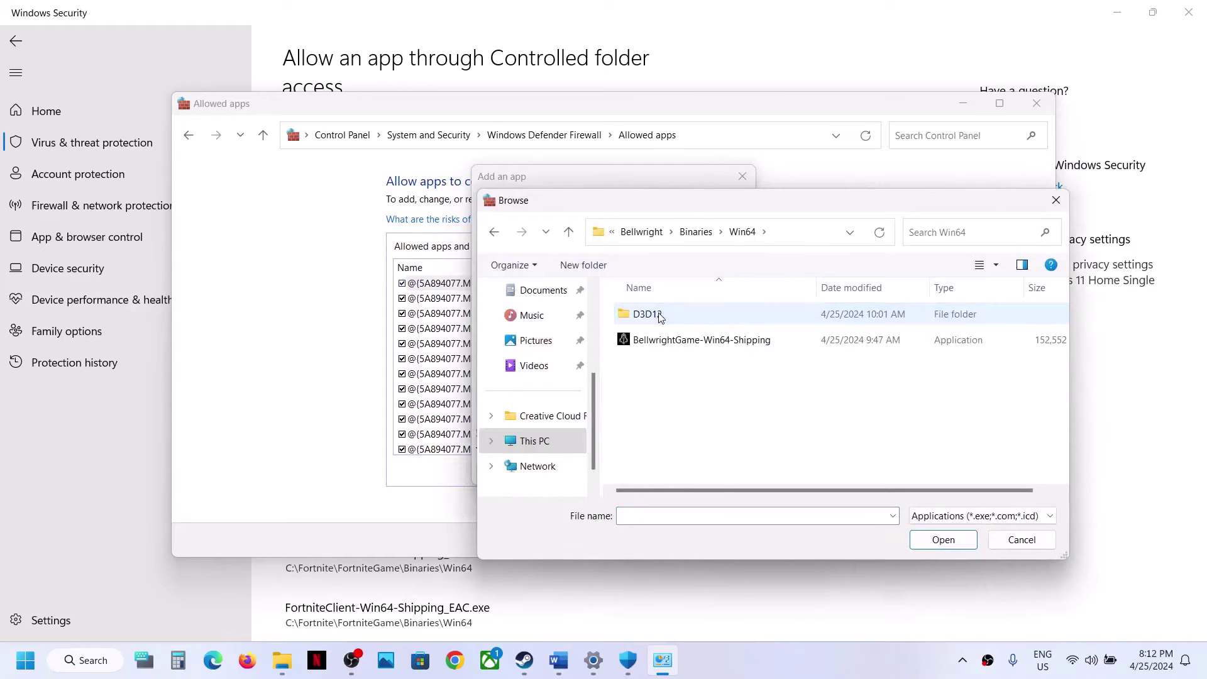
left_click(665, 339)
left_click(943, 541)
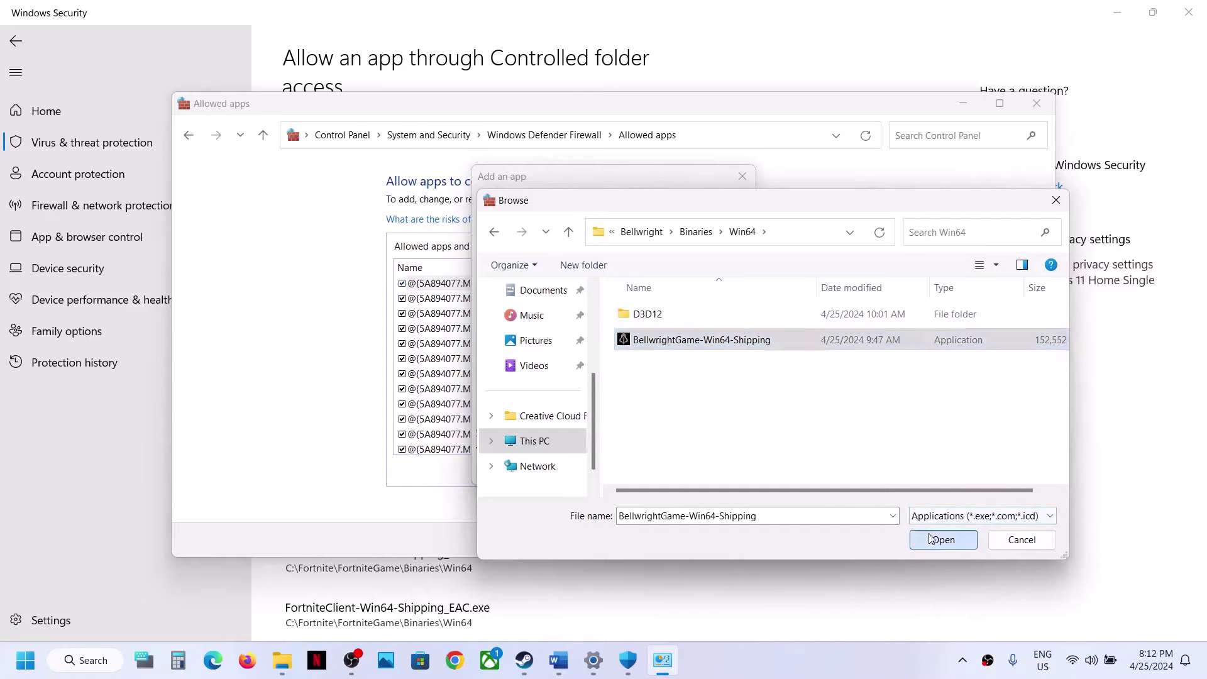
left_click(655, 476)
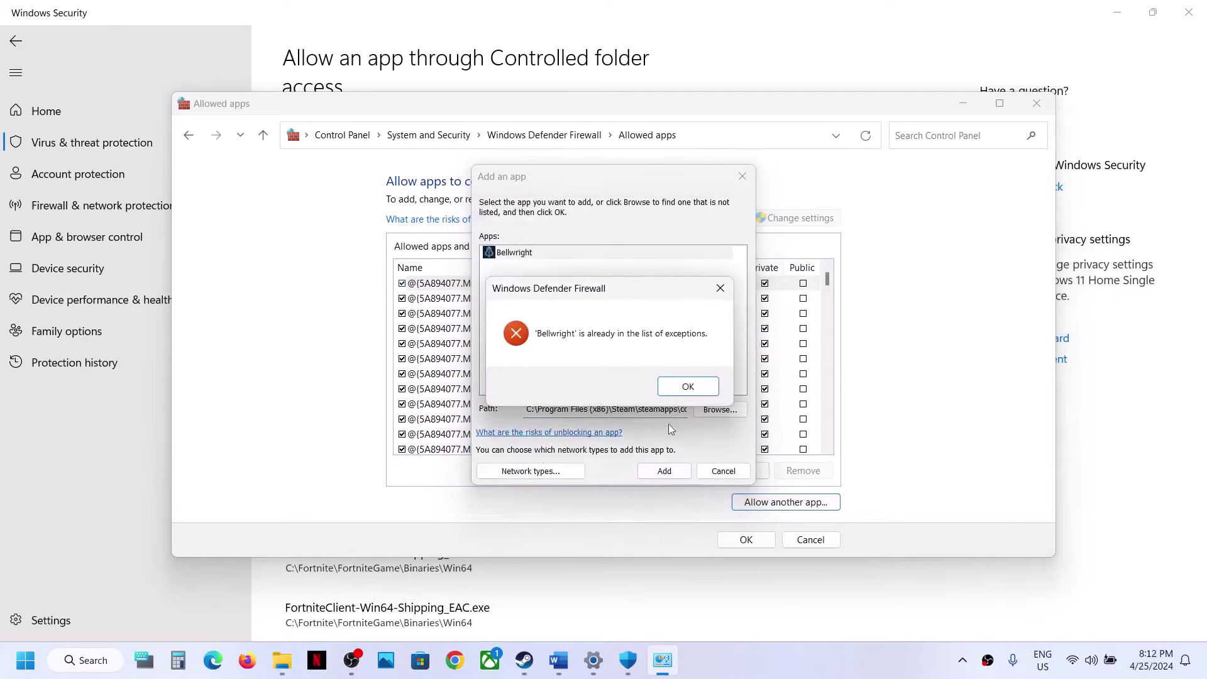
left_click(687, 386)
left_click(723, 471)
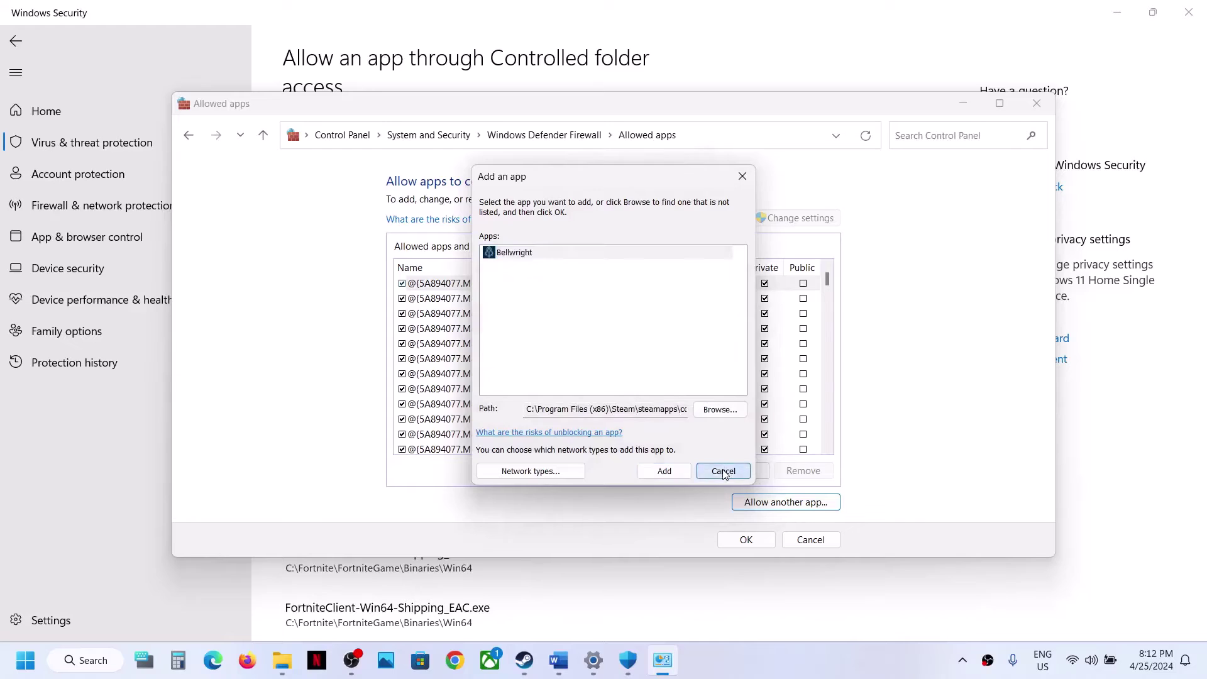
Locate both Bellwright entries in the firewall's allowed apps list, confirm the list, and close the firewall, Windows Security and Settings windows.
left_click(647, 389)
key("b")
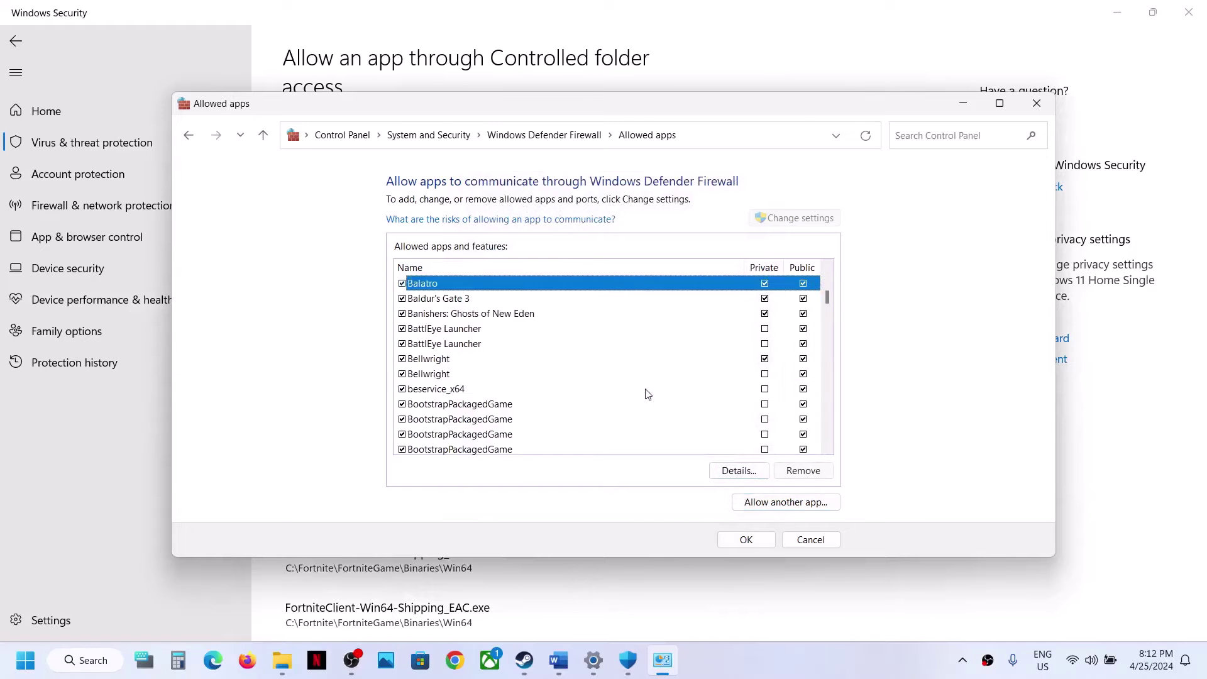
left_click(448, 358)
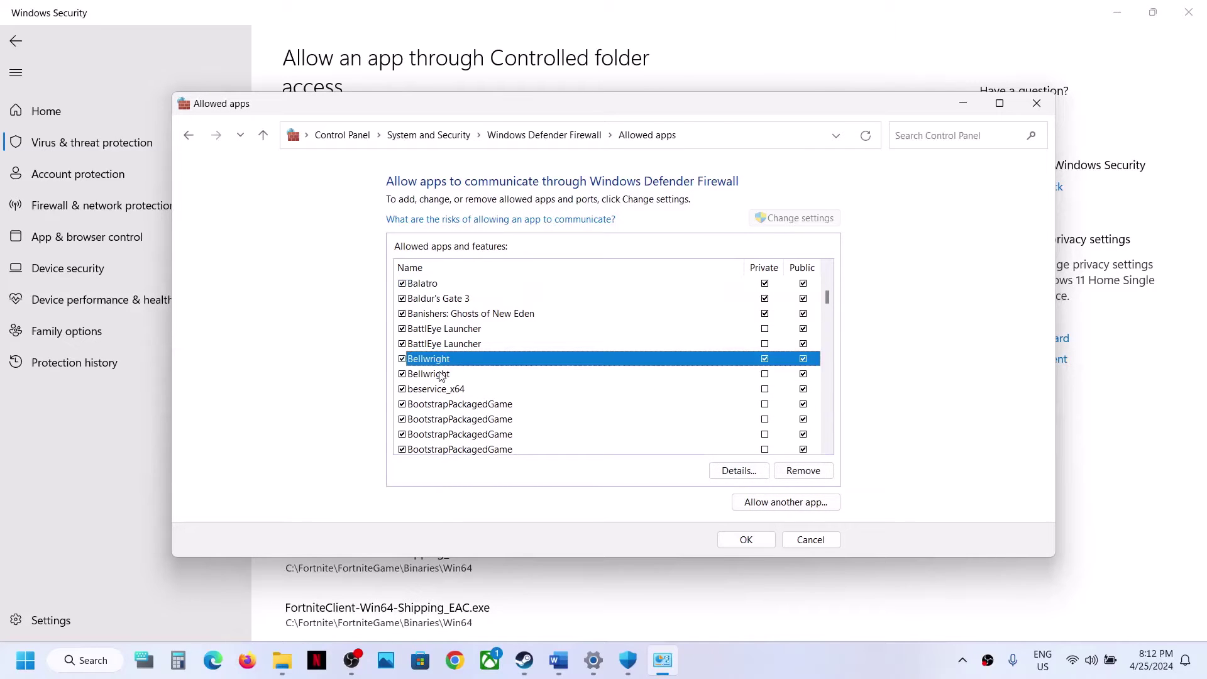
left_click(442, 375)
left_click(742, 542)
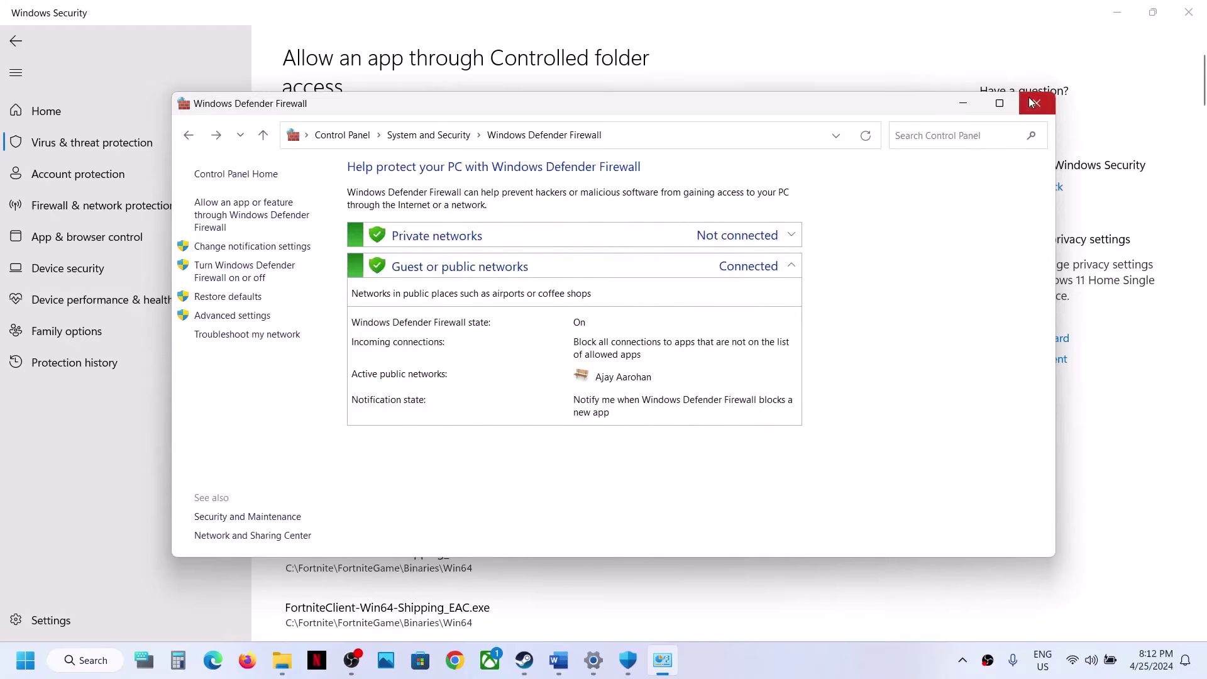
left_click(1037, 103)
left_click(1179, 23)
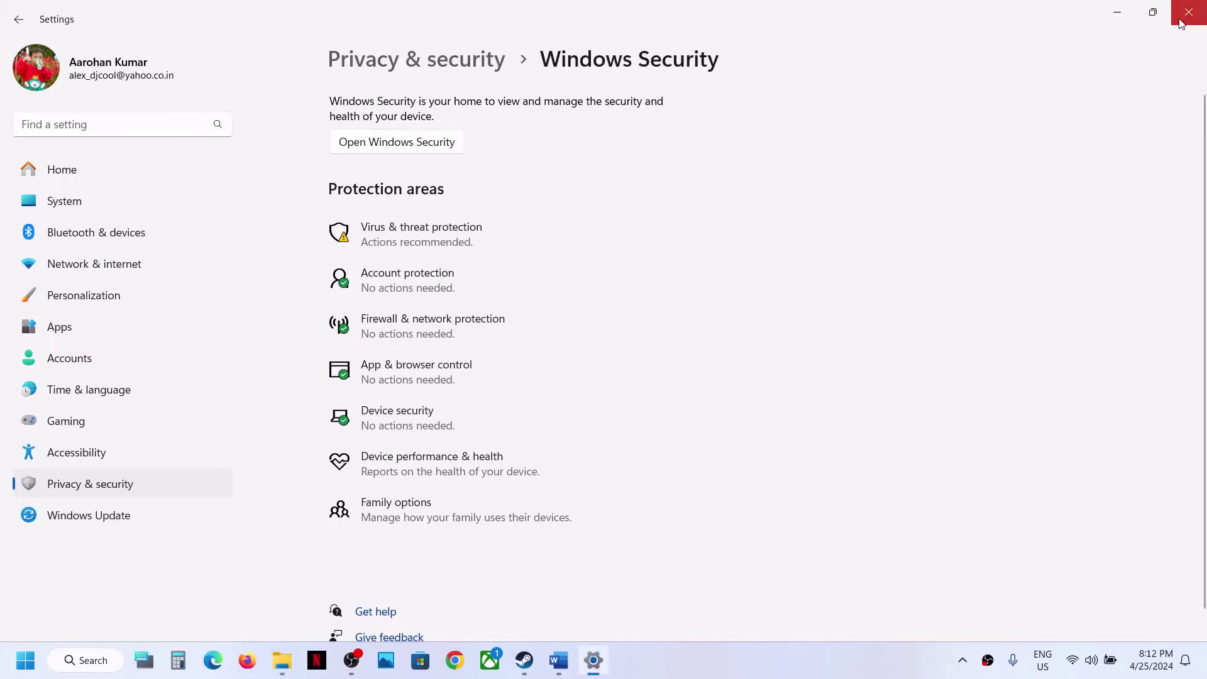
left_click(1179, 23)
Read Step 6 of the Word guide on a clean graphics driver installation, highlighting its heading and the NVIDIA and AMD links.
scroll(469, 415, "down", 3)
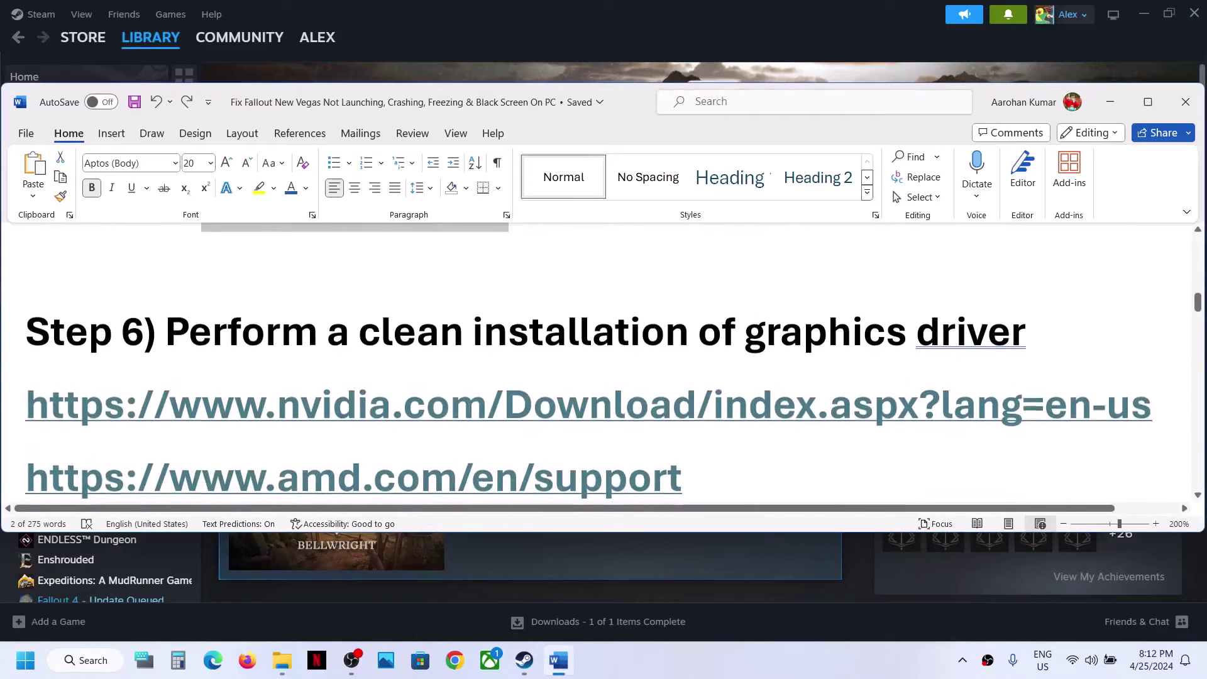
left_click_drag(181, 331, 1034, 342)
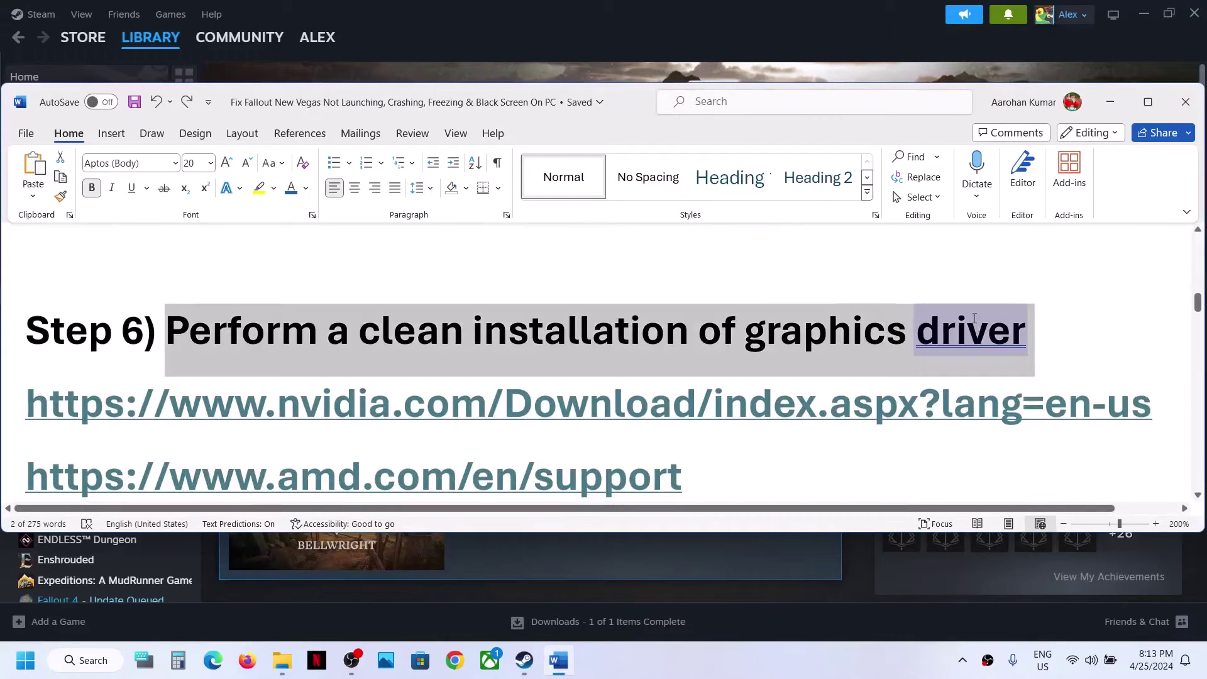
scroll(542, 374, "down", 1)
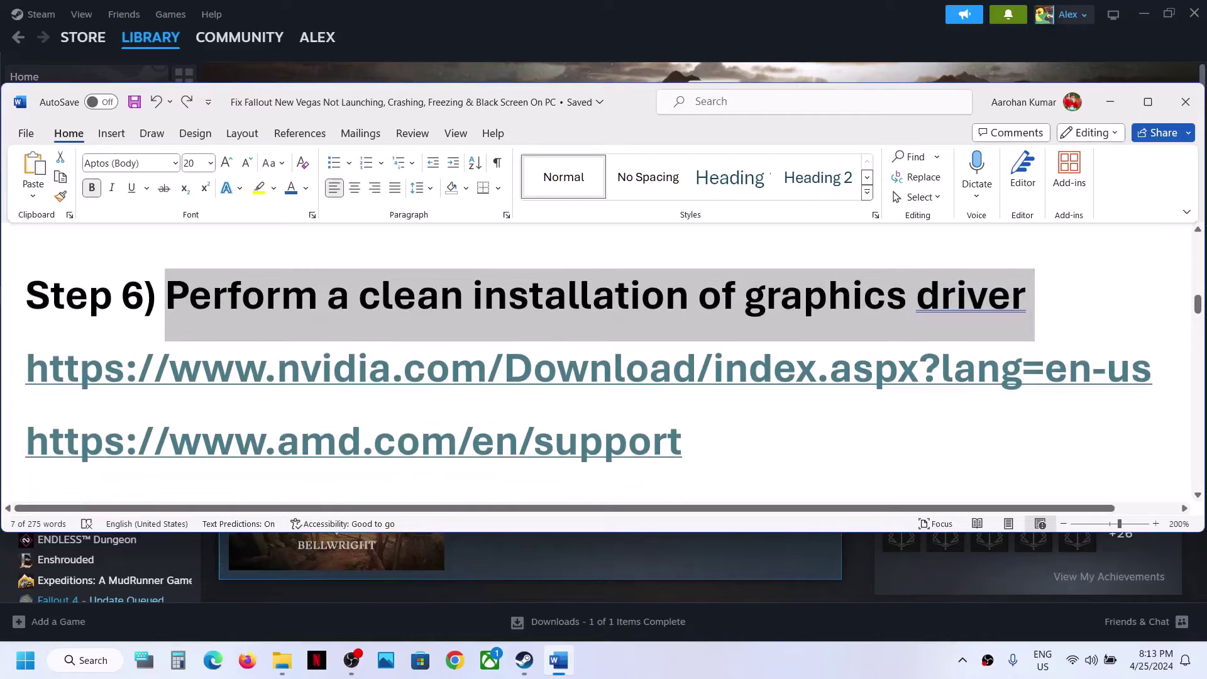
left_click_drag(265, 376, 613, 372)
left_click_drag(263, 467, 533, 465)
left_click(594, 46)
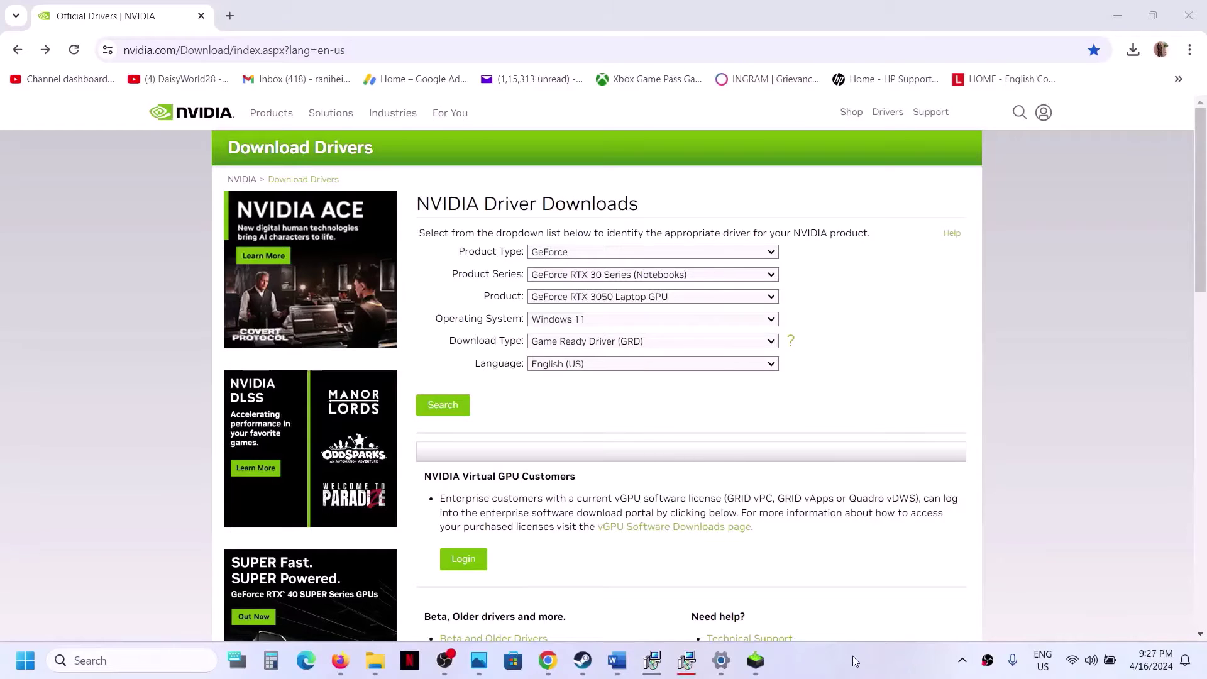
Specify a GeForce driver for GeForce RTX 30 Series (Notebooks), GeForce RTX 3050 Laptop GPU and Windows 11 on NVIDIA's driver page.
left_click(593, 253)
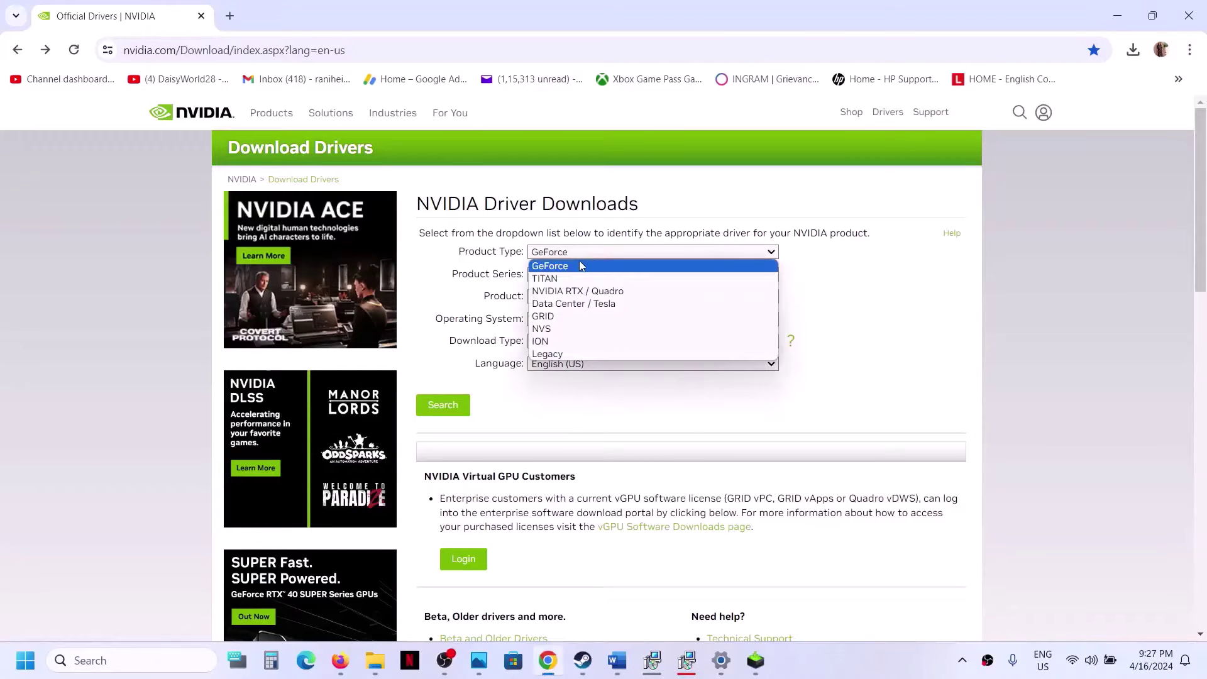
left_click(565, 268)
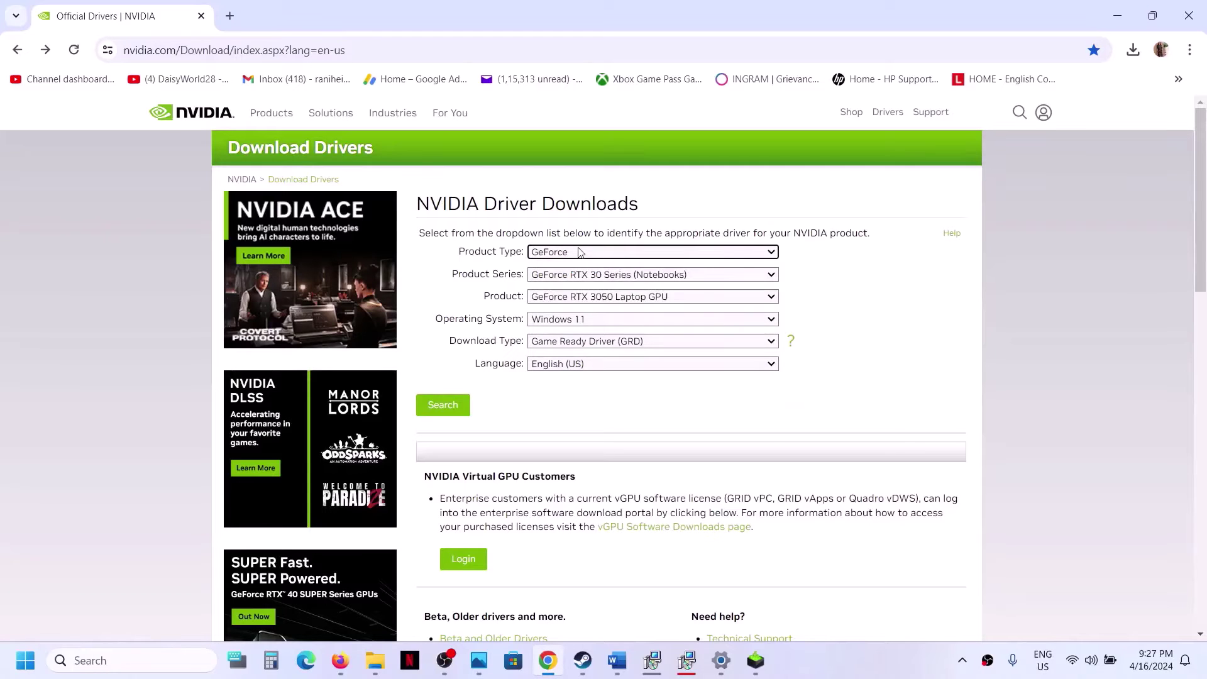
left_click(597, 276)
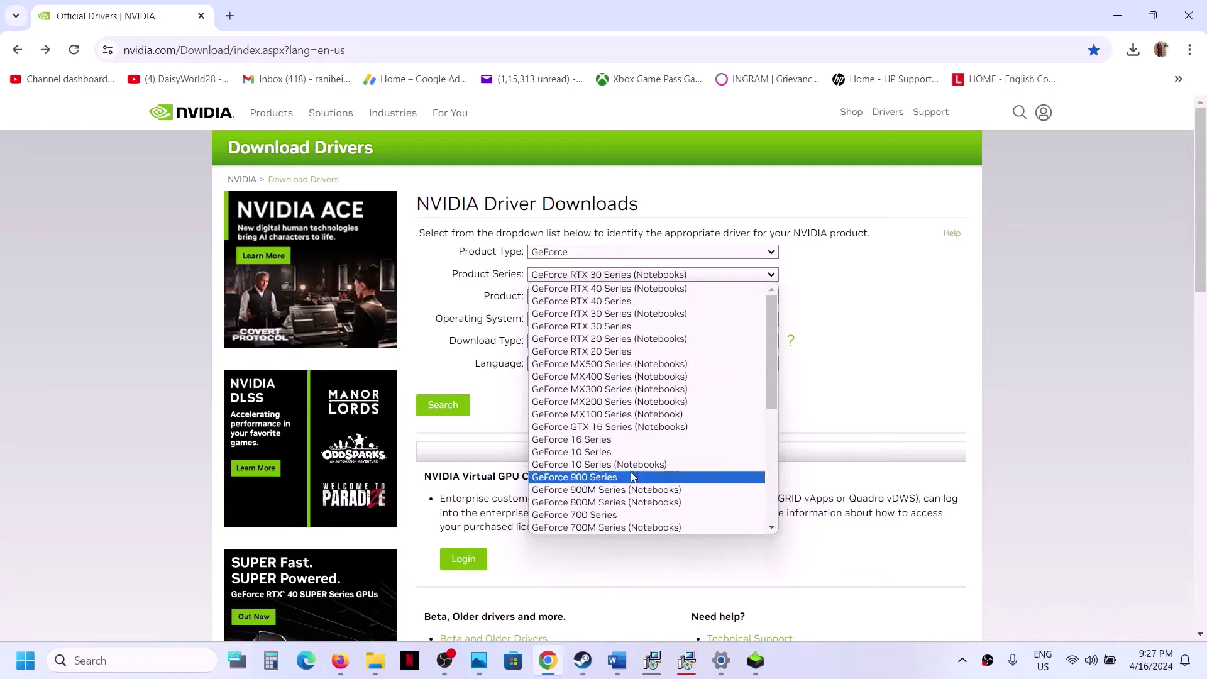
left_click(664, 315)
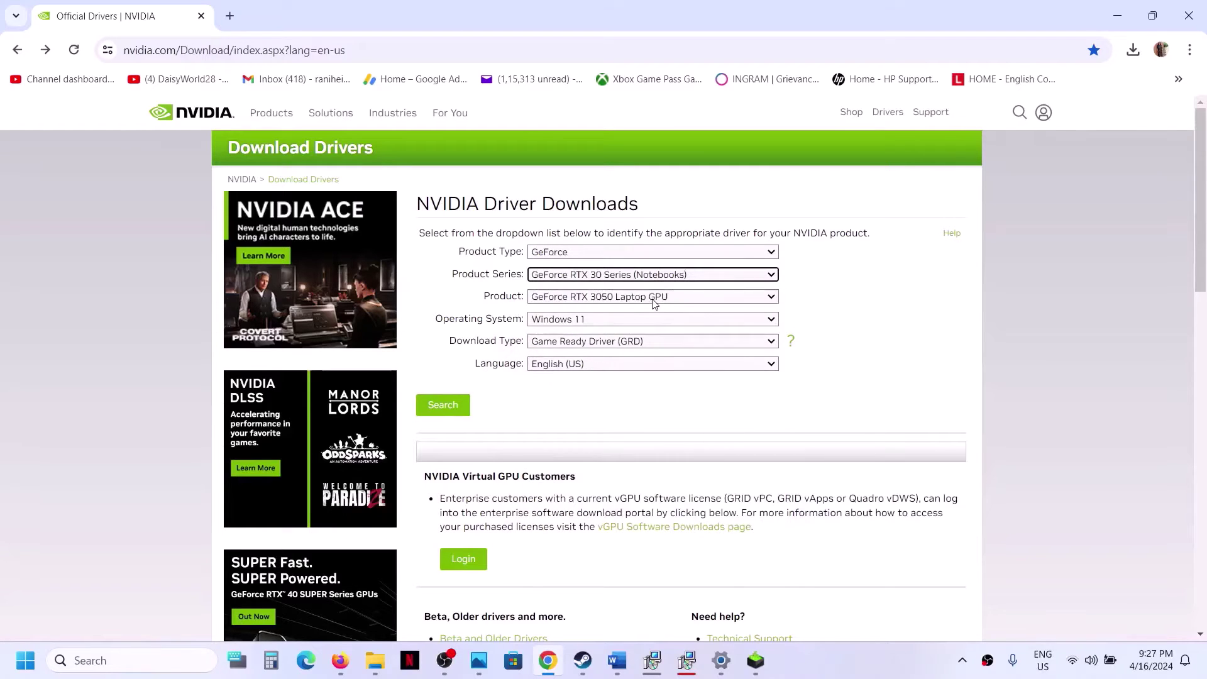
left_click(655, 298)
left_click(640, 386)
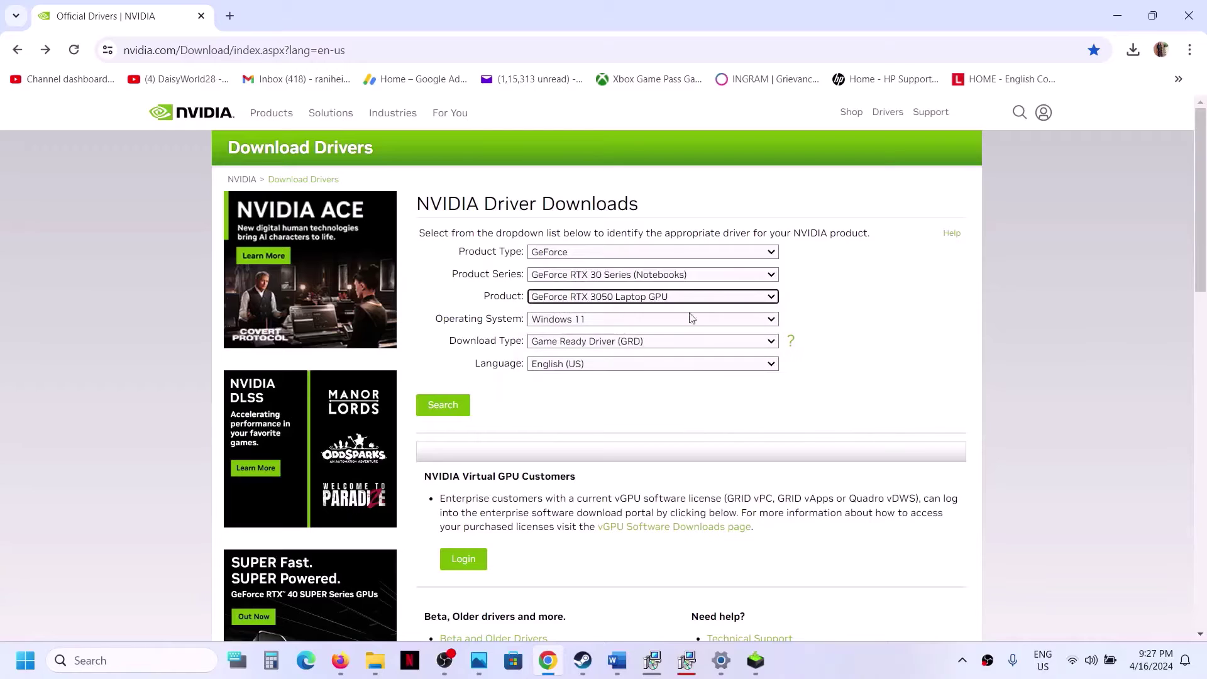
left_click(614, 320)
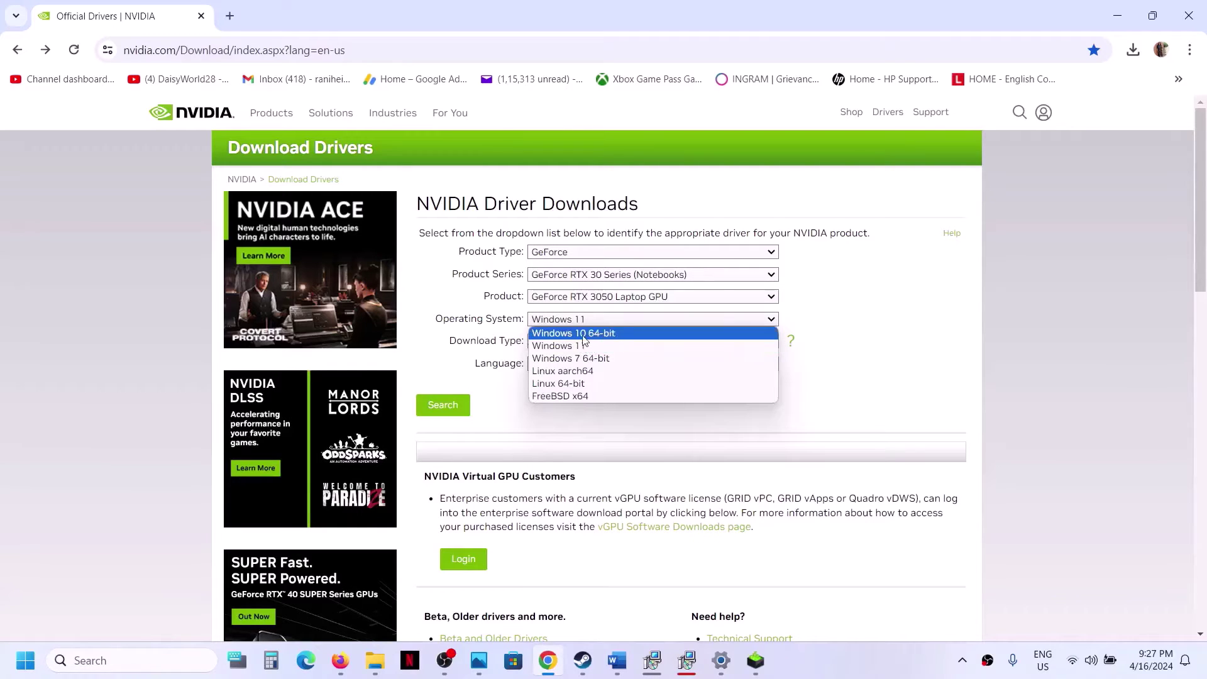
left_click(863, 318)
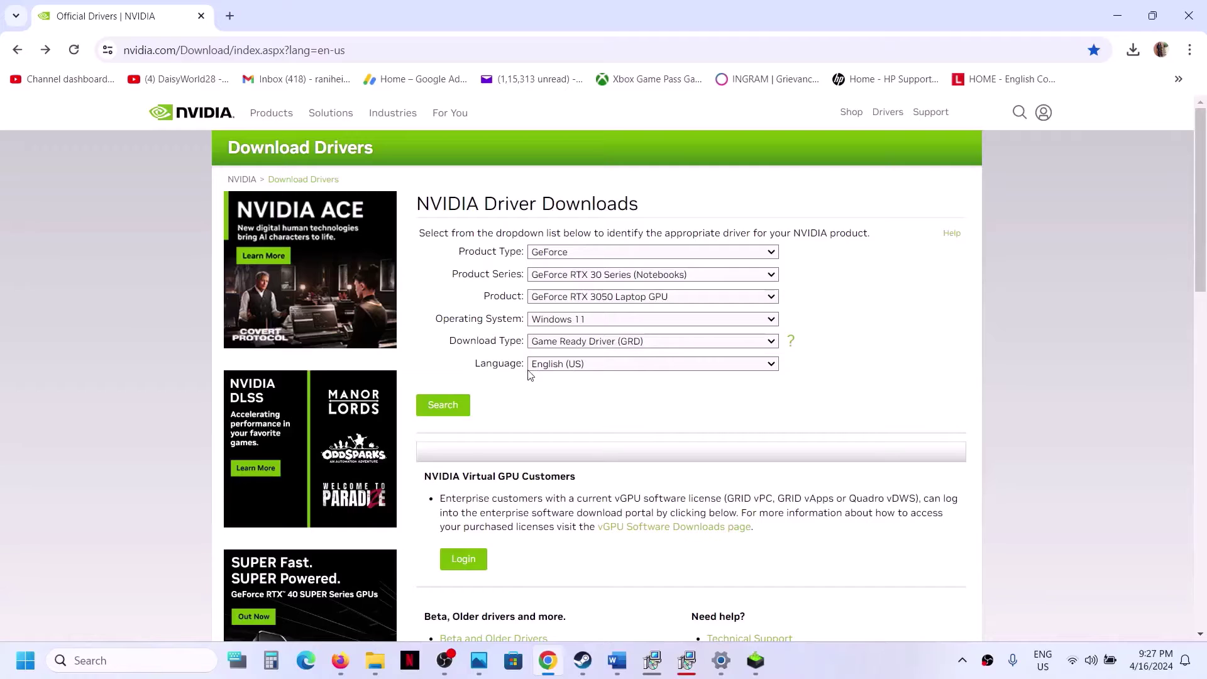
Search for the matching driver, download GeForce Game Ready Driver 552.22, and check its progress in the recent downloads.
left_click(449, 407)
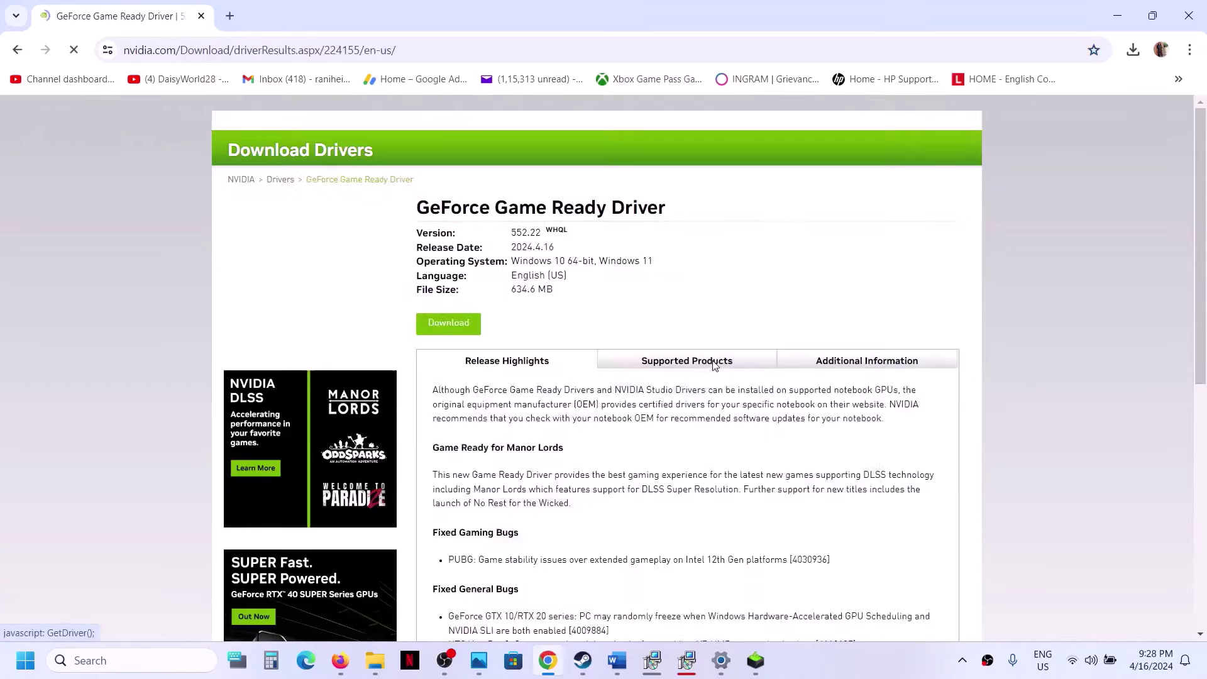
left_click(460, 324)
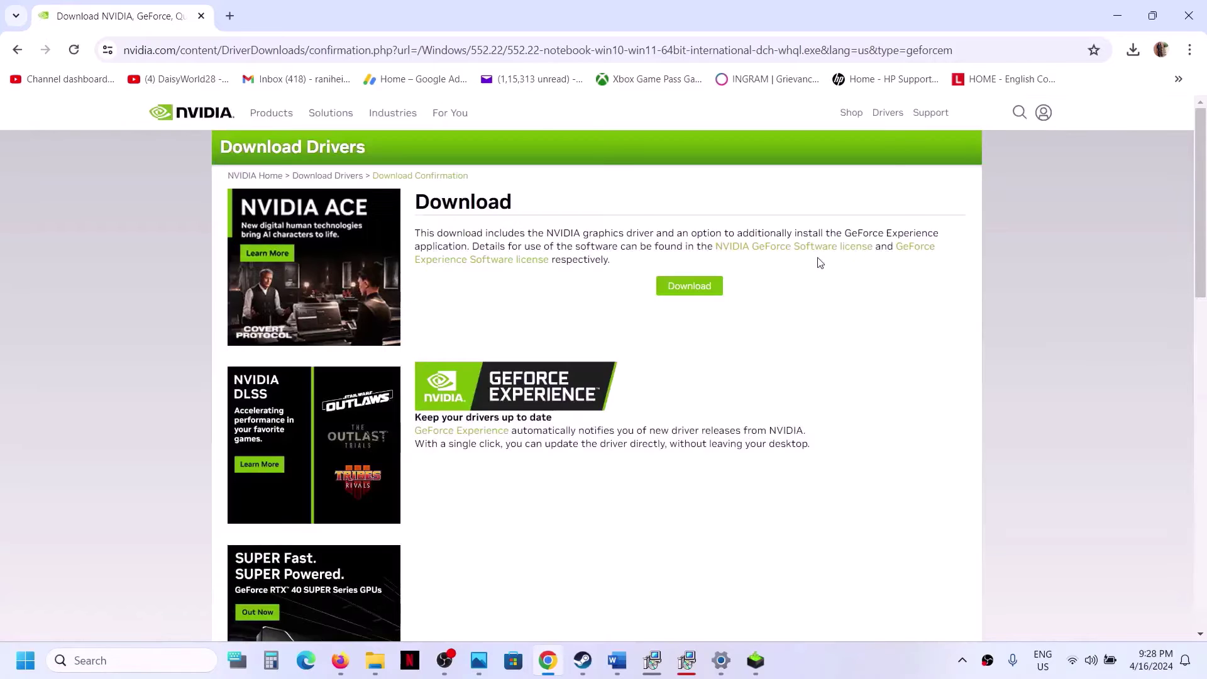
left_click(709, 285)
left_click(1132, 50)
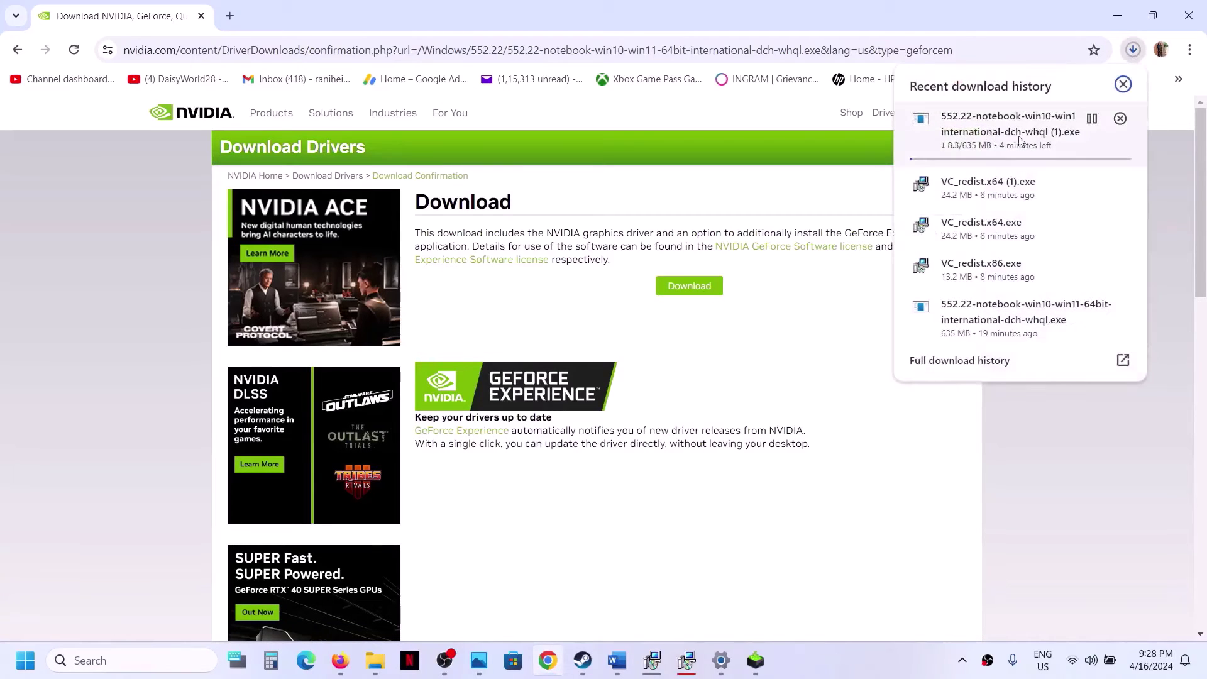
left_click(868, 490)
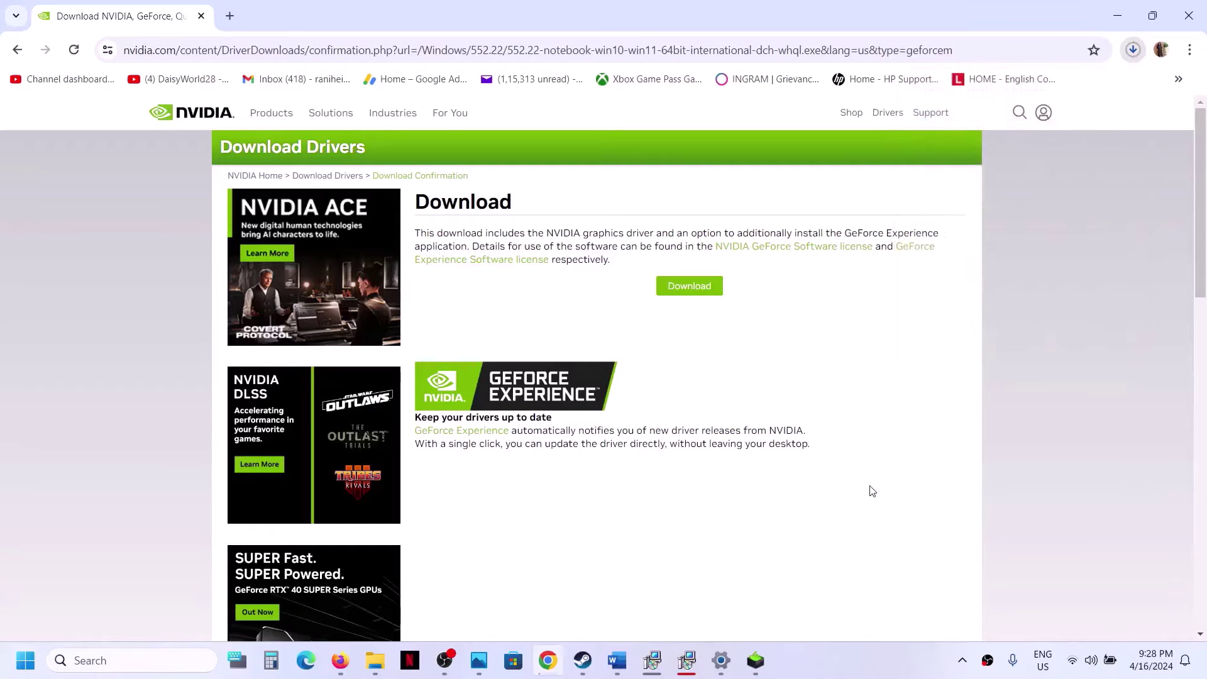
Switch to the NVIDIA Installer, accept the license with GeForce Experience included, and proceed with the Custom (Advanced) installation.
left_click(755, 660)
left_click(673, 472)
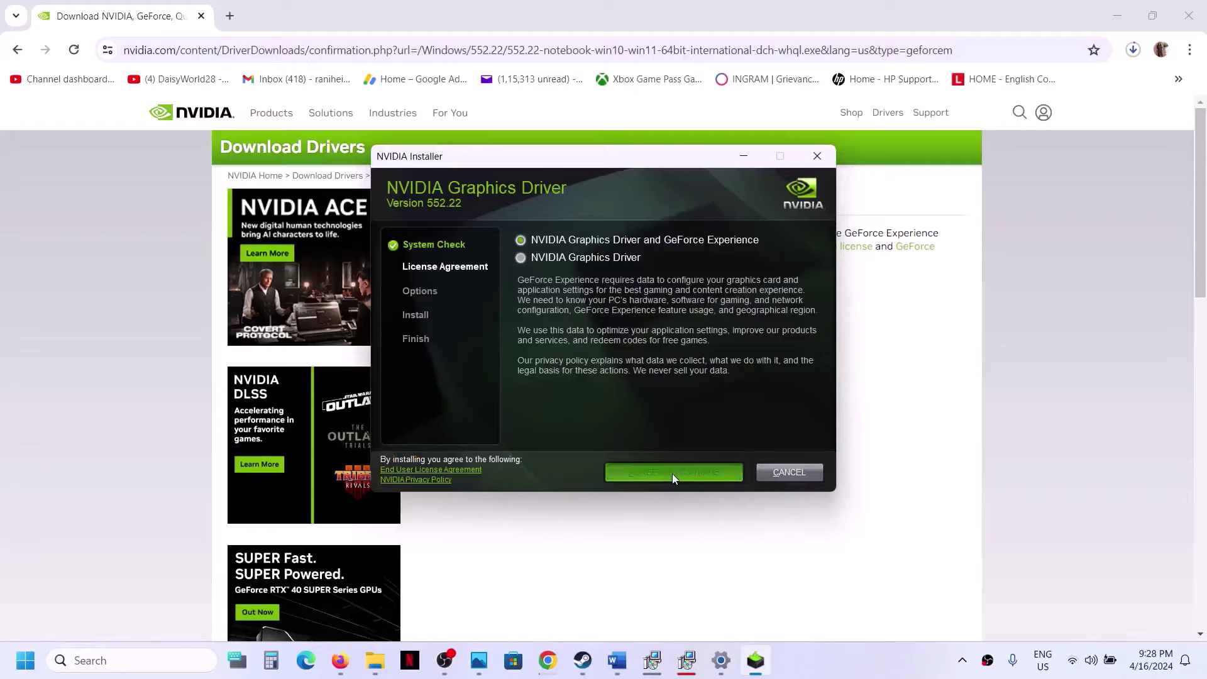
left_click(567, 331)
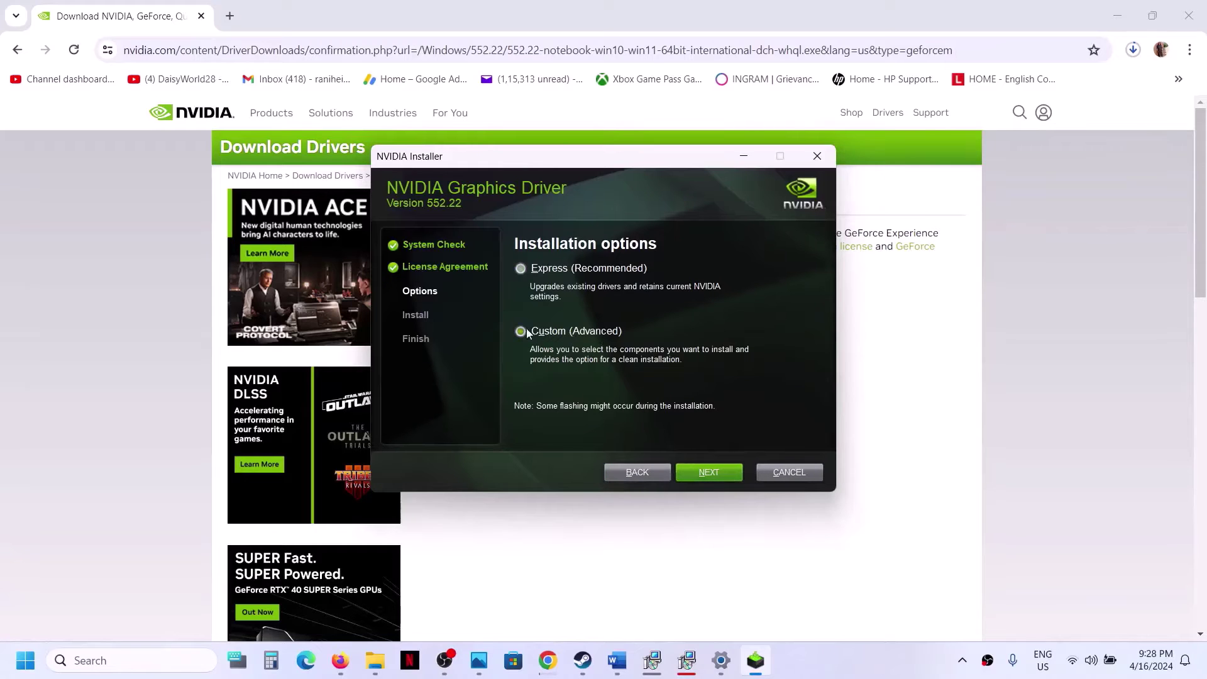
left_click(714, 478)
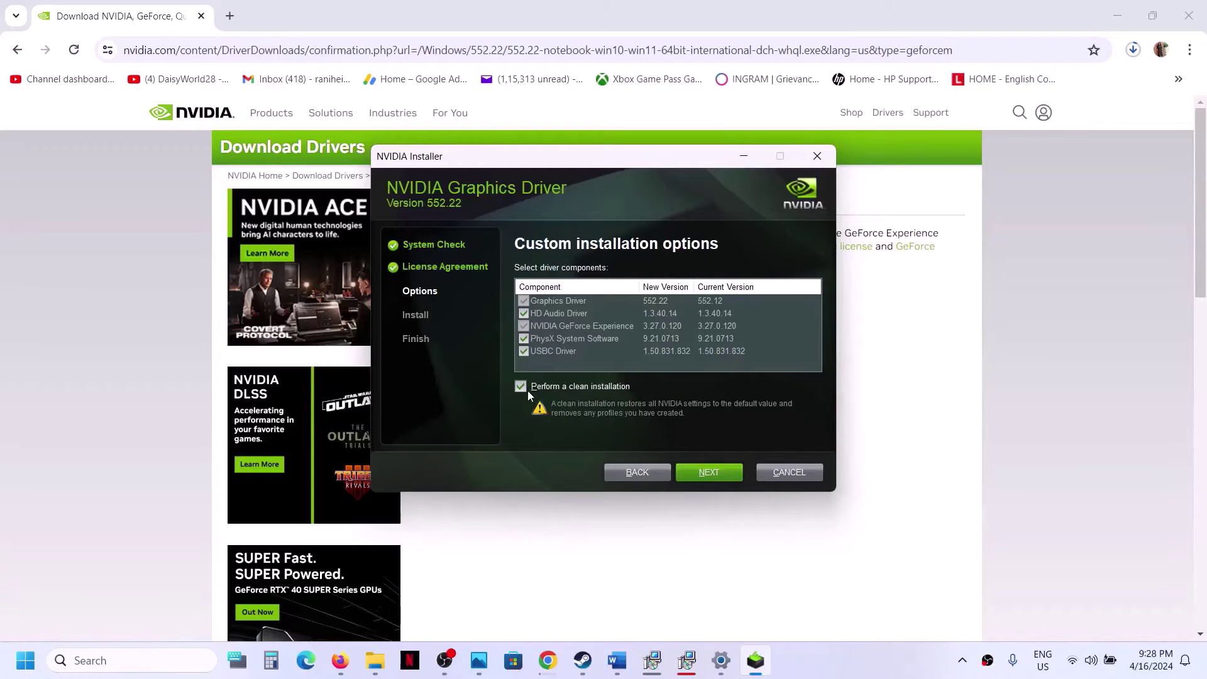
Start the NVIDIA driver installation with a clean installation enabled, show the Windows restart option, and return to the installer.
left_click(708, 474)
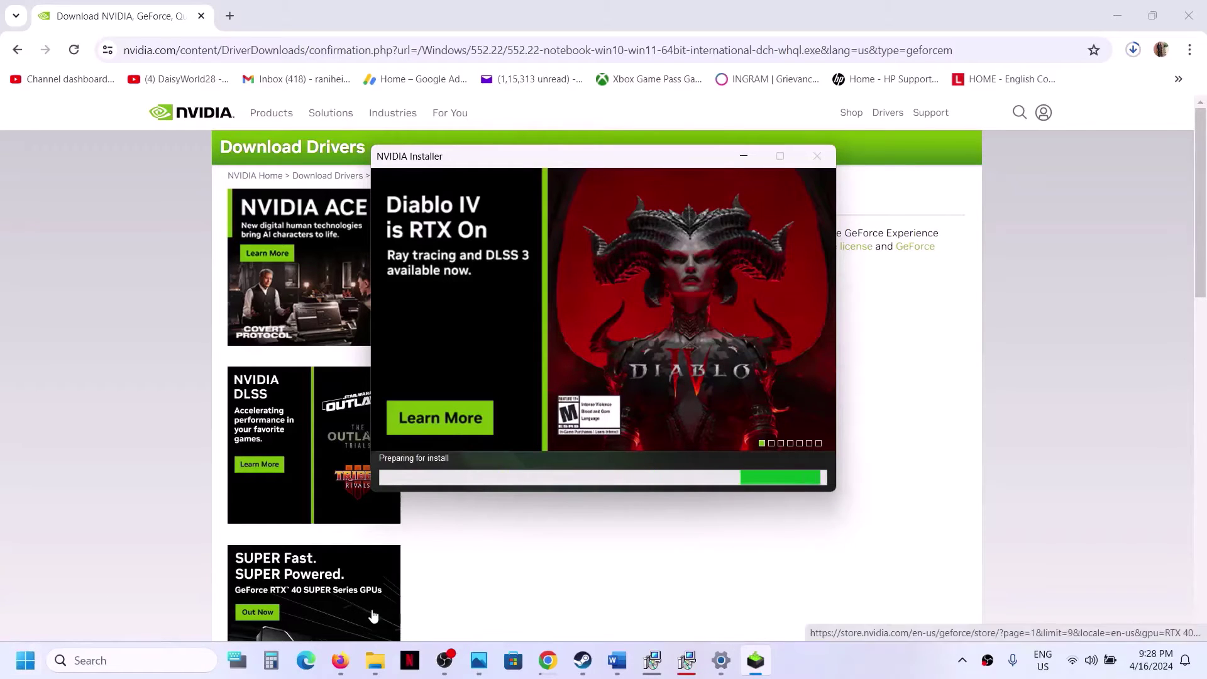
left_click(26, 661)
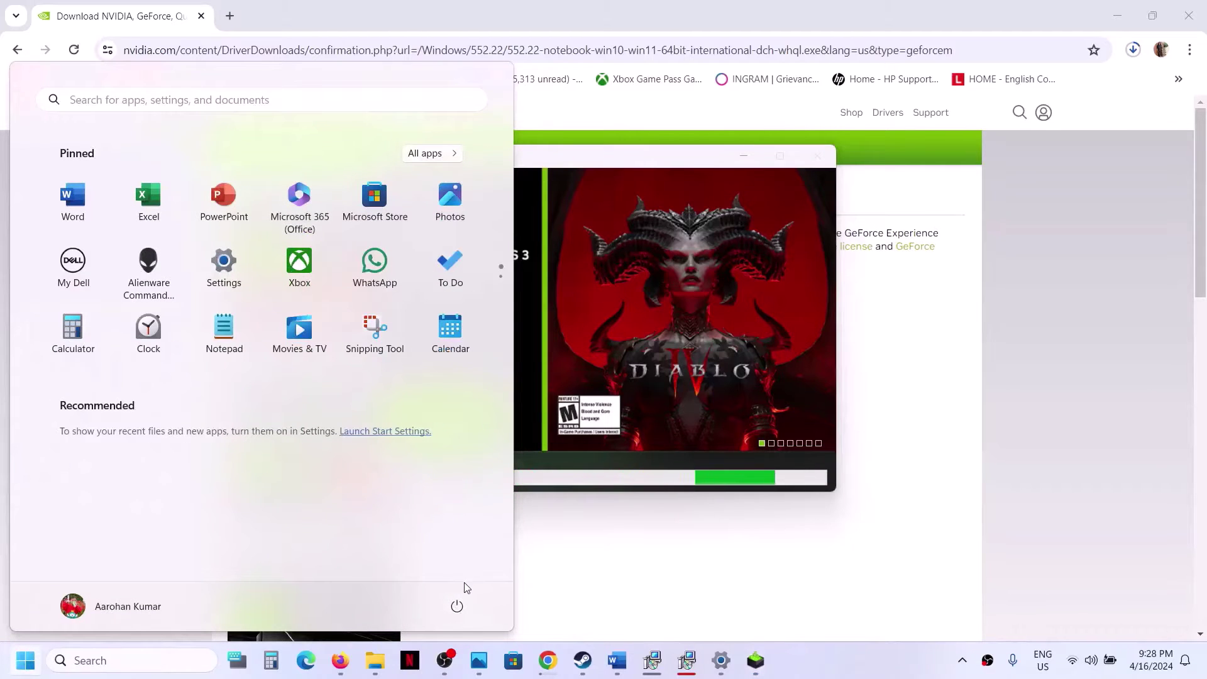
left_click(457, 606)
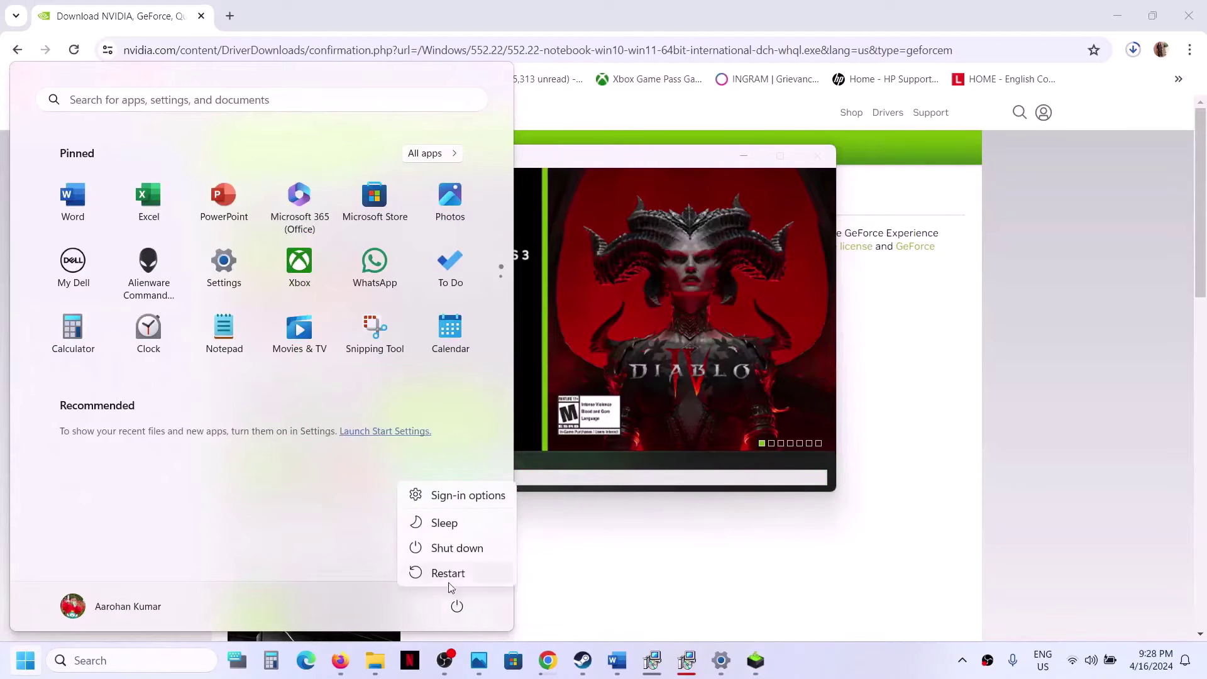
left_click(755, 660)
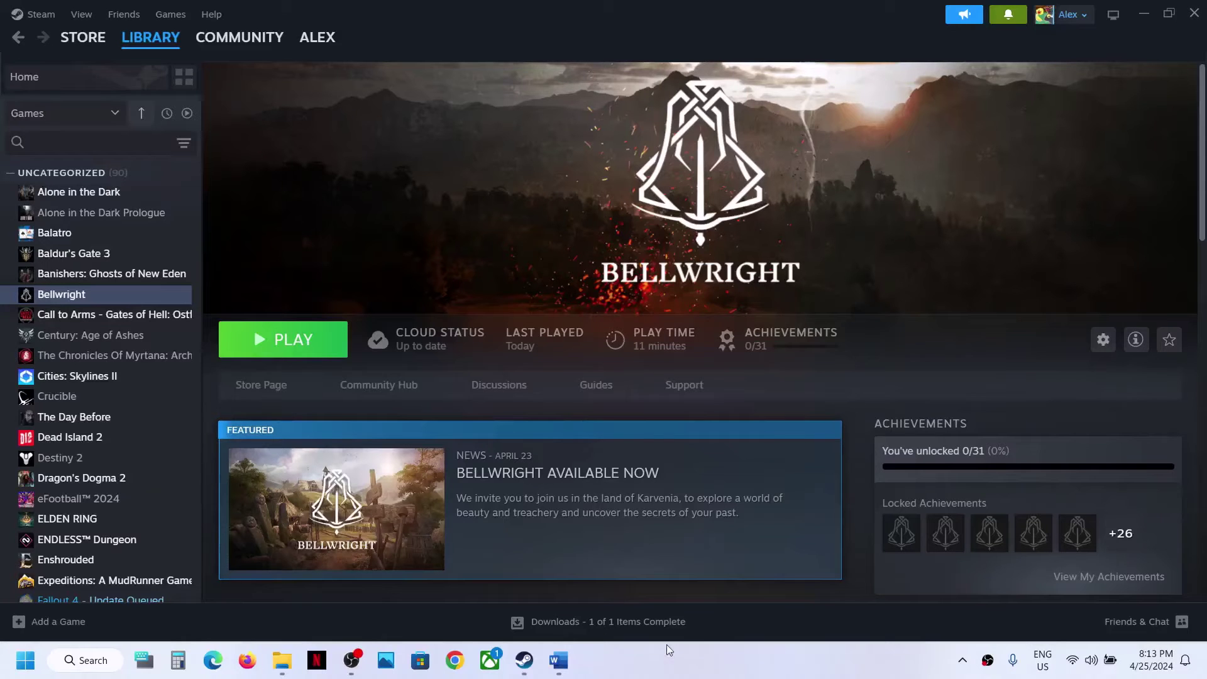
Switch to the Word guide and read Step 7, highlighting the heading about running the game on the dedicated graphics card.
left_click(558, 660)
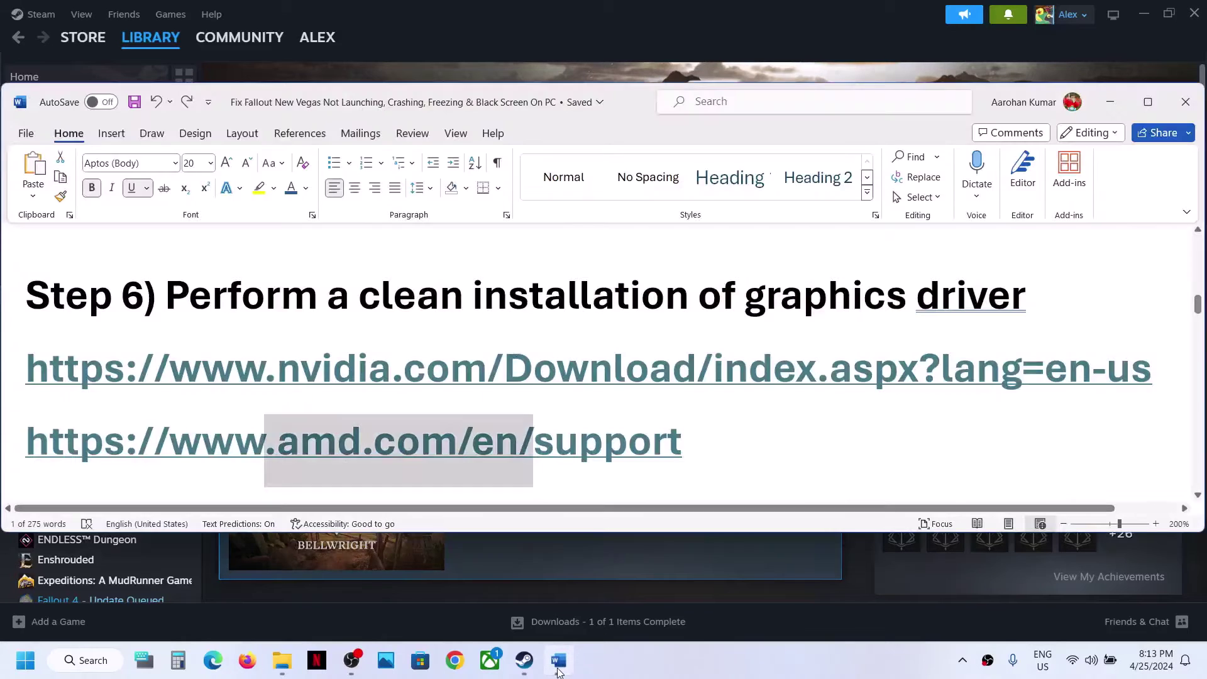
scroll(504, 351, "down", 3)
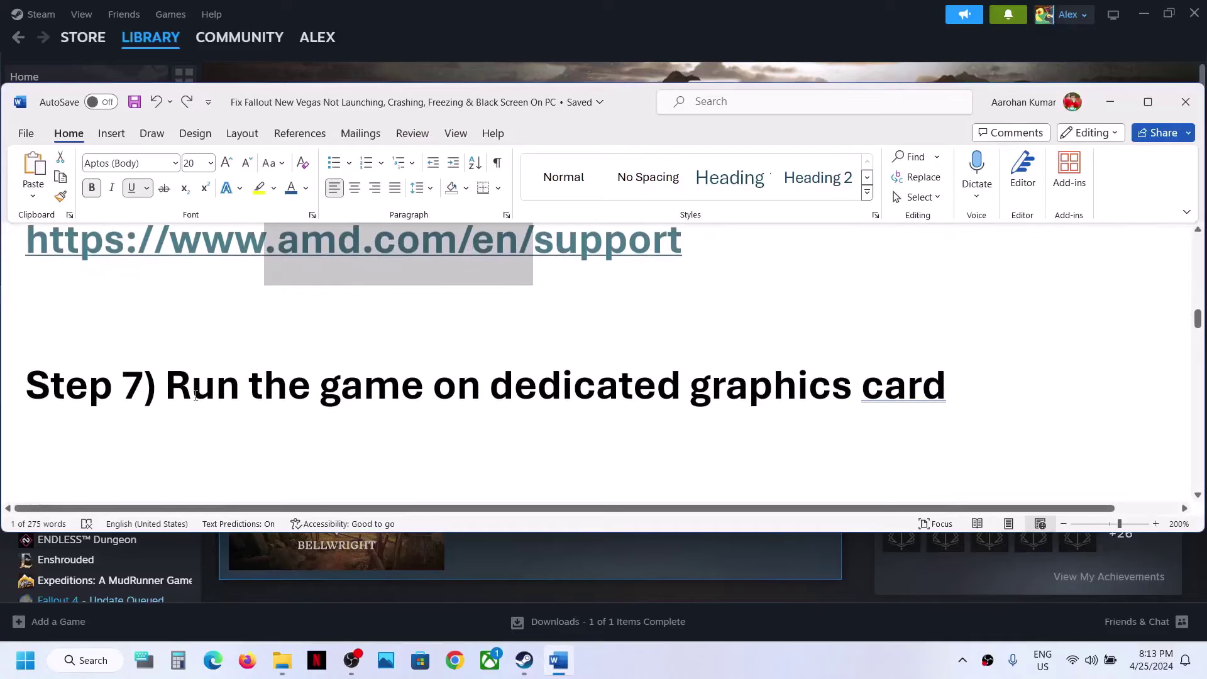
left_click_drag(166, 388, 811, 388)
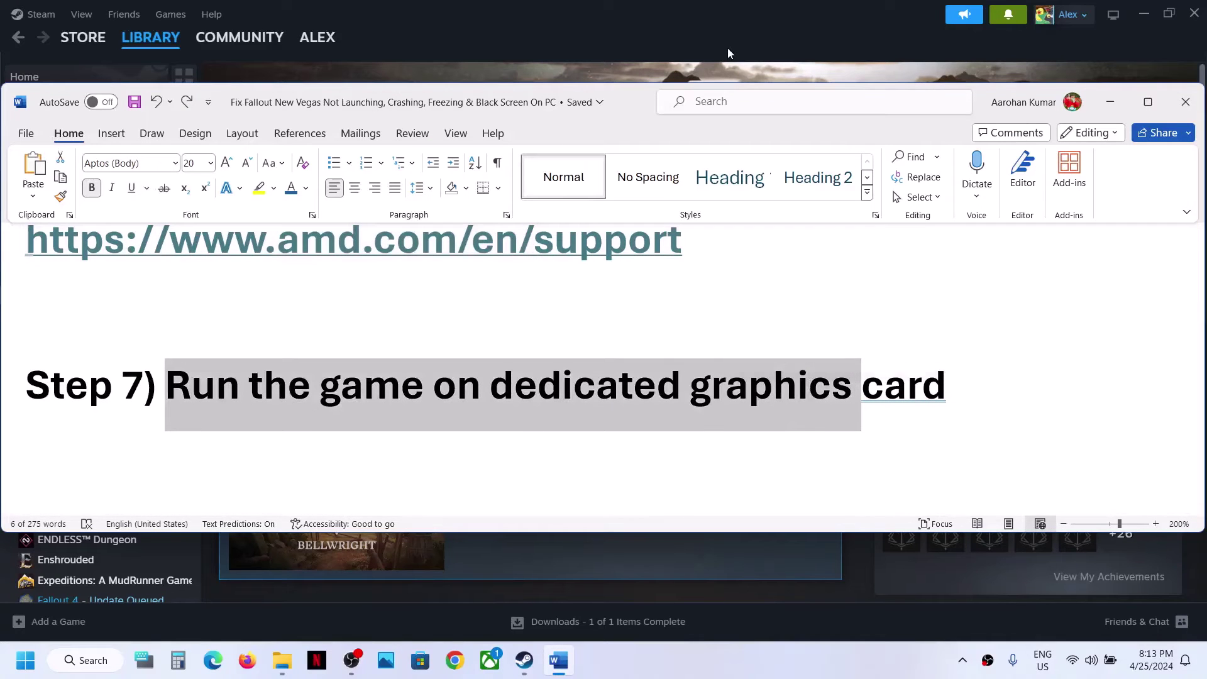
left_click(726, 48)
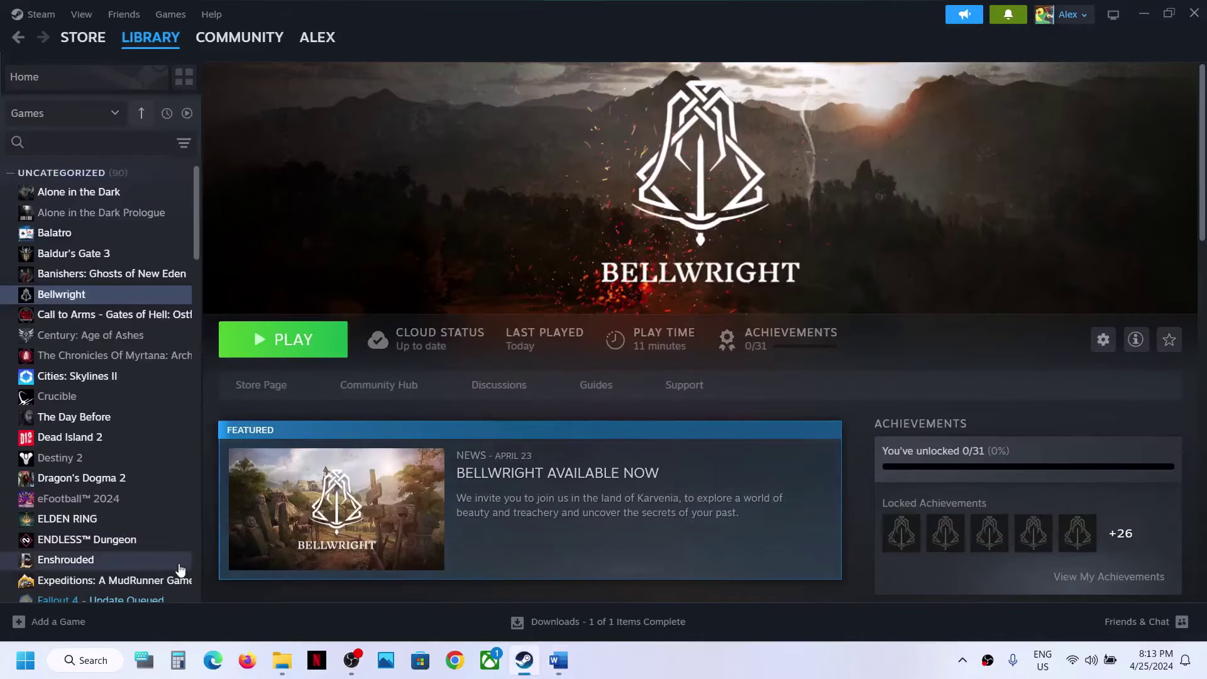
Copy the word "graphics" from the Step 7 heading, search Windows for it, and open the Graphics settings.
left_click(558, 660)
double_click(727, 383)
key("ctrl+c")
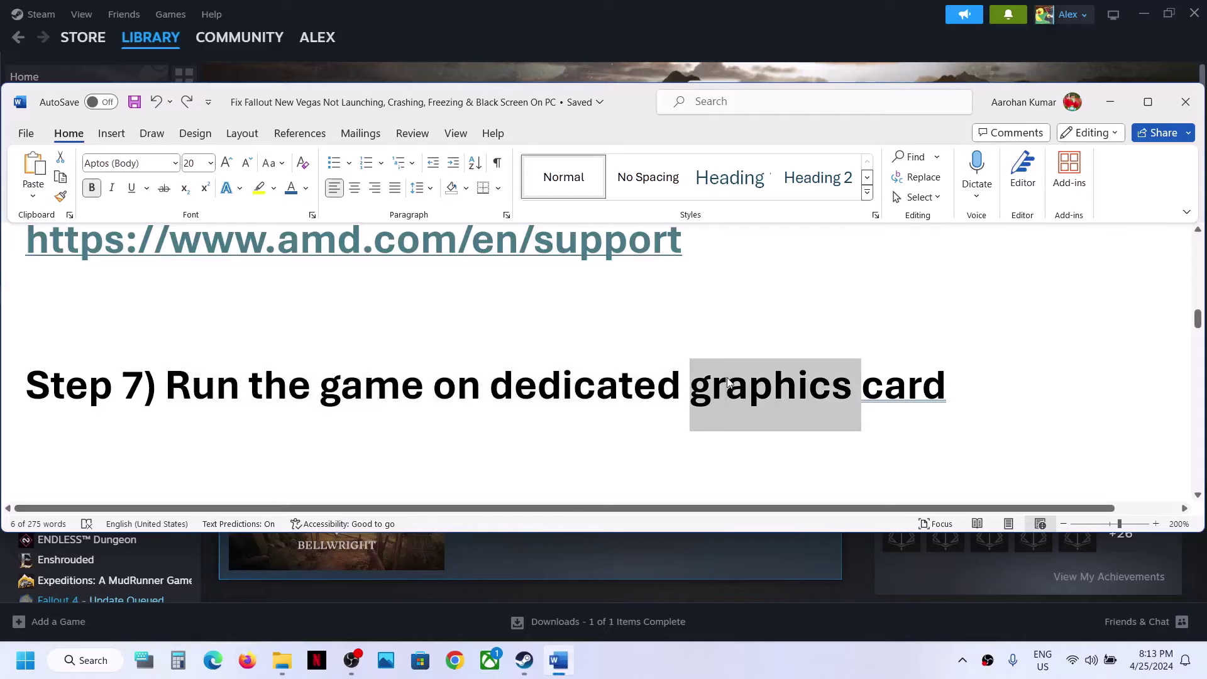
left_click(97, 670)
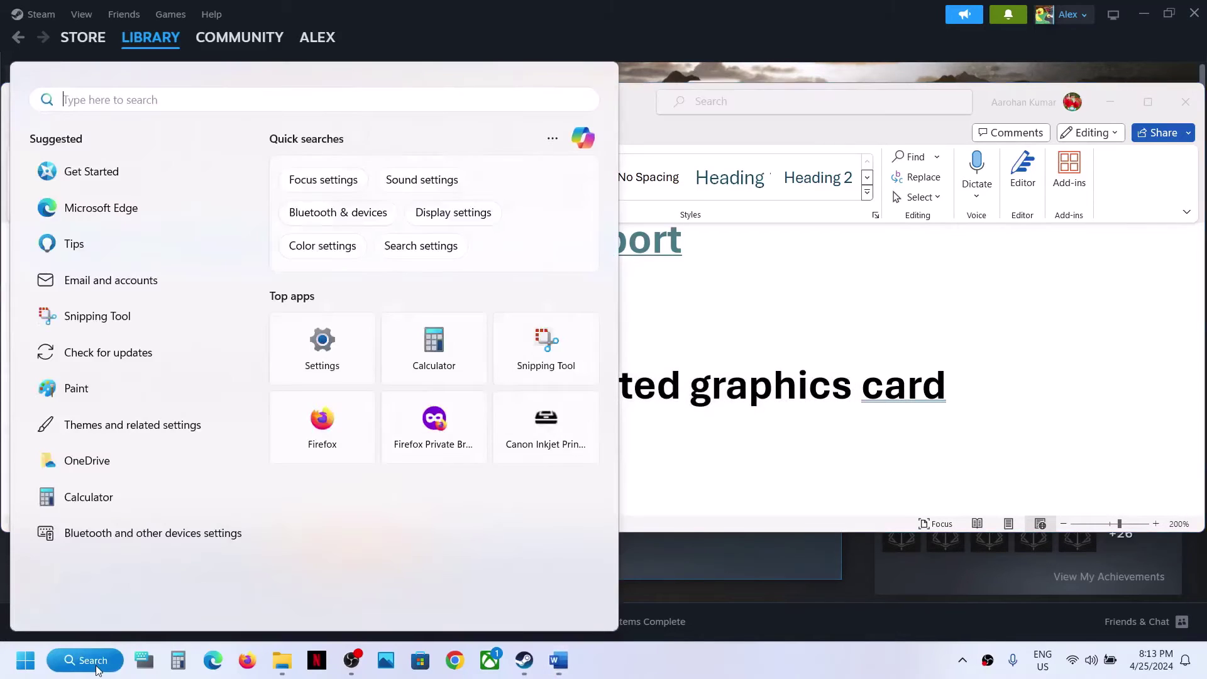
key("ctrl+v")
left_click(107, 212)
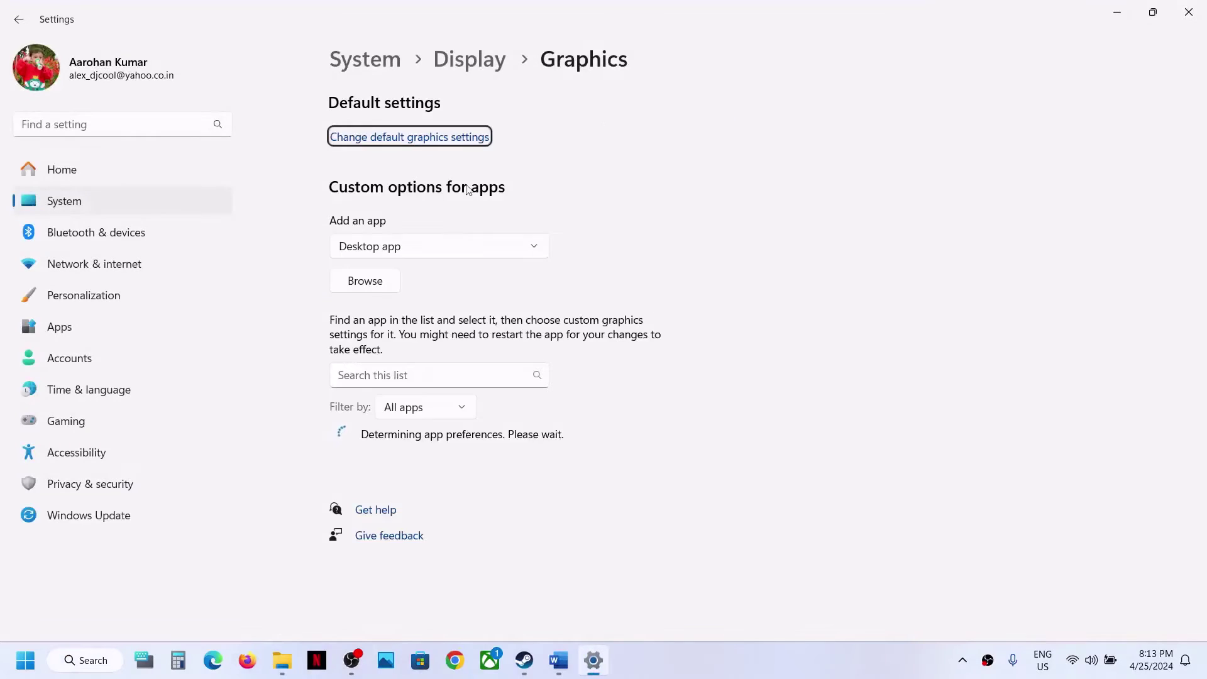
Add BellwrightGame from Steam's steamapps\common\Bellwright folder to the desktop apps with custom graphics options.
left_click(370, 281)
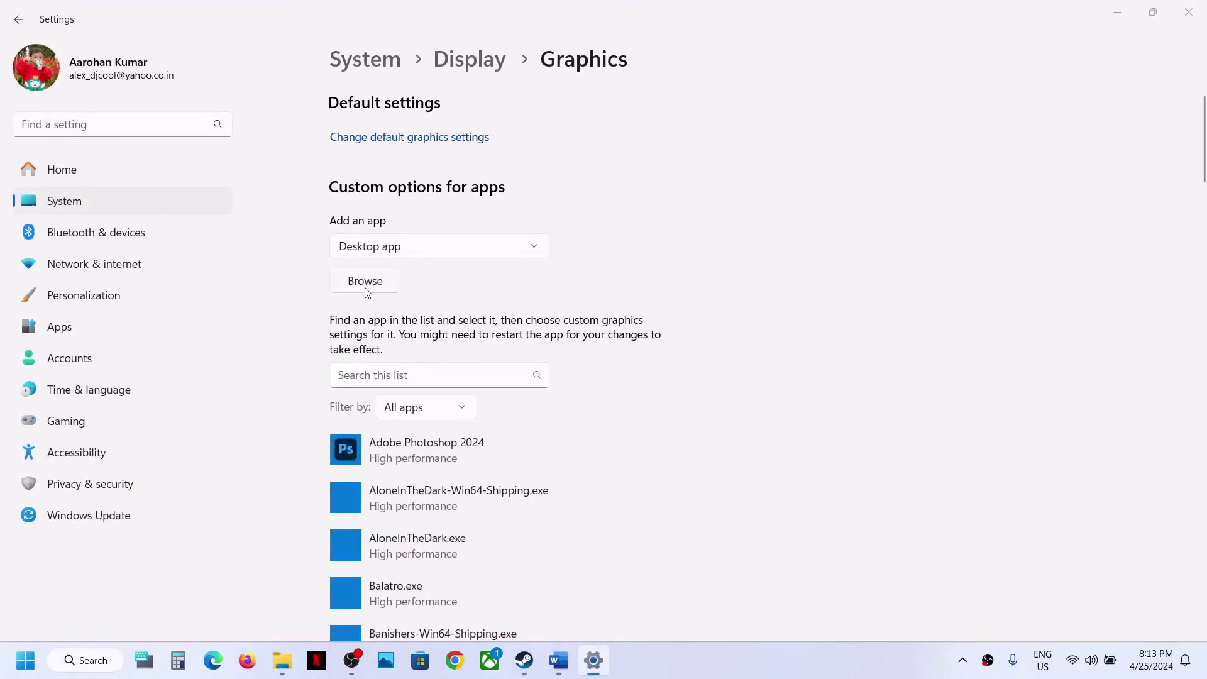
left_click(462, 44)
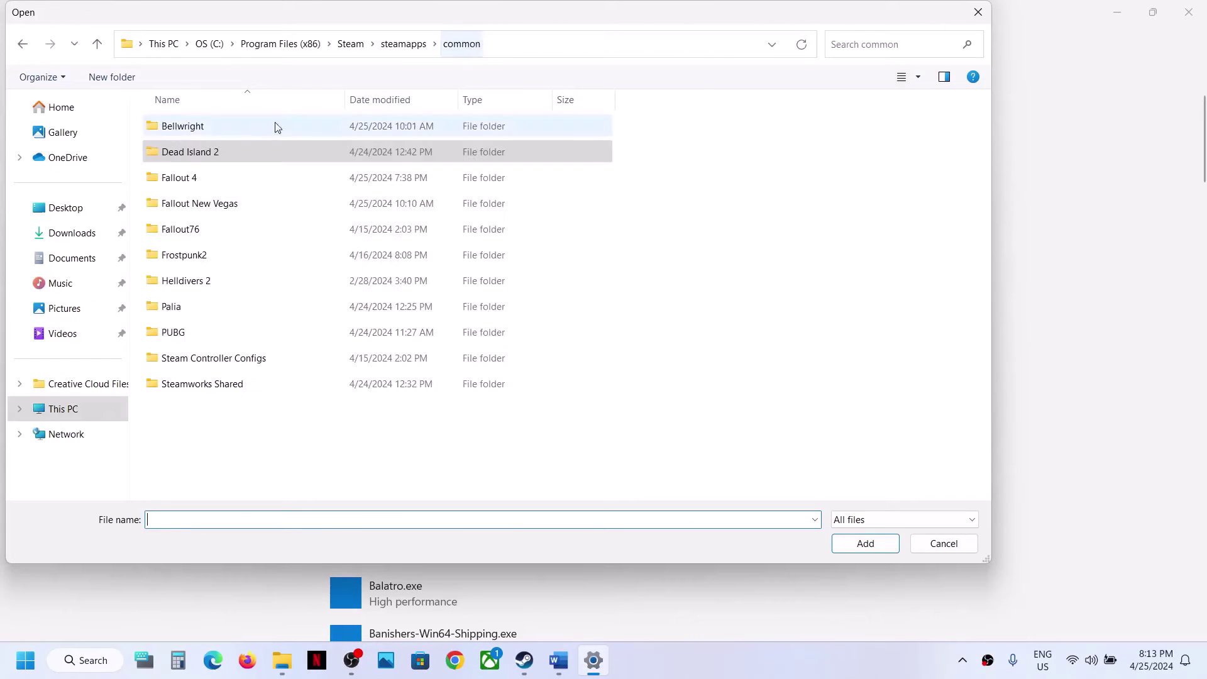
left_click(193, 134)
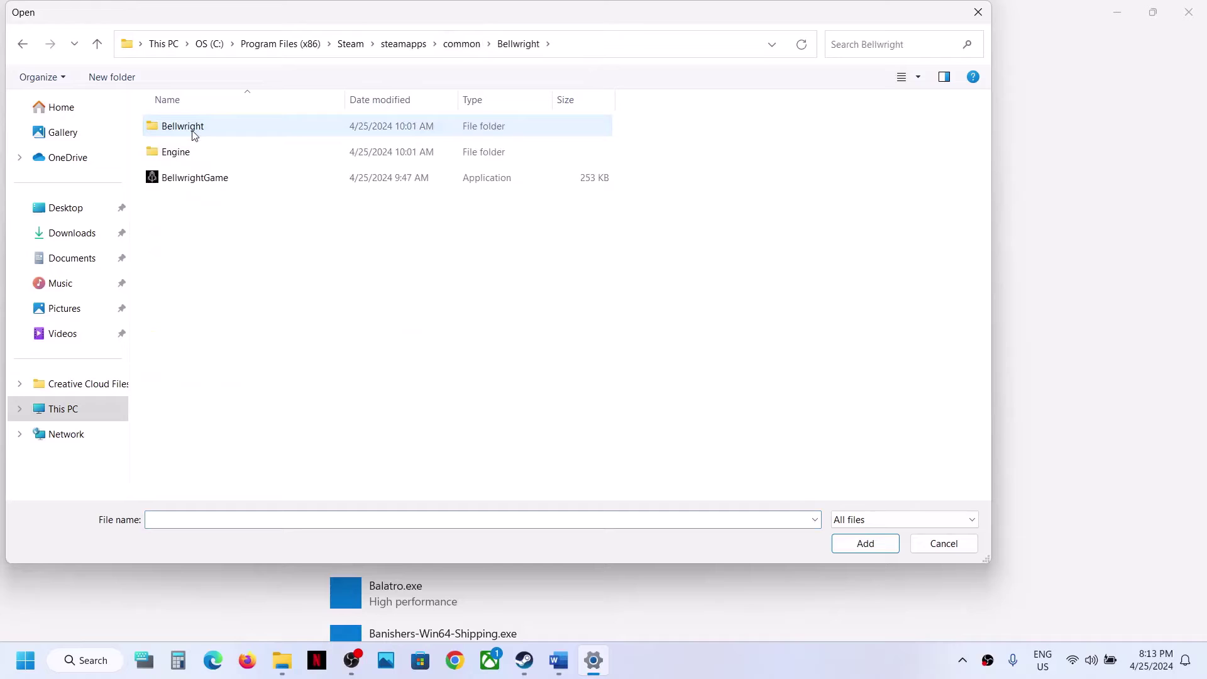
left_click(188, 178)
left_click(880, 543)
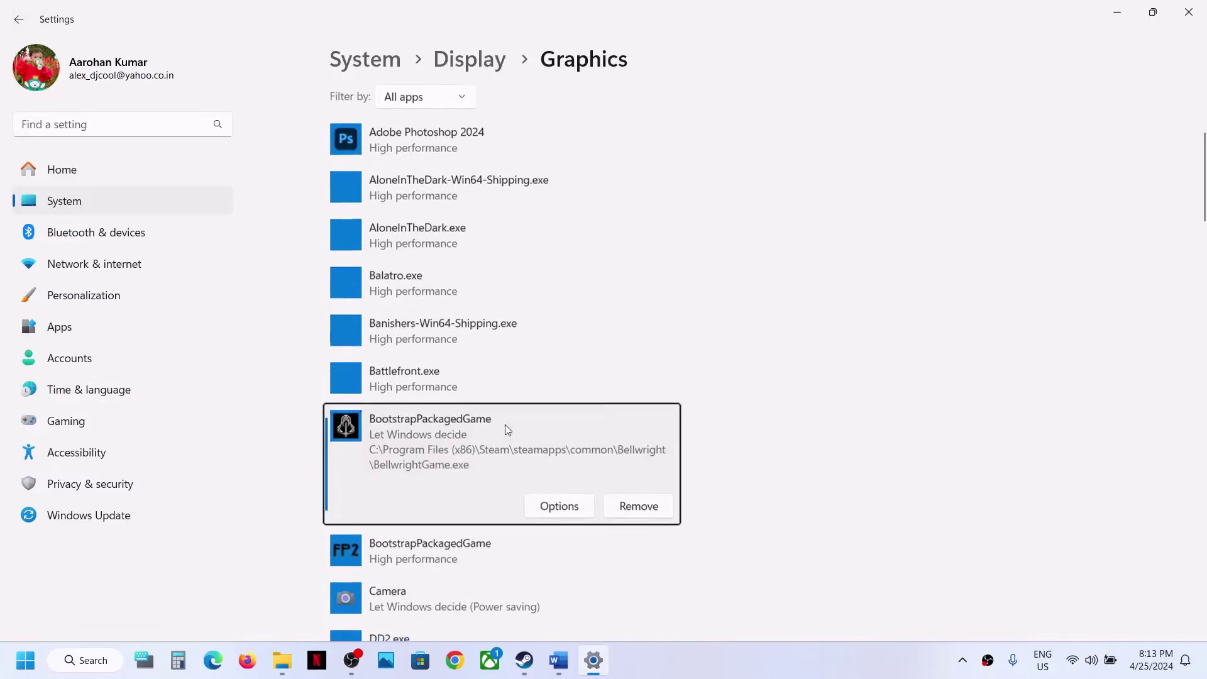
Set the graphics preference of the newly added BellwrightGame.exe entry to High performance and save it.
left_click(554, 511)
left_click(518, 325)
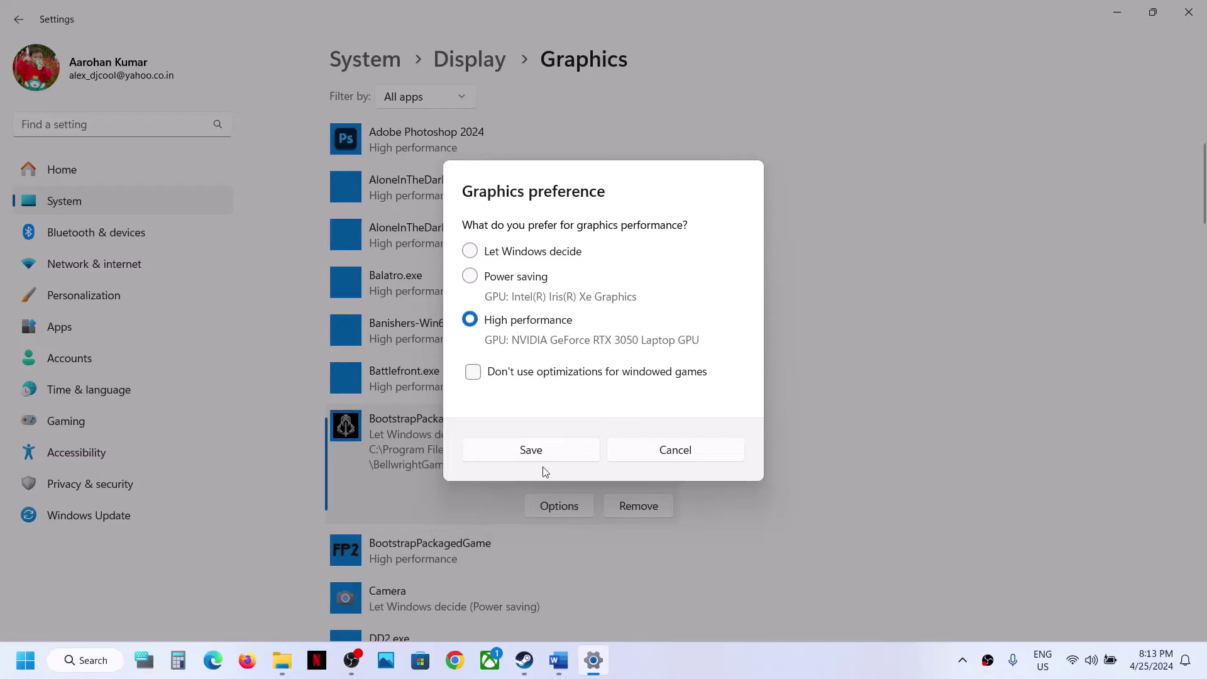
left_click(546, 450)
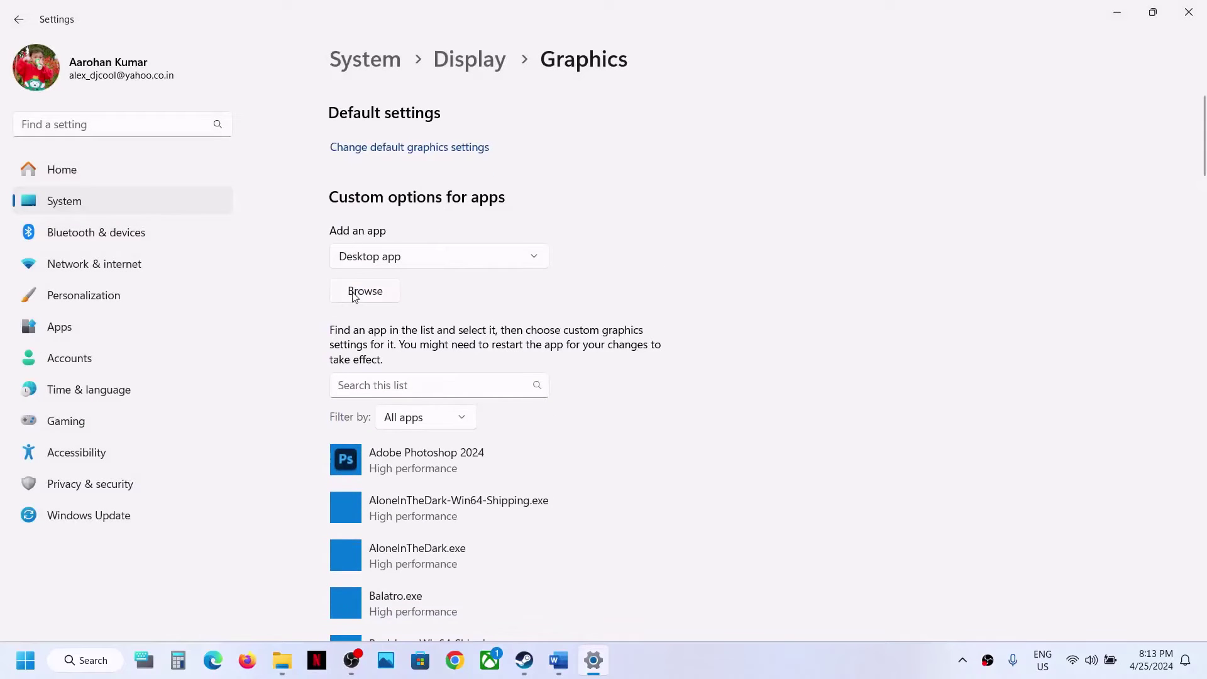
Add BellwrightGame-Win64-Shipping from the Bellwright\Binaries\Win64 folder to the apps with custom graphics options.
left_click(361, 287)
double_click(273, 126)
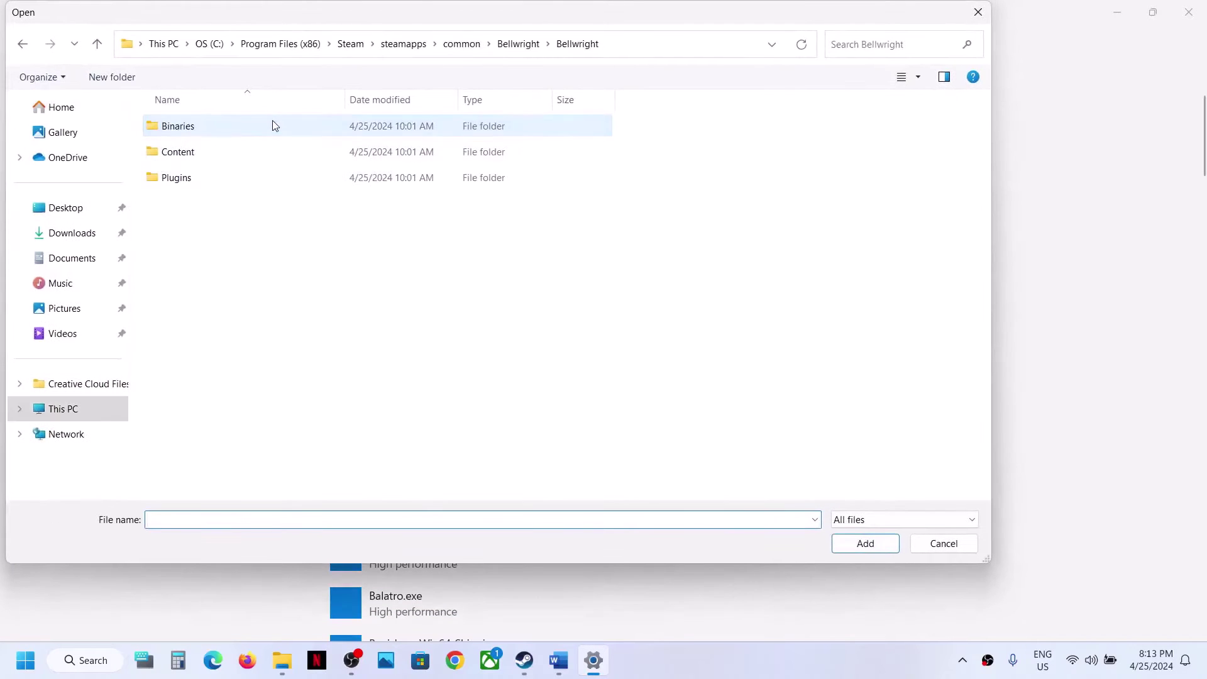
double_click(273, 125)
double_click(272, 125)
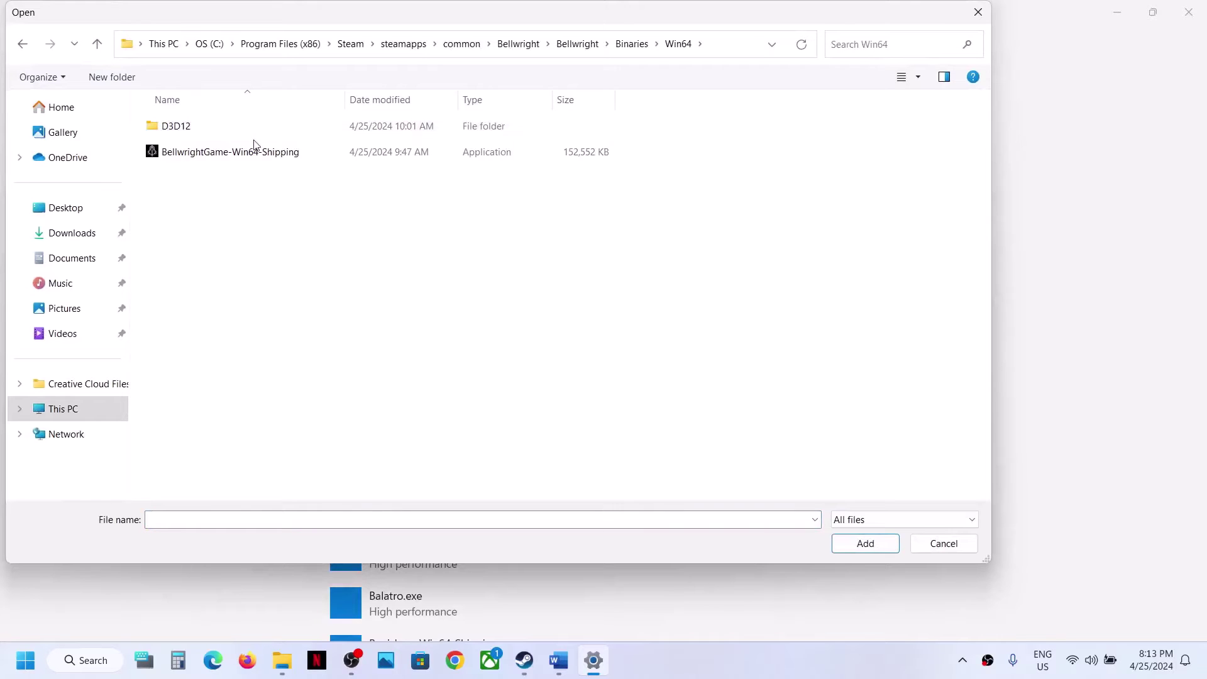
left_click(242, 154)
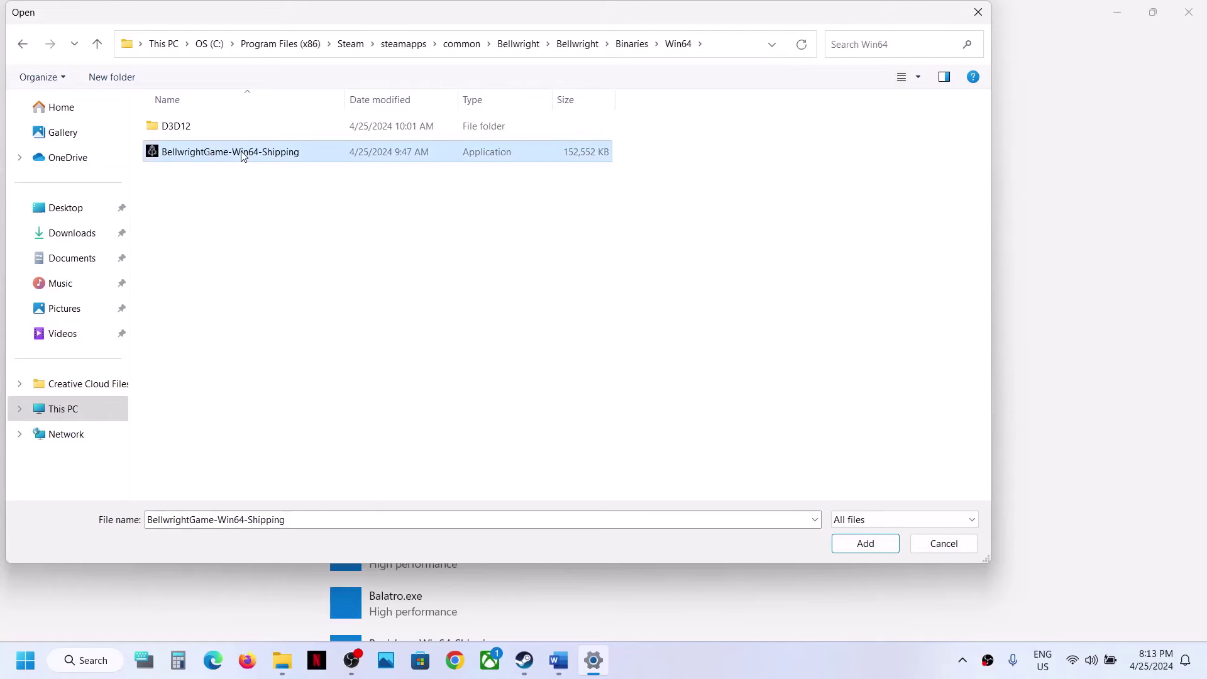
left_click(865, 543)
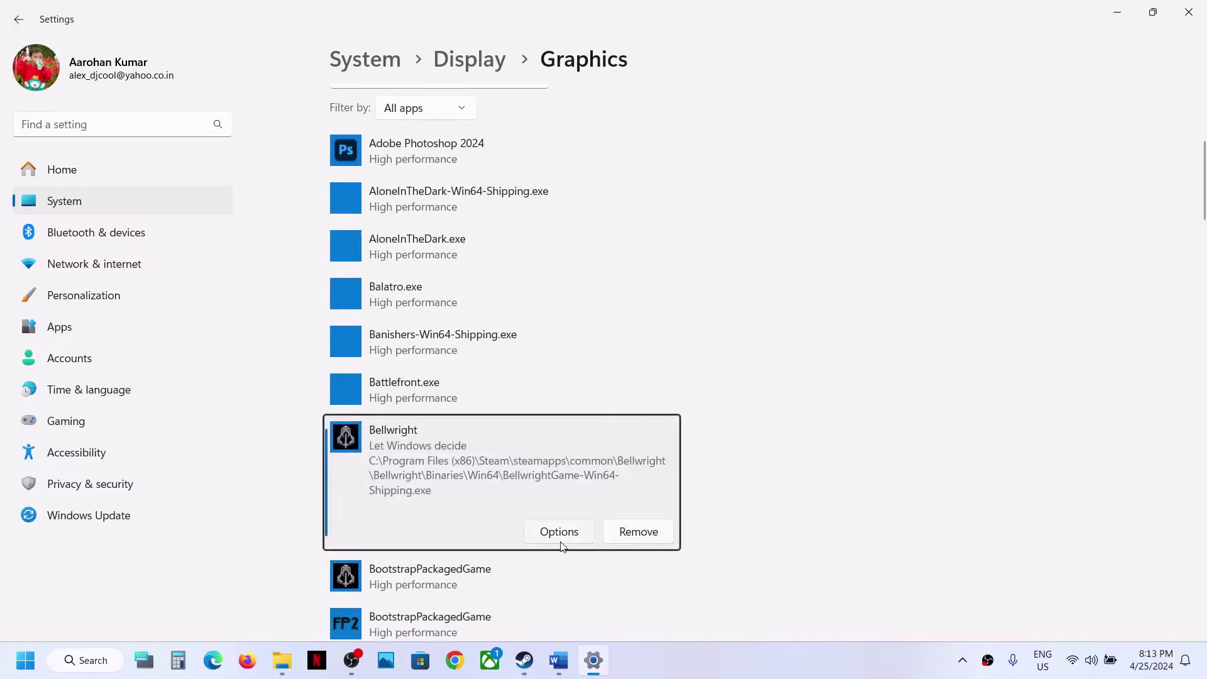
Save High performance as the graphics preference for the Bellwright shipping executable and close Settings.
left_click(559, 540)
left_click(499, 322)
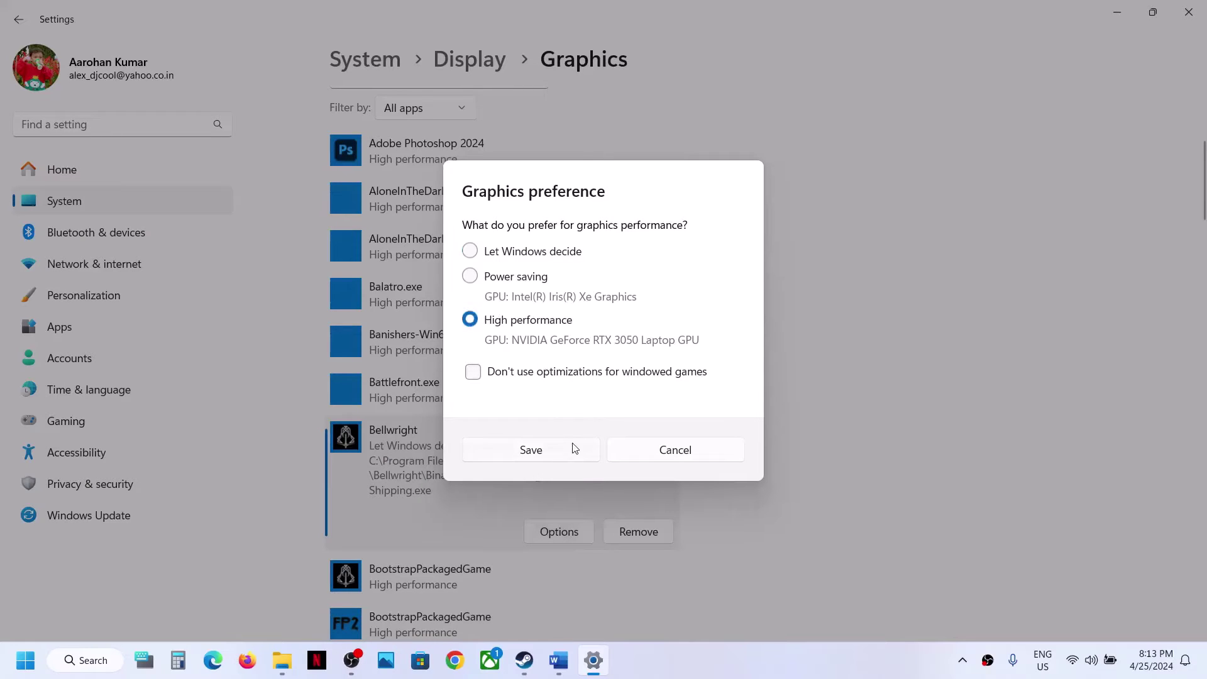
left_click(566, 448)
left_click(1183, 19)
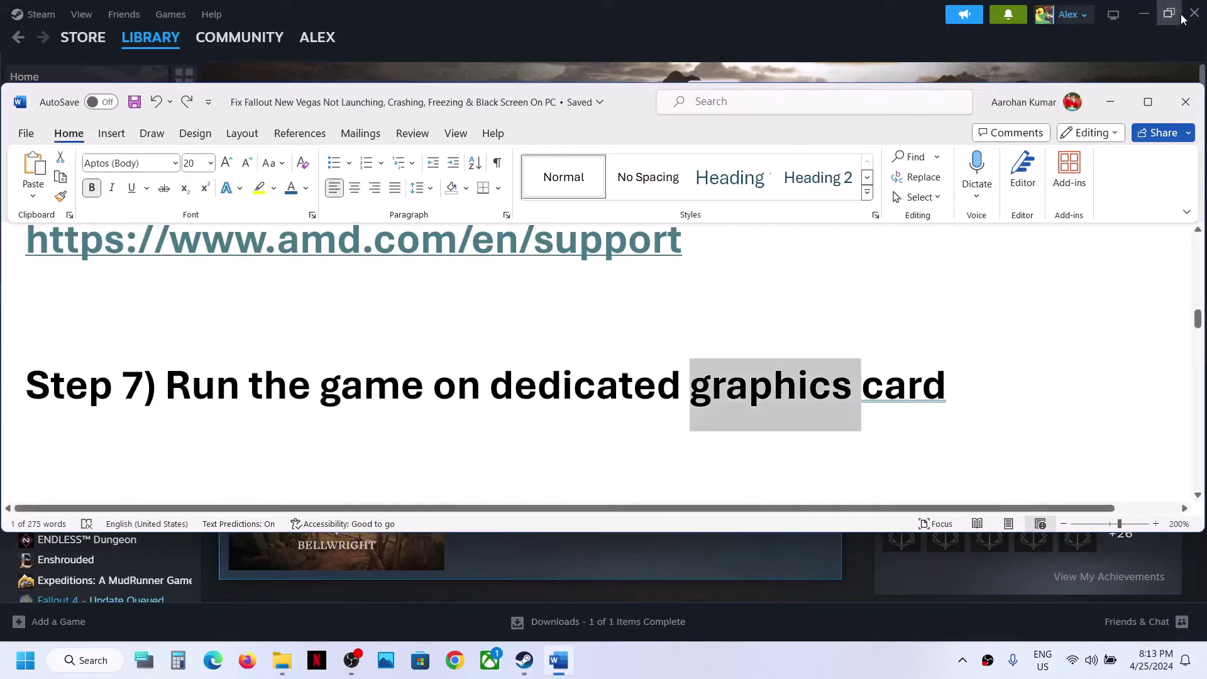
Read Step 8 of the Word guide, highlighting its heading on increasing the virtual memory.
scroll(213, 378, "down", 2)
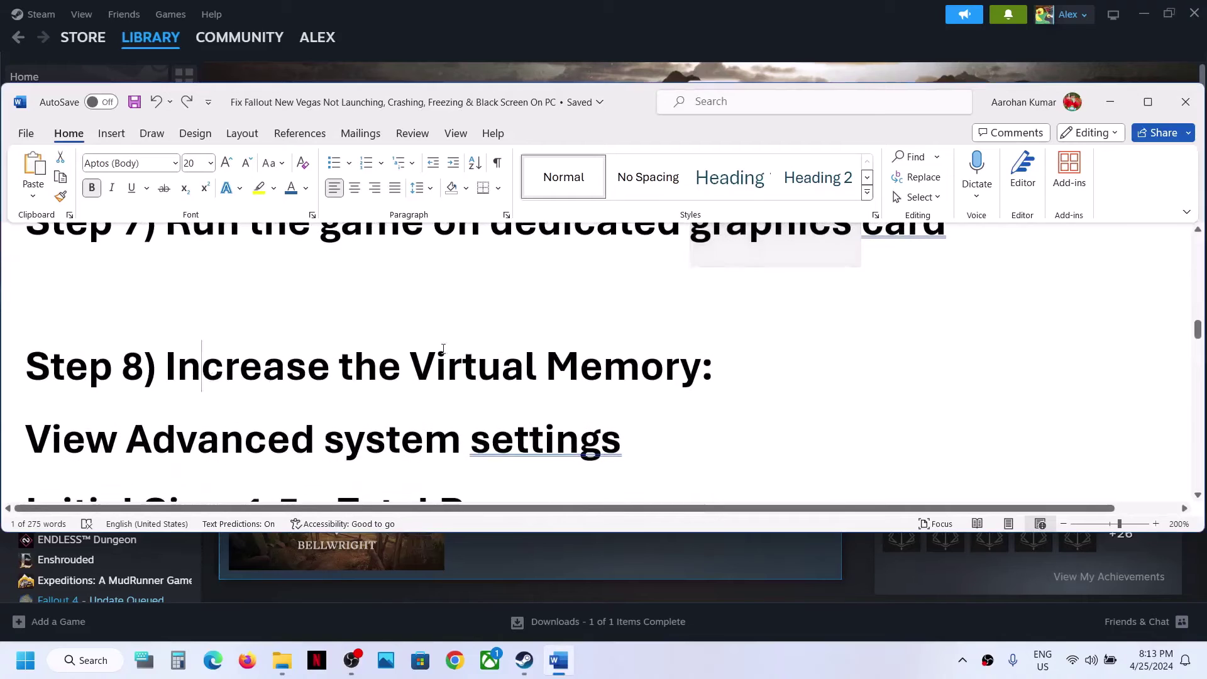
left_click_drag(165, 367, 712, 367)
left_click(756, 29)
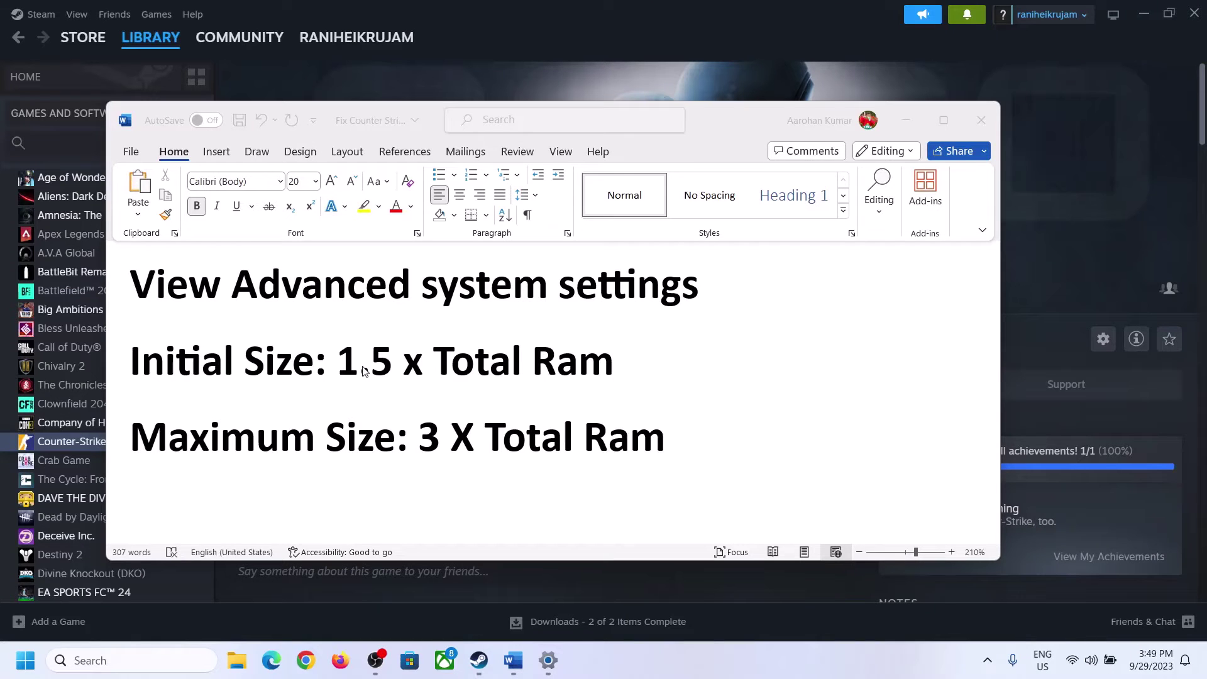
Copy "View Advanced system settings" from the Word guide, search Windows for it, and open the matching Control Panel item.
left_click(176, 292)
left_click_drag(140, 290, 691, 283)
key("ctrl+c")
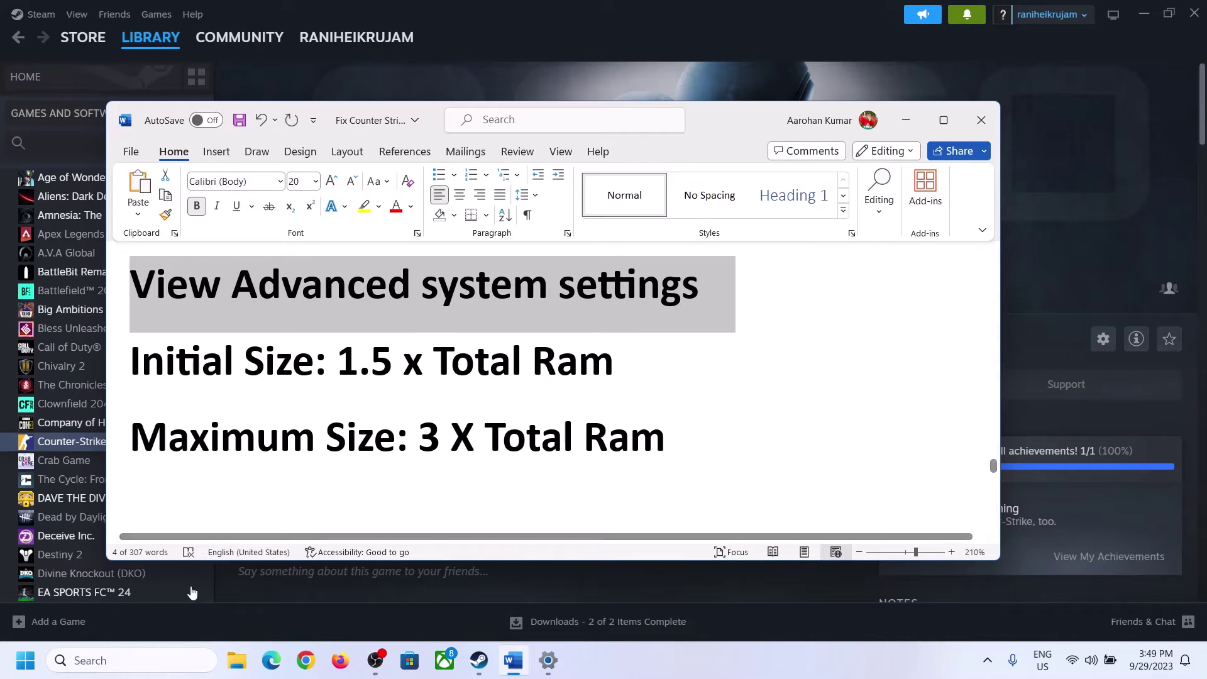
left_click(144, 659)
key("ctrl+v")
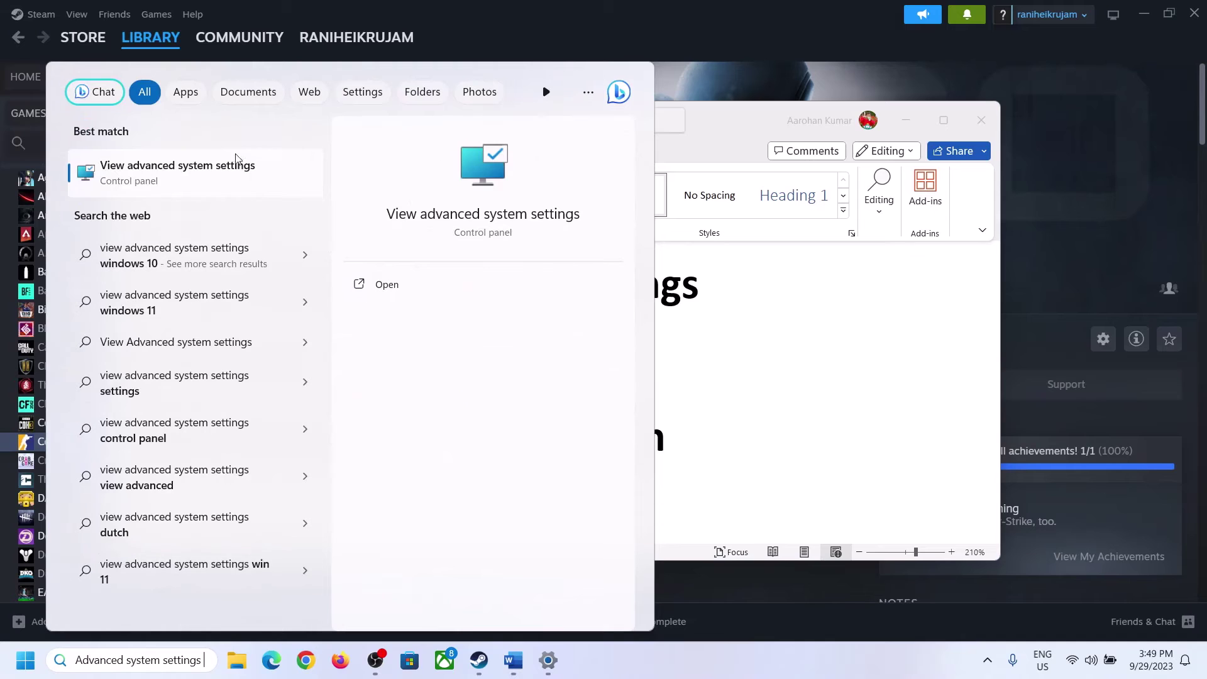
left_click(170, 182)
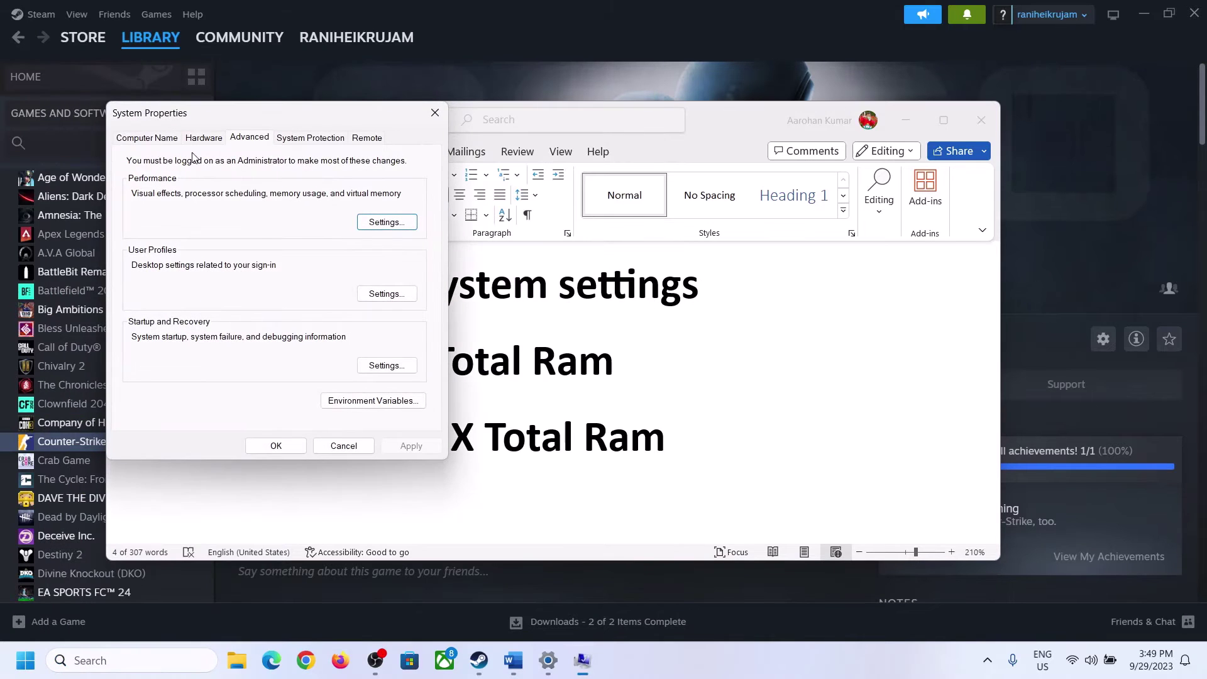
Move the System Properties dialog over the guide and open the virtual memory settings through the advanced performance options.
left_click_drag(251, 121, 539, 217)
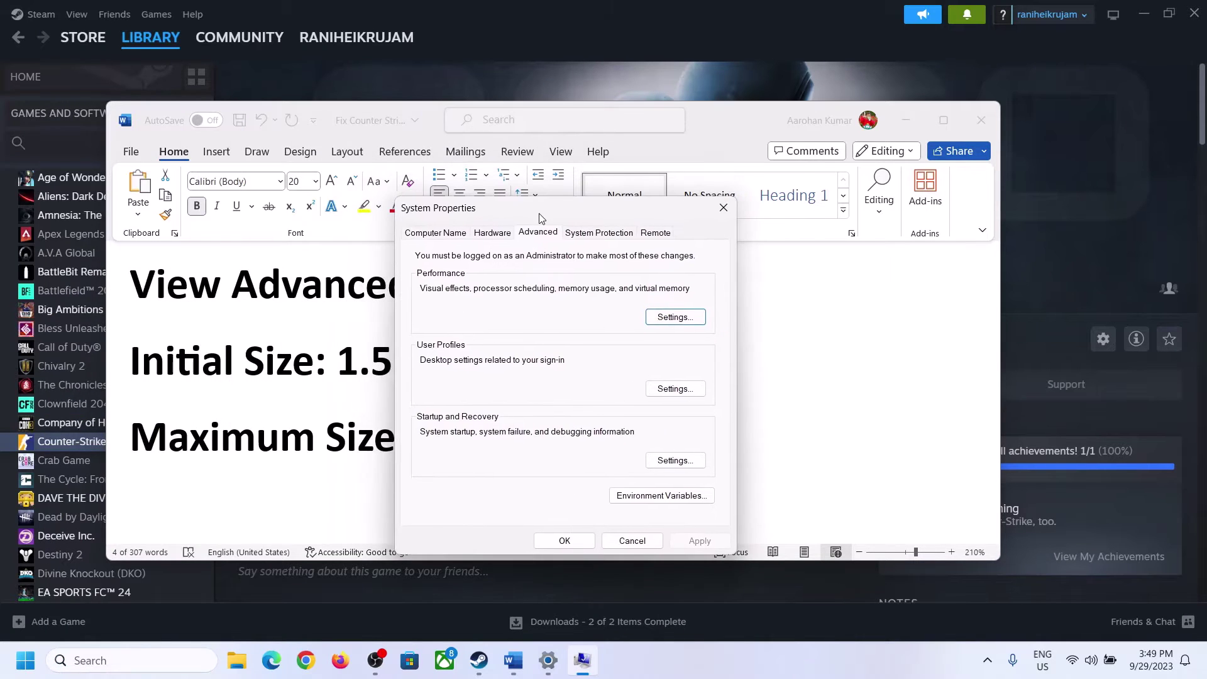
left_click(676, 319)
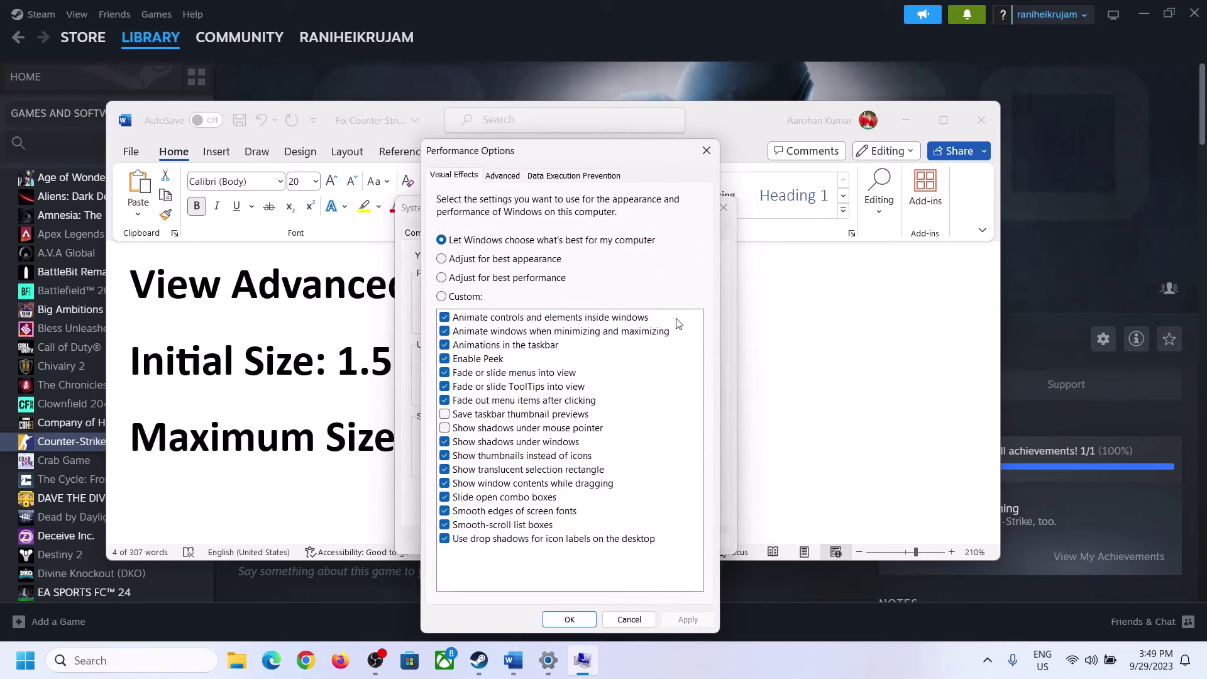
left_click(503, 176)
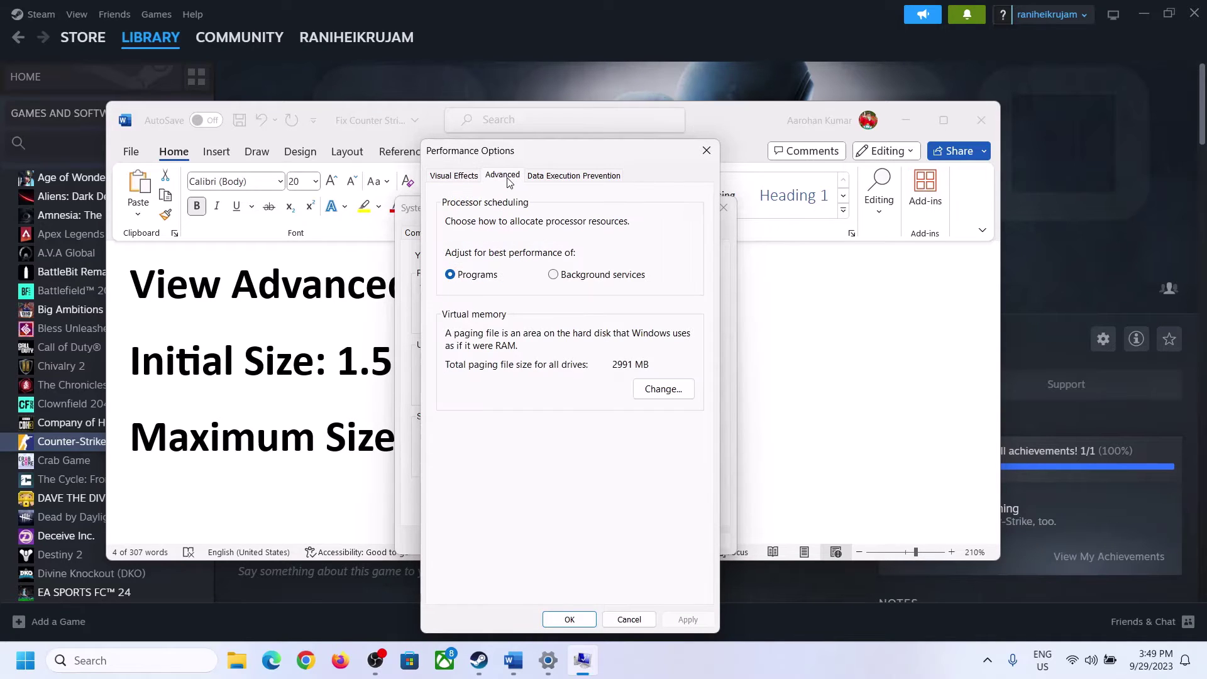
left_click(667, 389)
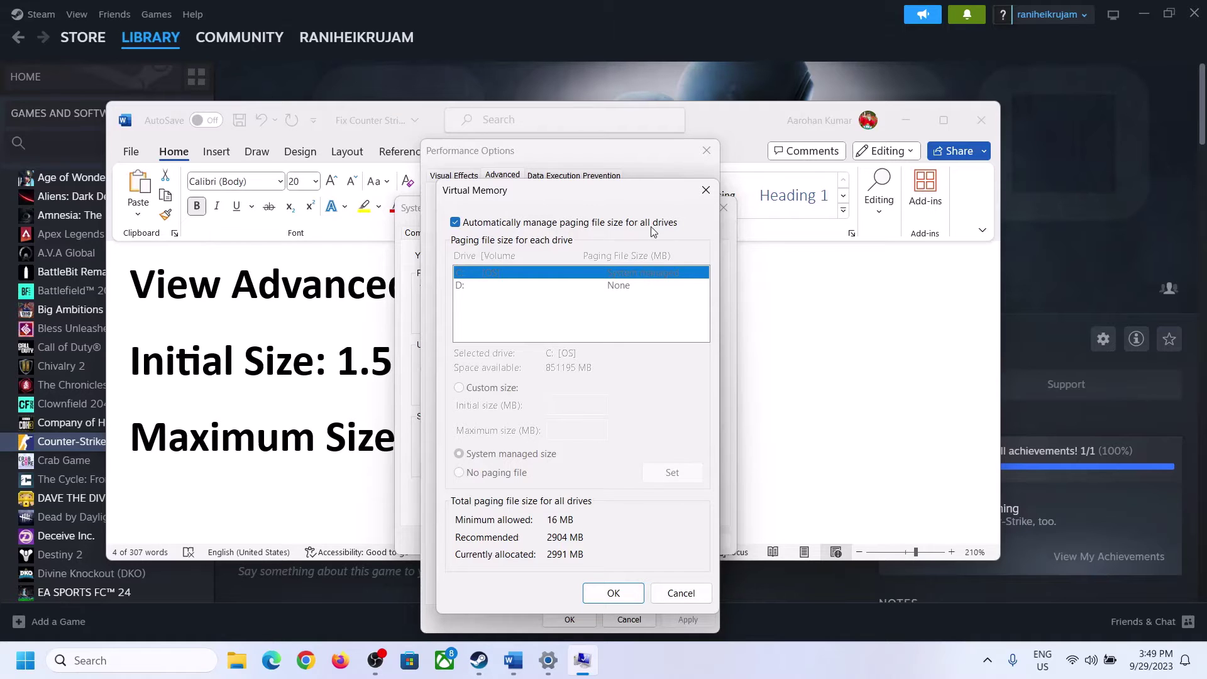
Switch drive C from automatic paging file management to a custom size, and highlight the initial size formula in the Word guide.
left_click(455, 223)
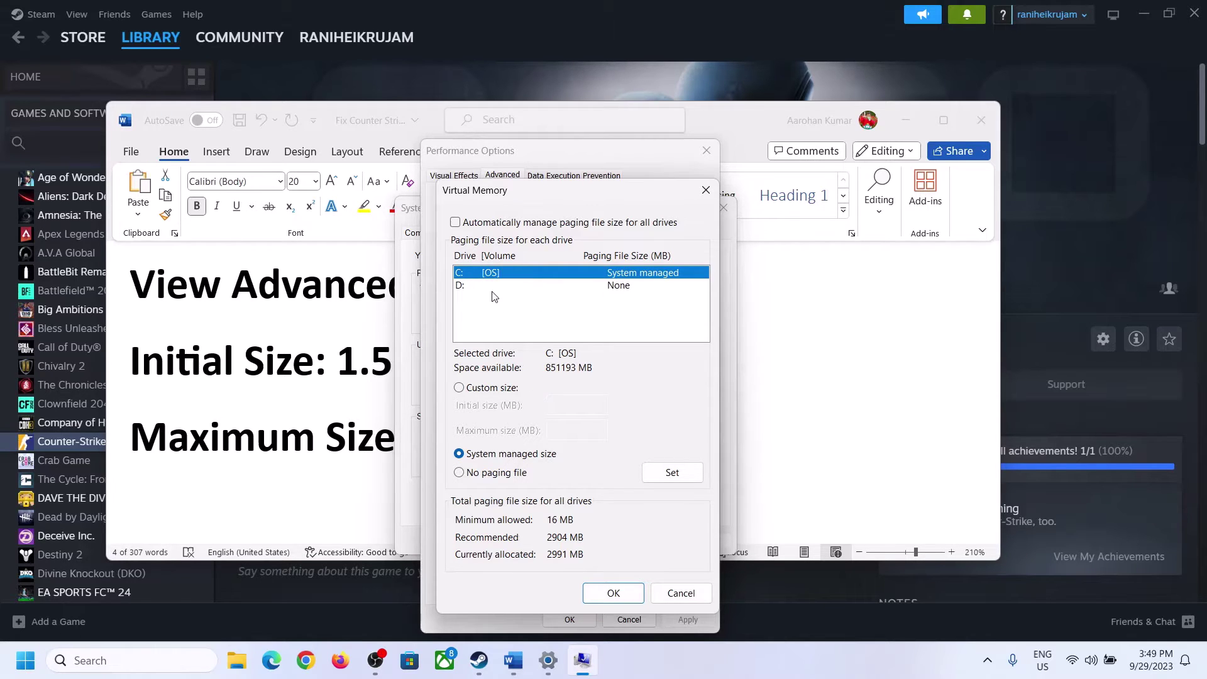
left_click(460, 389)
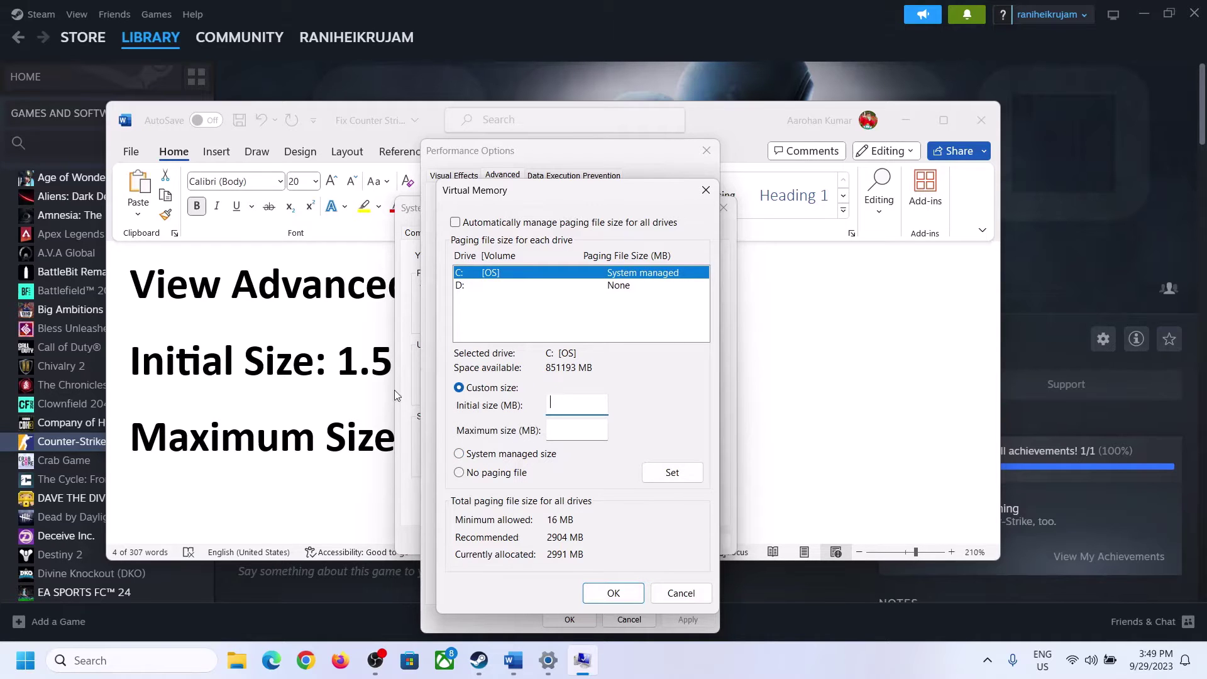
left_click(334, 369)
left_click_drag(346, 362, 621, 370)
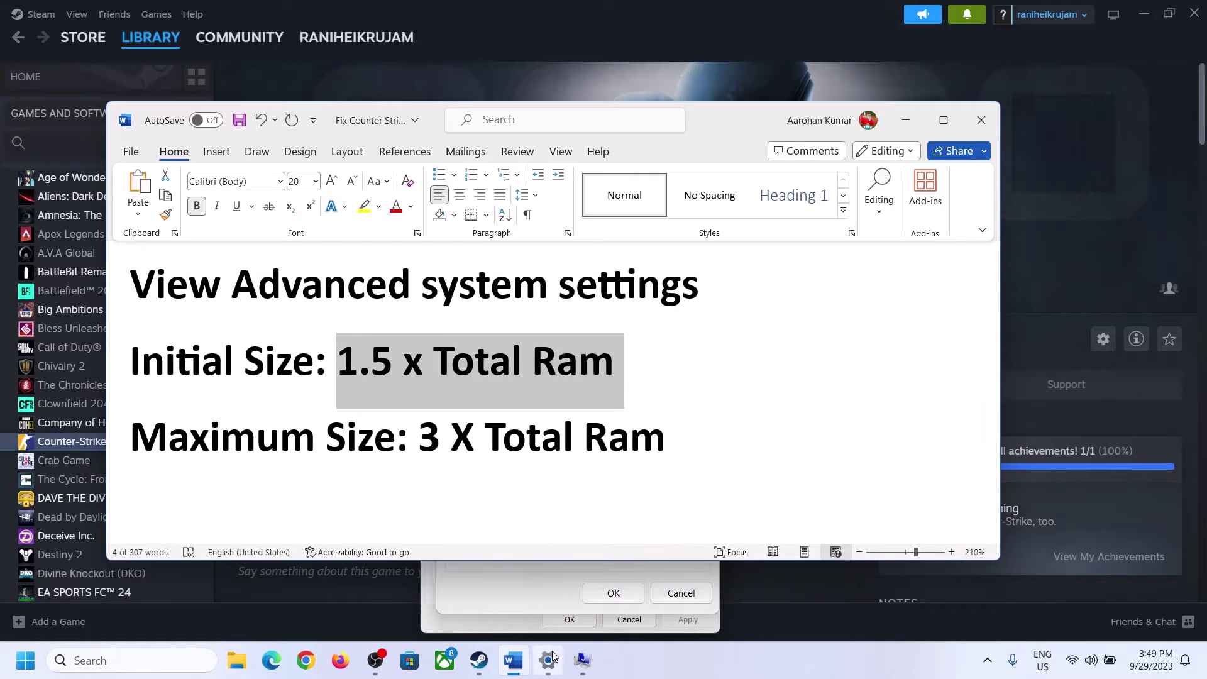
Open the system's About page in Windows Settings and highlight the installed RAM amount.
left_click(548, 664)
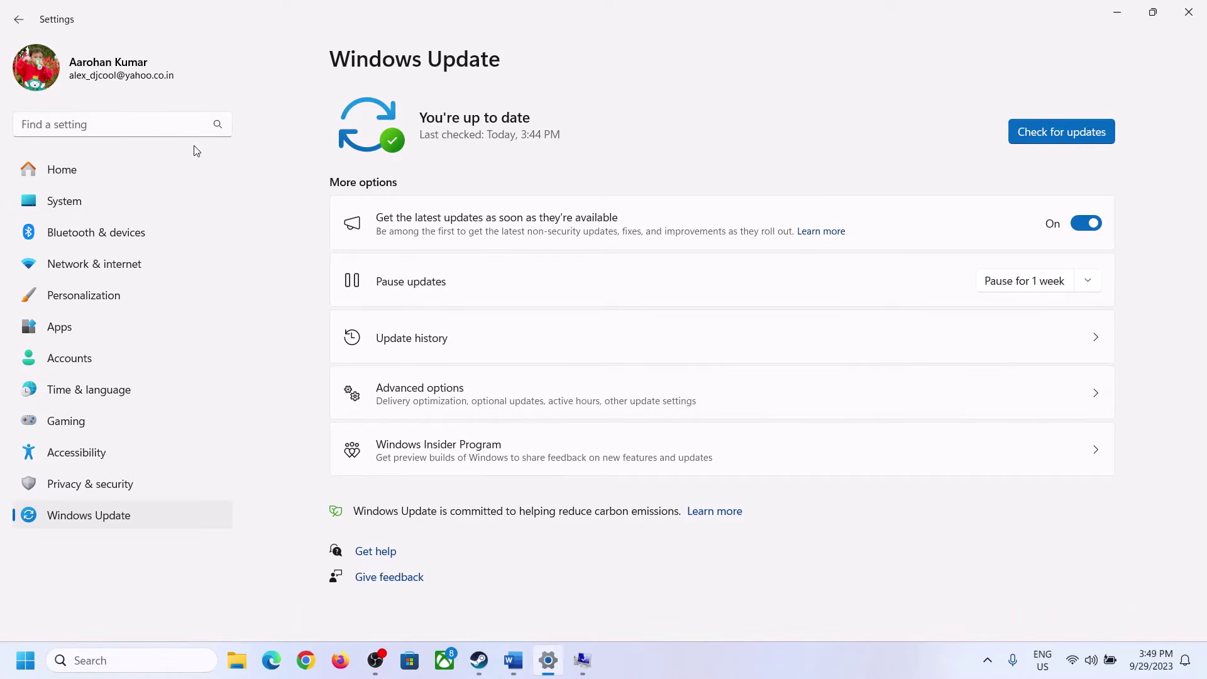
left_click(56, 201)
scroll(443, 465, "down", 7)
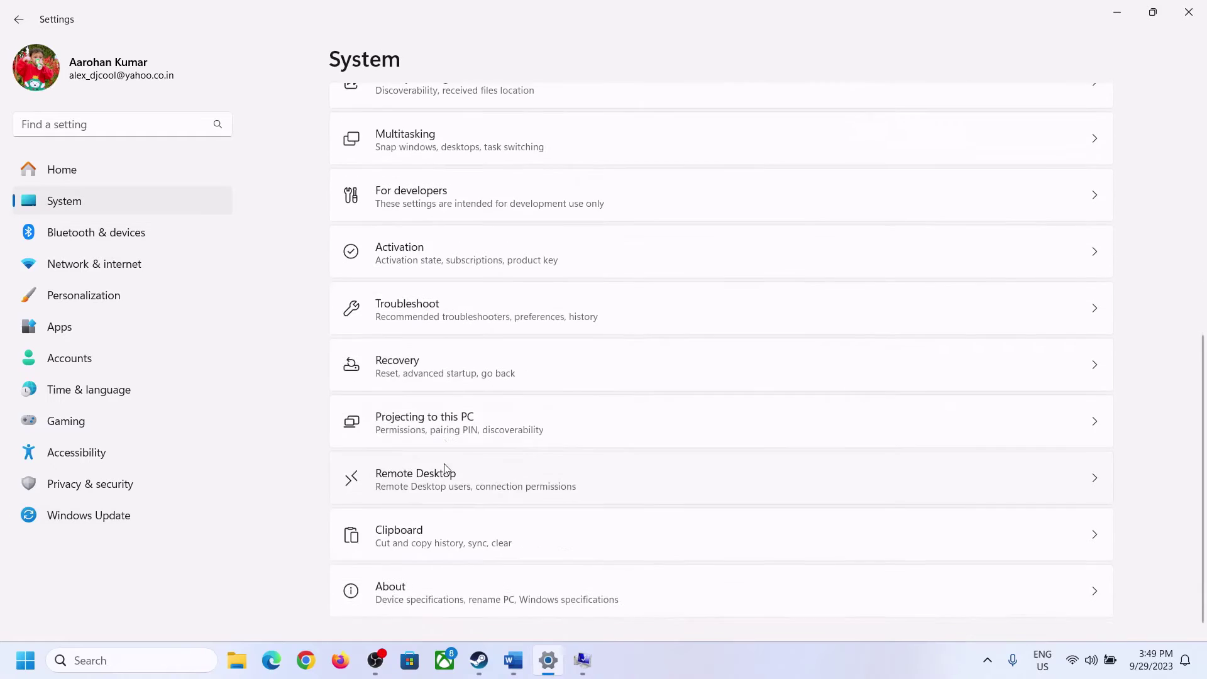
left_click(396, 596)
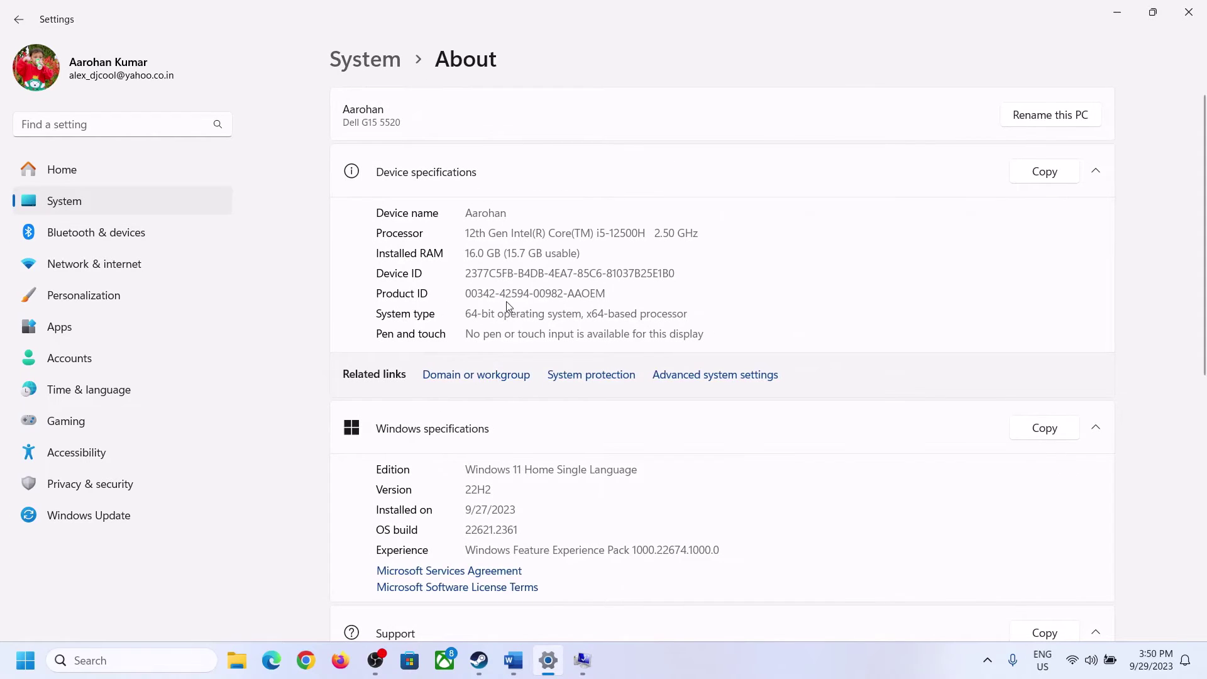
left_click_drag(478, 252, 460, 252)
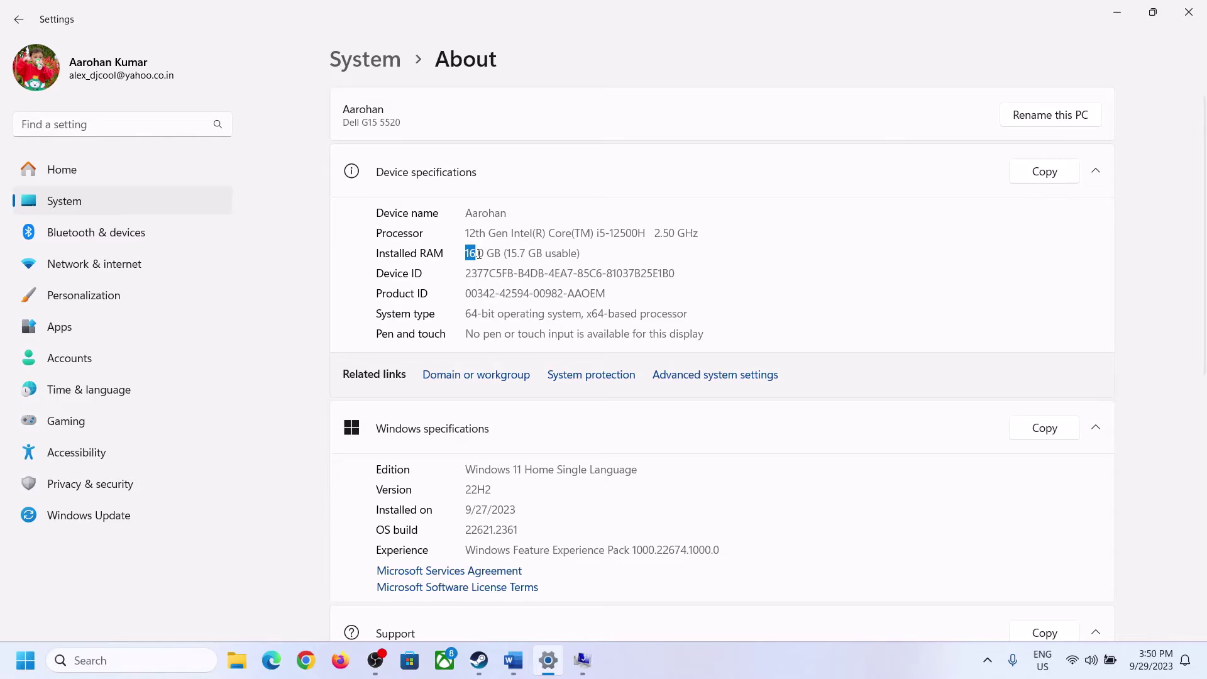
left_click(486, 255)
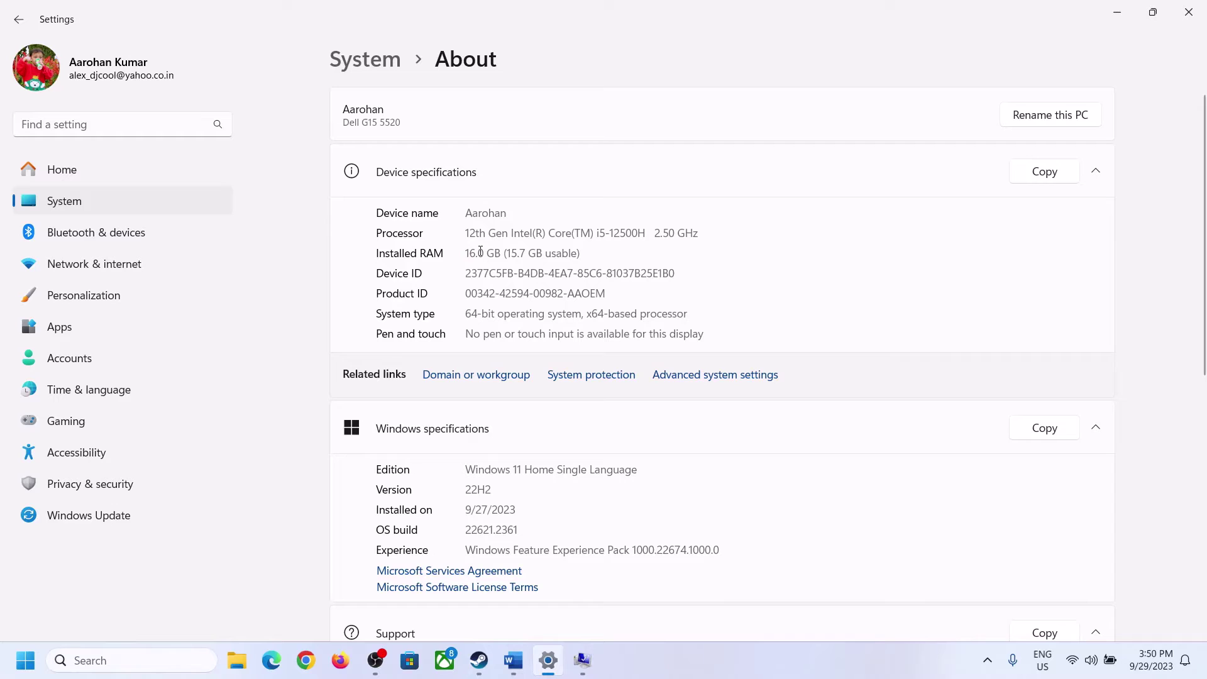
left_click_drag(480, 251, 462, 247)
Launch Calculator with the Run command calc, place it beside the Virtual Memory dialog, and recheck the guide's initial size formula.
left_click(582, 660)
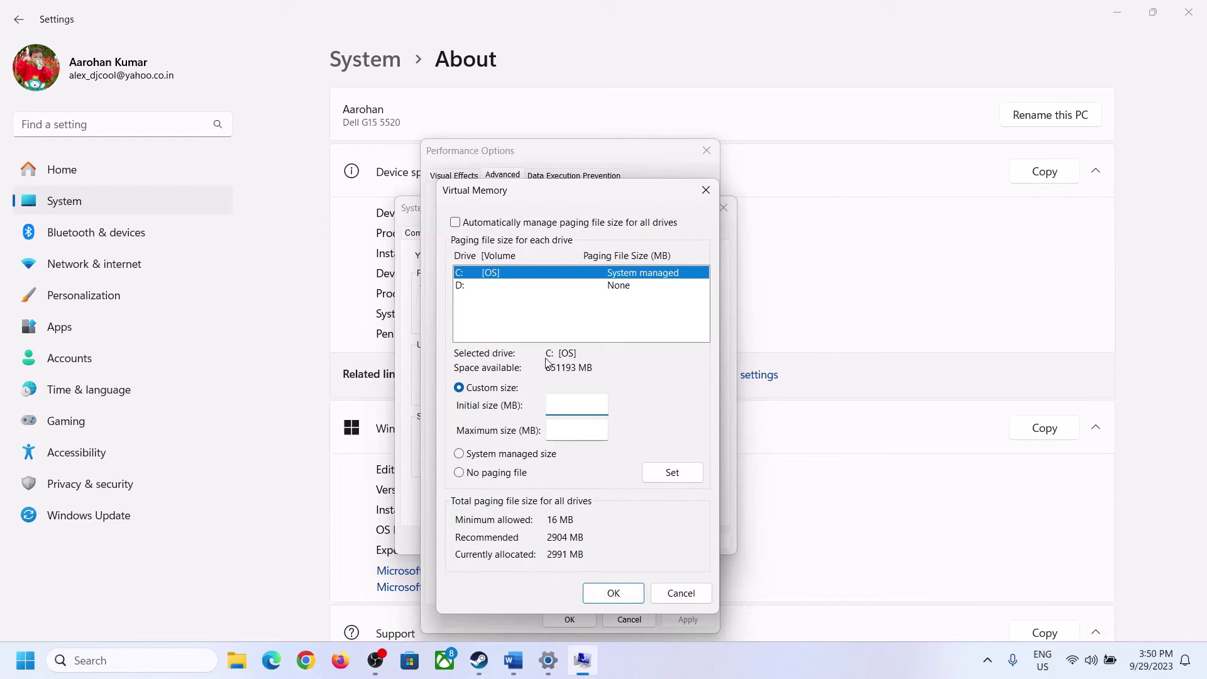
mouse_move(548, 660)
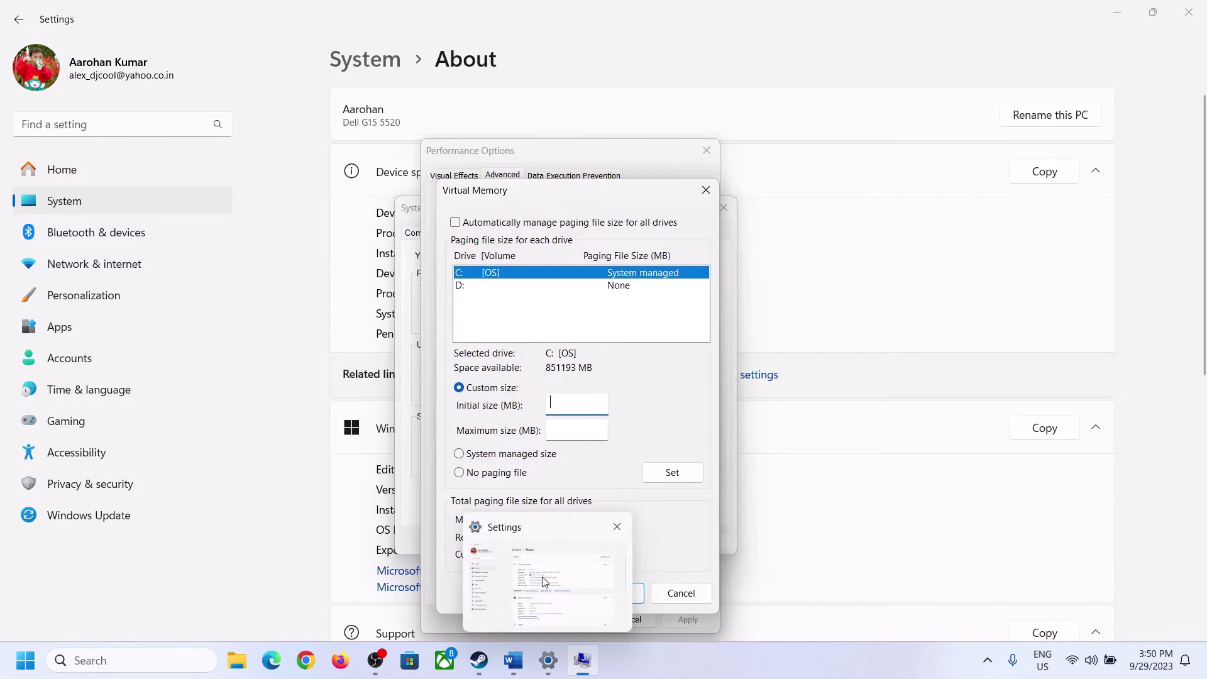
mouse_move(544, 581)
key("super+r")
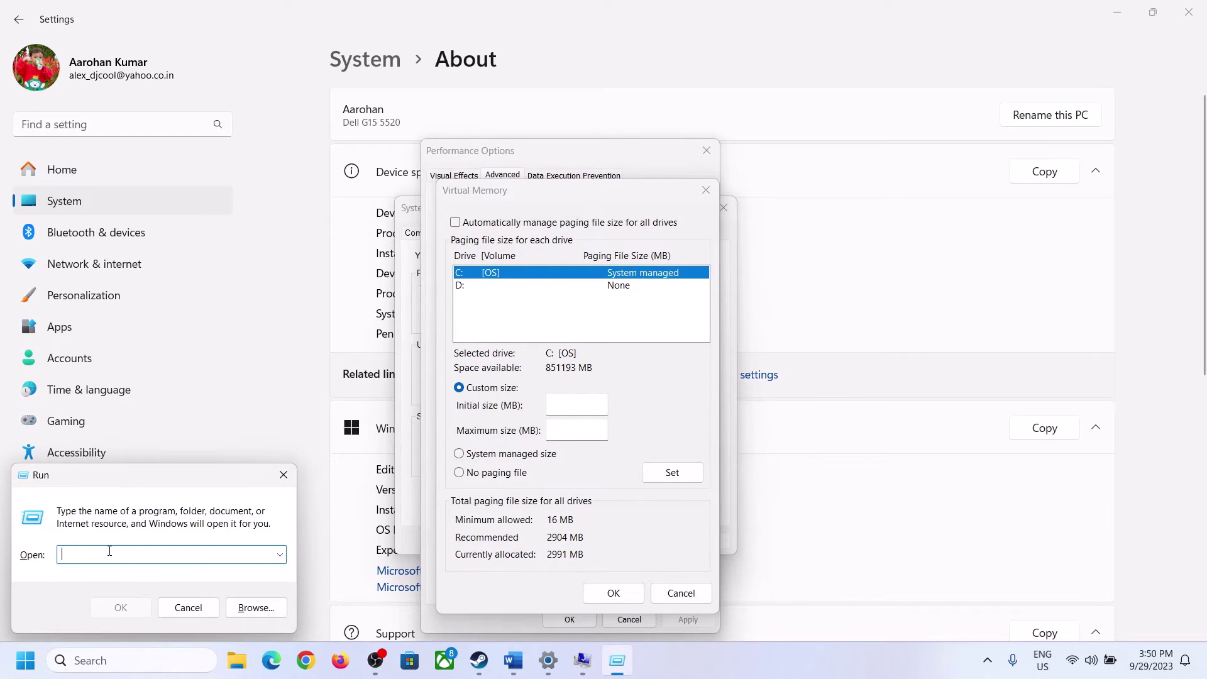
type("calc")
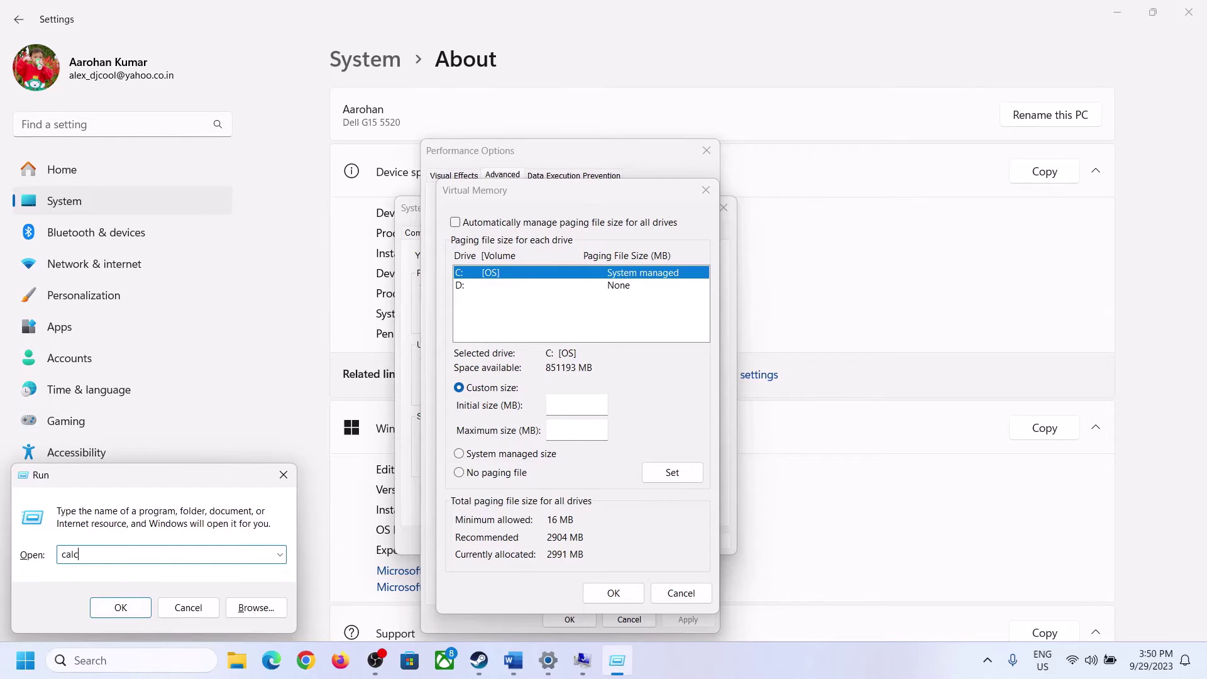
left_click(111, 610)
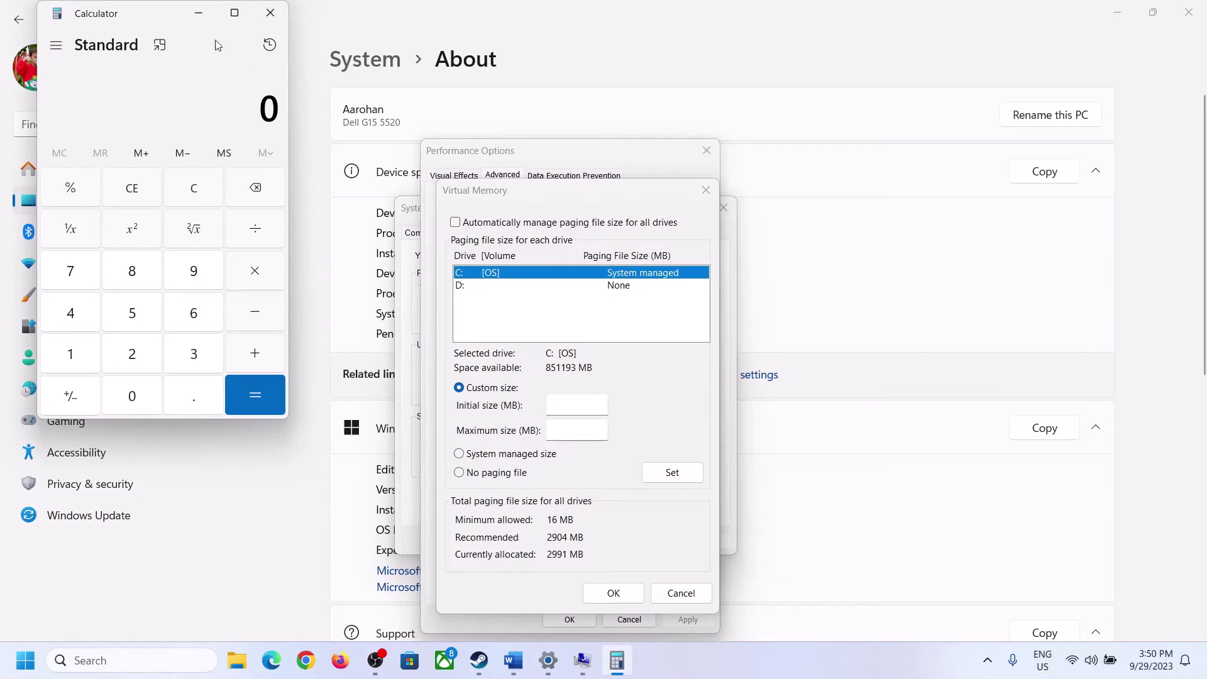
left_click_drag(154, 22, 883, 204)
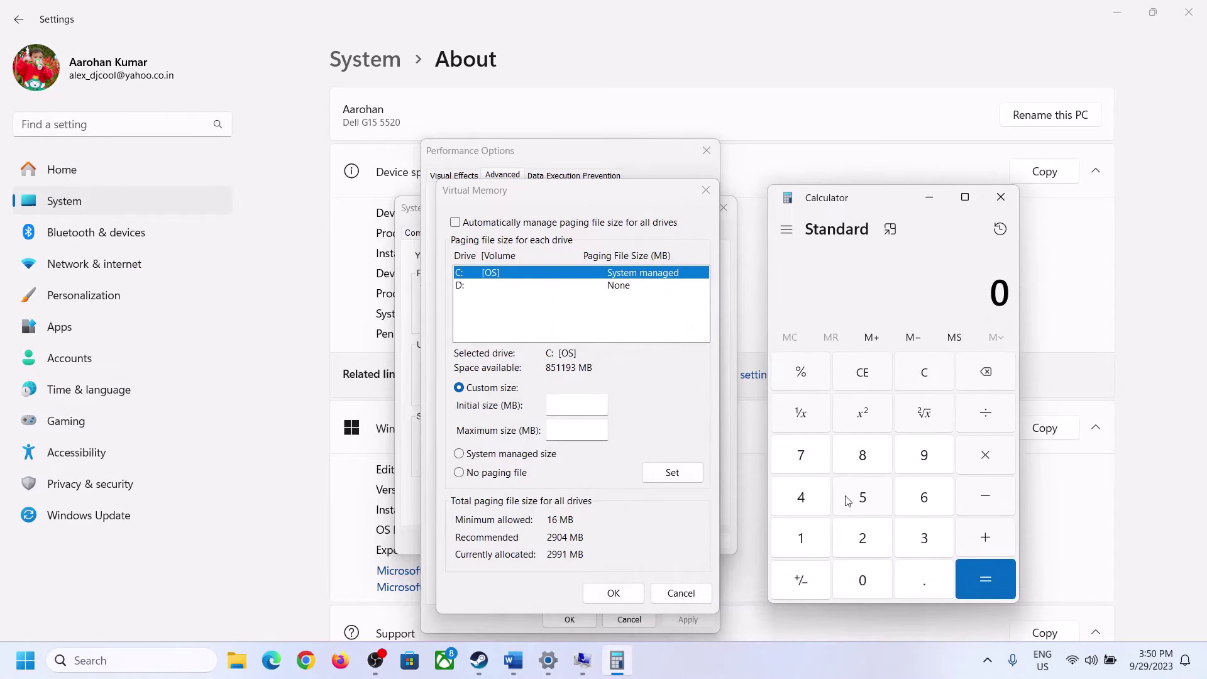
left_click(513, 660)
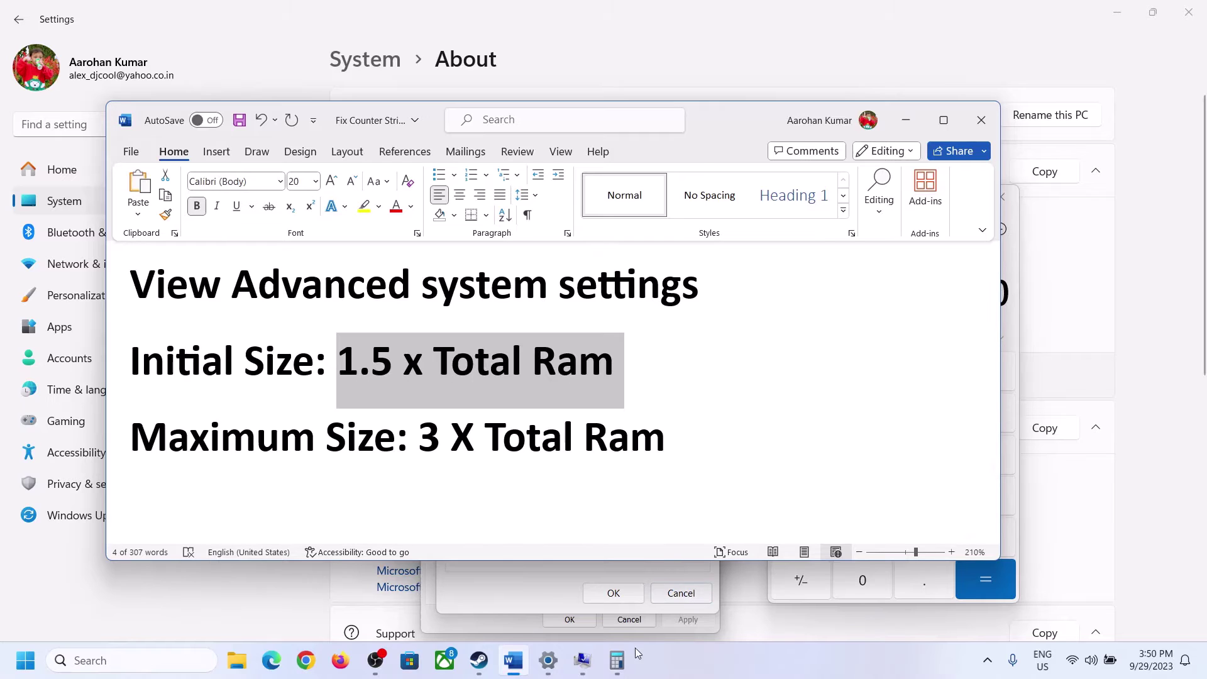
left_click(619, 661)
left_click(802, 542)
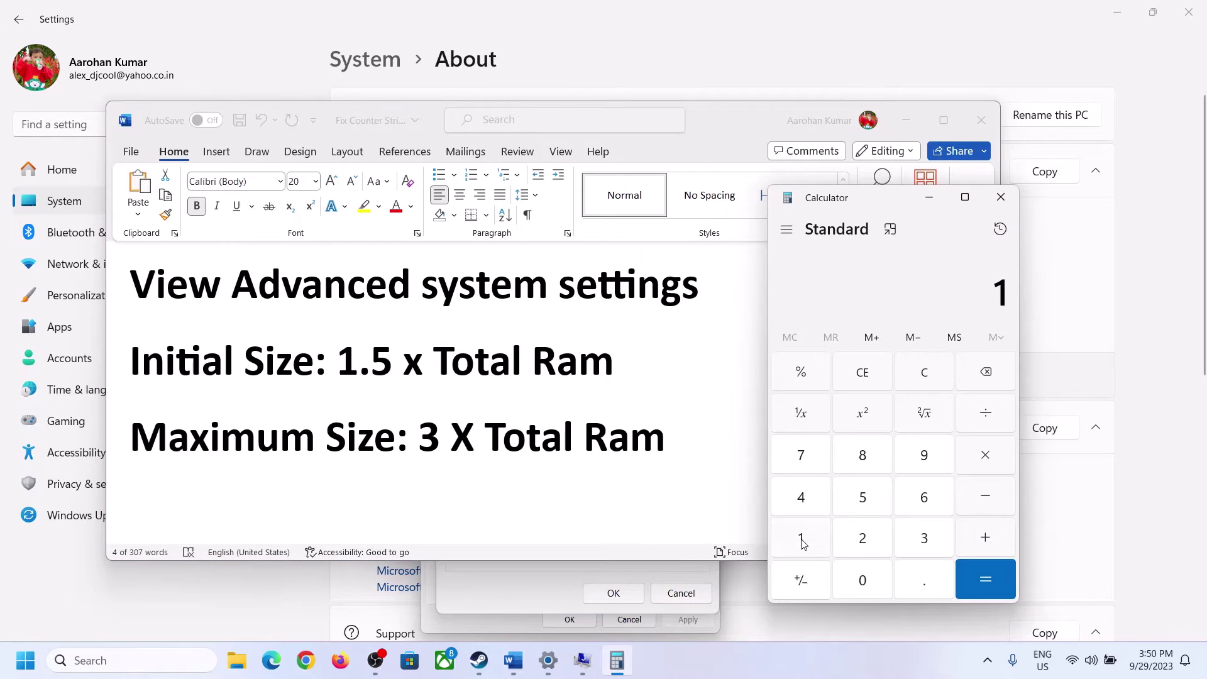
left_click(920, 506)
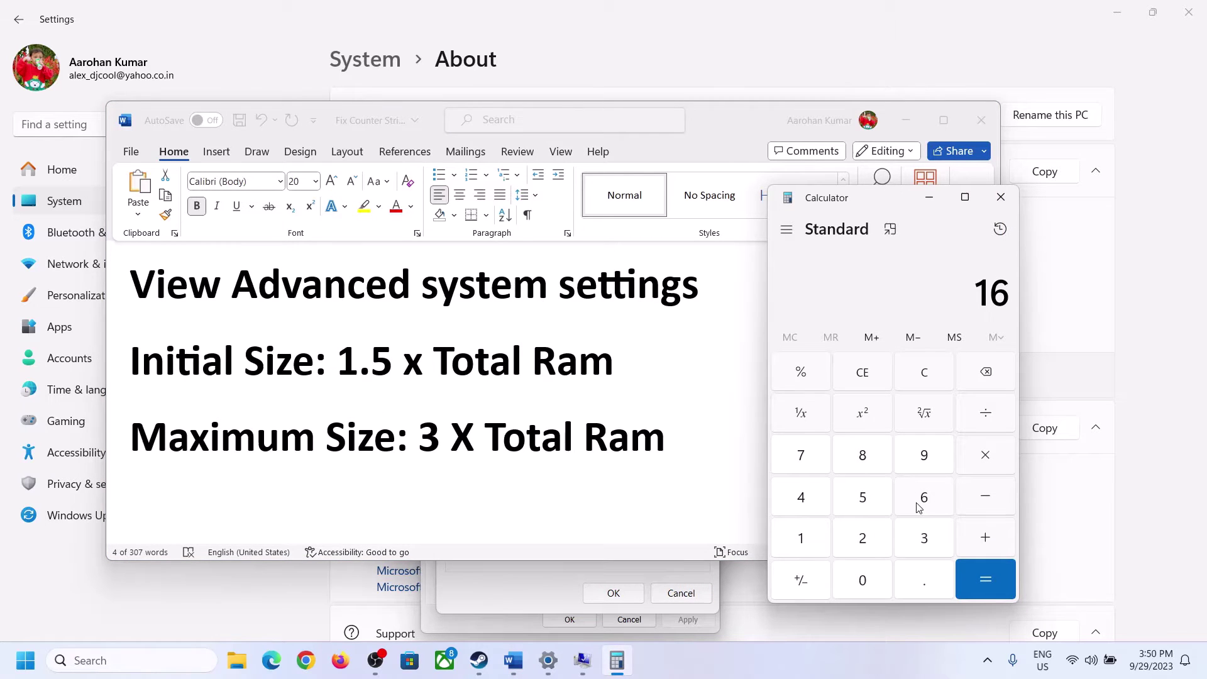
left_click(925, 386)
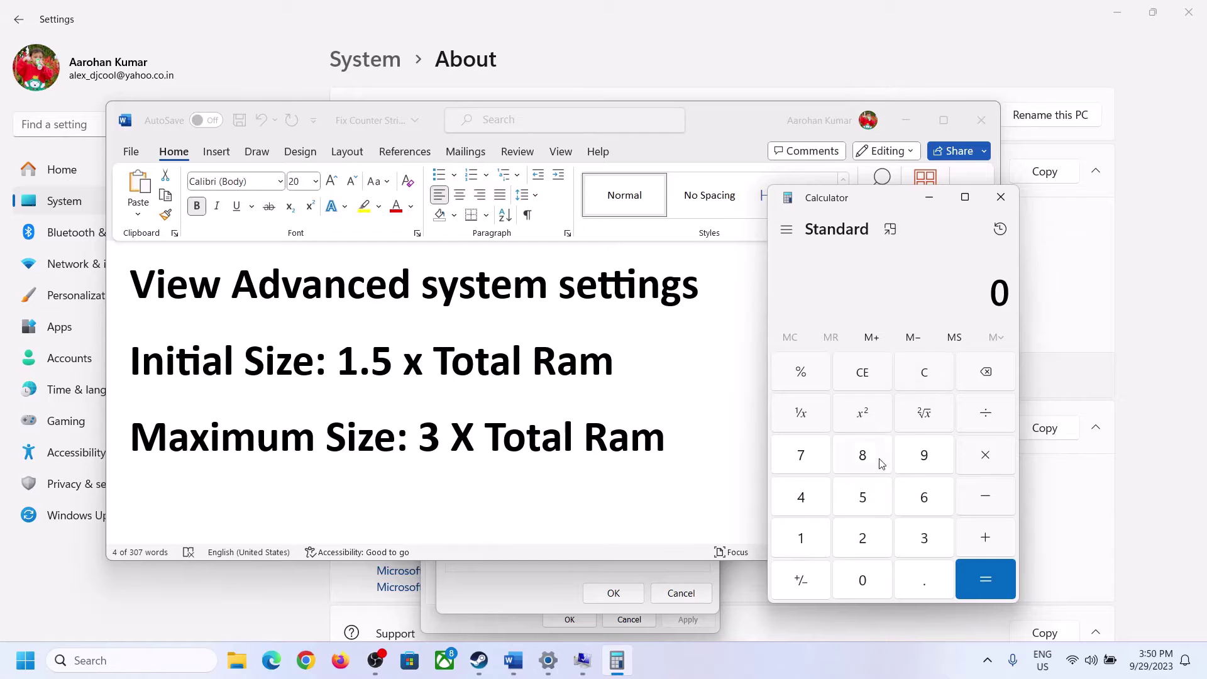
Calculate 16 × 1024 in Calculator to convert the installed RAM from gigabytes to megabytes.
left_click(810, 540)
left_click(905, 506)
left_click(985, 463)
left_click(800, 544)
left_click(862, 584)
left_click(863, 539)
left_click(815, 510)
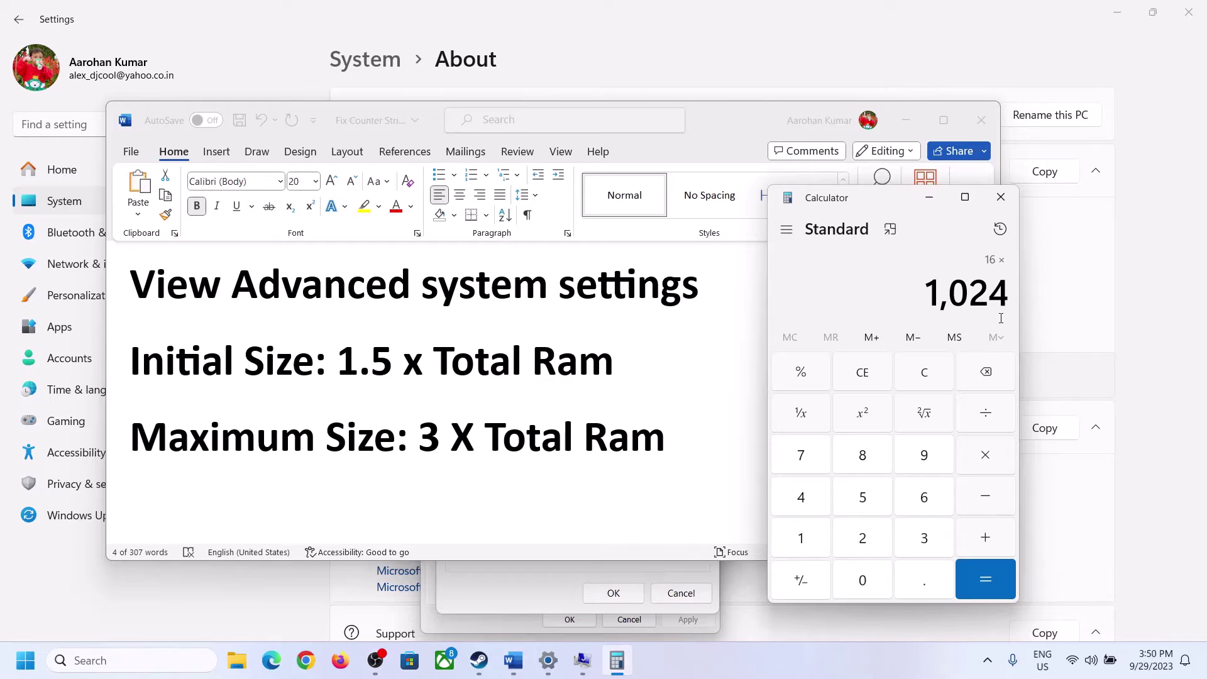
left_click(985, 580)
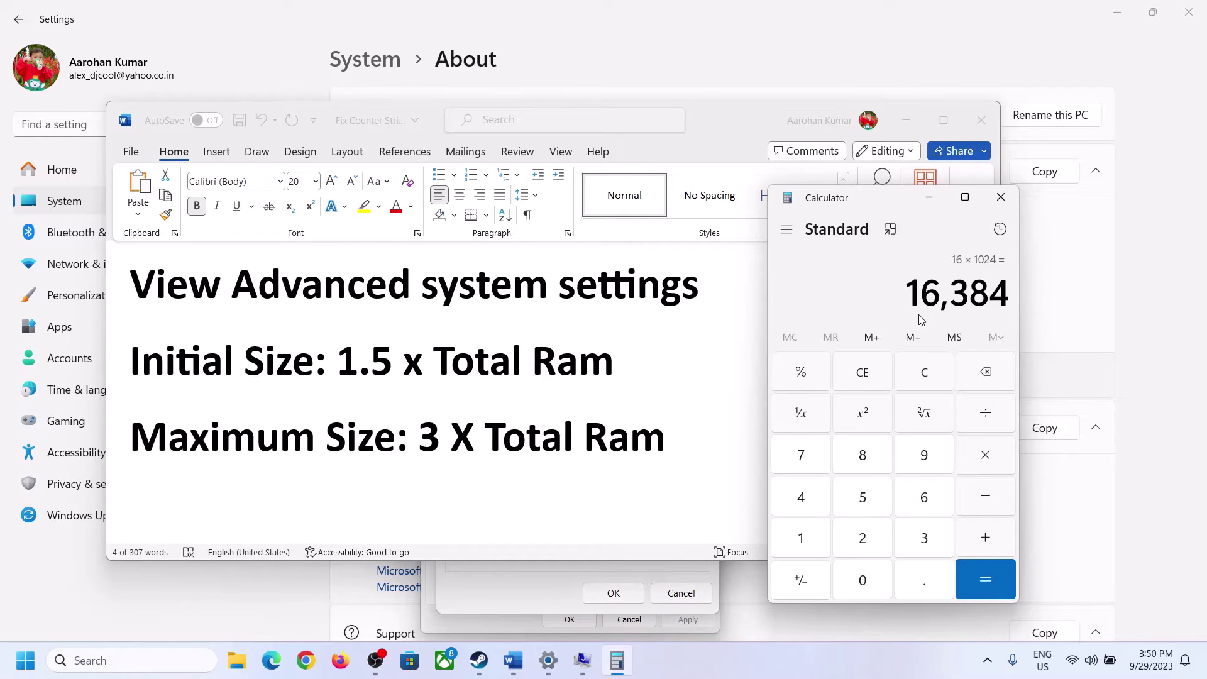
Multiply the RAM in megabytes by 1.5 to work out the initial paging file size.
left_click(985, 455)
left_click(801, 538)
left_click(919, 584)
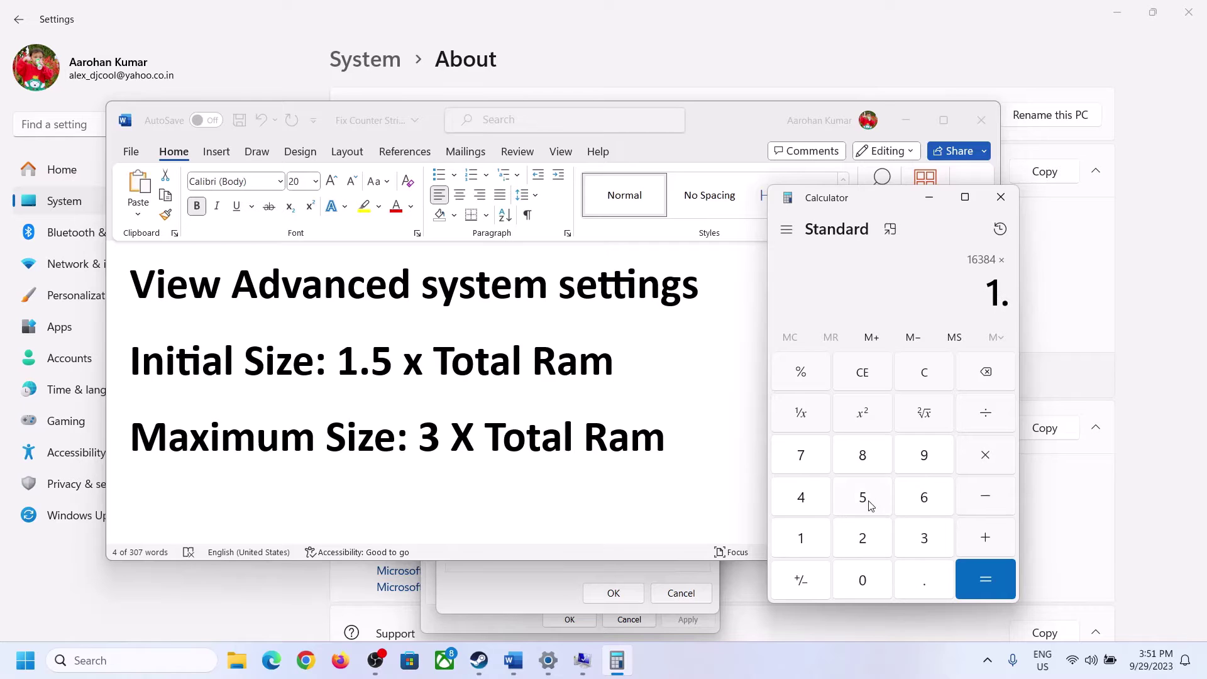
left_click(869, 502)
left_click(982, 569)
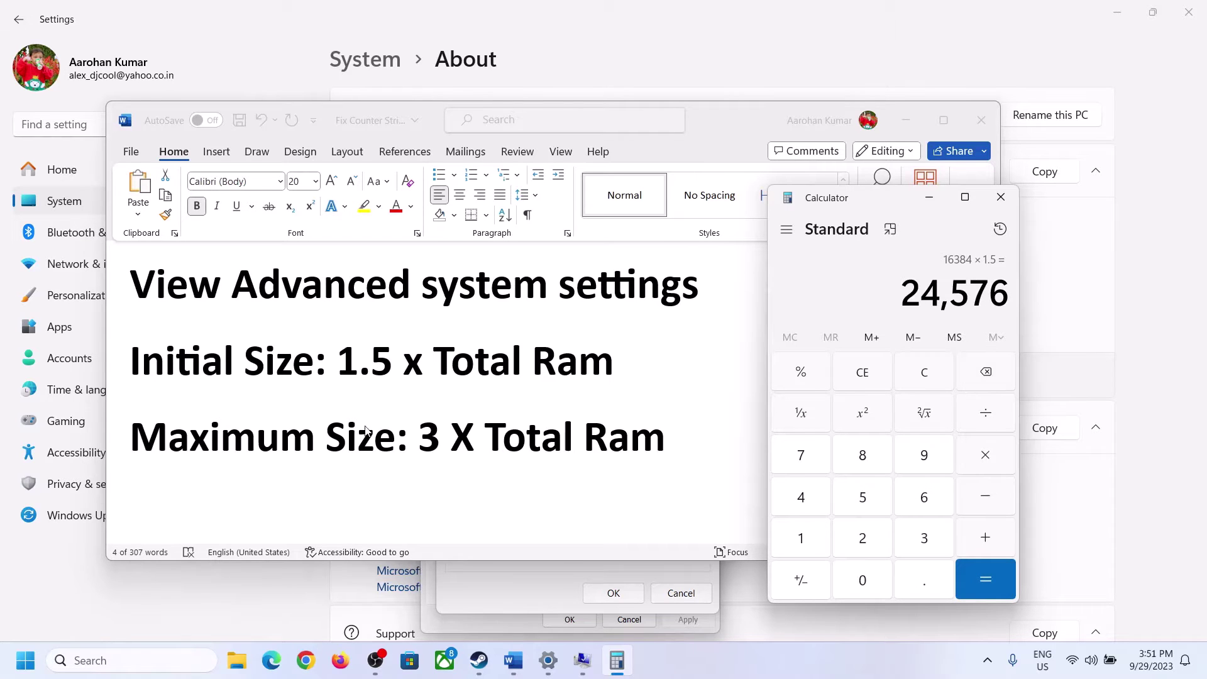
Set the initial size of drive C's custom paging file to 24576 MB and activate the maximum size entry.
left_click(533, 585)
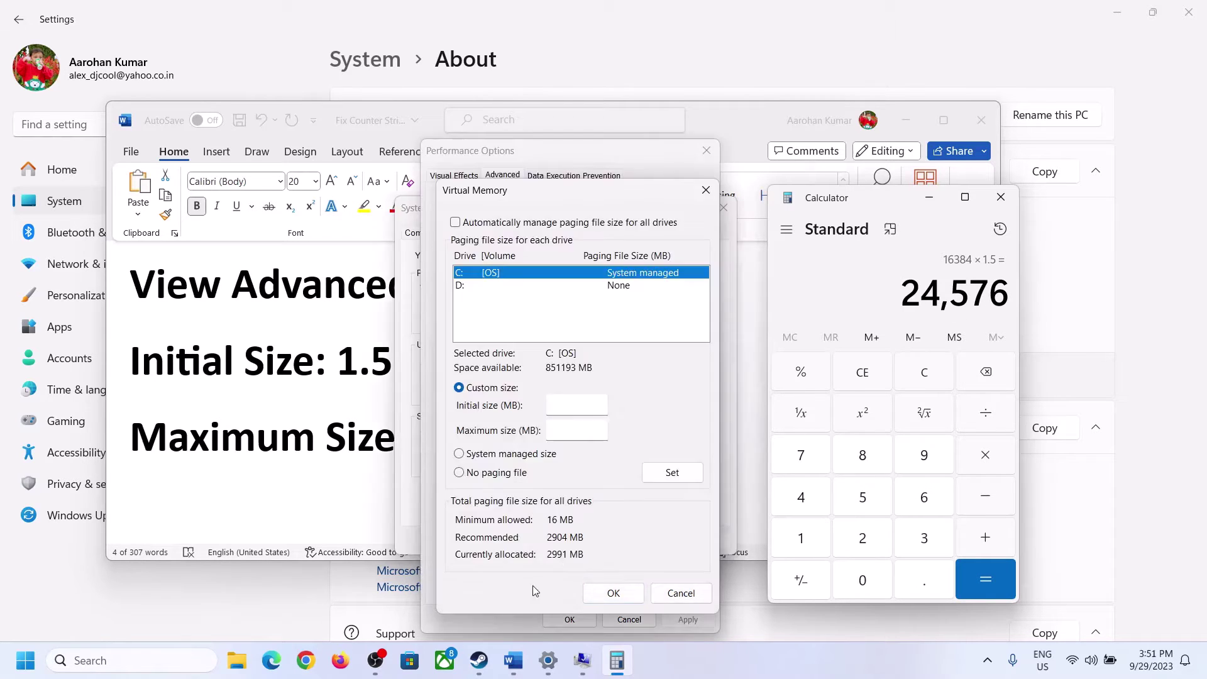
left_click(571, 407)
type("24576")
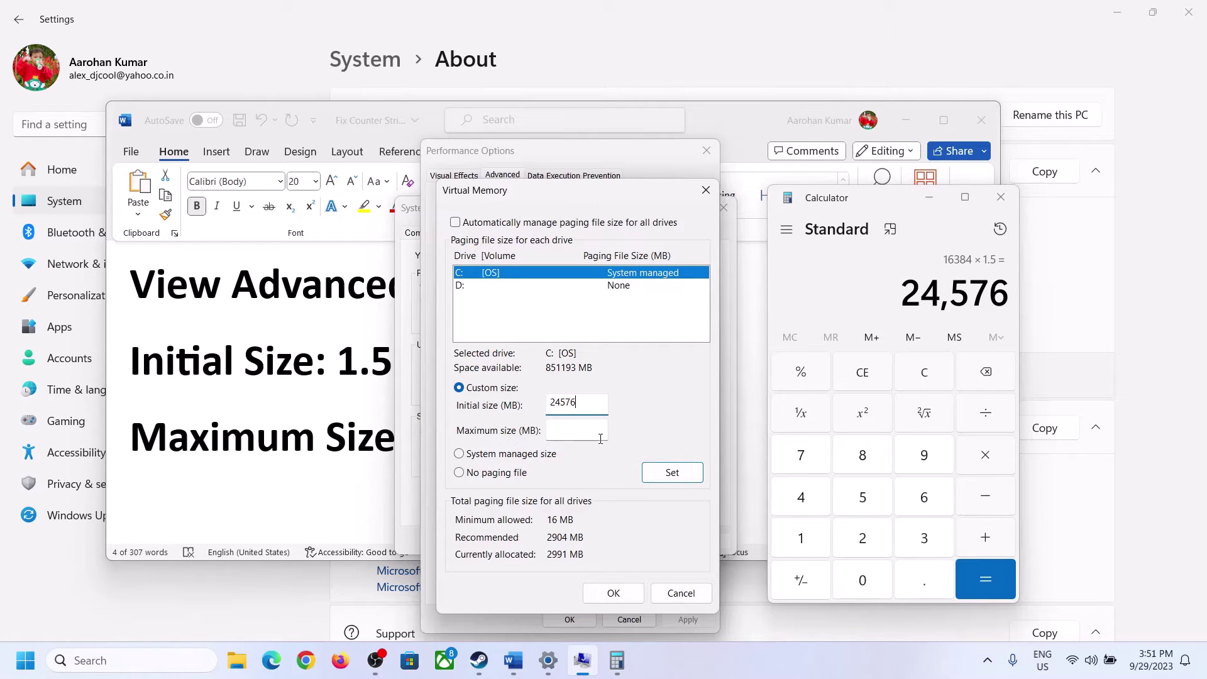
left_click(602, 429)
Review the guide's size formulas, clear Calculator, and recheck the installed RAM amount in Windows Settings.
key("alt+Tab")
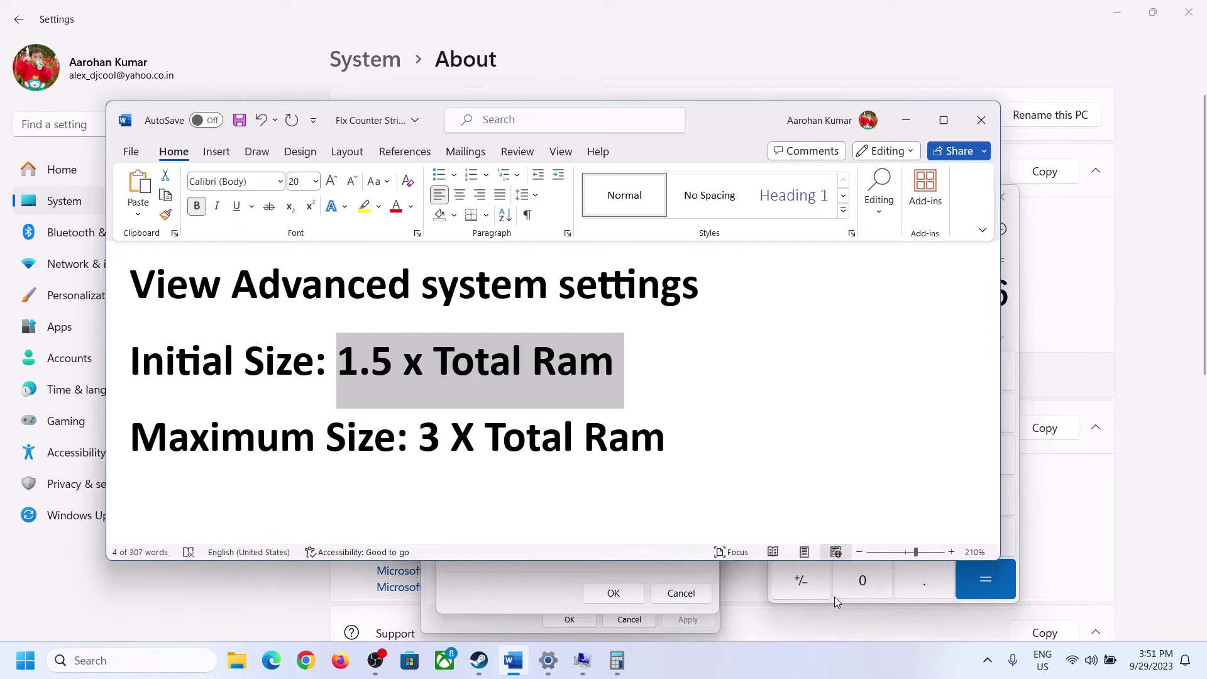
left_click(1015, 336)
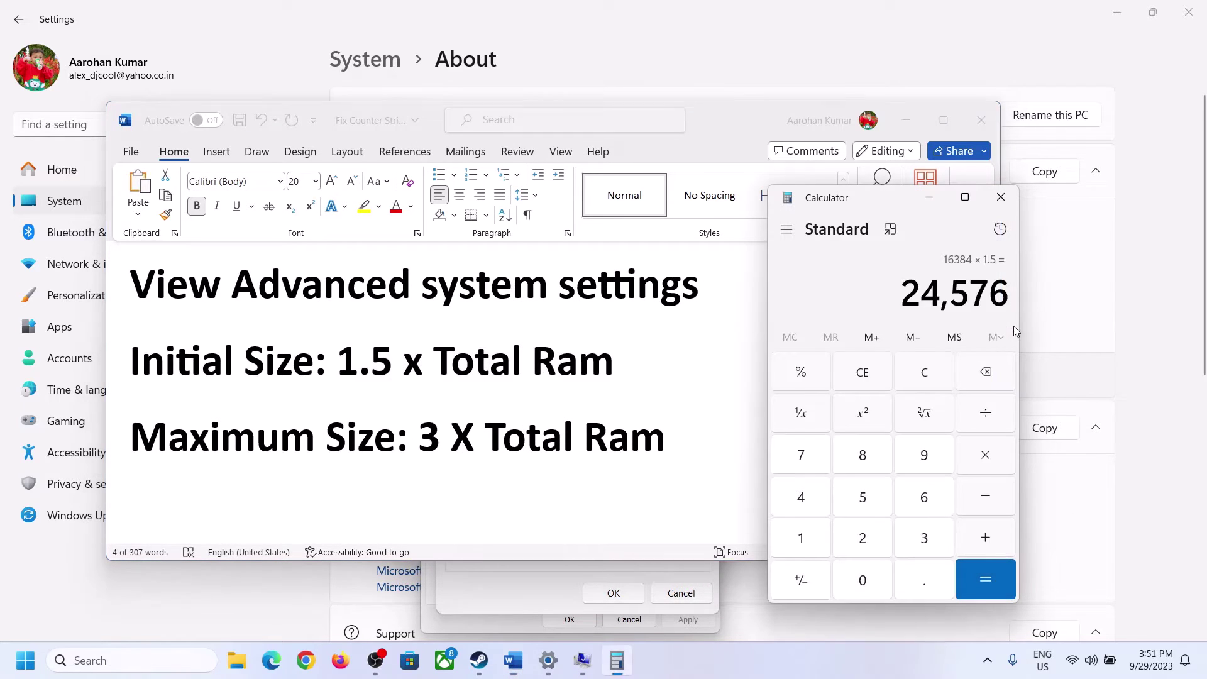
left_click(935, 372)
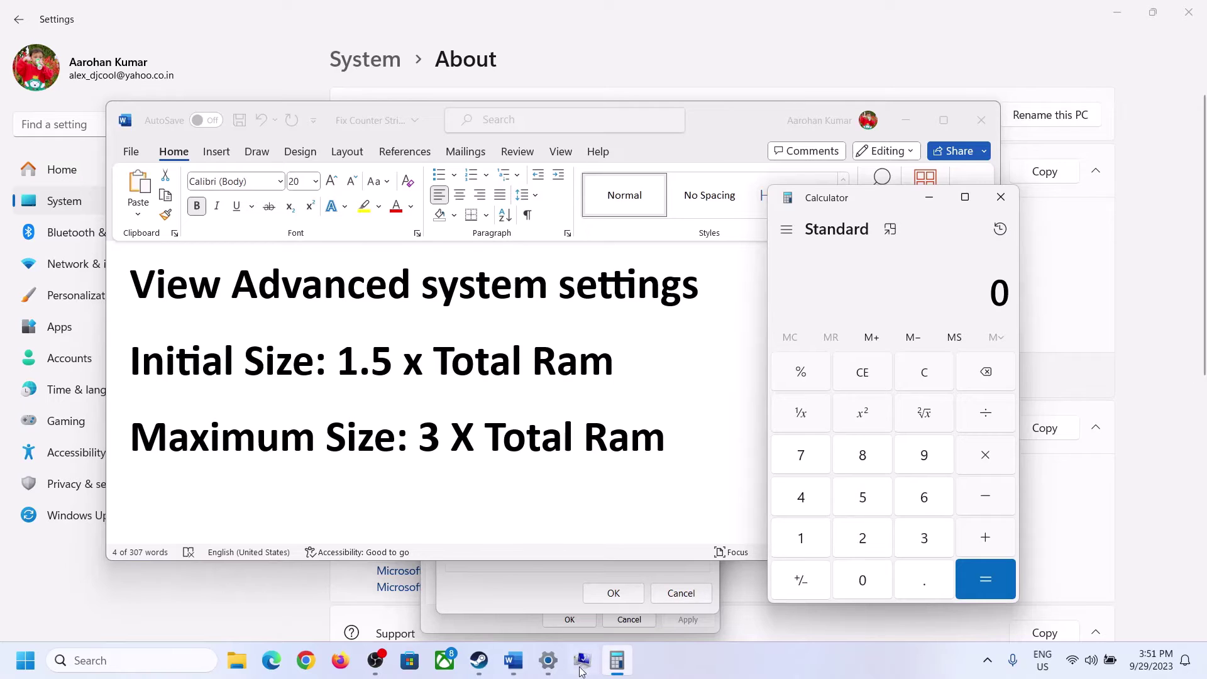
left_click(548, 660)
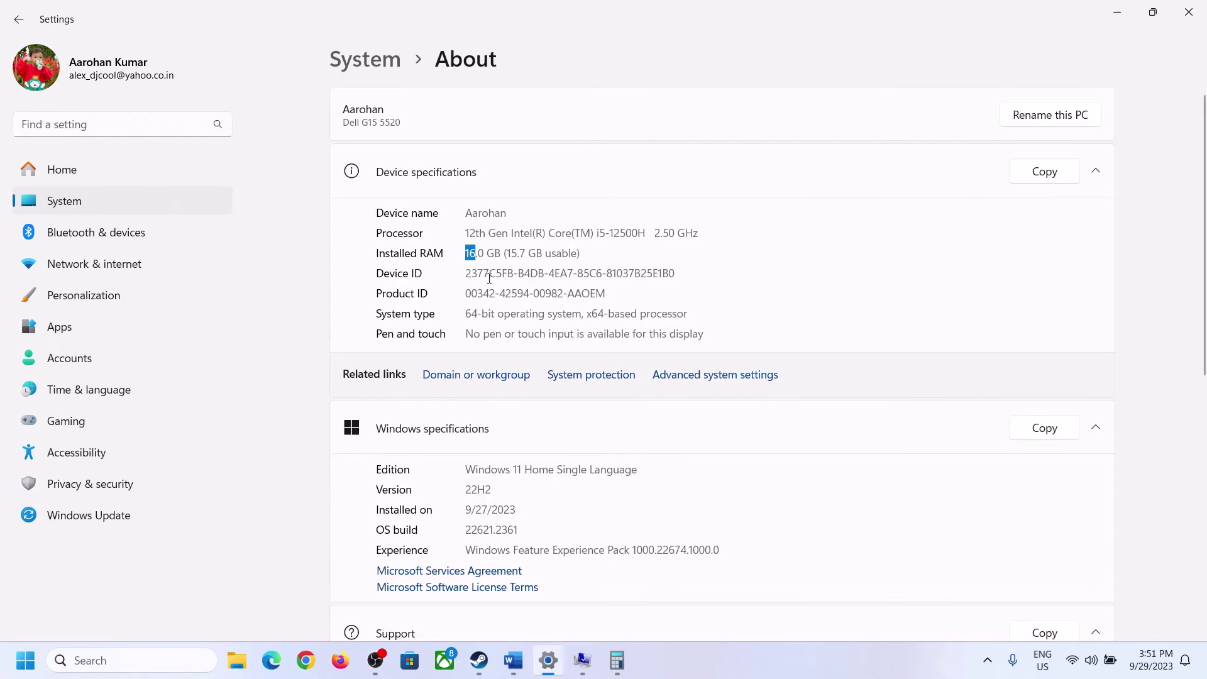
left_click(616, 659)
Calculate 16 × 1024 again to get the RAM in megabytes for the maximum paging file size.
left_click(814, 535)
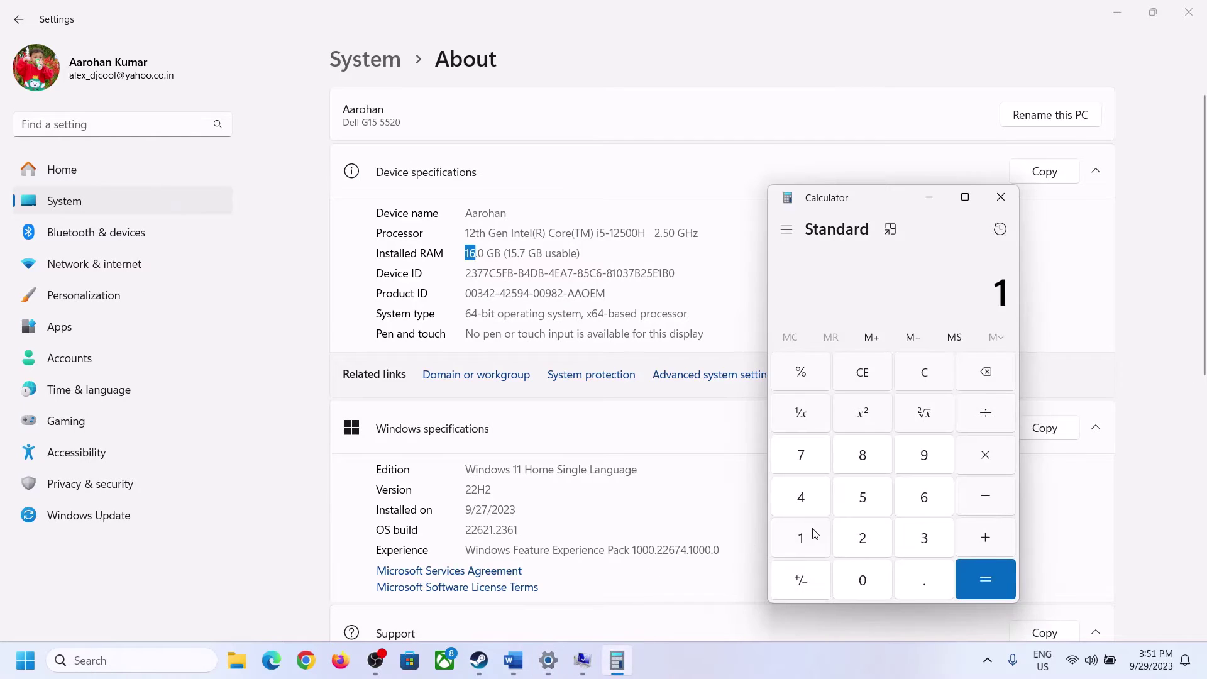
left_click(919, 498)
left_click(980, 454)
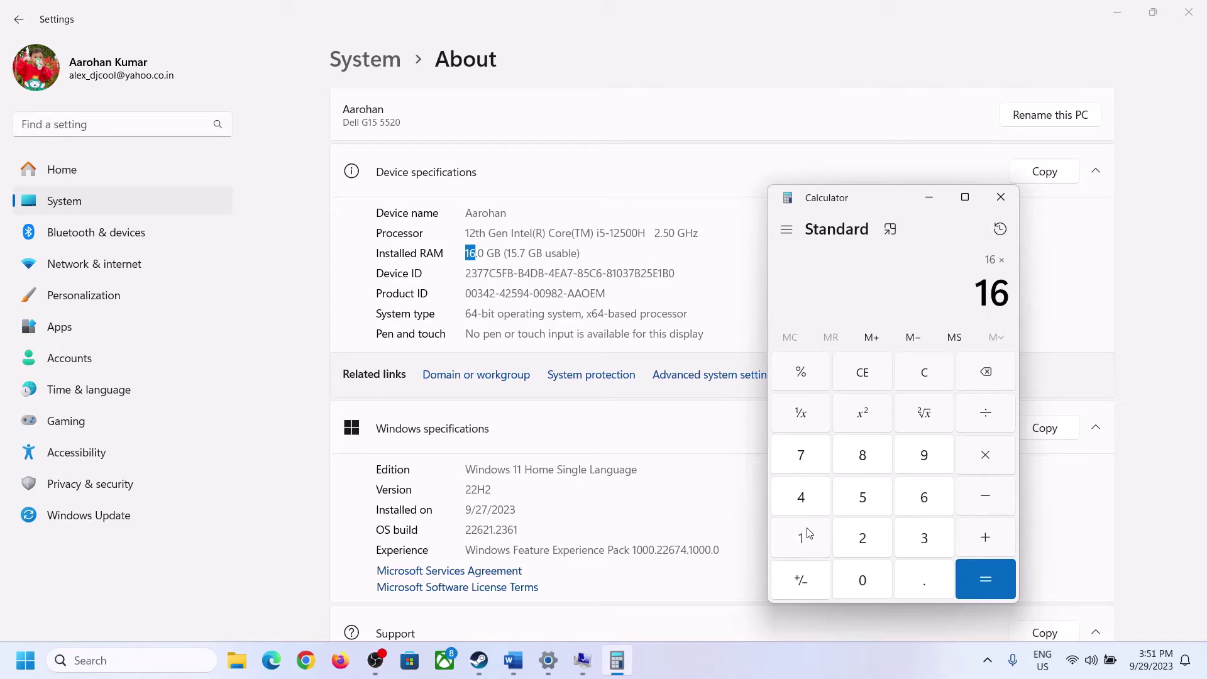
left_click(810, 533)
left_click(858, 573)
left_click(862, 538)
left_click(804, 497)
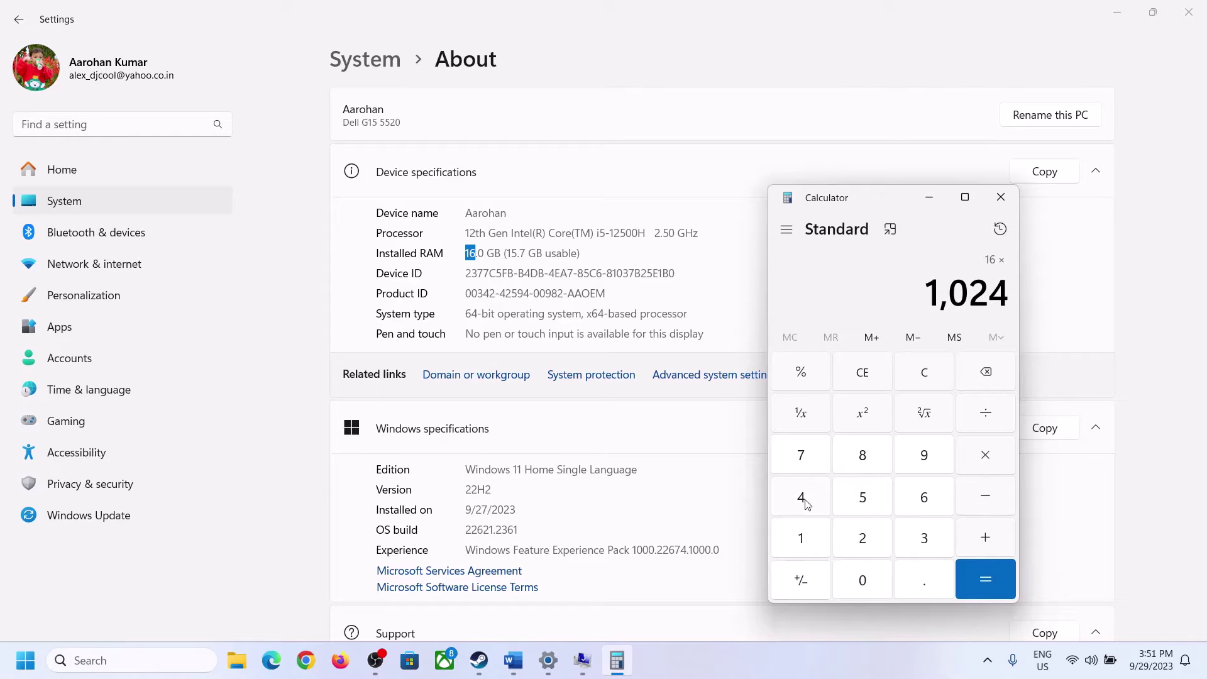
left_click(972, 594)
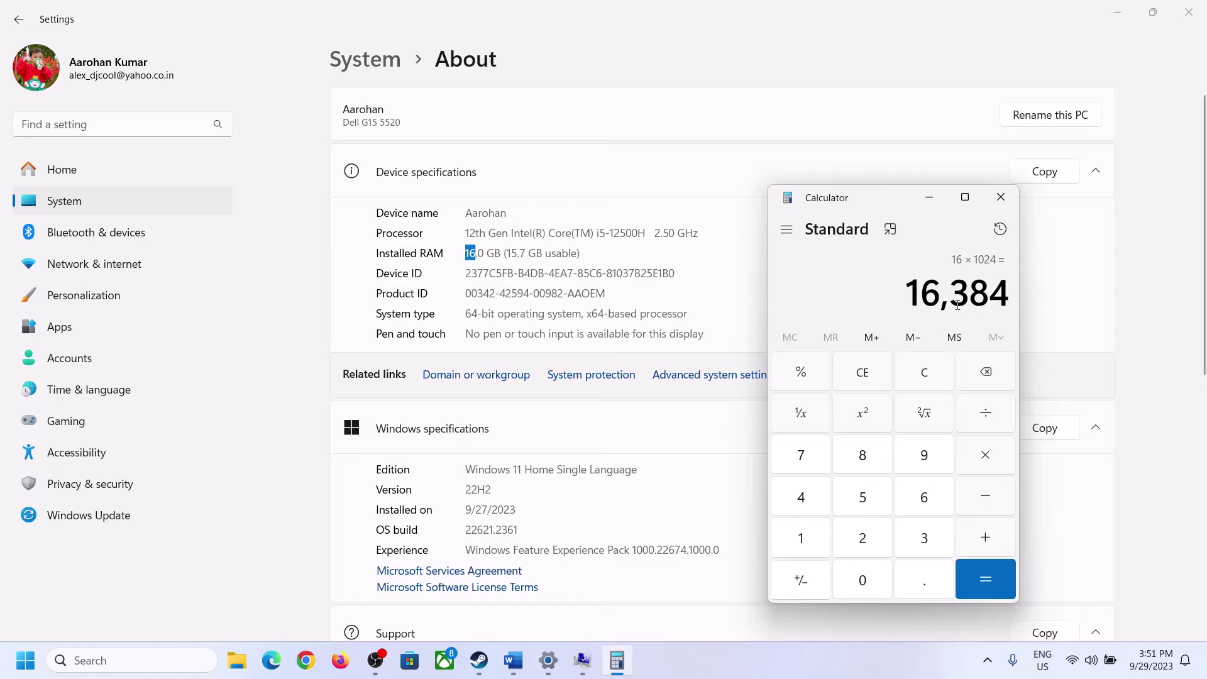
Check the guide's maximum size formula and multiply the calculated RAM in megabytes by 3.
left_click(514, 660)
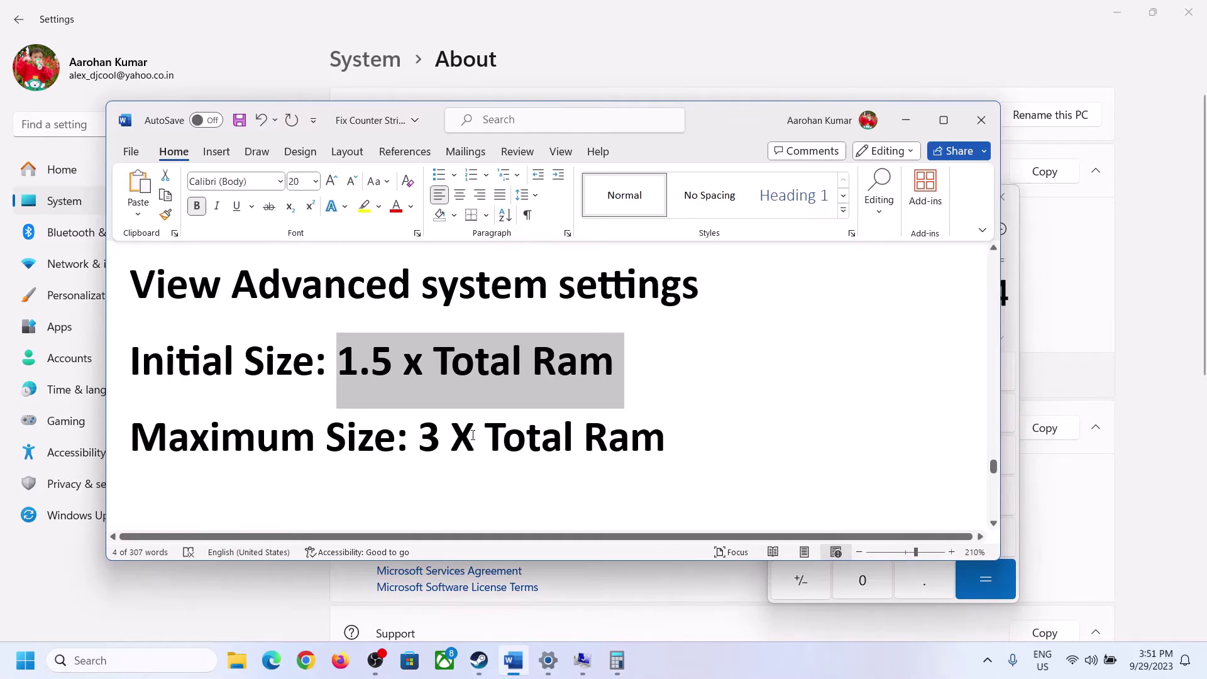
left_click(617, 660)
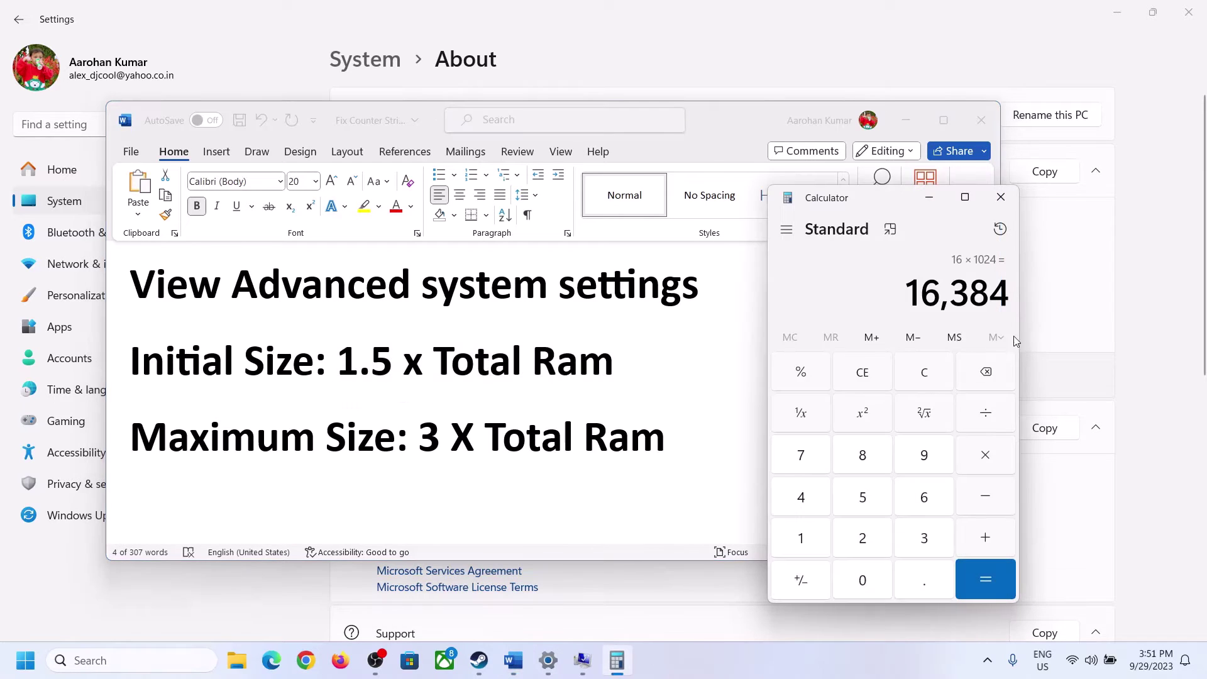
left_click(985, 461)
left_click(919, 539)
left_click(995, 575)
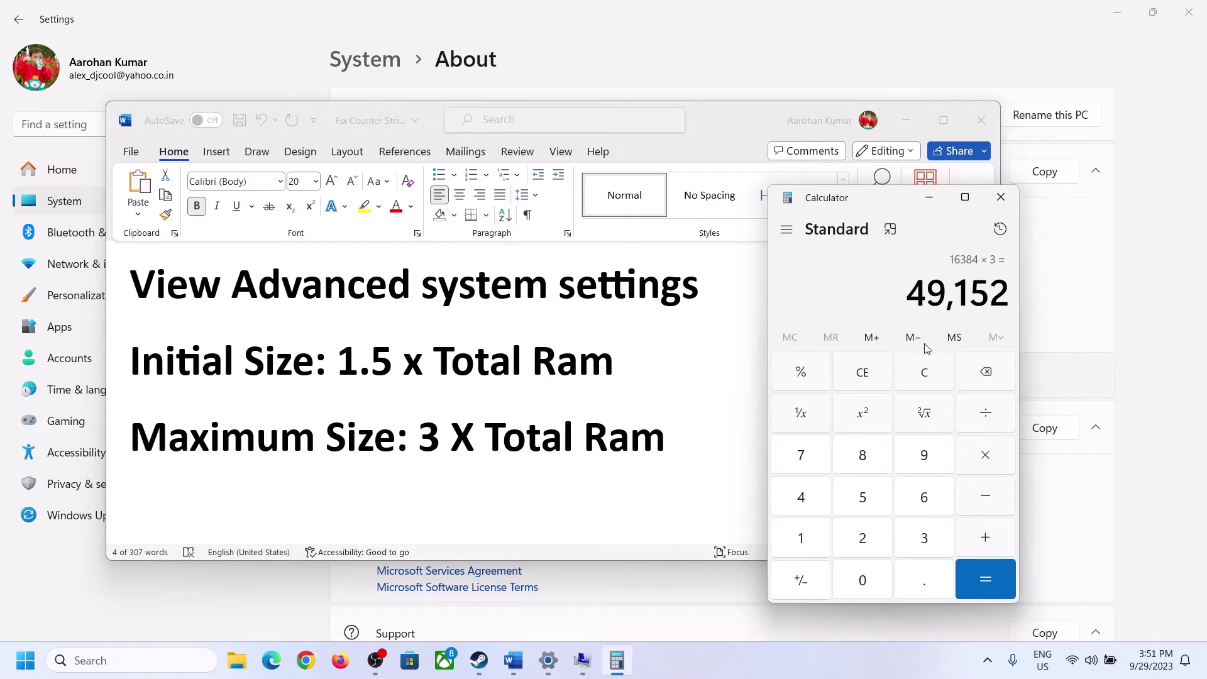
Set the maximum size of drive C's custom paging file to 49152 MB and apply the virtual memory settings.
mouse_move(566, 665)
left_click(631, 545)
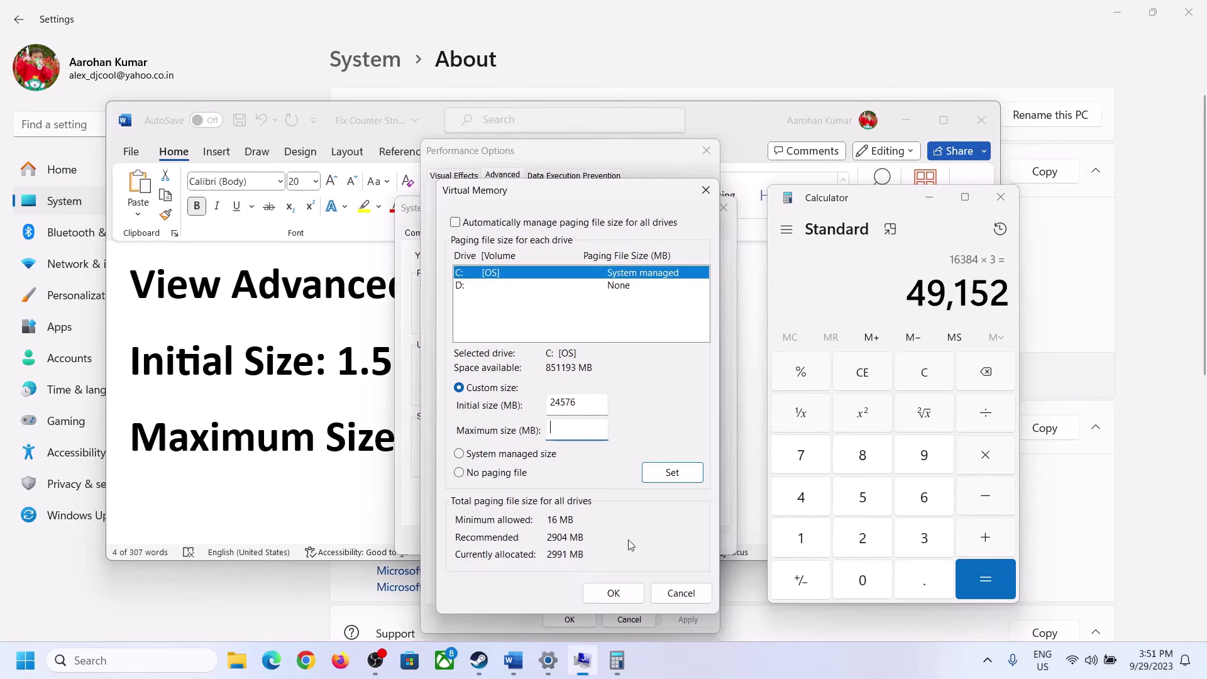
type("49152")
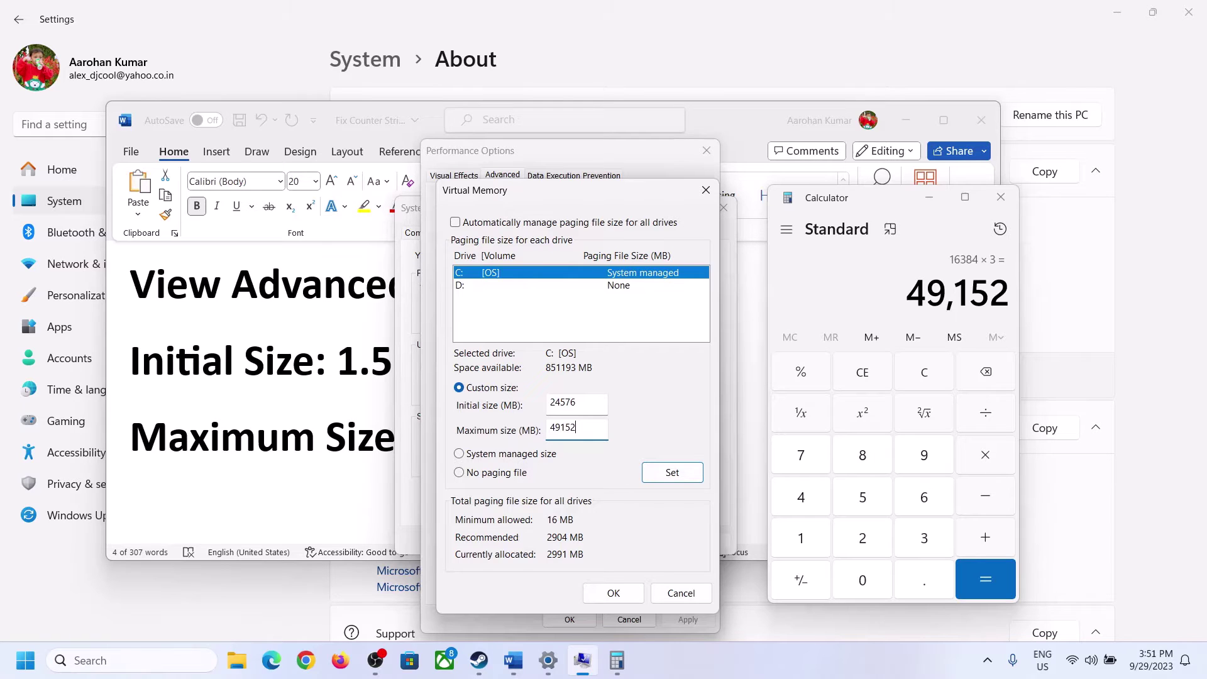
left_click(671, 472)
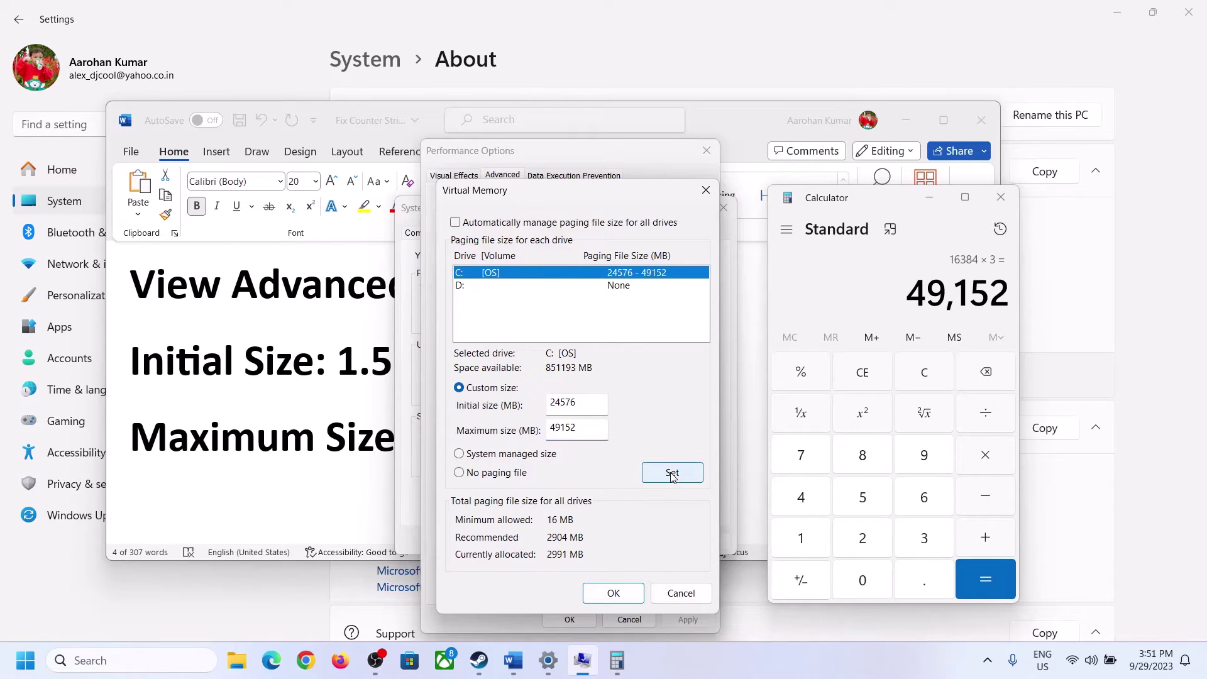
left_click(615, 594)
left_click(748, 389)
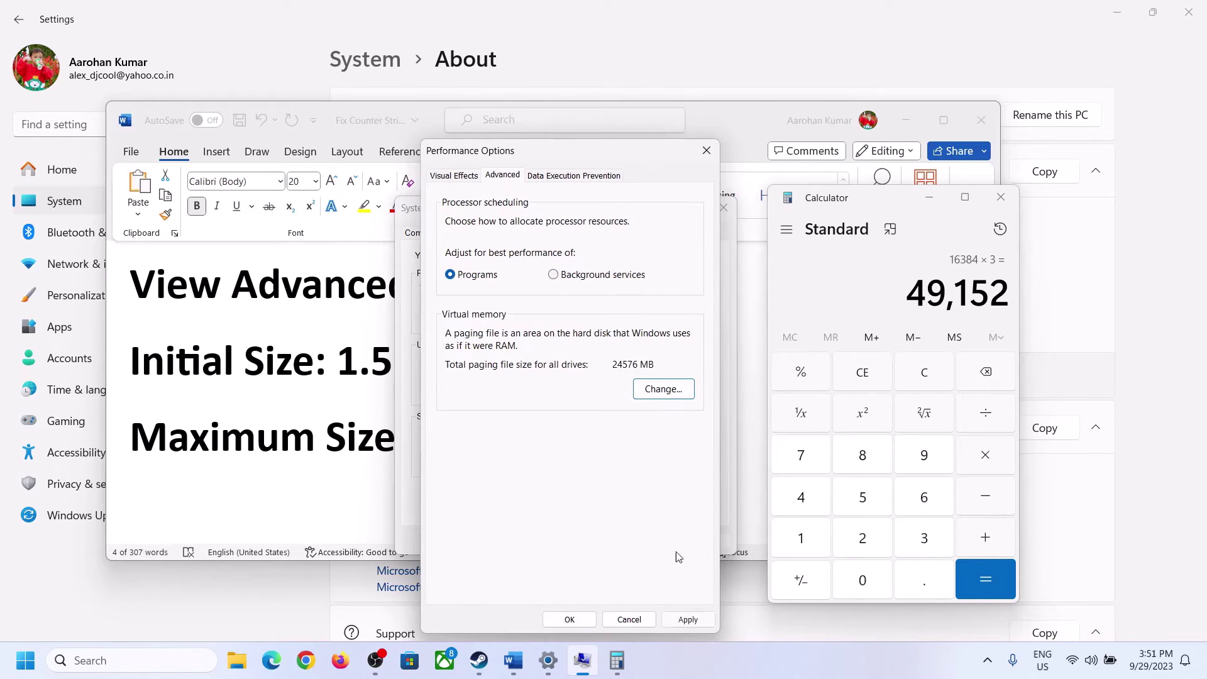
Confirm Performance Options and System Properties, and dismiss the restart prompt without restarting.
left_click(570, 620)
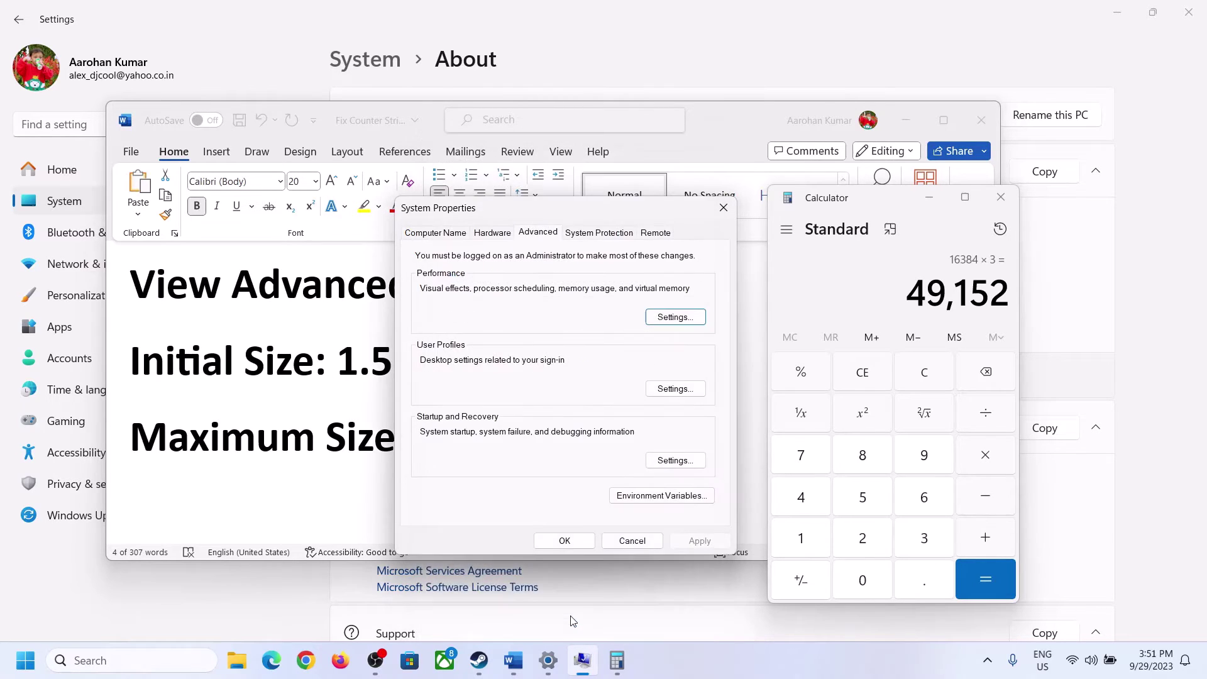
left_click(575, 540)
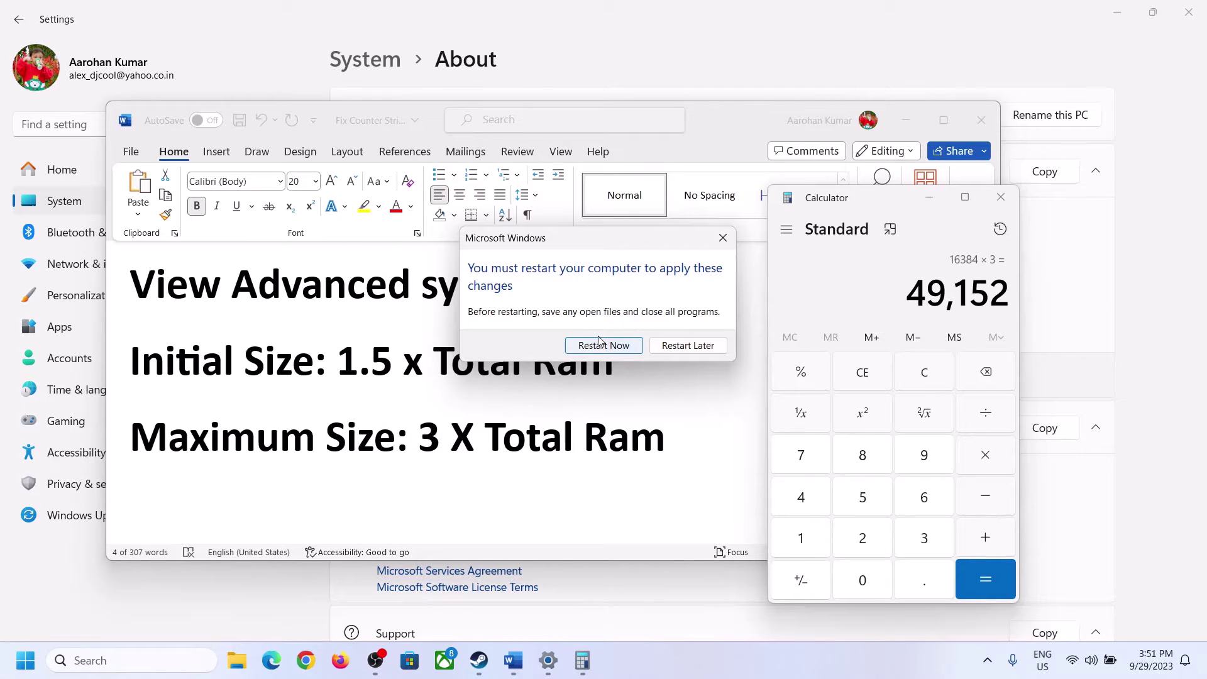
left_click(723, 238)
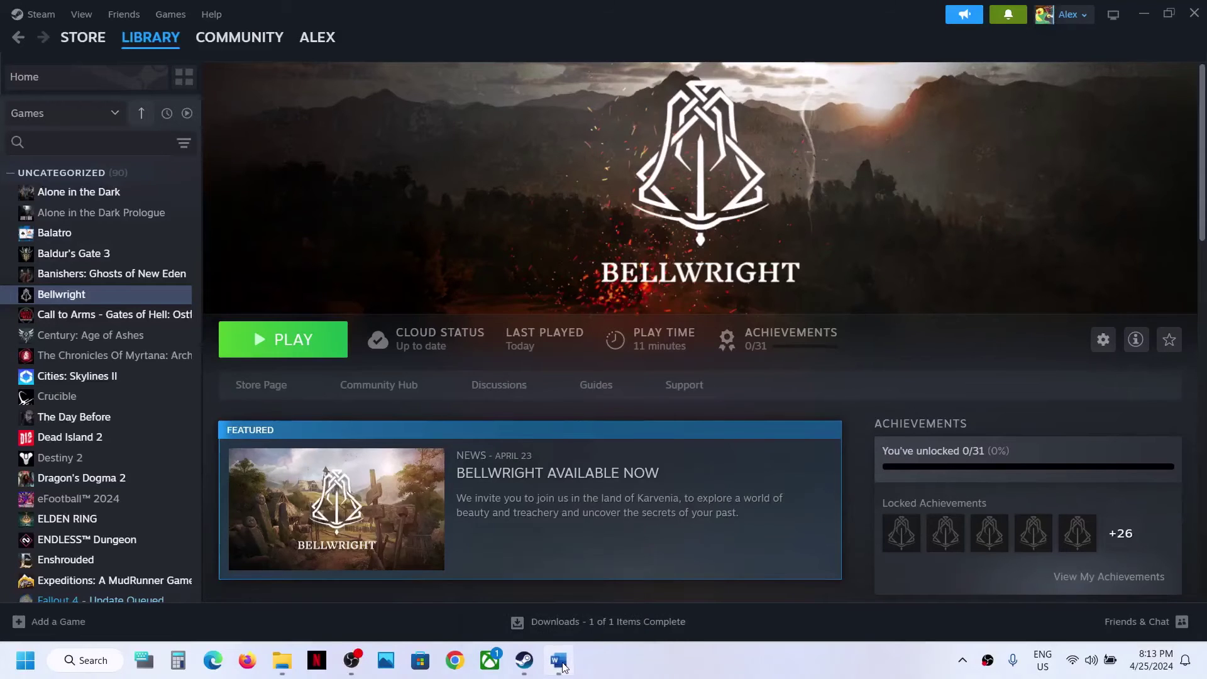
Read Step 9 of the Word guide on backing up and renaming or deleting the save game files.
left_click(558, 660)
scroll(438, 377, "down", 7)
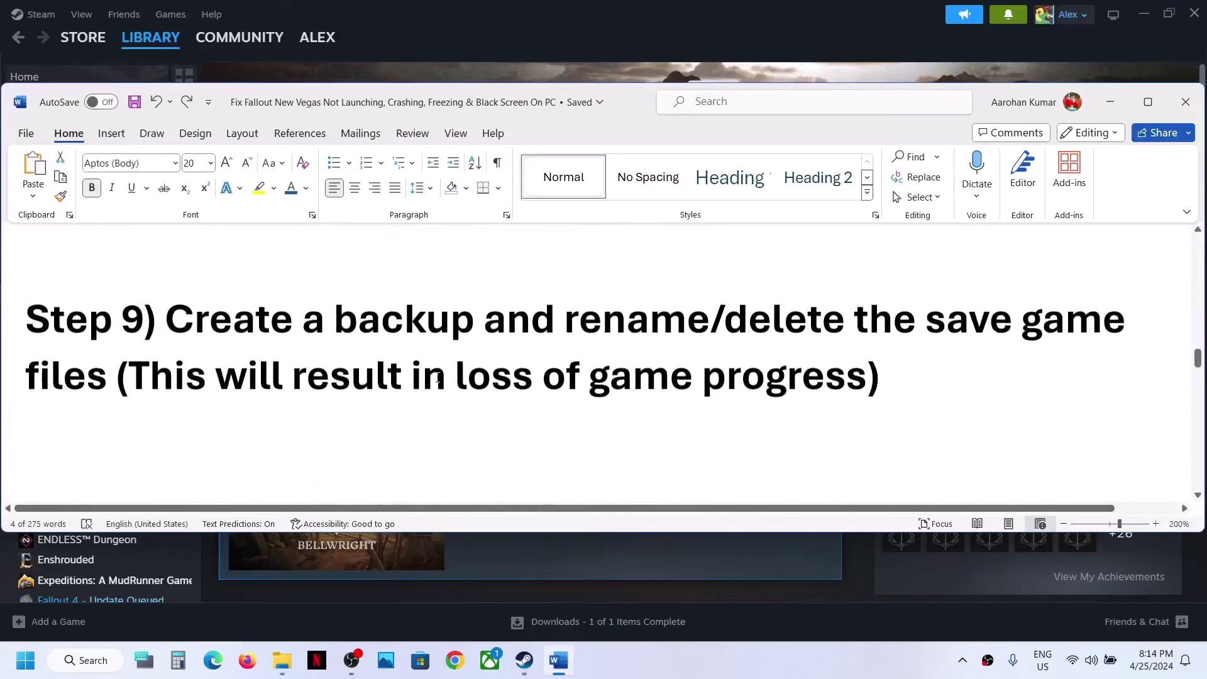
left_click_drag(860, 286, 65, 366)
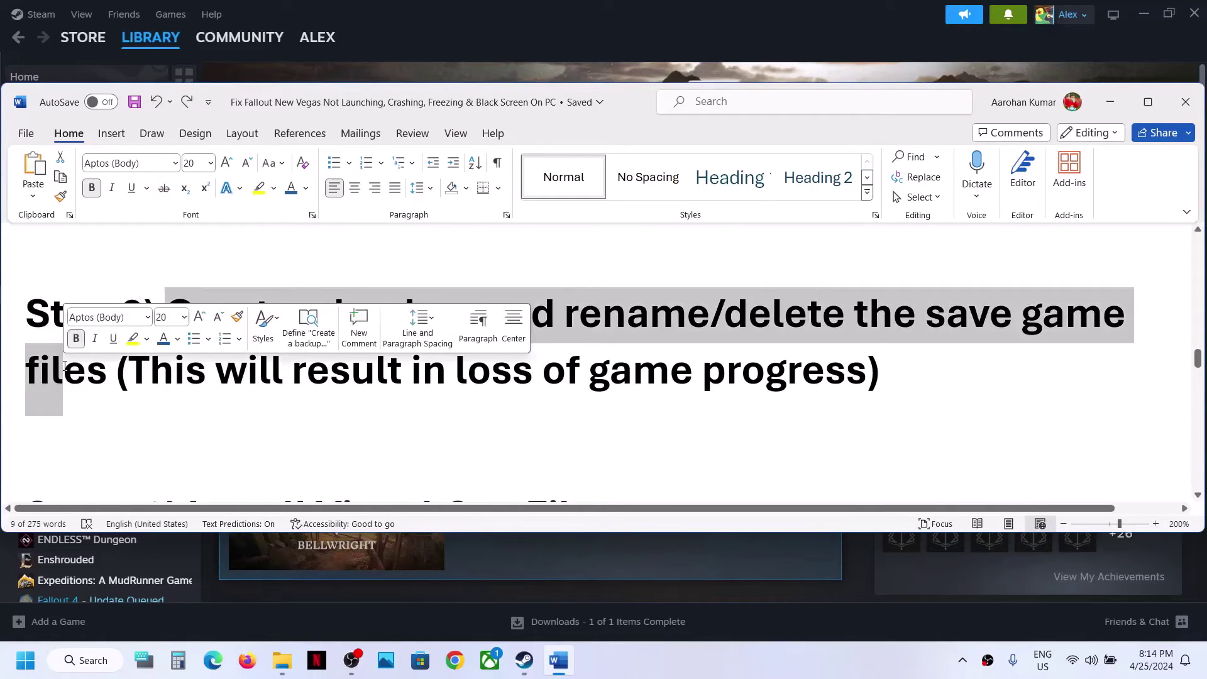
left_click(170, 386)
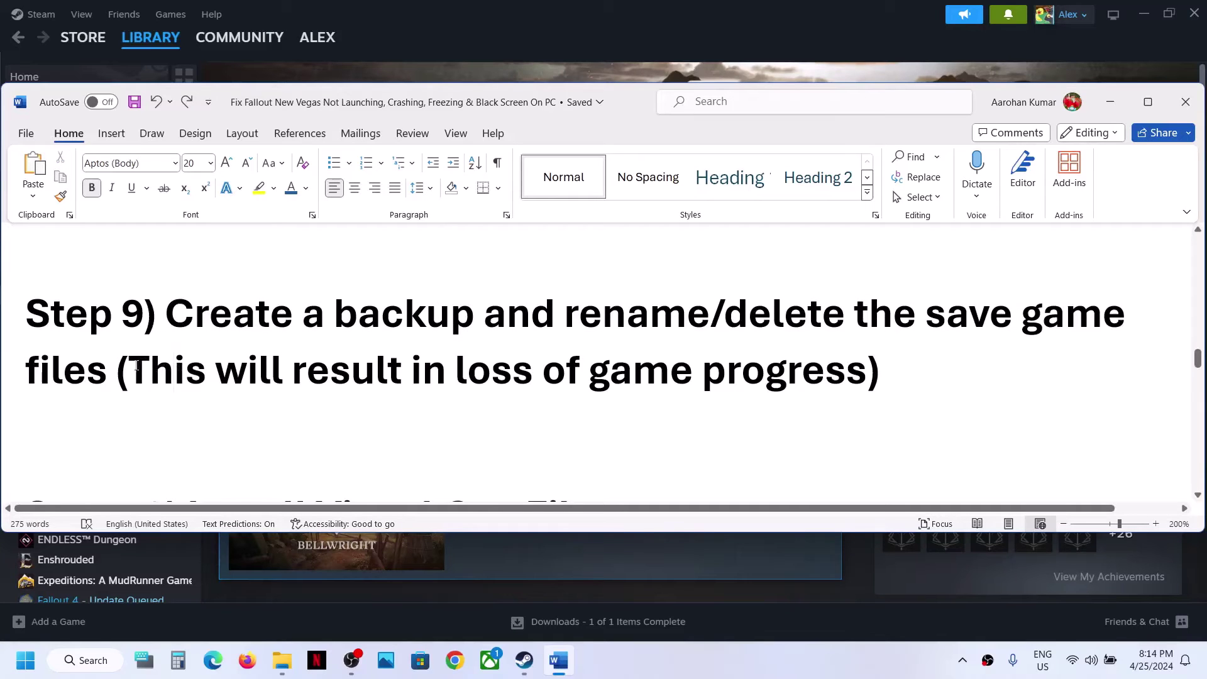
left_click_drag(134, 364, 903, 357)
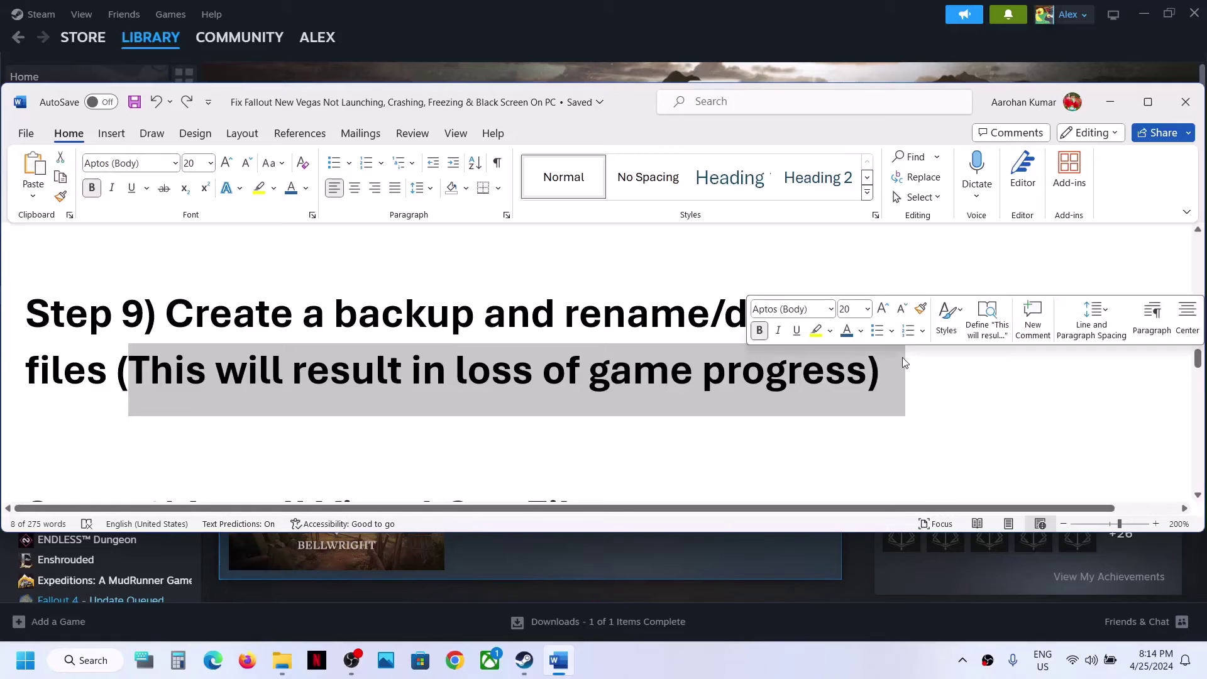
left_click(501, 312)
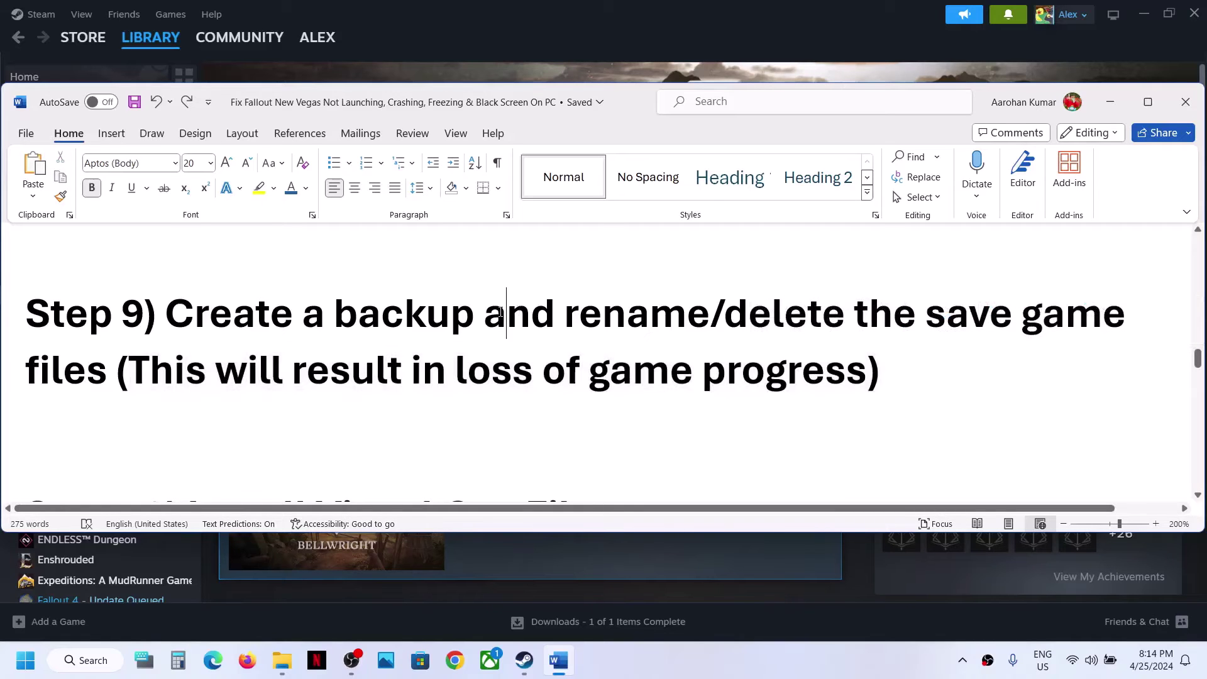
left_click(650, 42)
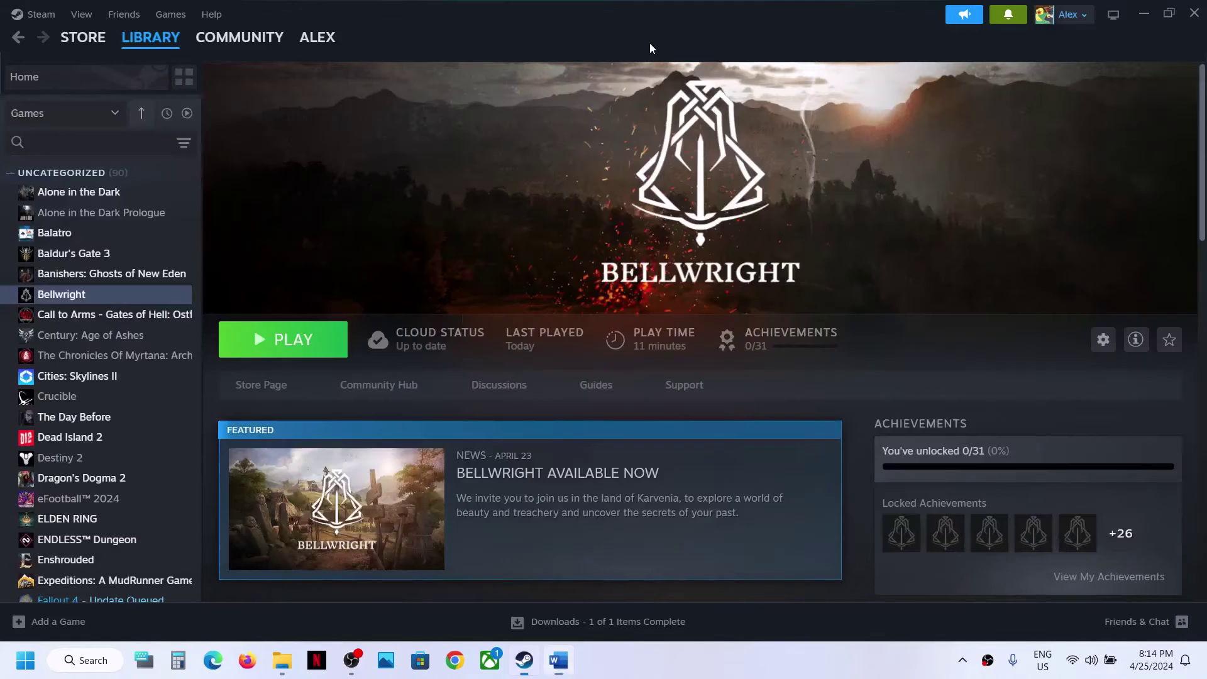
Switch to File Explorer and open the current account's profile folder under Users on drive C.
left_click(283, 666)
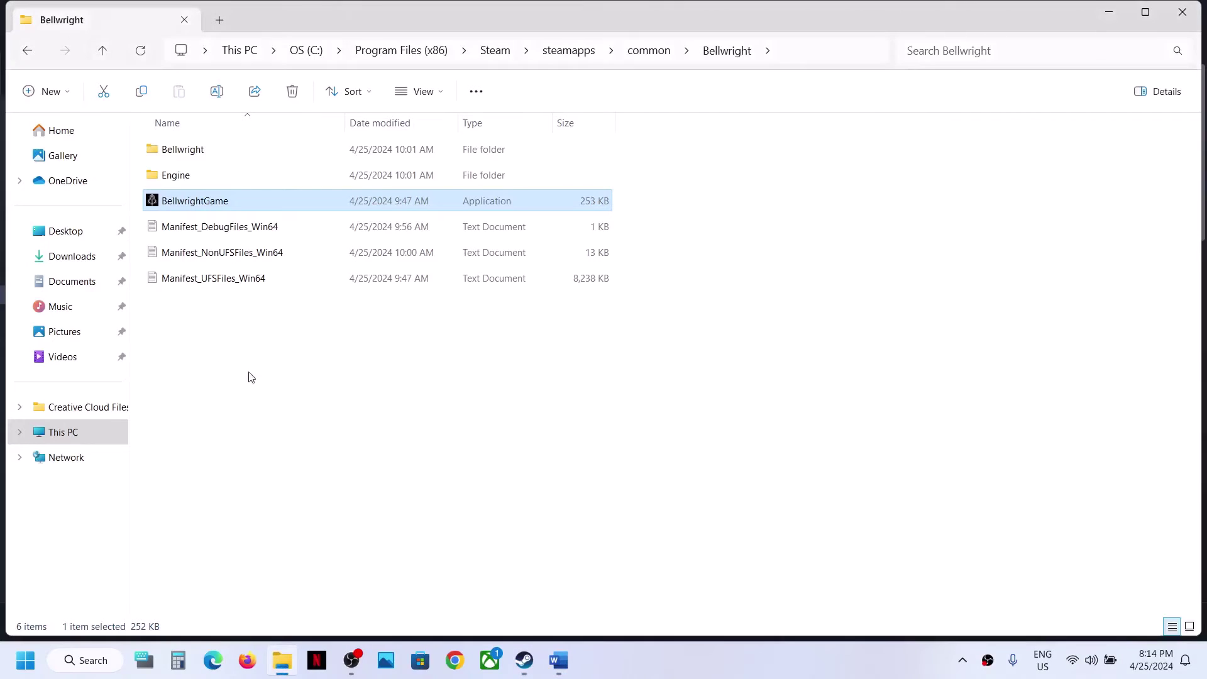
left_click(50, 432)
double_click(228, 156)
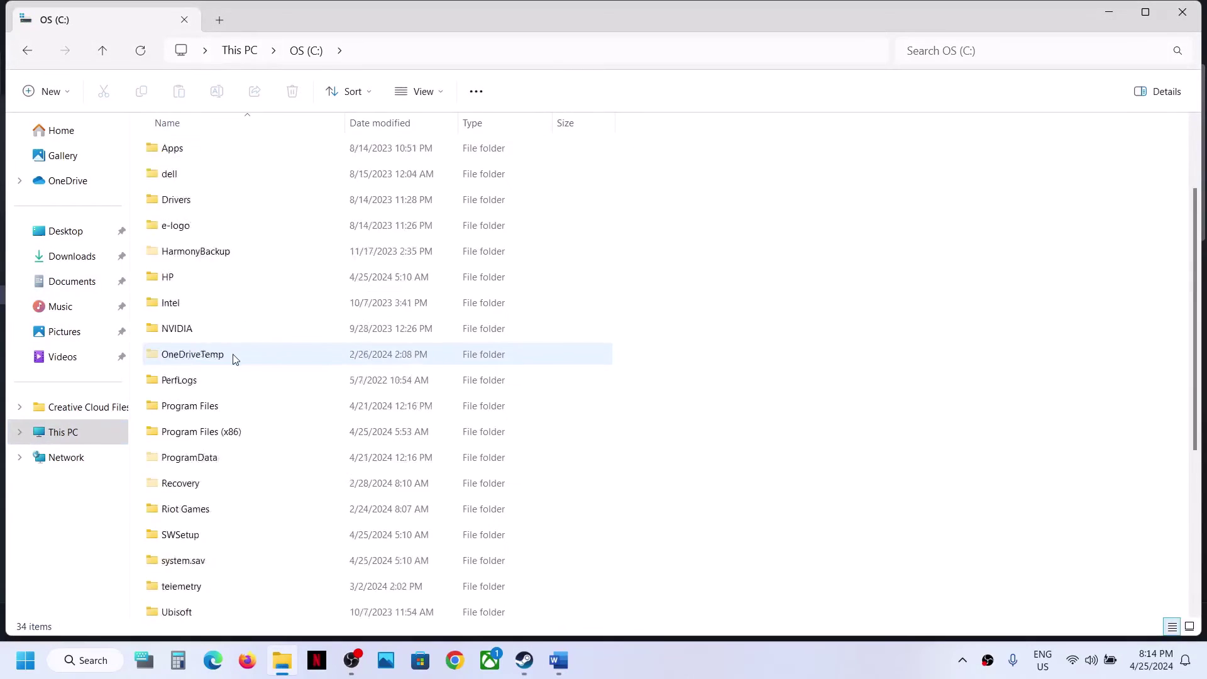
scroll(233, 358, "down", 5)
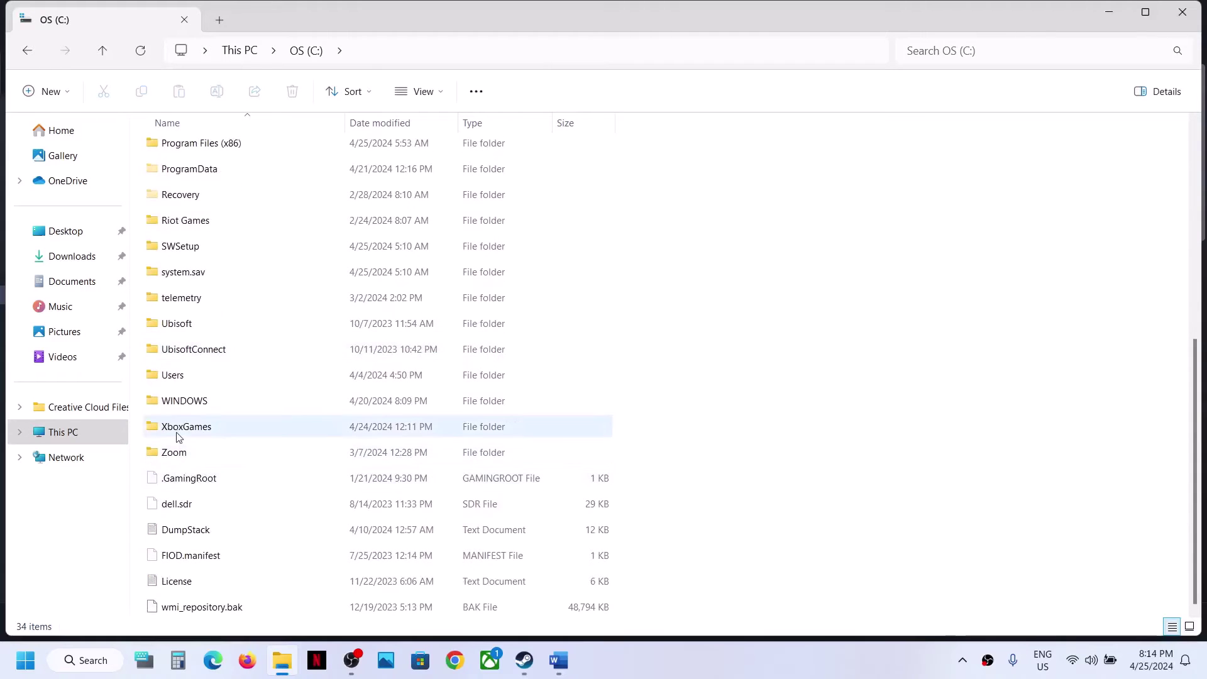
double_click(171, 380)
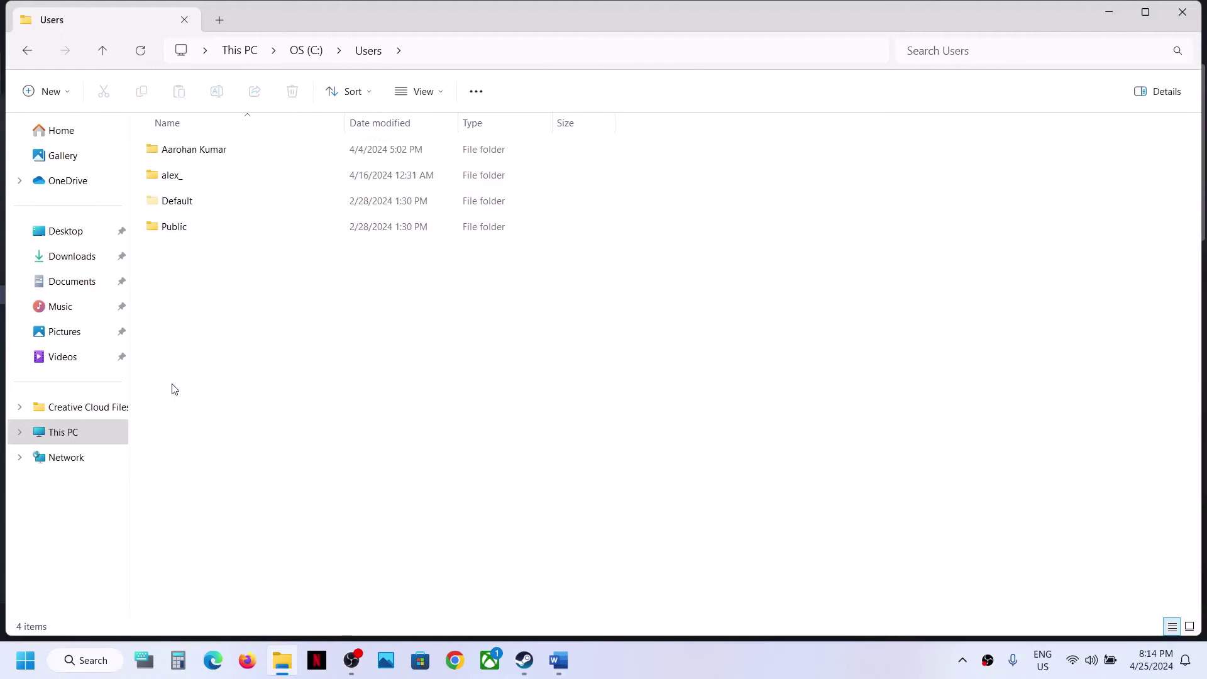
double_click(199, 176)
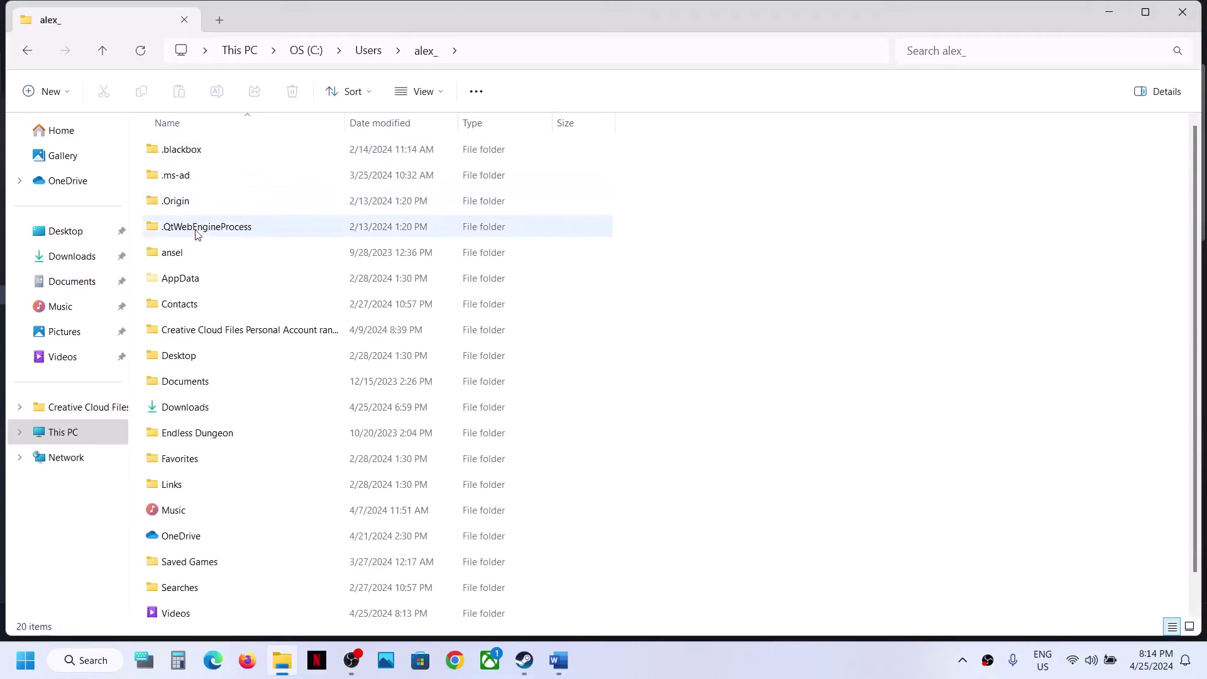
Check that hidden items are set to show, and open the Local folder inside AppData.
left_click(186, 281)
left_click(445, 94)
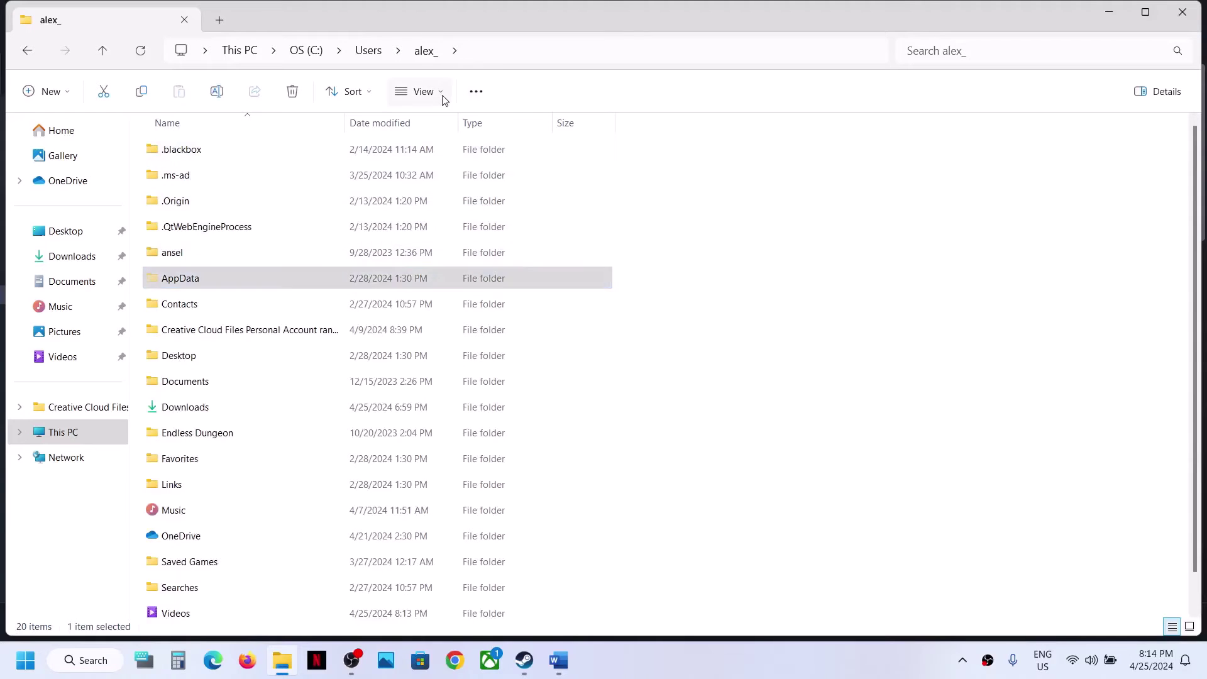
mouse_move(424, 386)
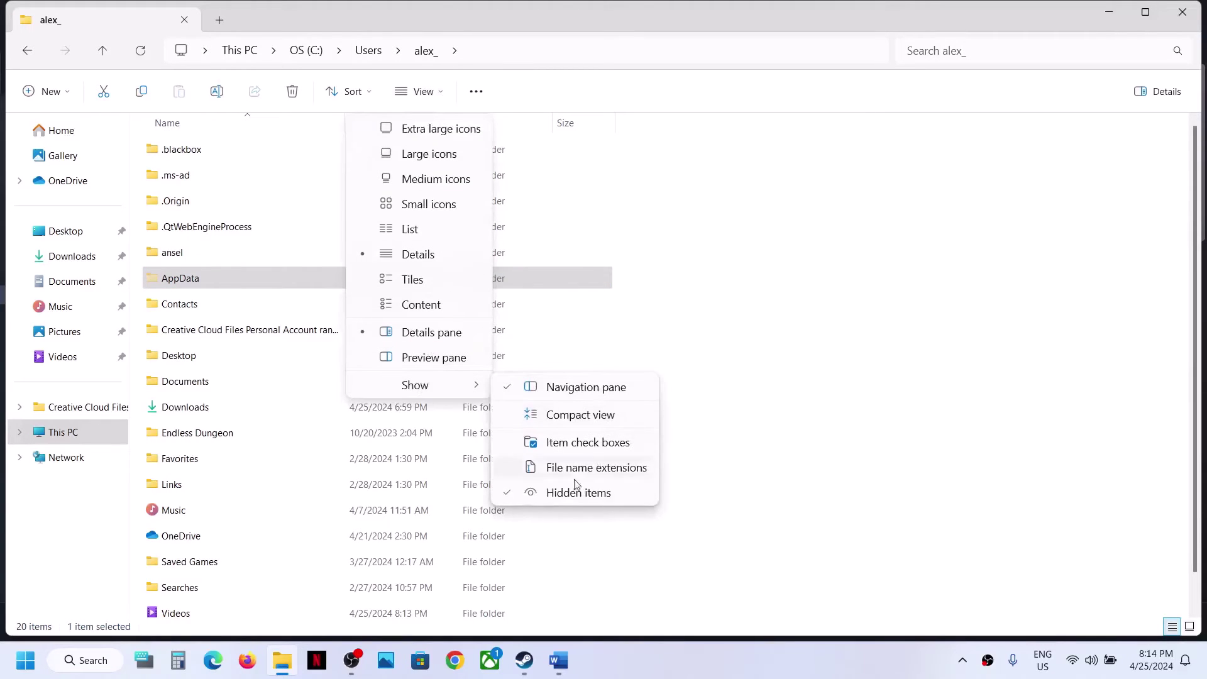
double_click(181, 277)
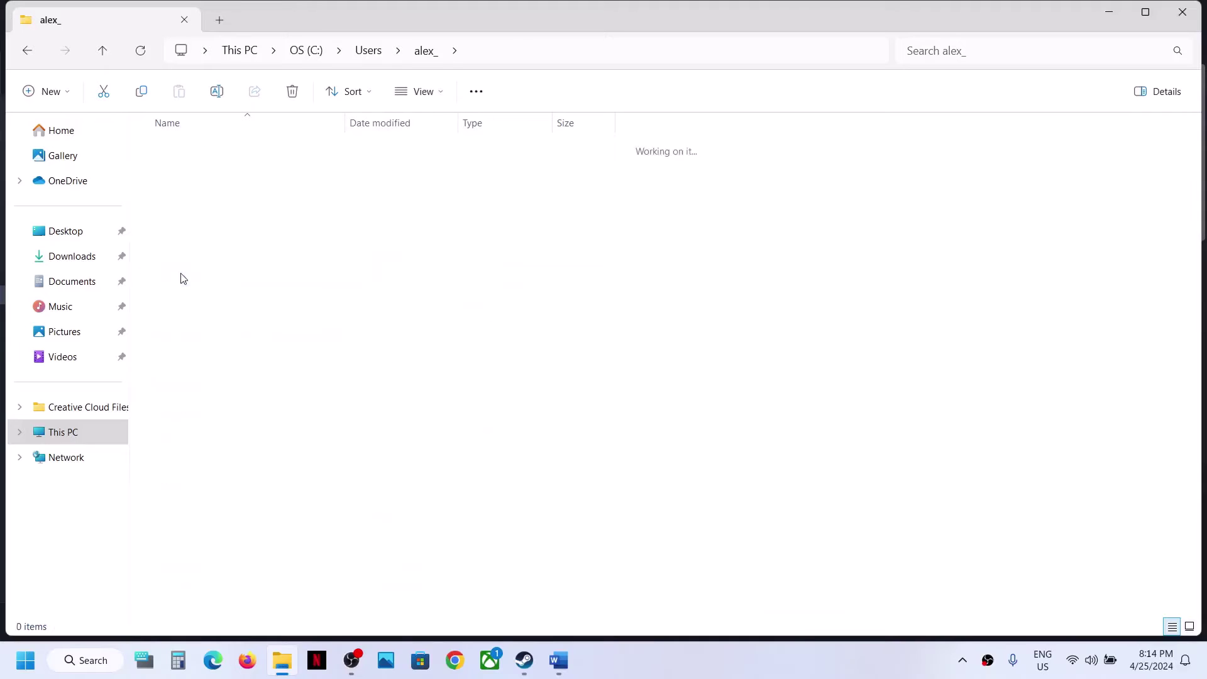
double_click(203, 157)
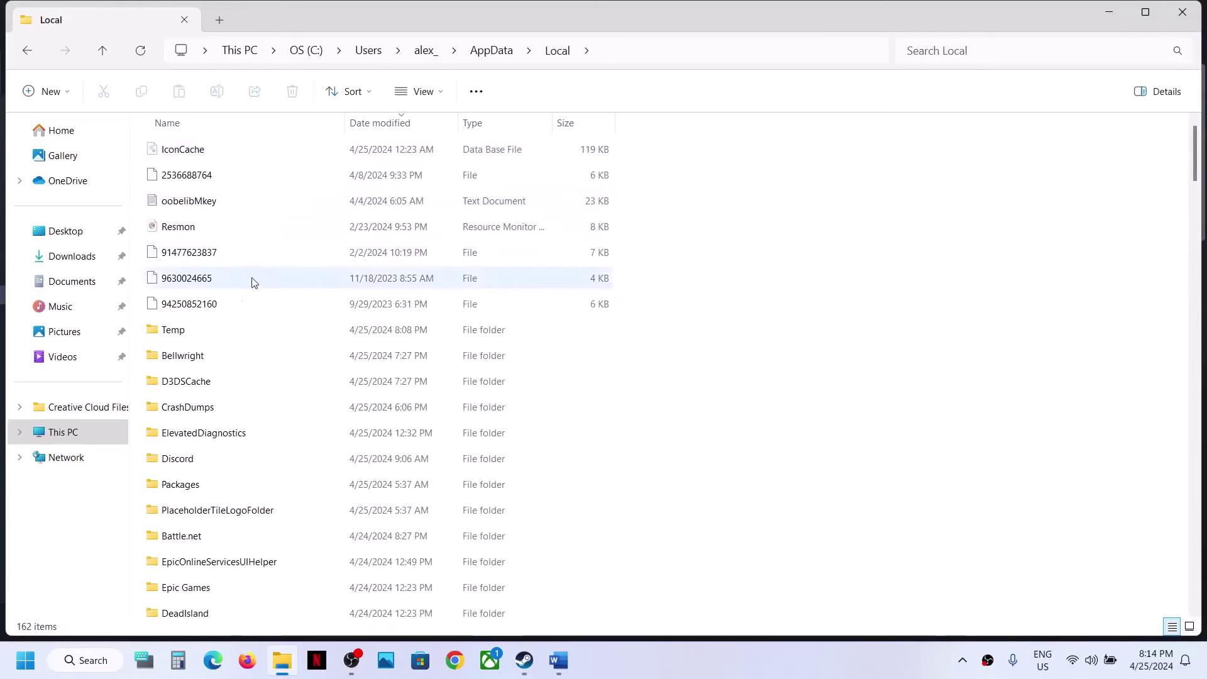
Open the Bellwright folder's Saved\SaveGames subfolder to inspect the save game location.
left_click(210, 362)
double_click(210, 362)
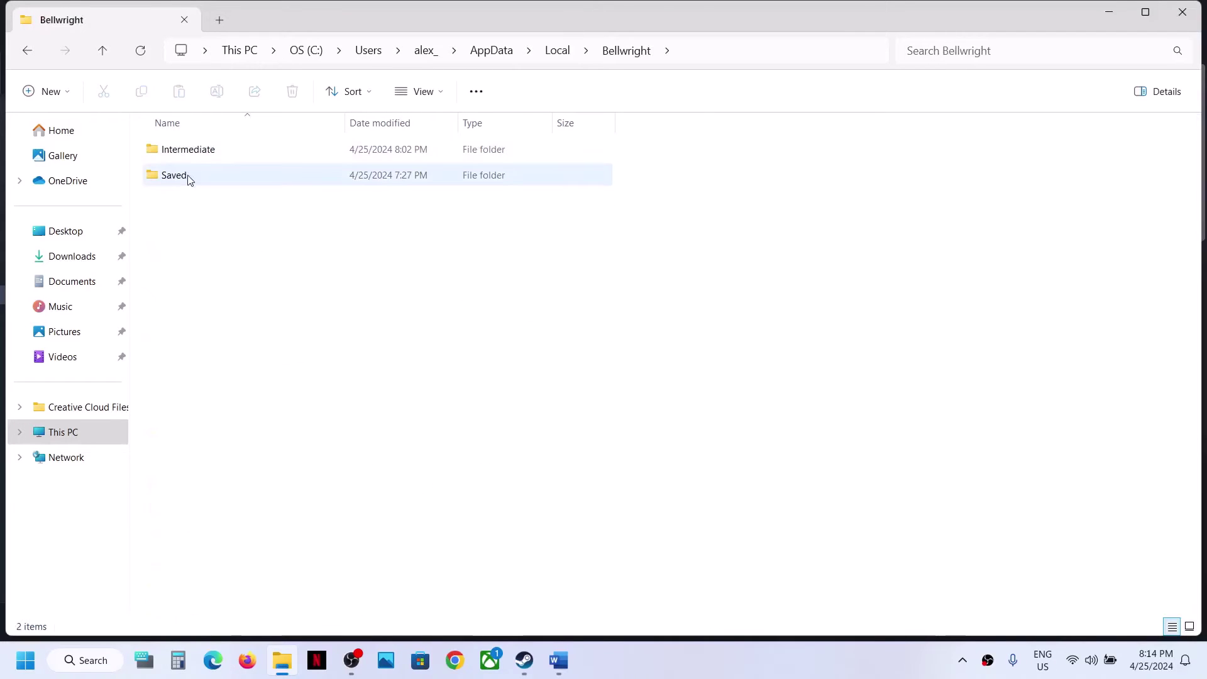
double_click(189, 176)
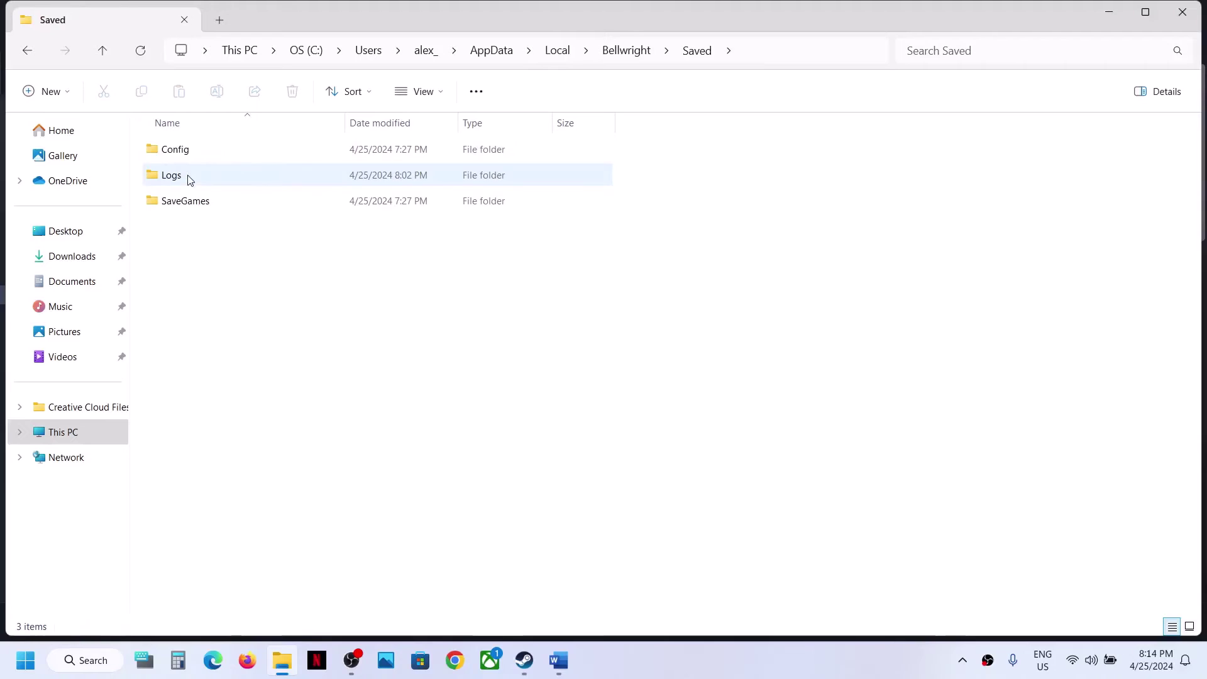
double_click(216, 201)
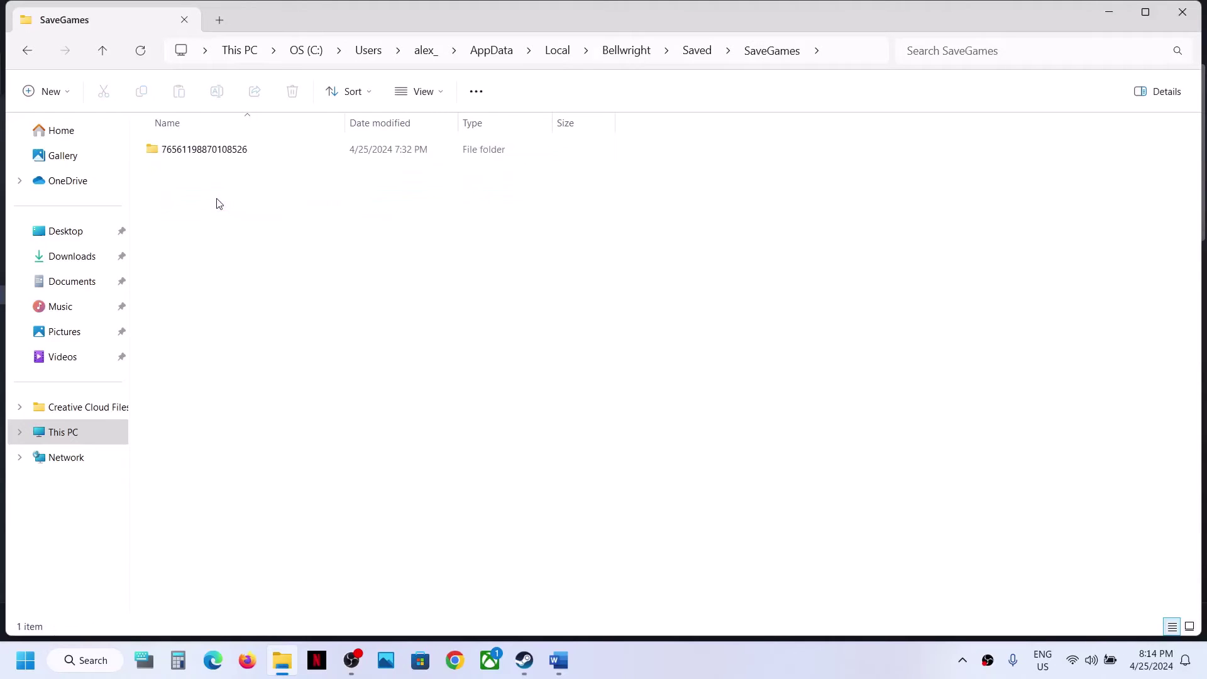
Go back up to AppData\Local and rename the Bellwright folder as Bellwright.old.
left_click(104, 53)
left_click(104, 54)
left_click(105, 54)
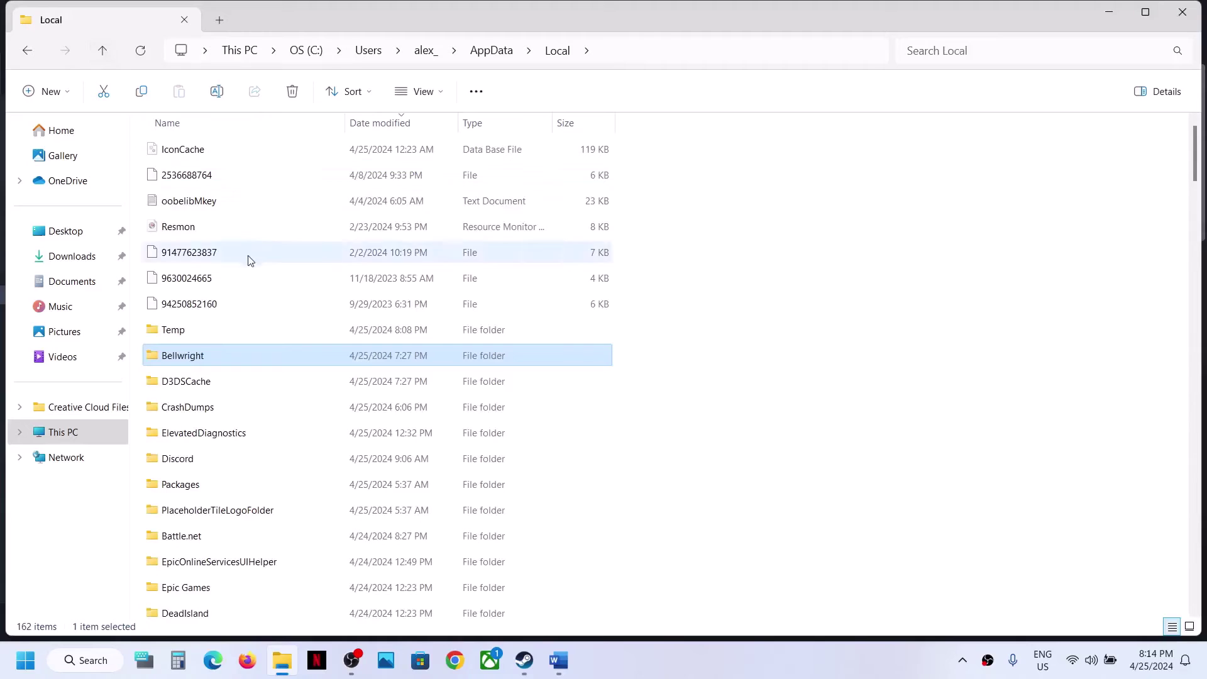
right_click(204, 363)
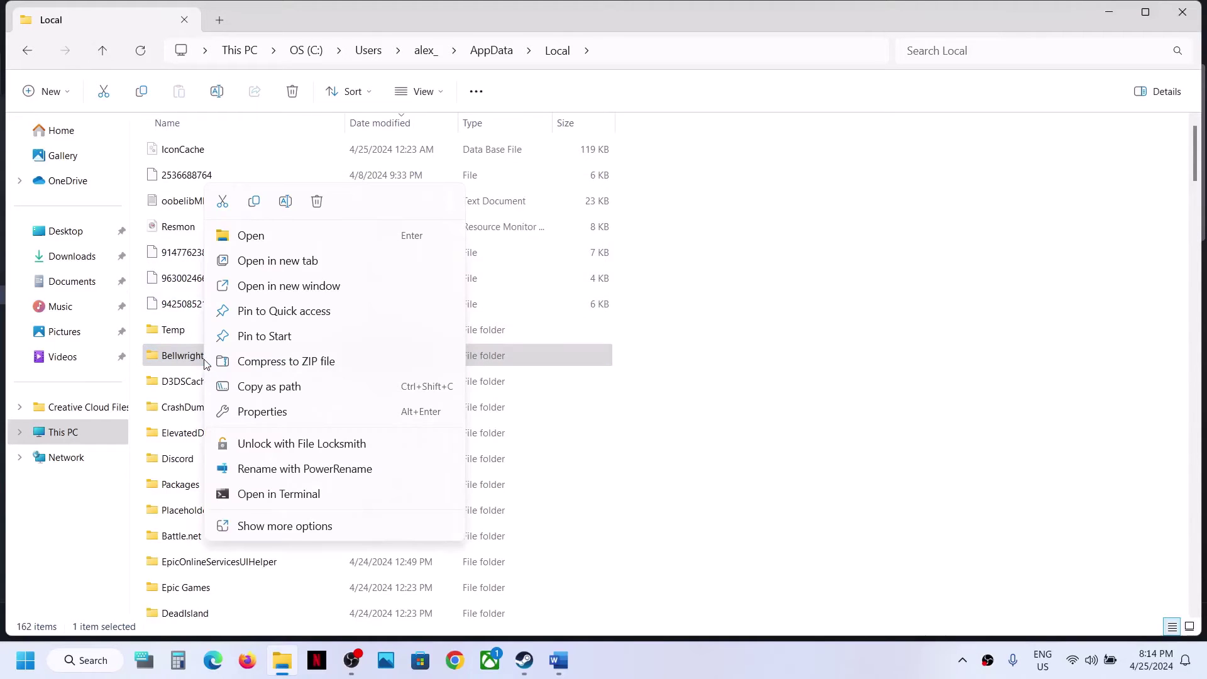
left_click(285, 202)
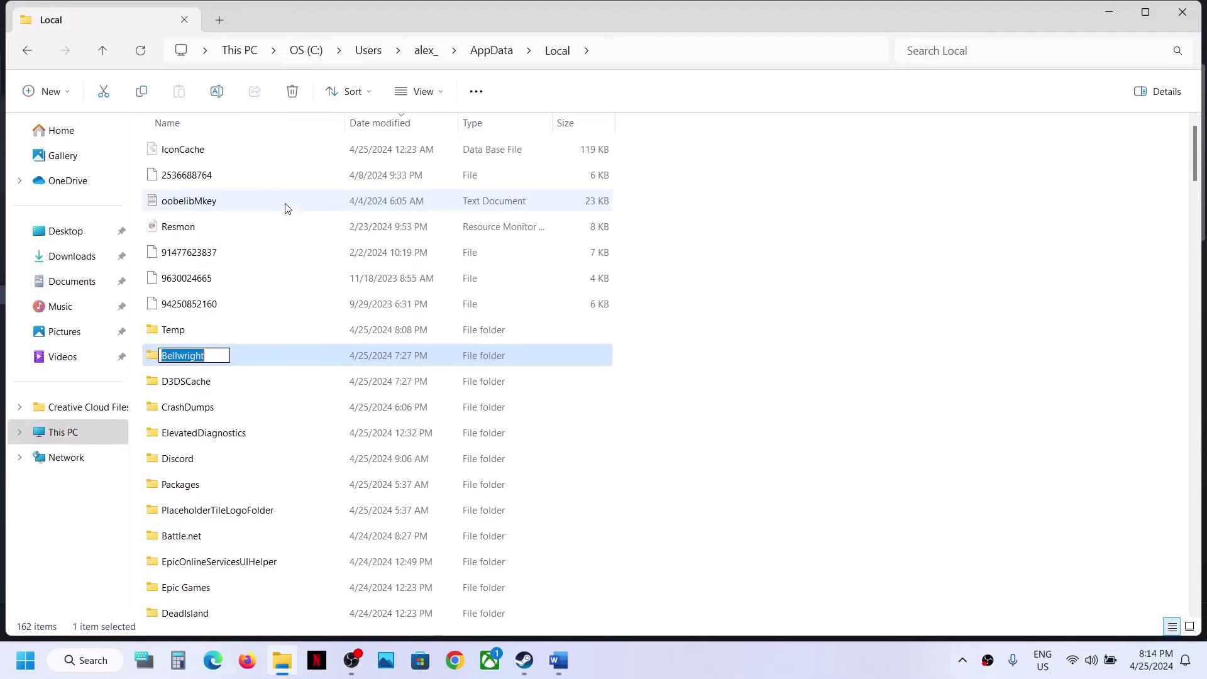
left_click(218, 359)
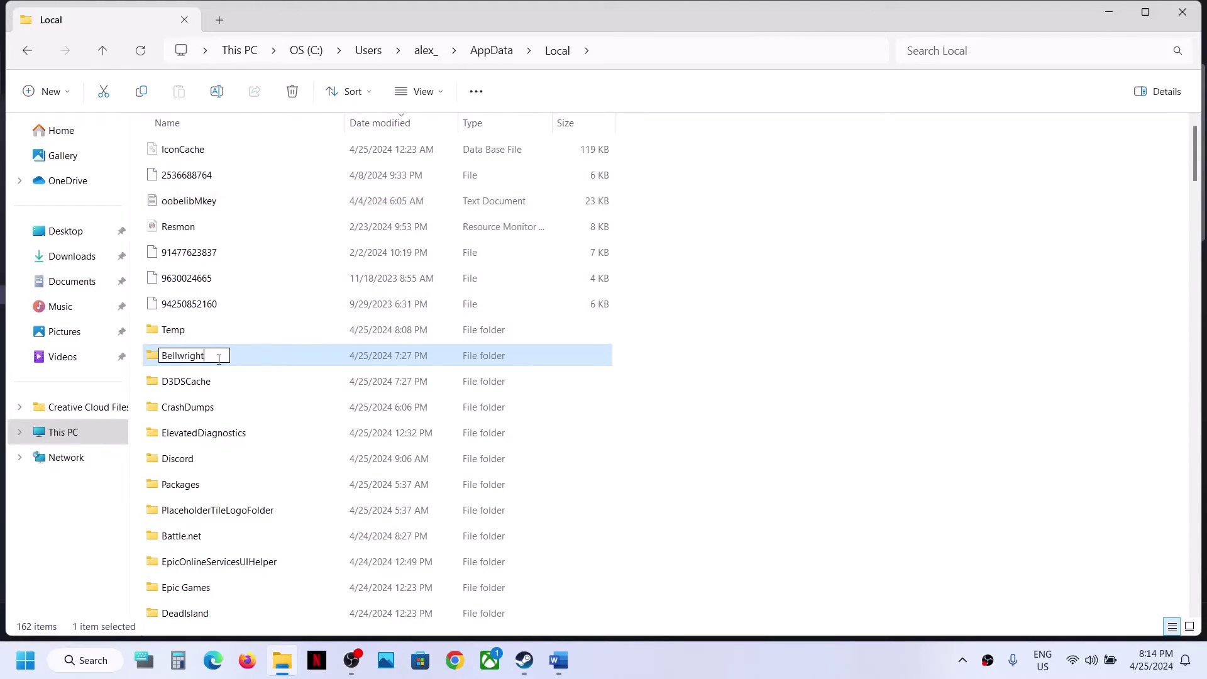
type(".old")
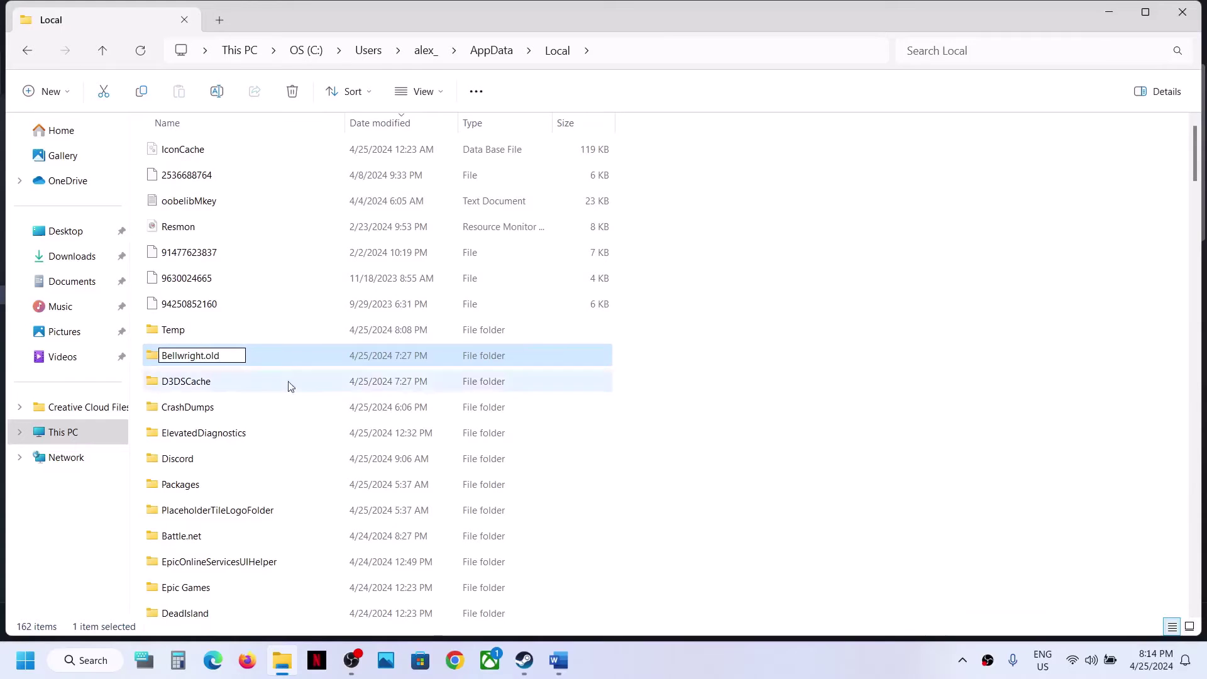
key("Return")
left_click(589, 472)
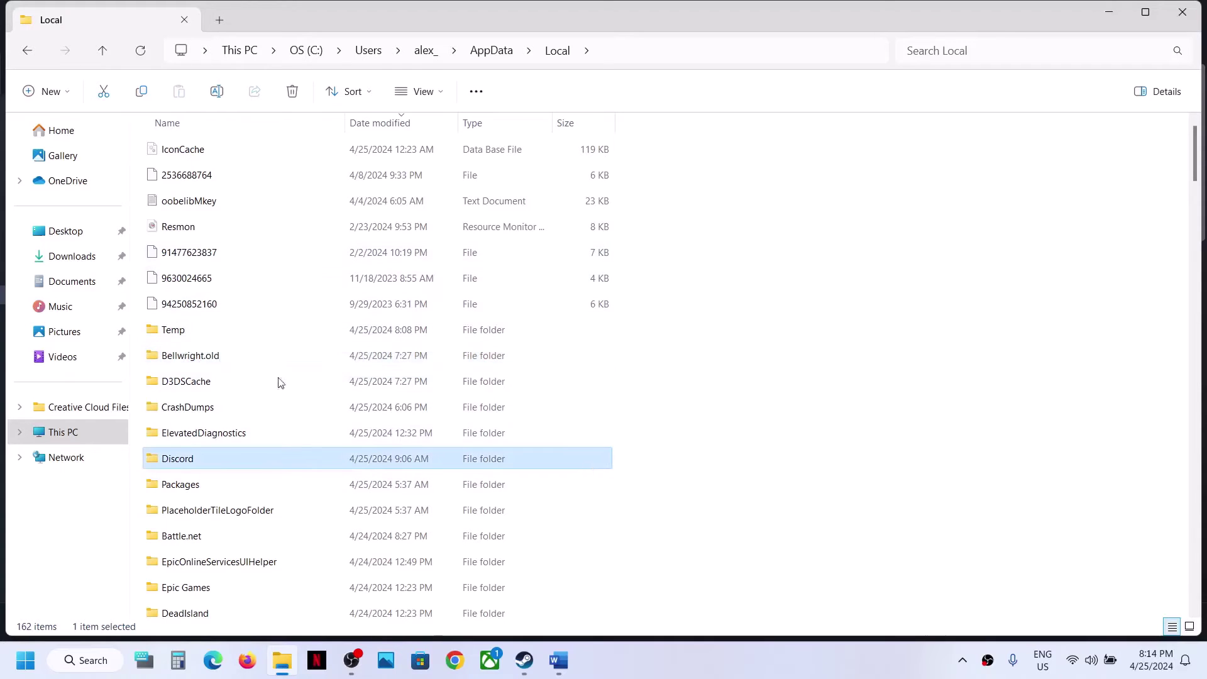
View Bellwright's Steam library page, and return to File Explorer to check the folders in AppData\Local.
left_click(527, 673)
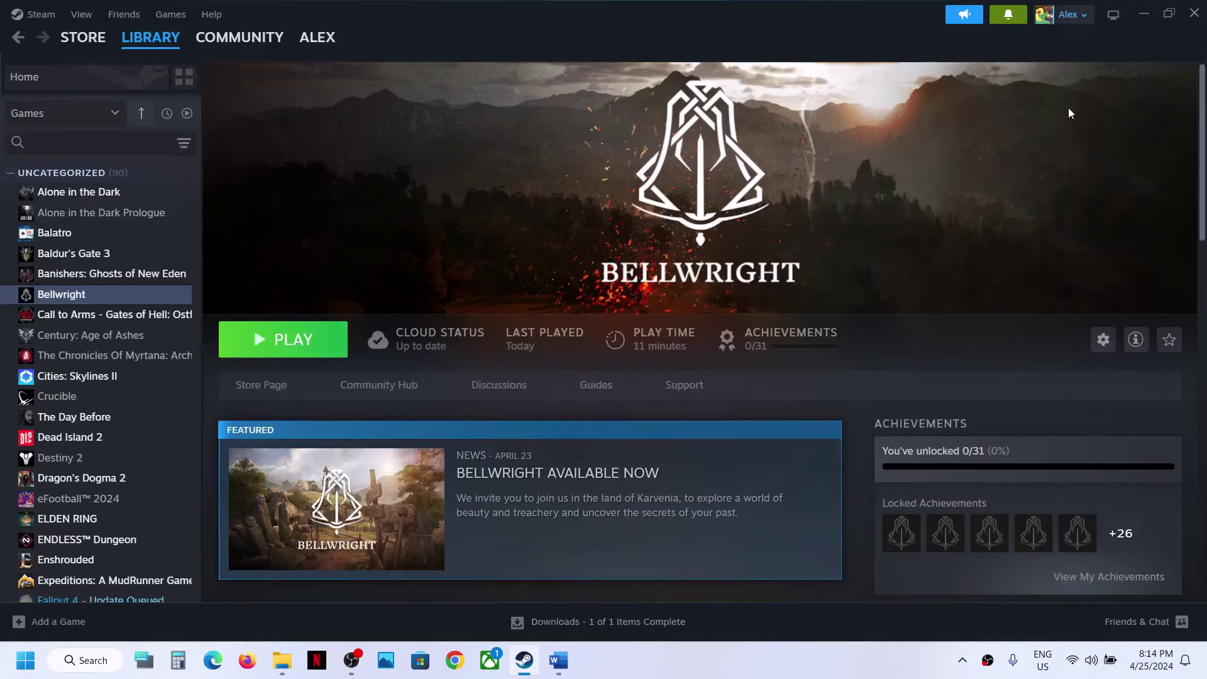
left_click(1143, 14)
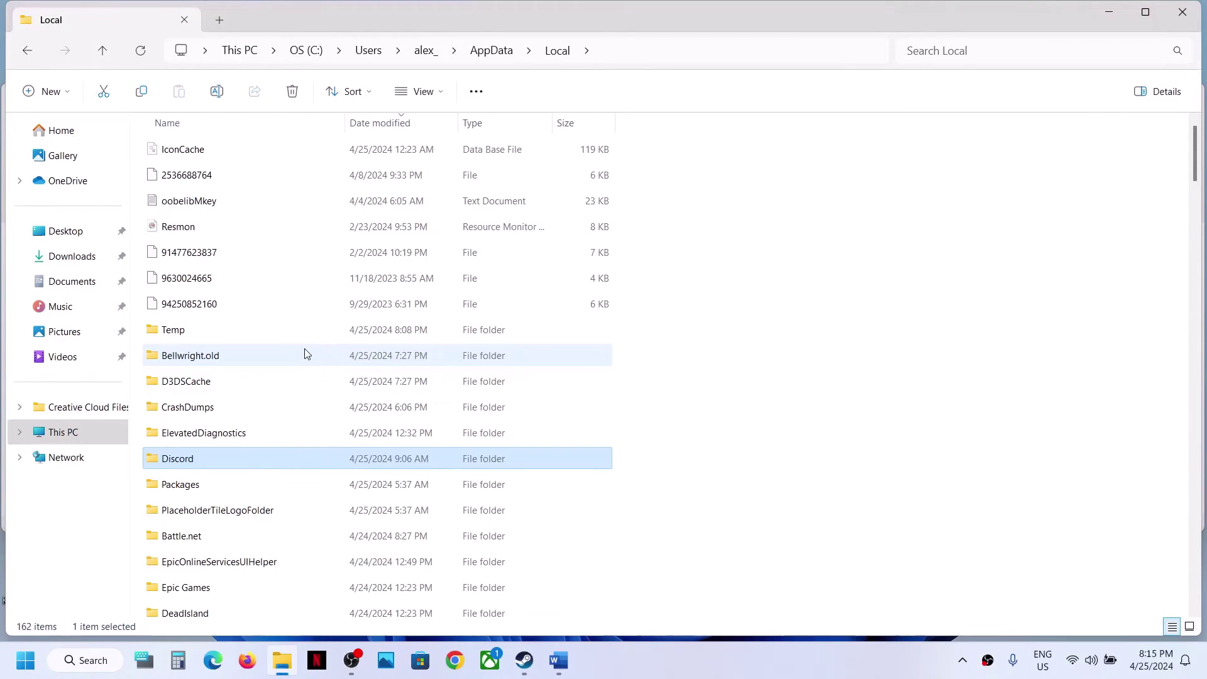
mouse_move(305, 354)
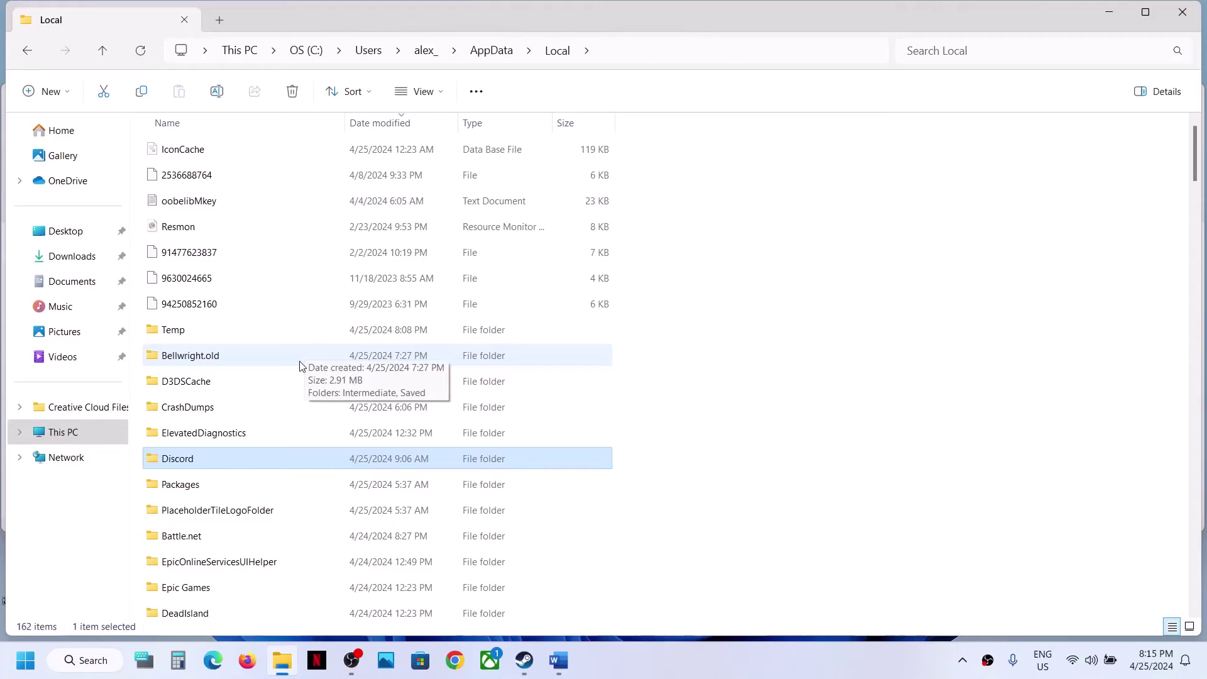
scroll(234, 456, "down", 1)
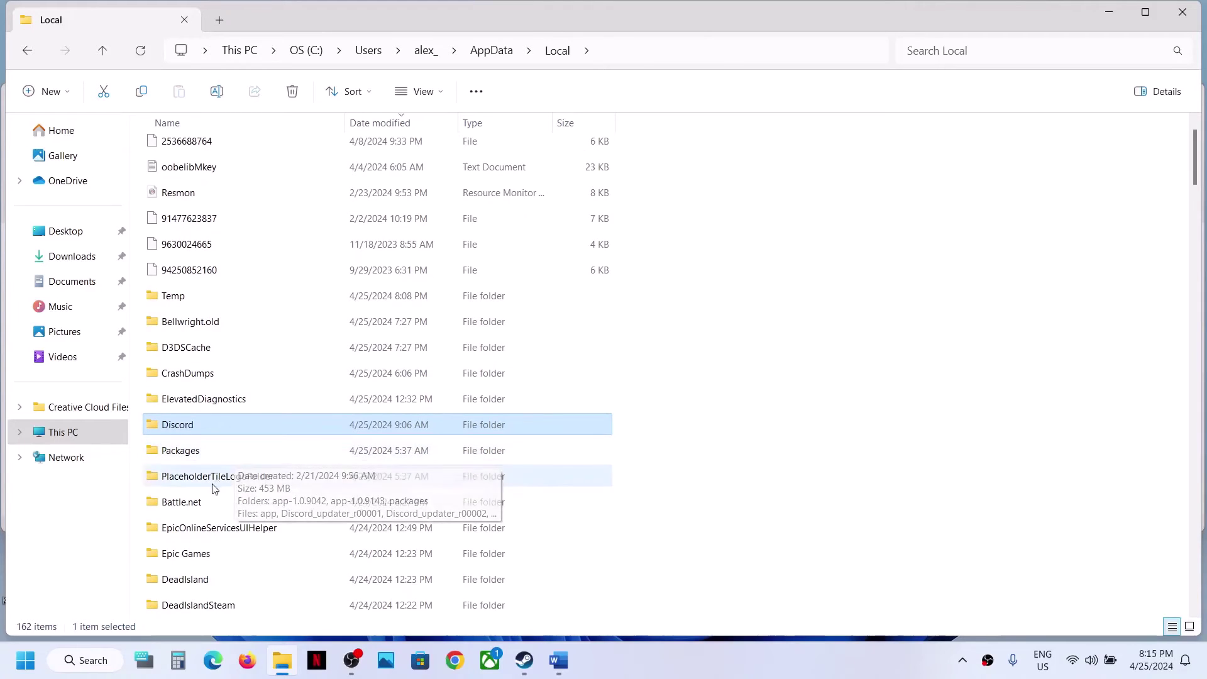
Look through the AppData\Local folder for entries whose names begin with B.
scroll(211, 489, "down", 1)
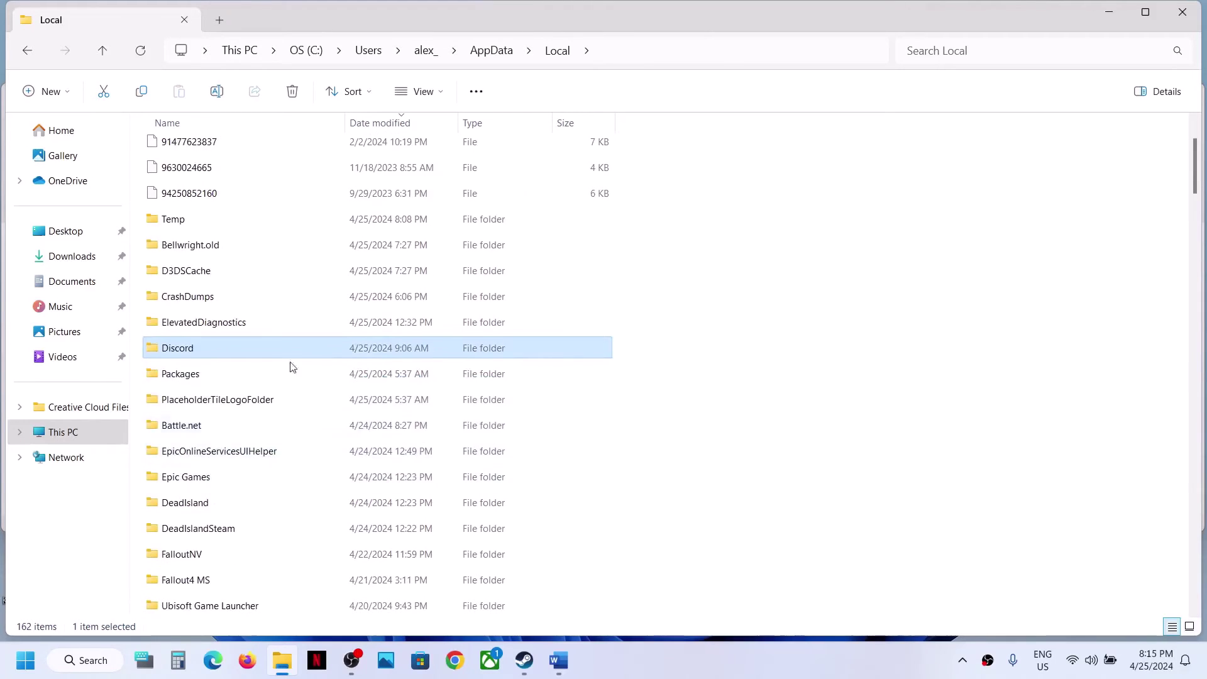
left_click(246, 305)
key("b")
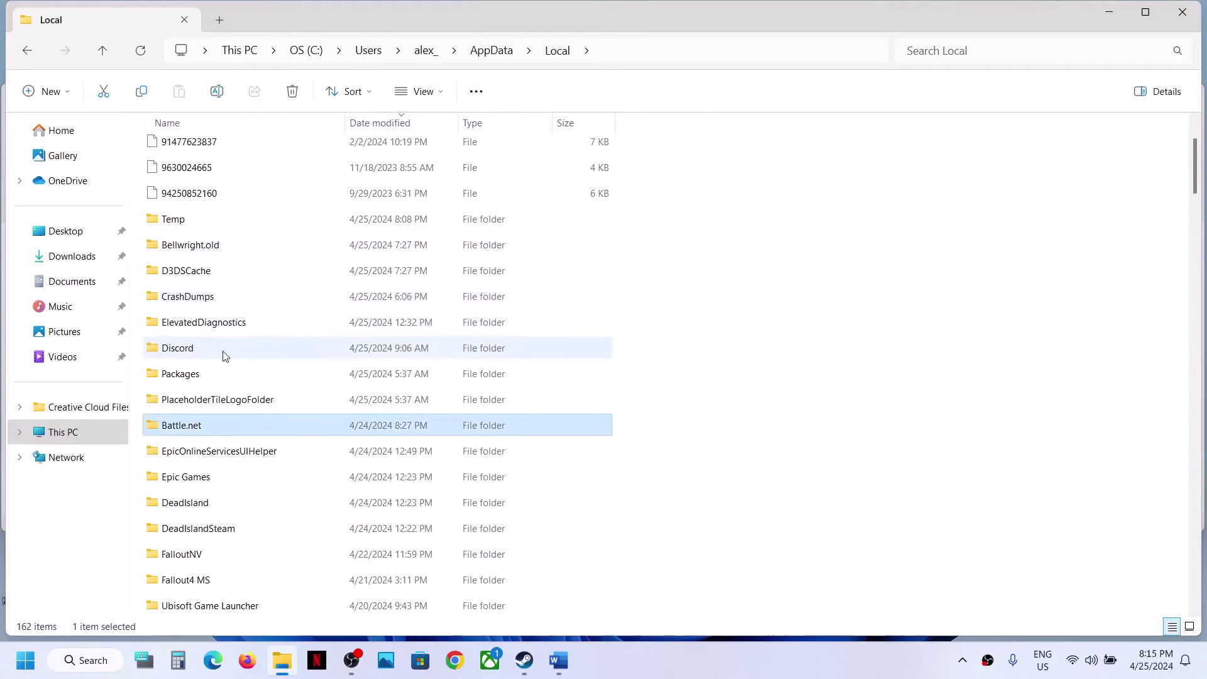
key("b")
key("b")
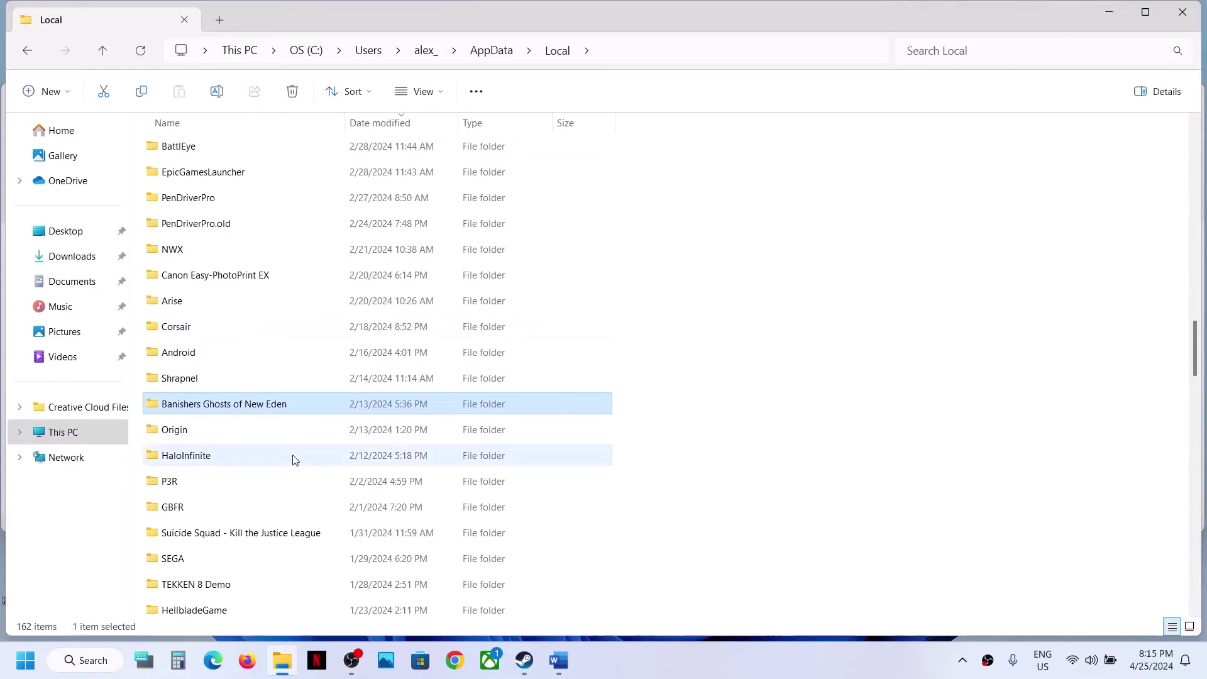
scroll(294, 457, "down", 2)
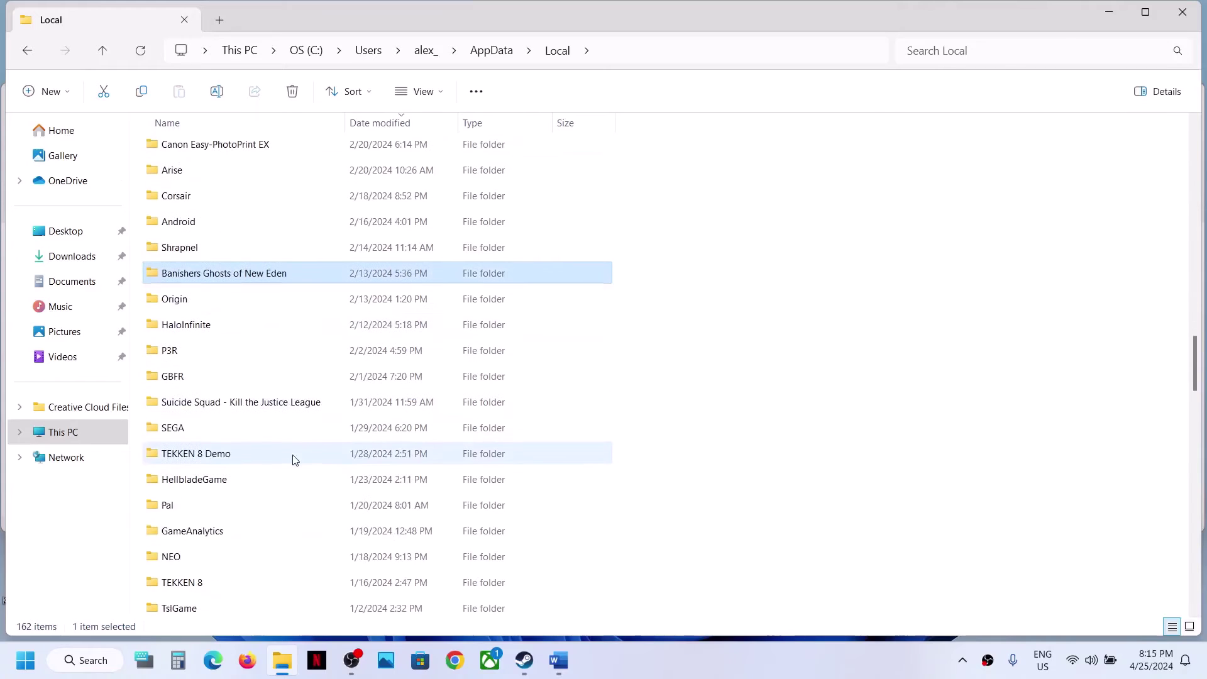
Navigate from This PC through the C: drive, Users and the user's profile folder to AppData\Local, and select the Bellwright.old folder.
left_click(89, 431)
double_click(243, 179)
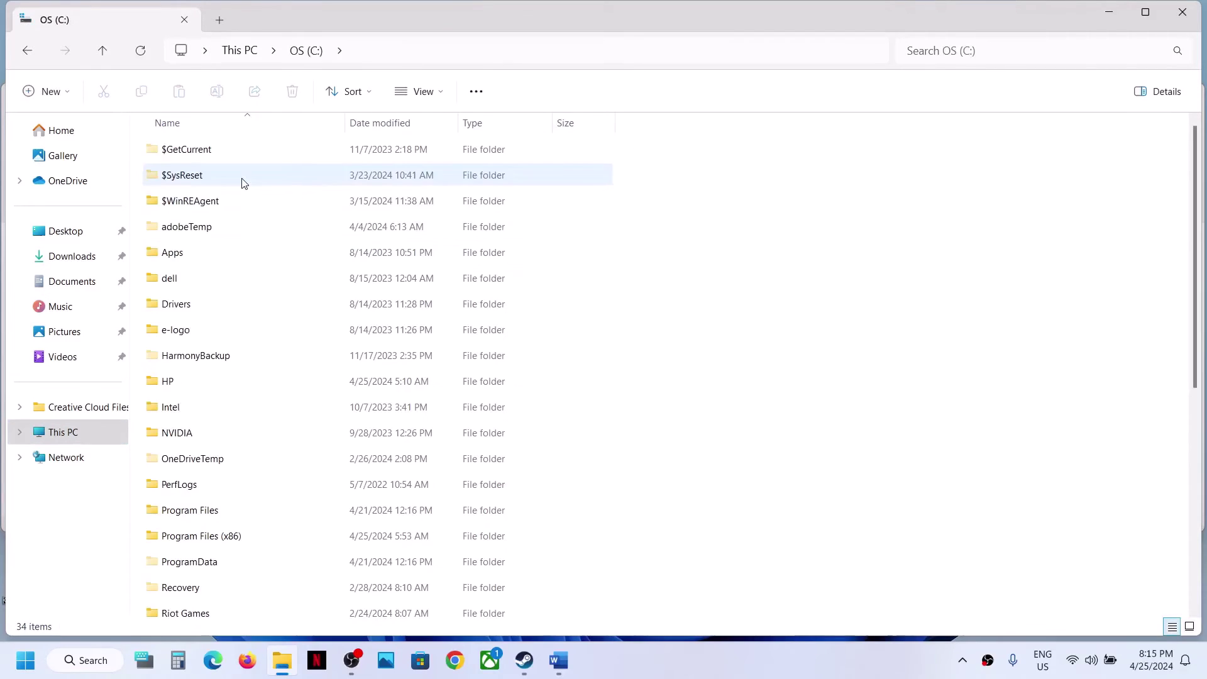
scroll(193, 479, "down", 2)
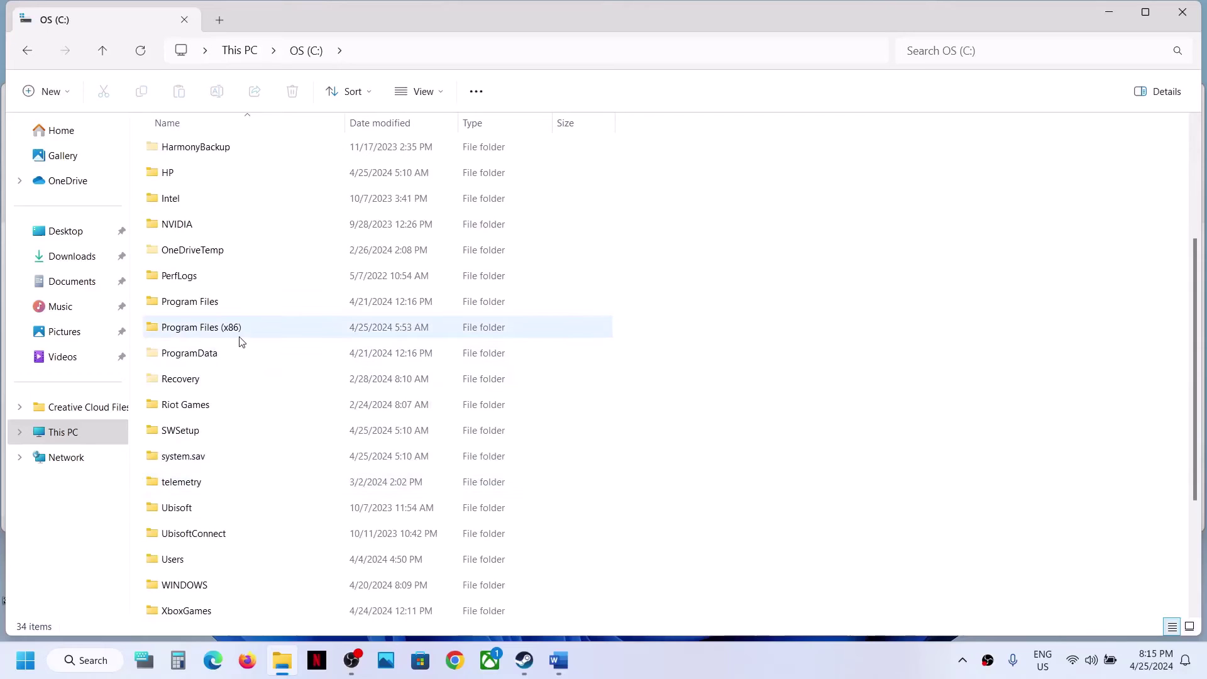
scroll(218, 409, "down", 3)
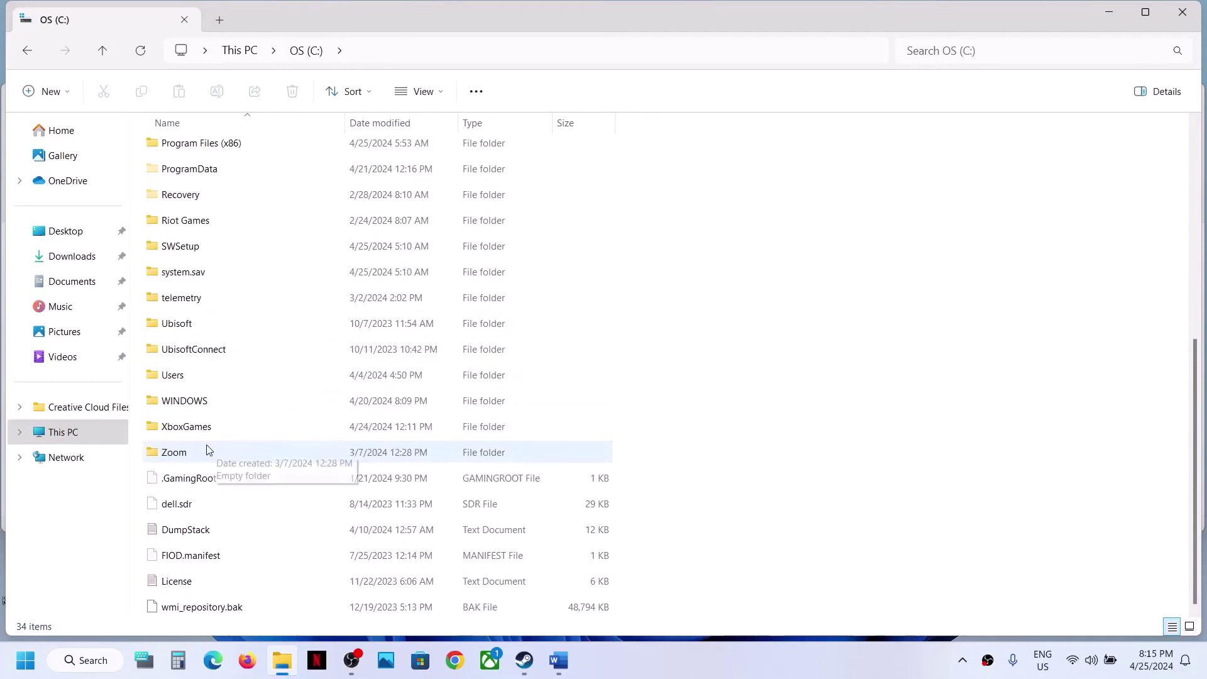
double_click(190, 380)
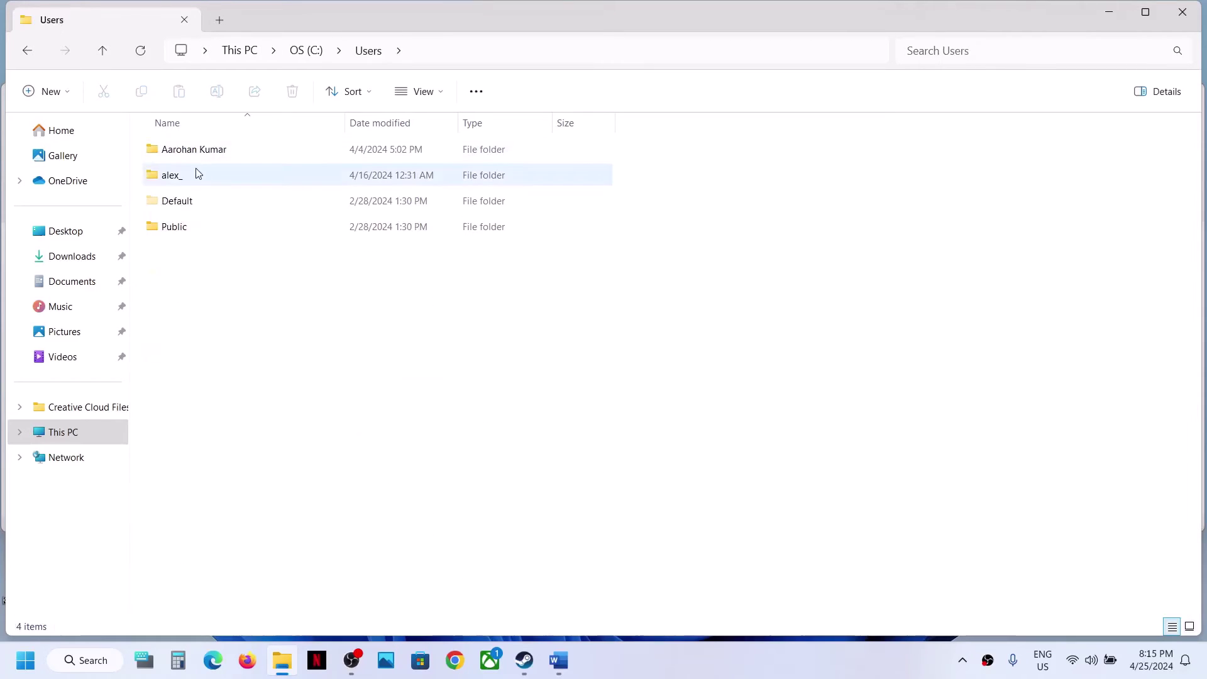
left_click(195, 175)
double_click(195, 175)
double_click(196, 281)
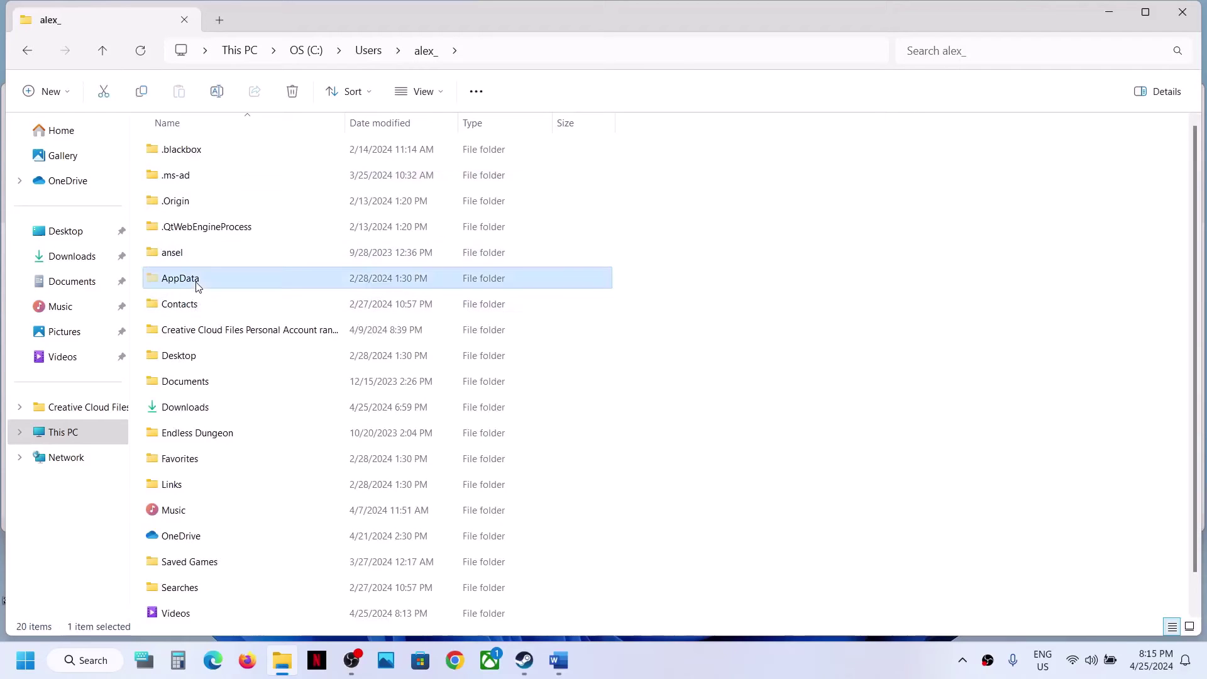
double_click(182, 149)
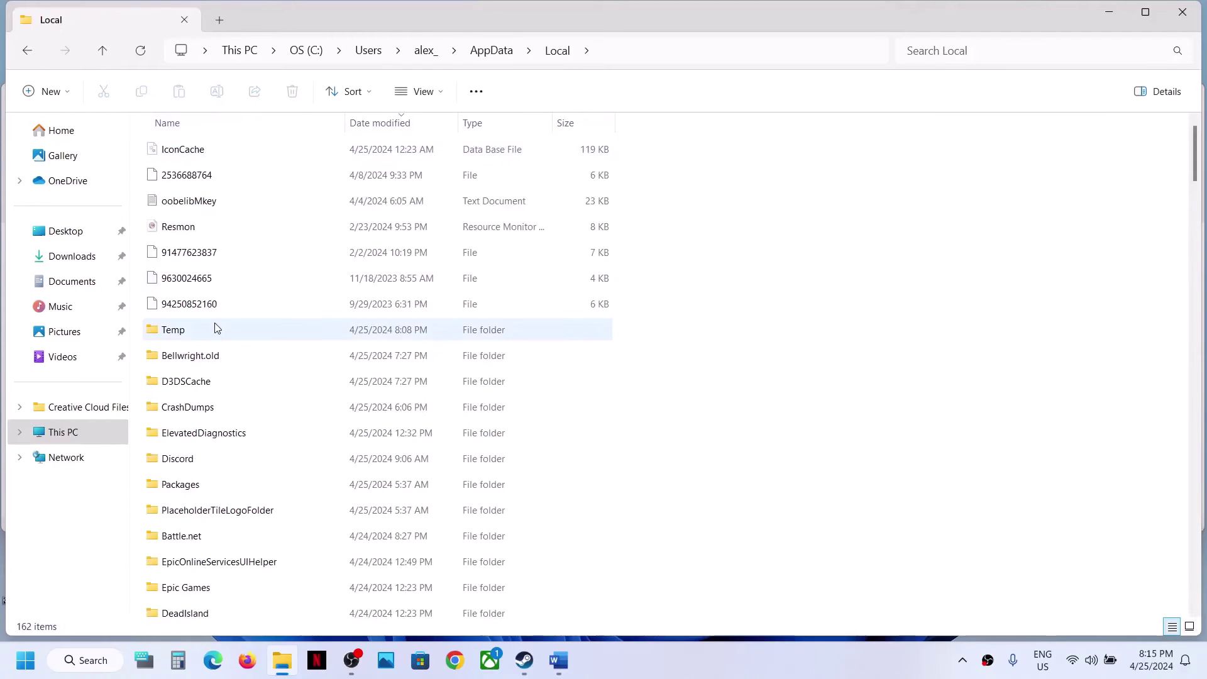
left_click(199, 357)
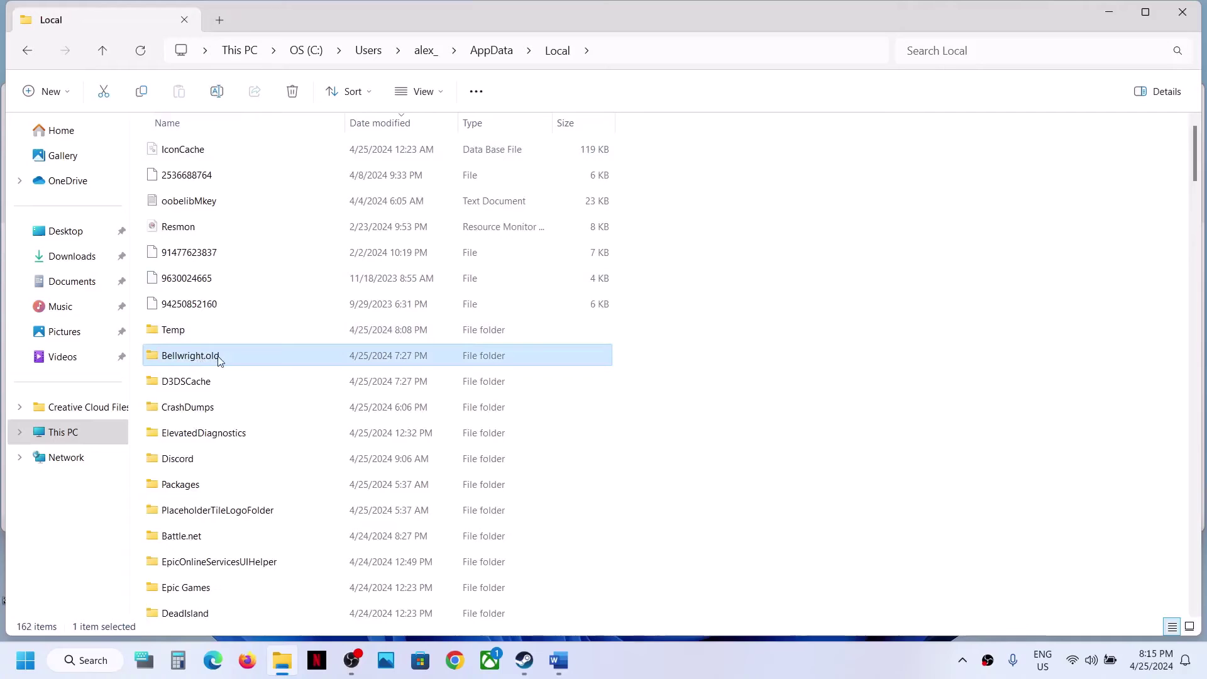
right_click(219, 359)
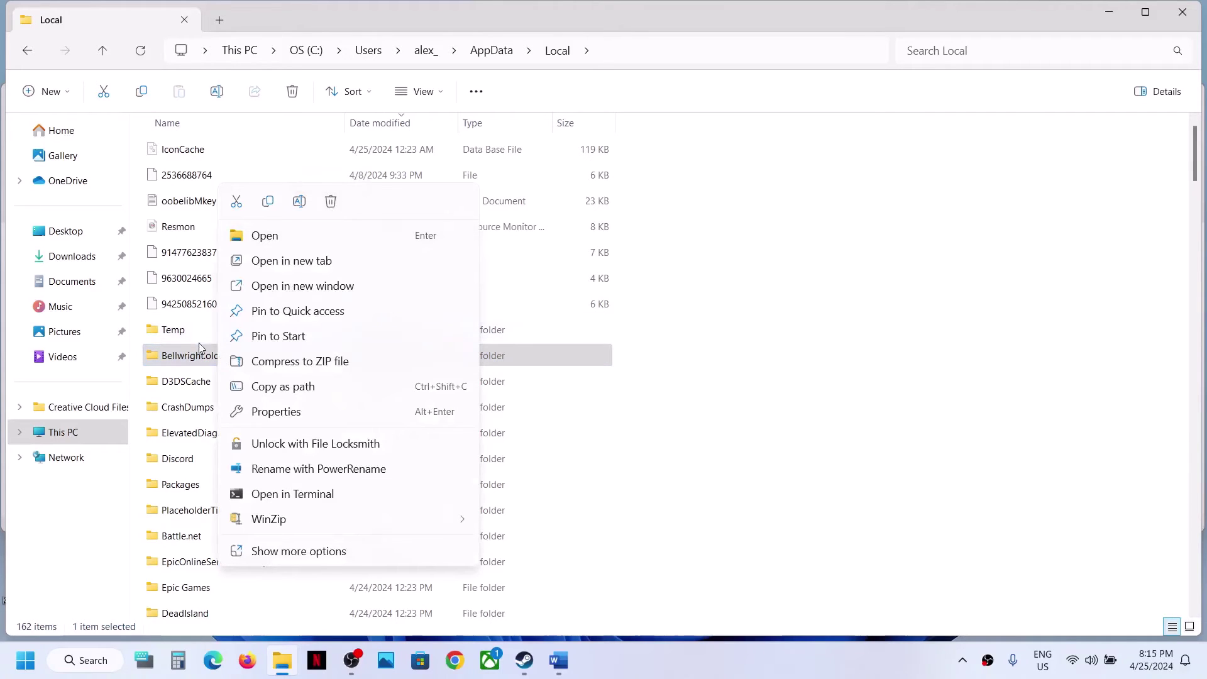
Switch to the Word document and highlight the Step 9 note about losing game progress.
left_click(553, 671)
left_click(556, 665)
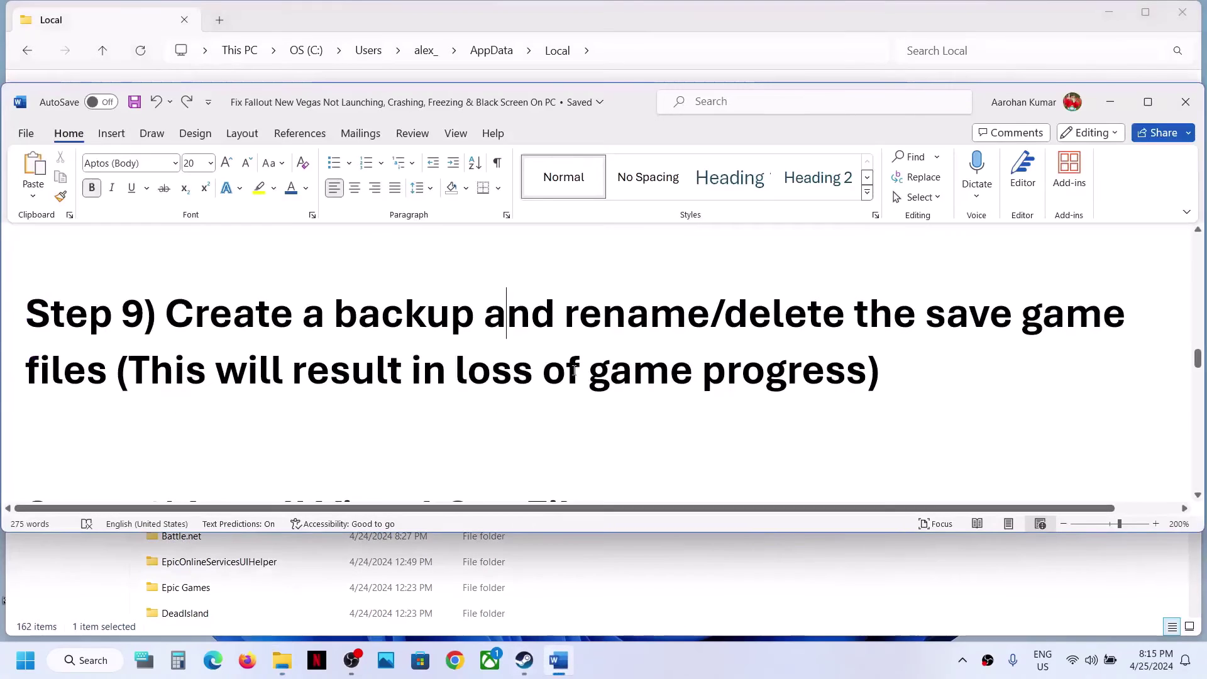
left_click_drag(292, 371, 698, 377)
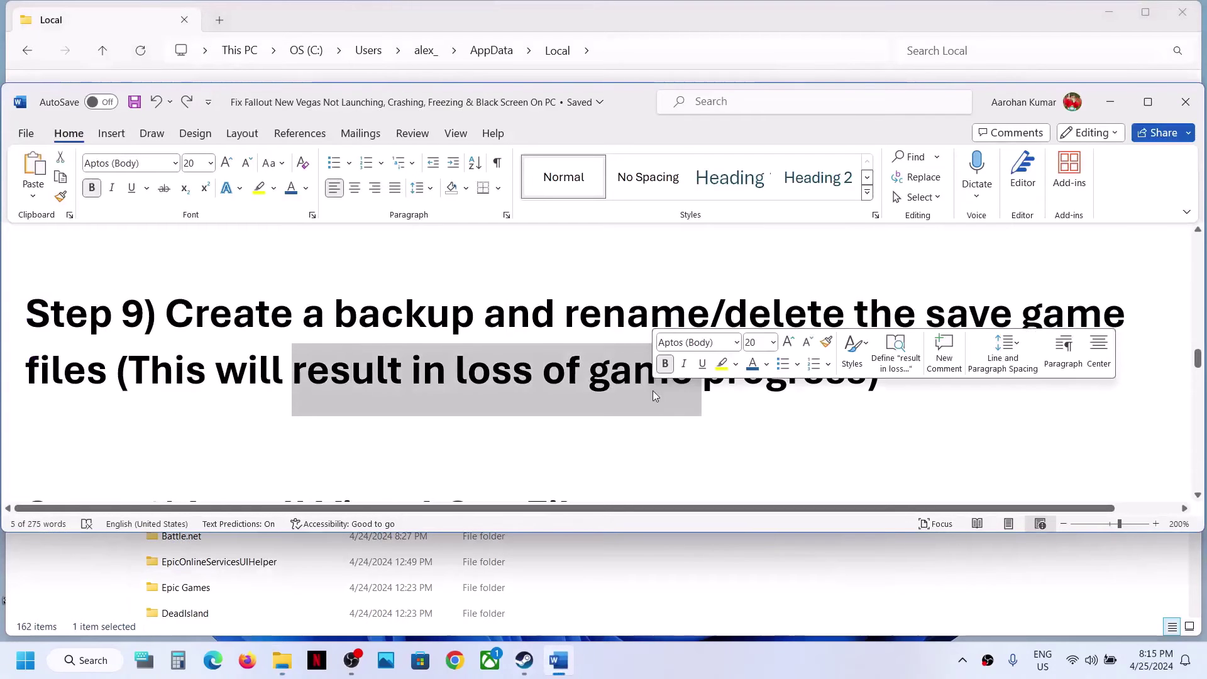
left_click(302, 356)
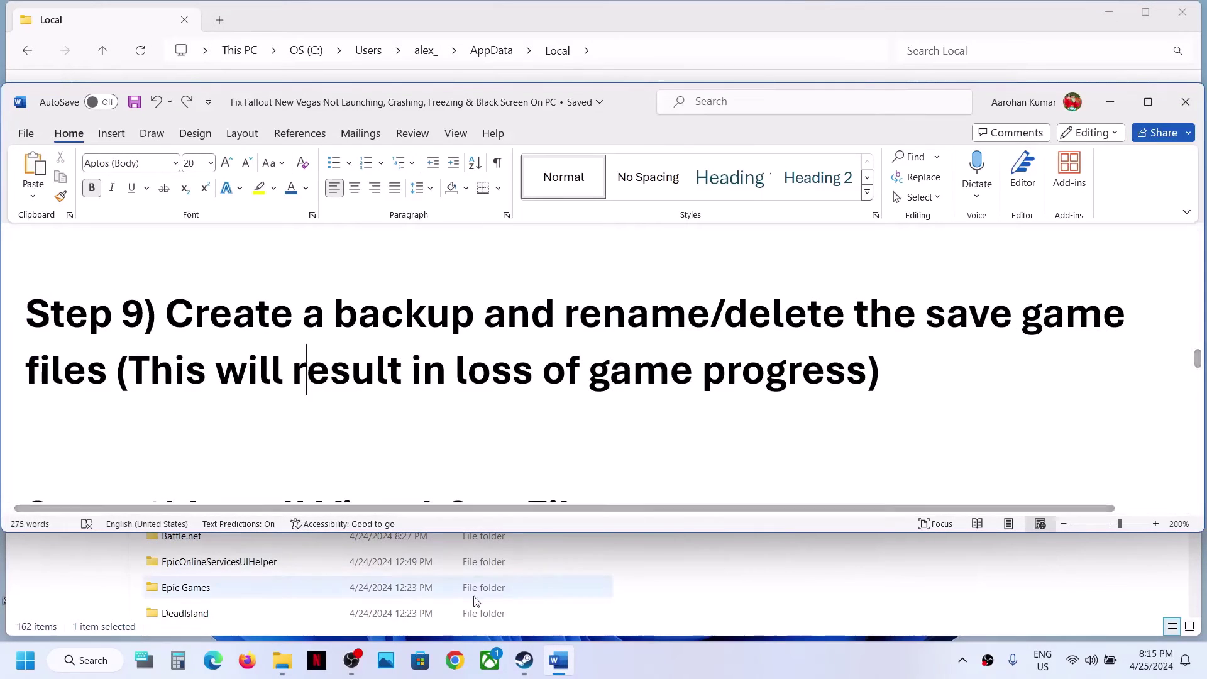
Go to Step 10 of the document, Install Visual C++ Files, and copy its Microsoft download link.
scroll(406, 420, "down", 1)
scroll(406, 420, "down", 3)
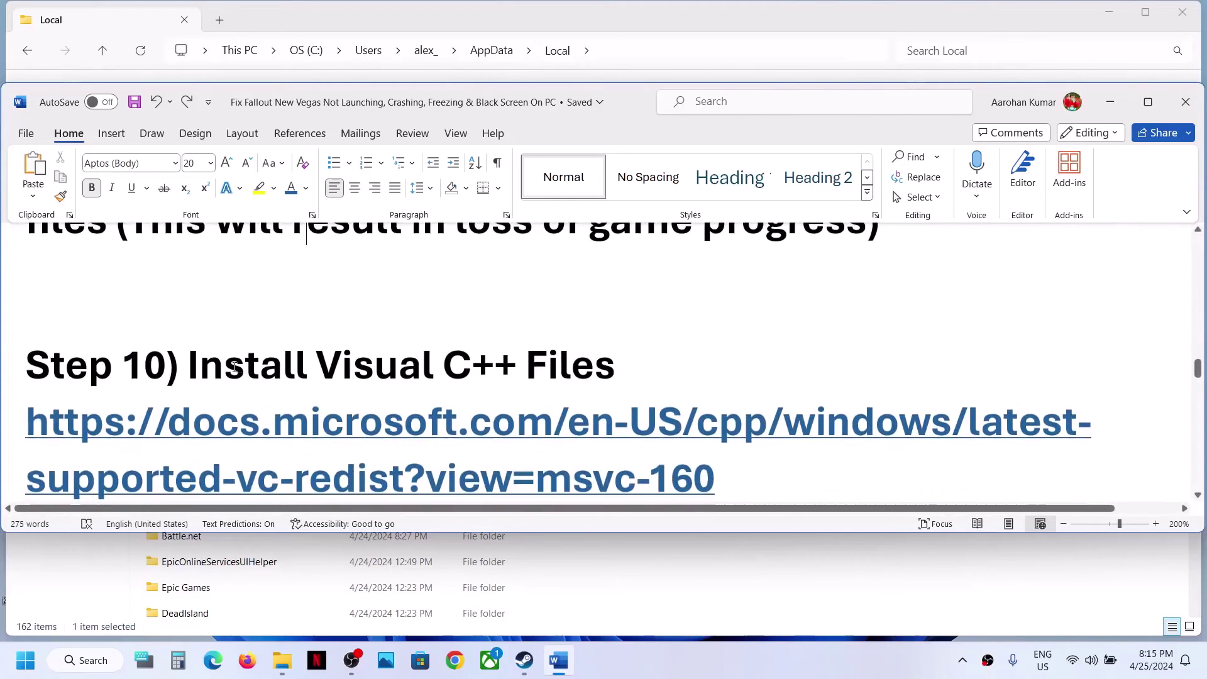
left_click_drag(187, 365, 470, 365)
scroll(483, 355, "down", 4)
scroll(708, 289, "up", 3)
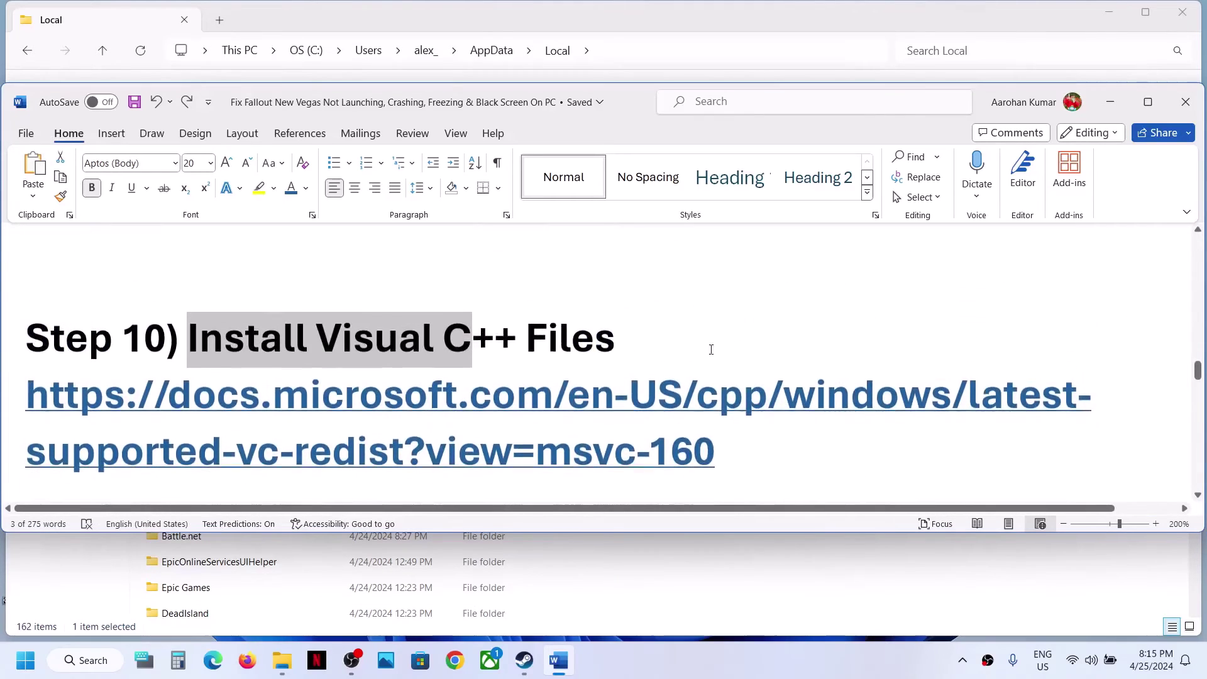
triple_click(335, 404)
key("ctrl+c")
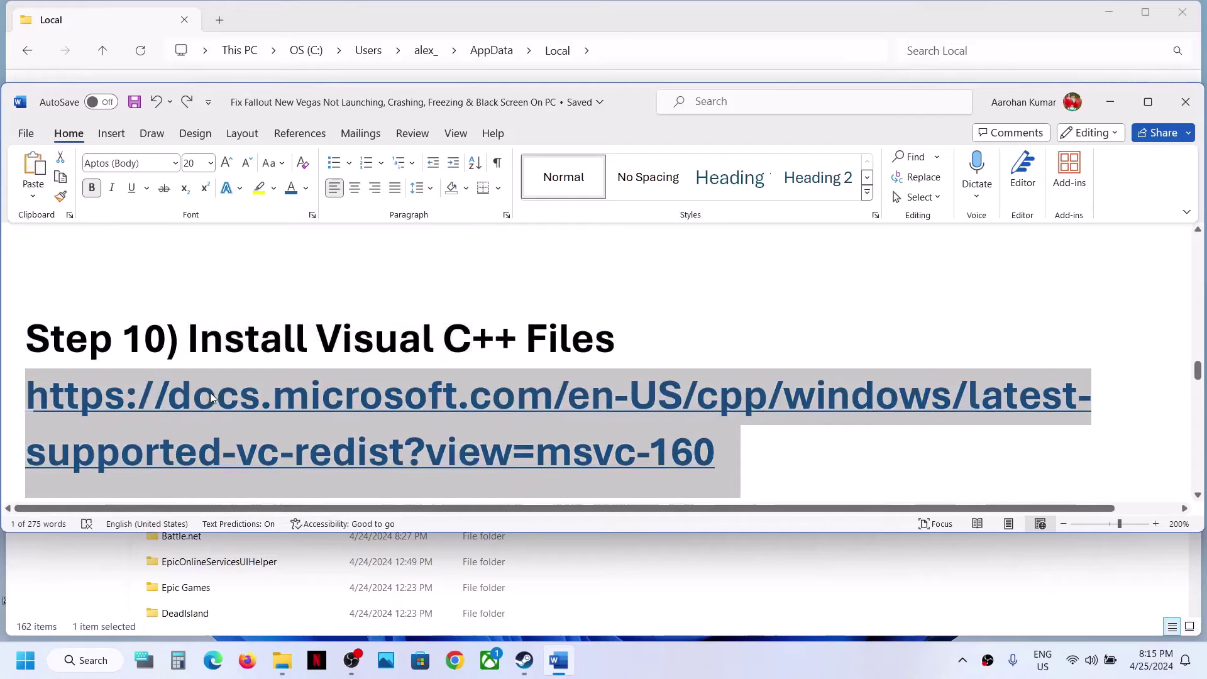
Load the copied link in Chrome and find the redistributable download table for Visual Studio 2015, 2017, 2019, and 2022.
left_click(454, 660)
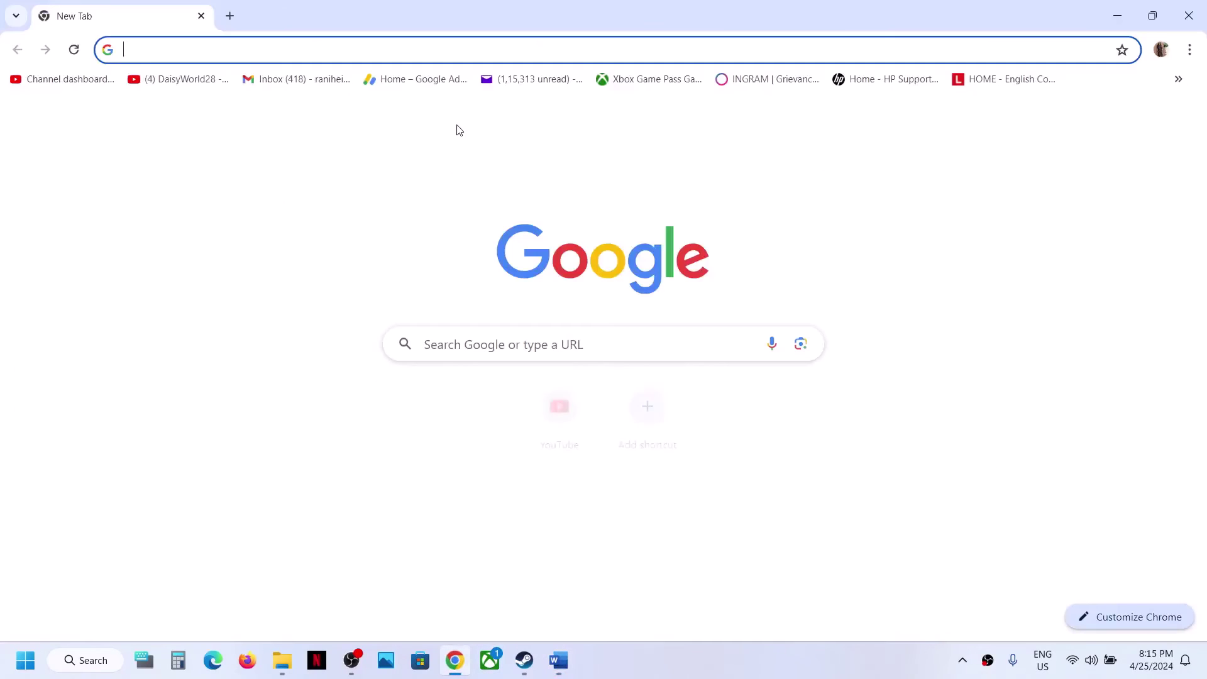
key("ctrl+v")
key("Return")
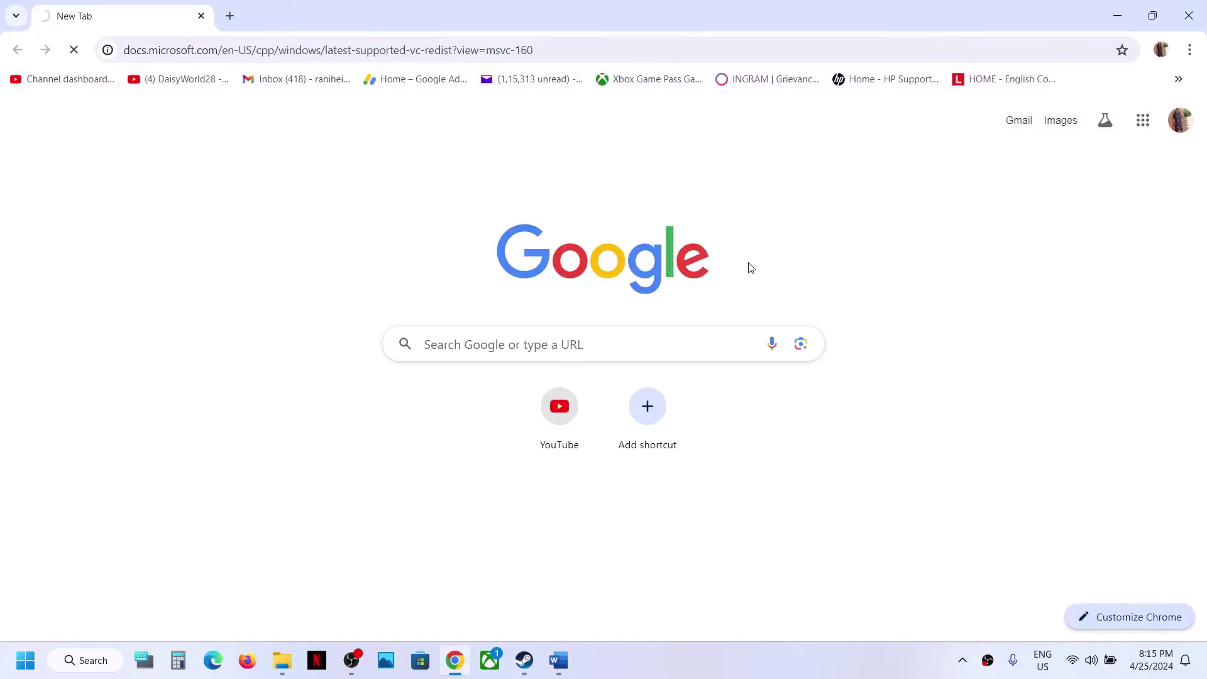
scroll(636, 307, "down", 8)
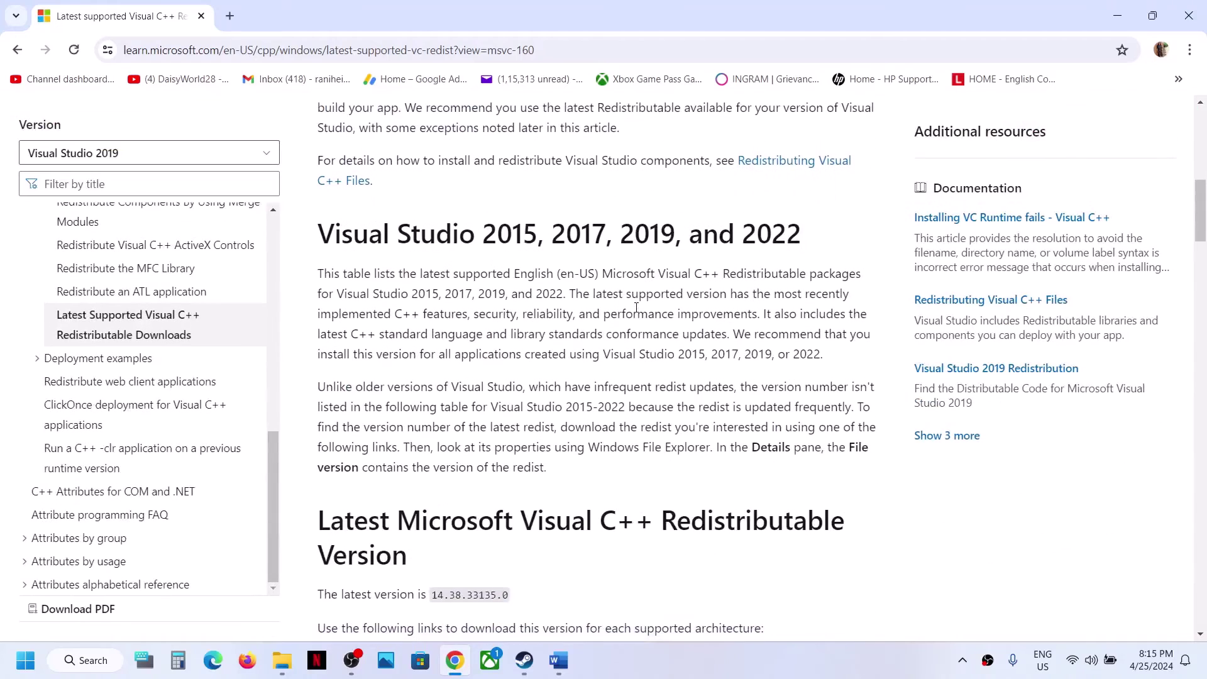
left_click_drag(368, 237, 747, 236)
scroll(748, 239, "down", 5)
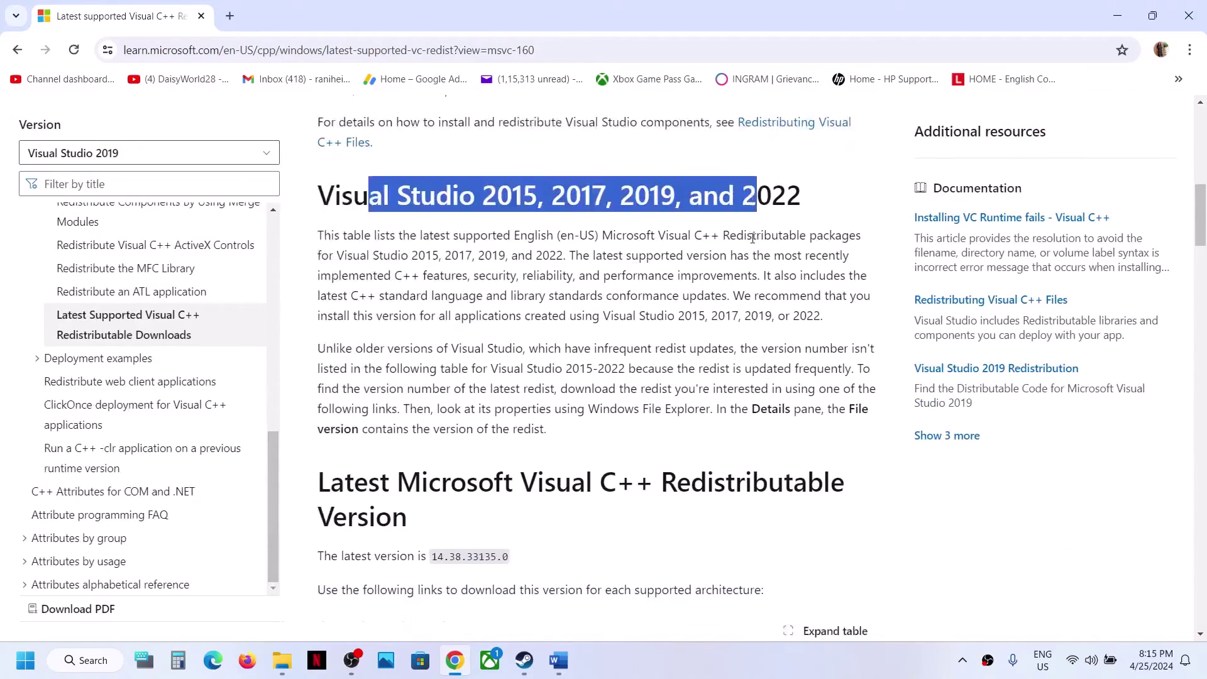
scroll(754, 243, "down", 2)
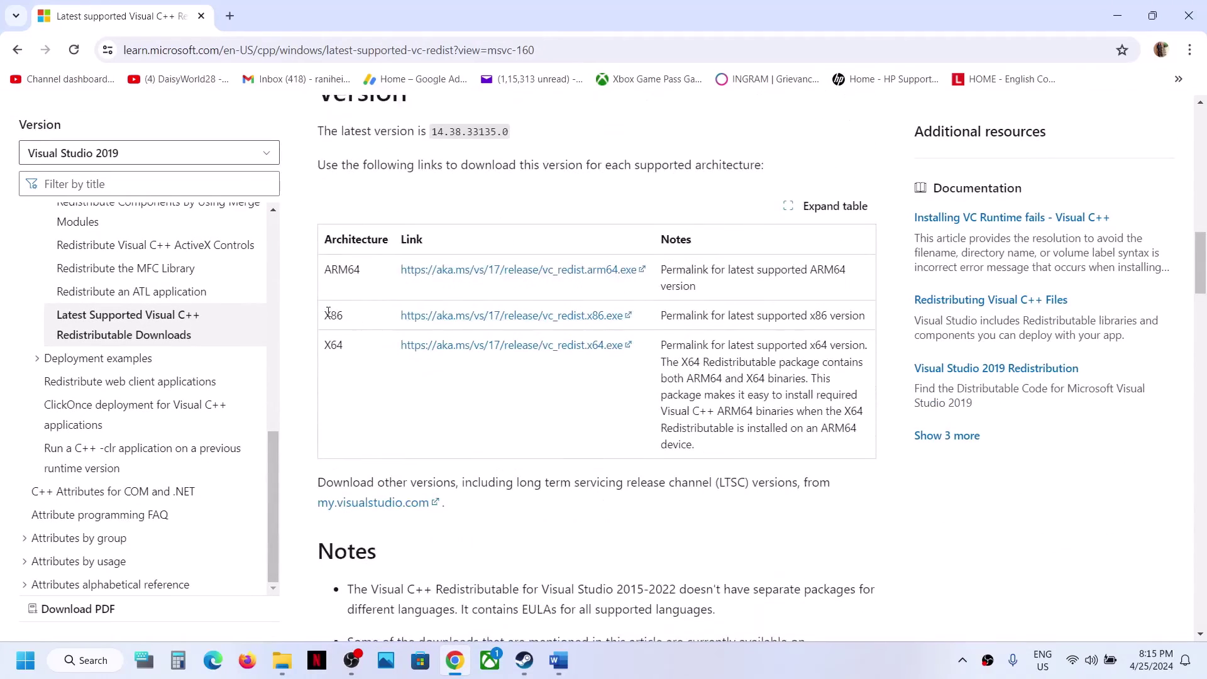
Download the X86 Visual C++ redistributable, run its installer and try to repair the installation.
left_click_drag(328, 313, 482, 316)
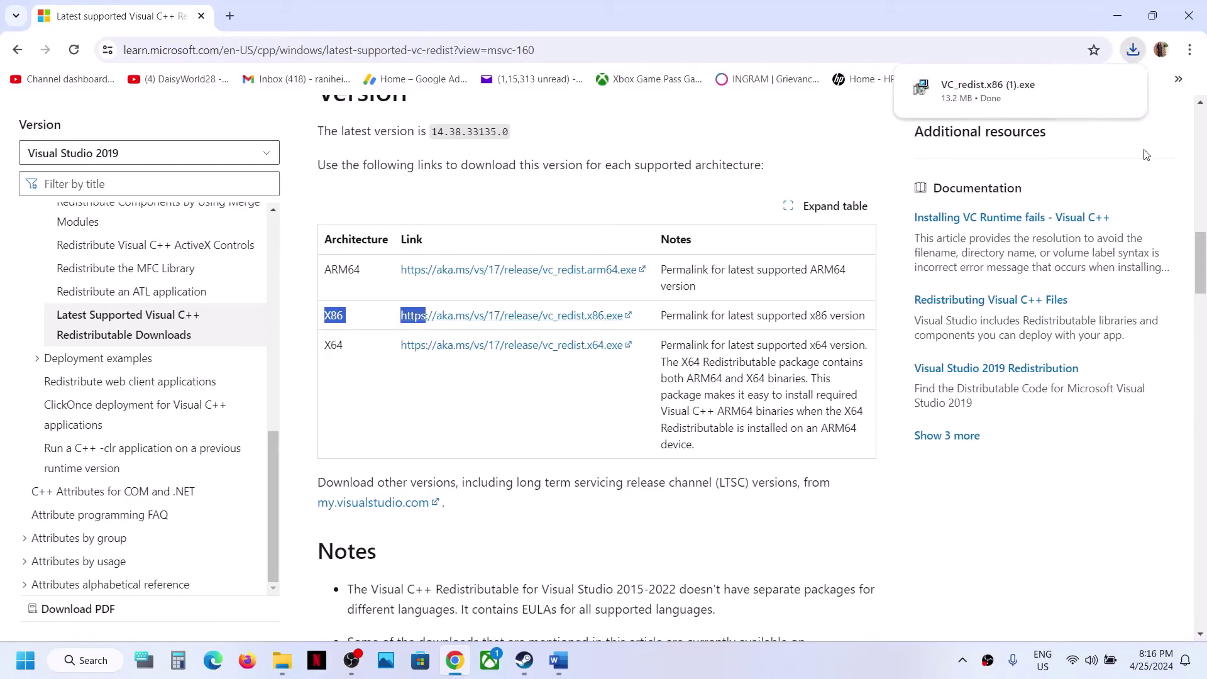
left_click(974, 112)
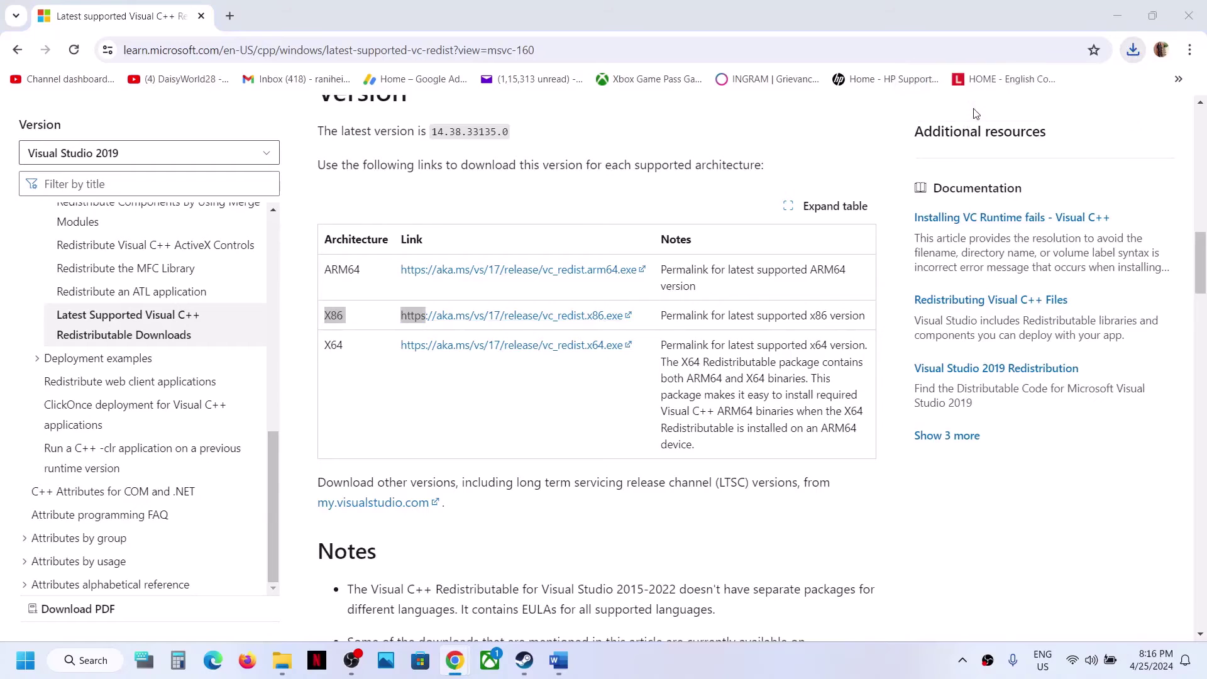
left_click(639, 419)
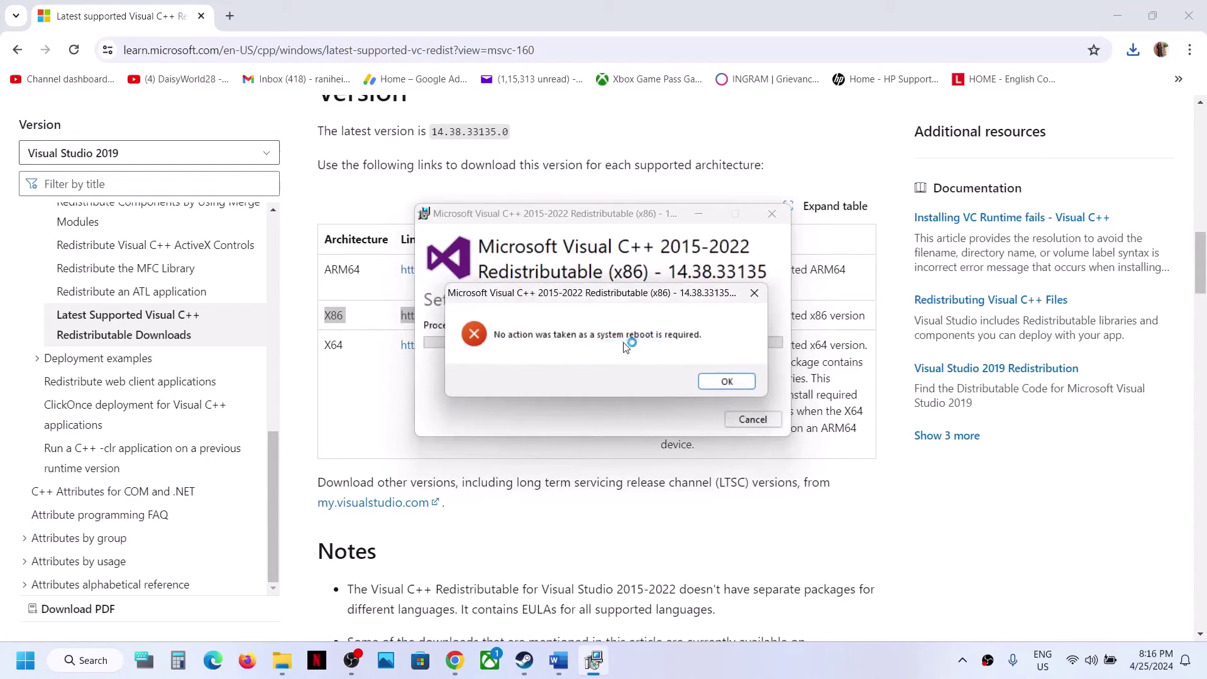
left_click(717, 380)
key("Escape")
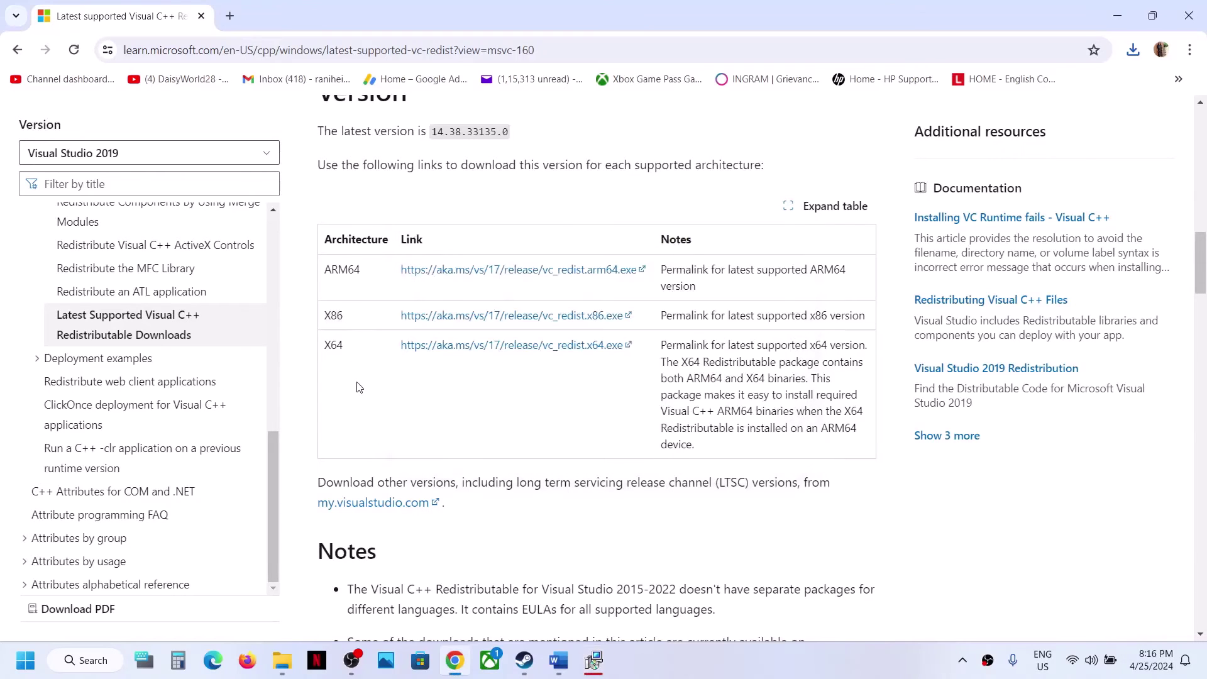
Download the X64 Visual C++ redistributable, run its installer and try to repair the installation.
left_click_drag(328, 346, 465, 347)
left_click(510, 353)
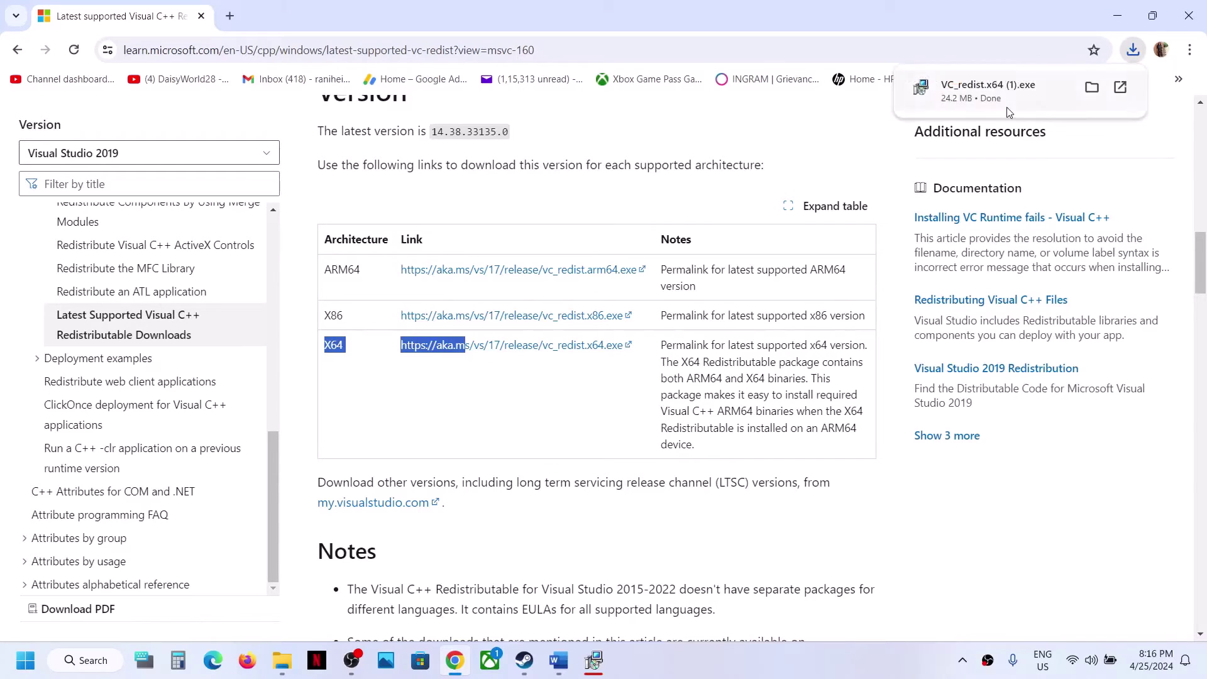
left_click(1006, 107)
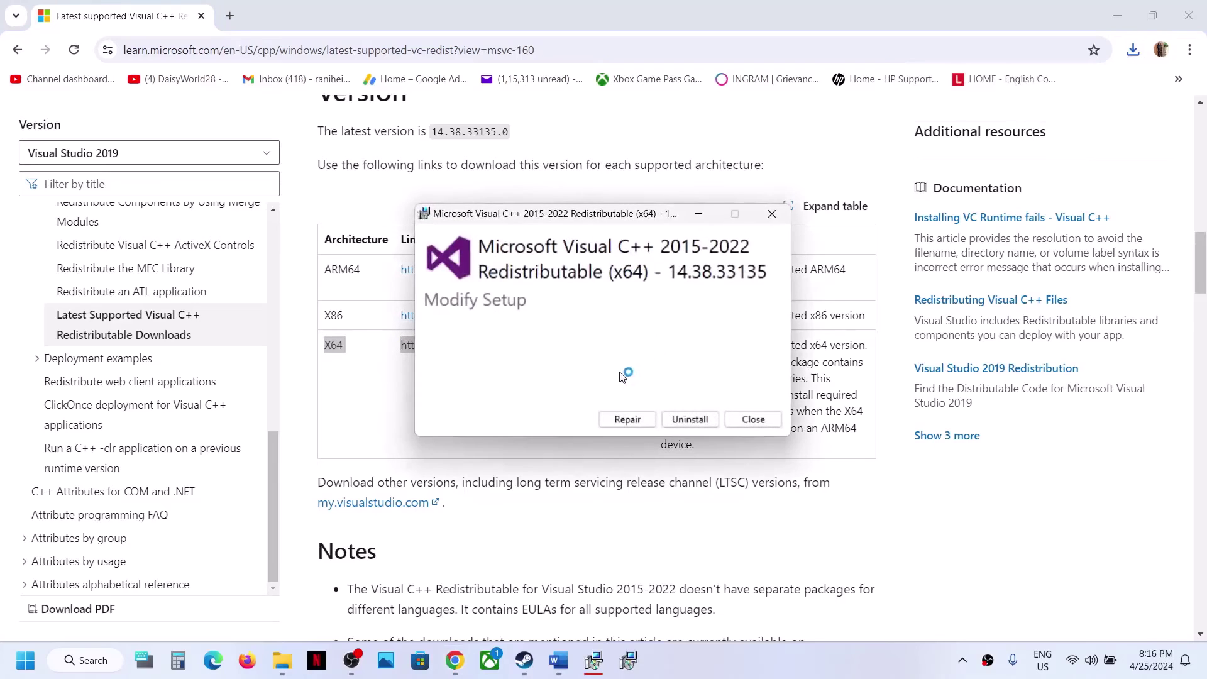
left_click(619, 416)
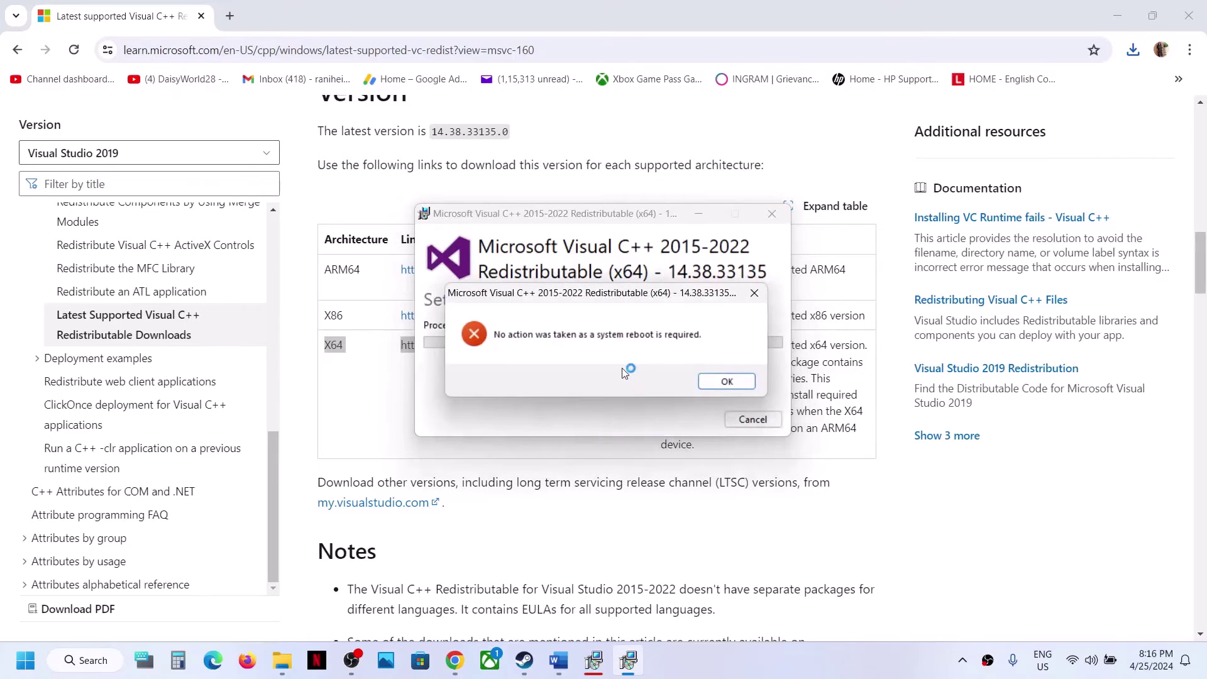
left_click(726, 381)
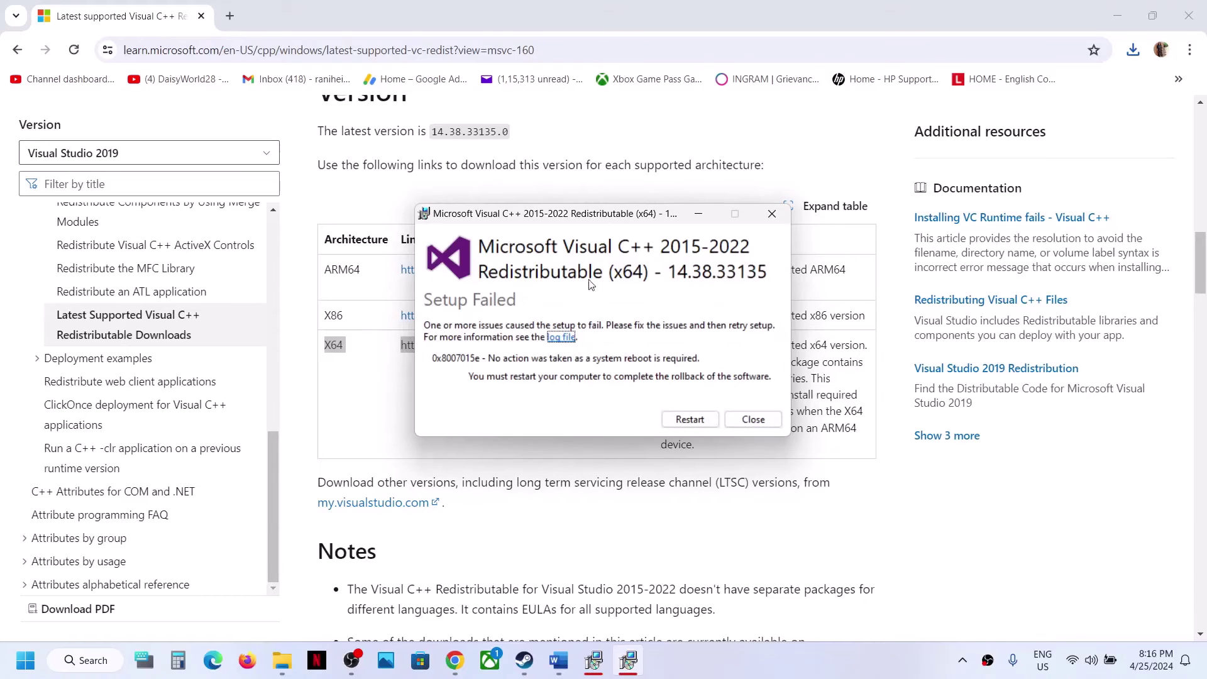
Place the x86 setup window beside the x64 one, and view the Windows power options without restarting the computer.
left_click(593, 660)
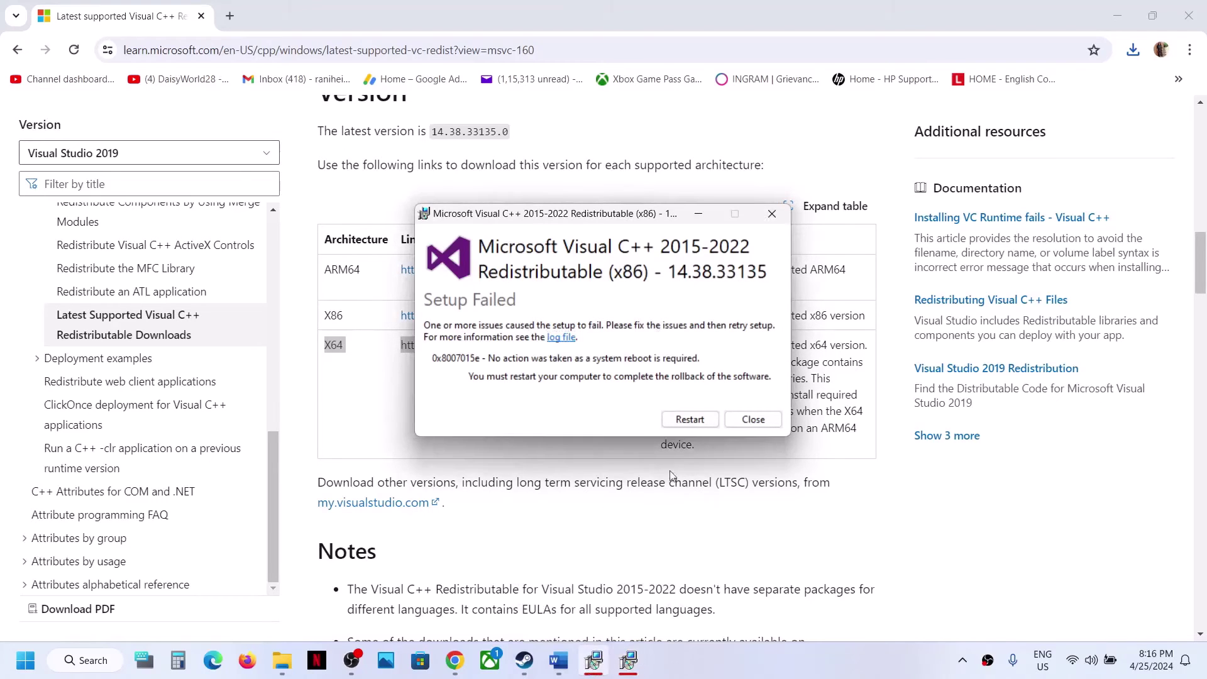
left_click_drag(667, 217, 401, 227)
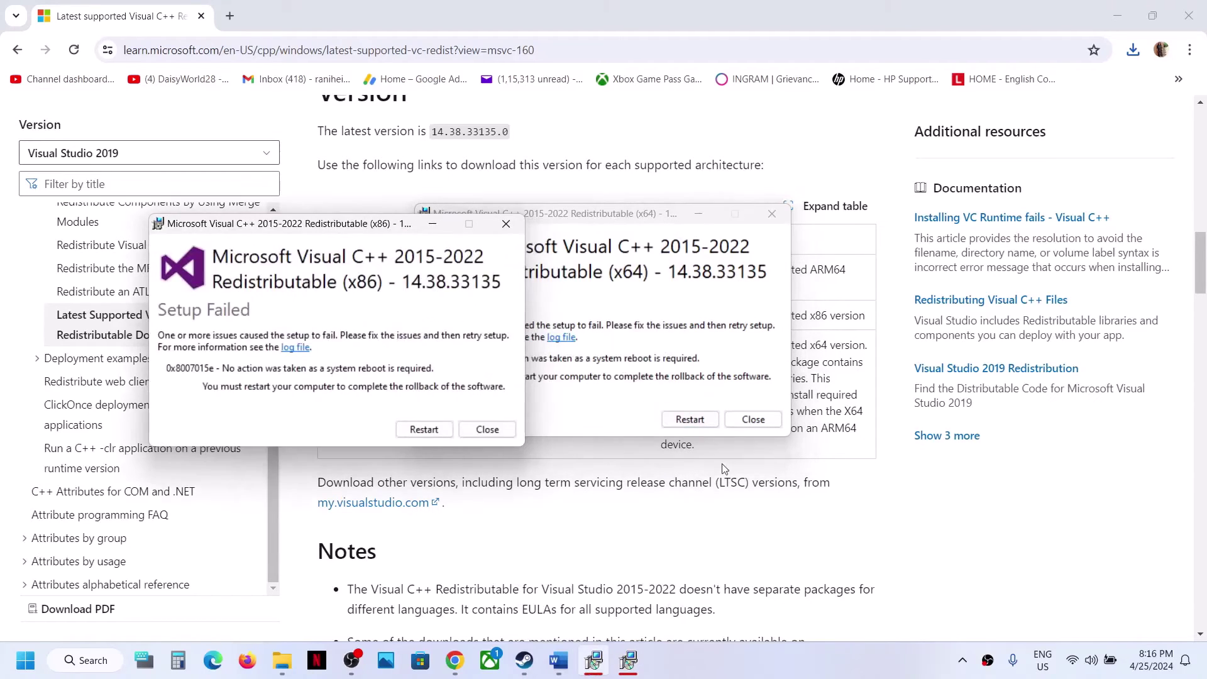
left_click(690, 419)
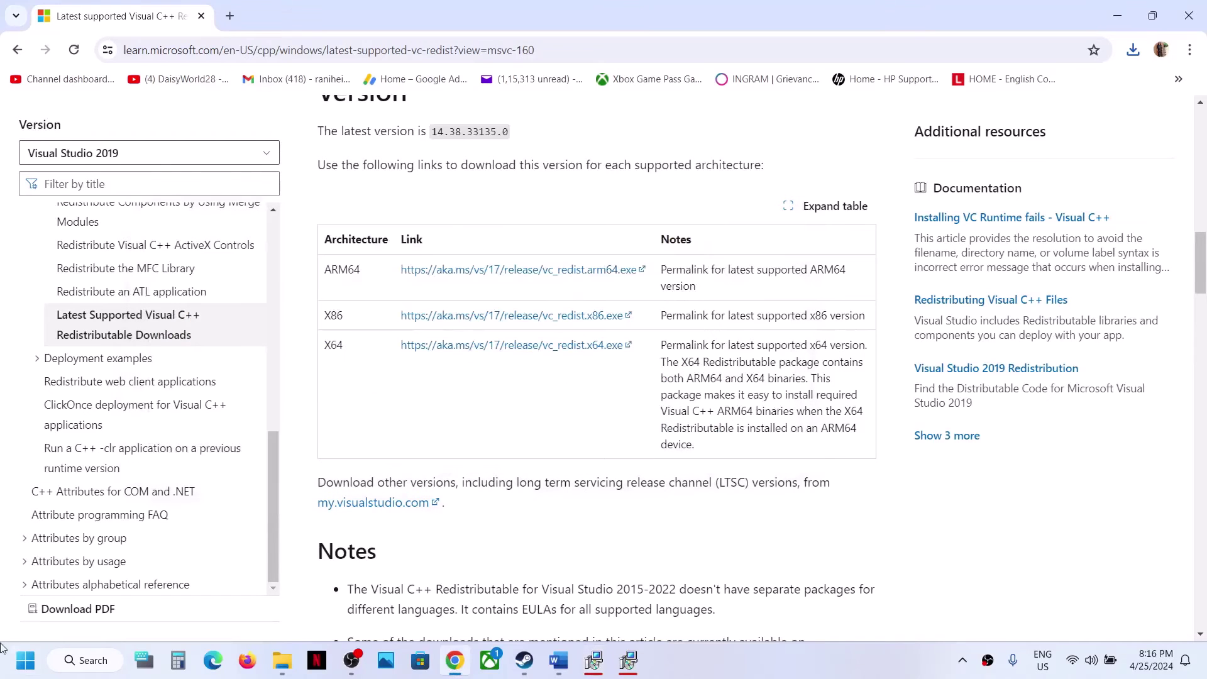
left_click(20, 670)
left_click(457, 606)
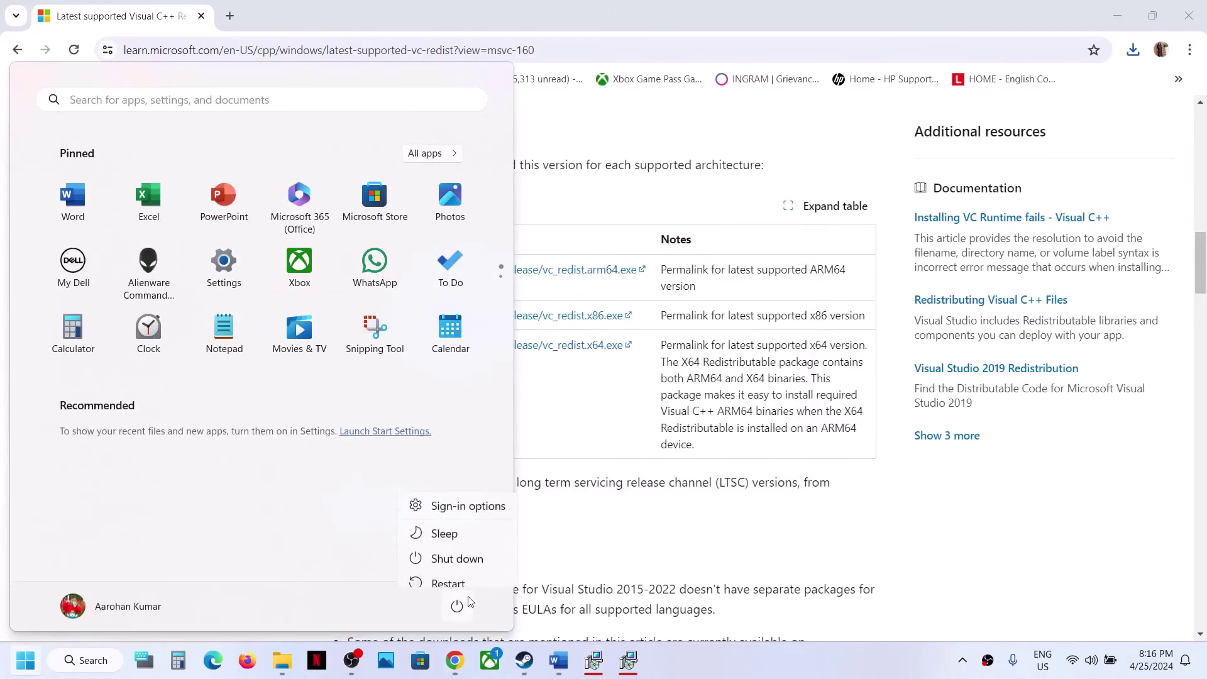
left_click(716, 553)
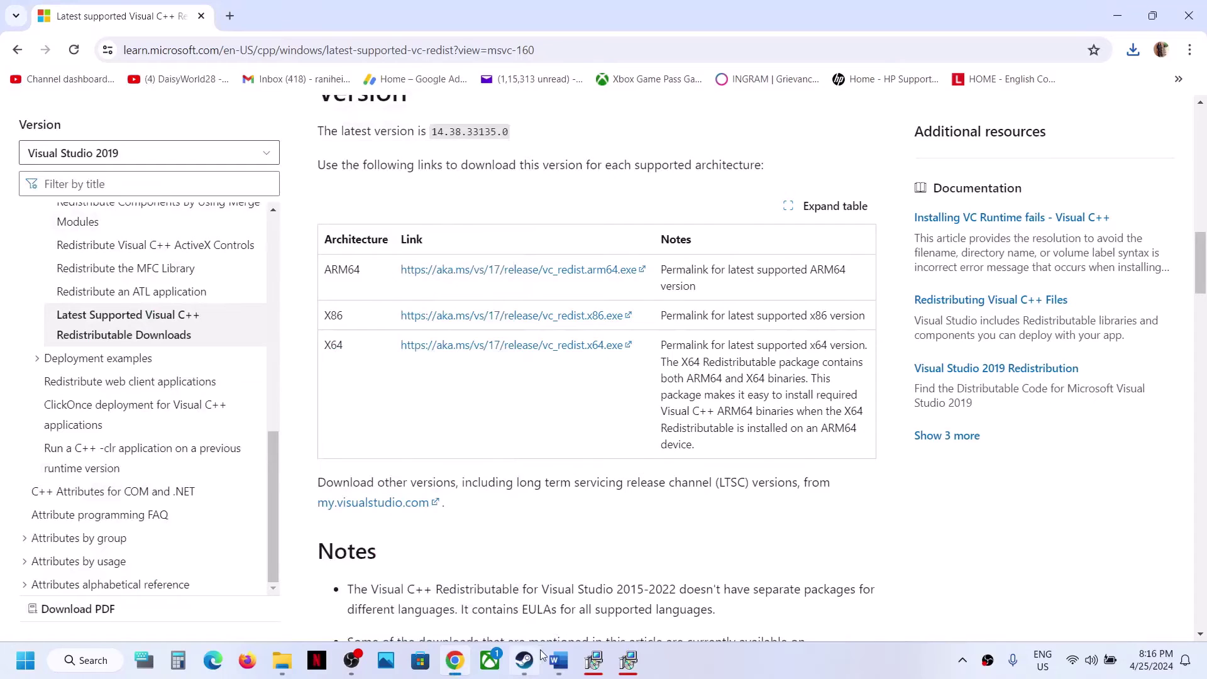
Return to the Word document and highlight Step 11 about switching to window mode and lowering video settings.
left_click(524, 660)
left_click(558, 660)
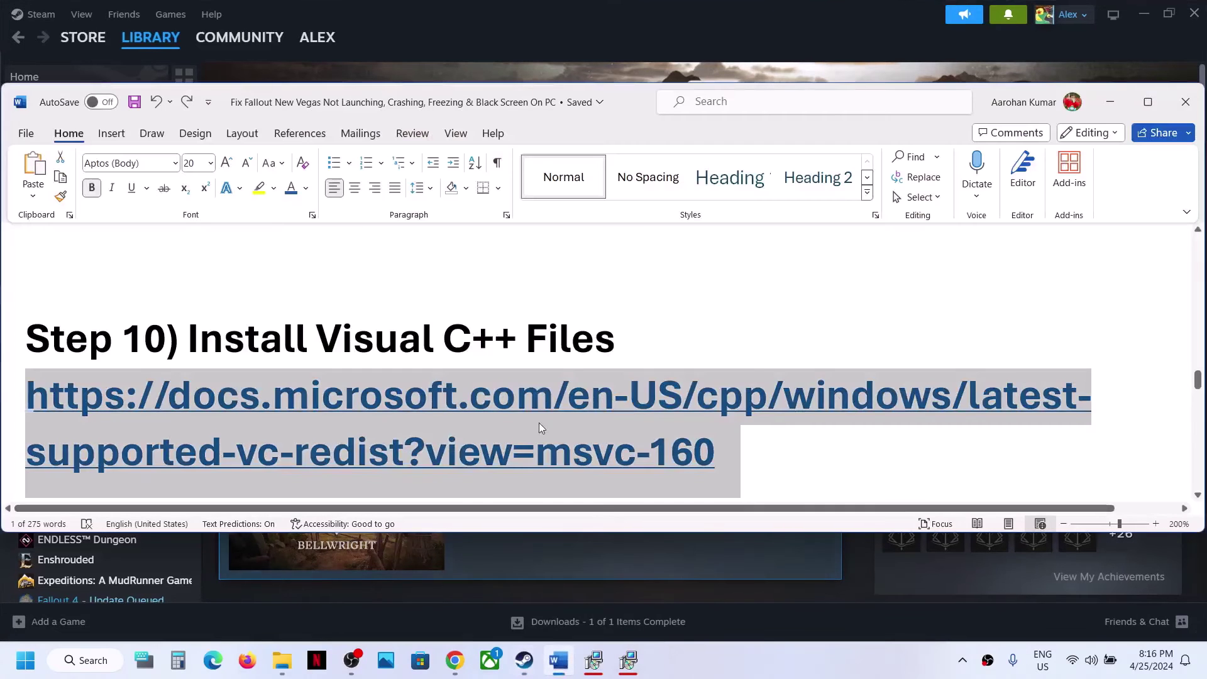
scroll(521, 413, "down", 2)
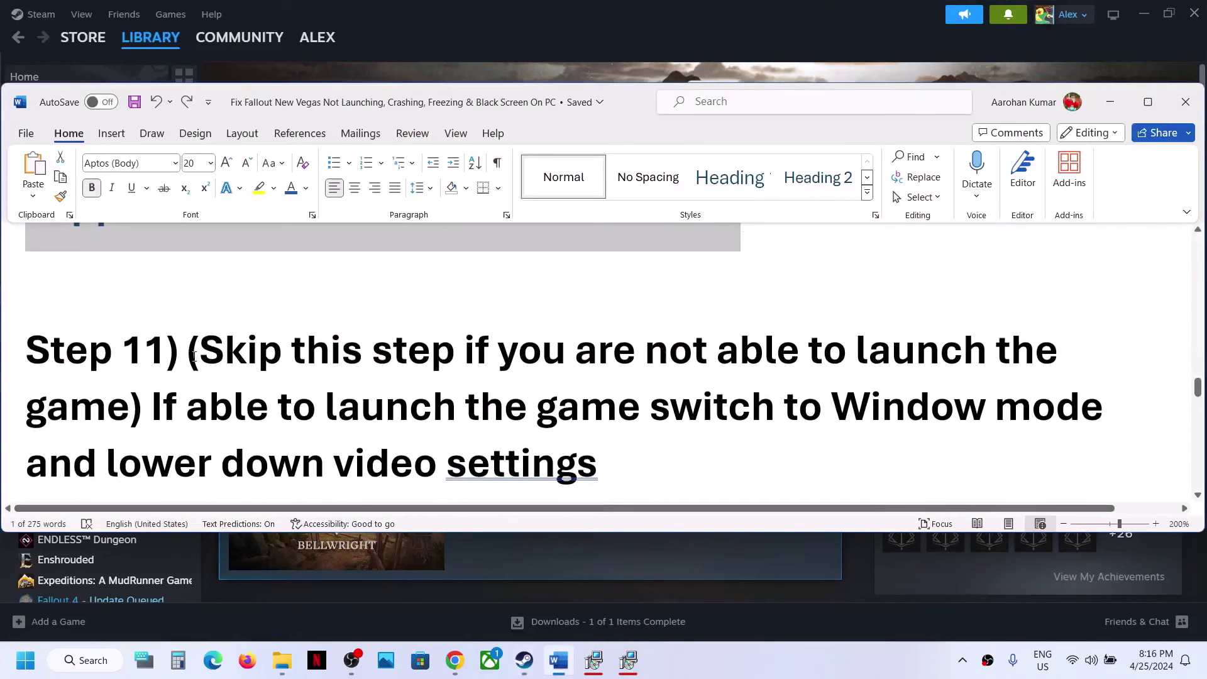
left_click_drag(195, 356, 927, 415)
left_click_drag(150, 479, 443, 465)
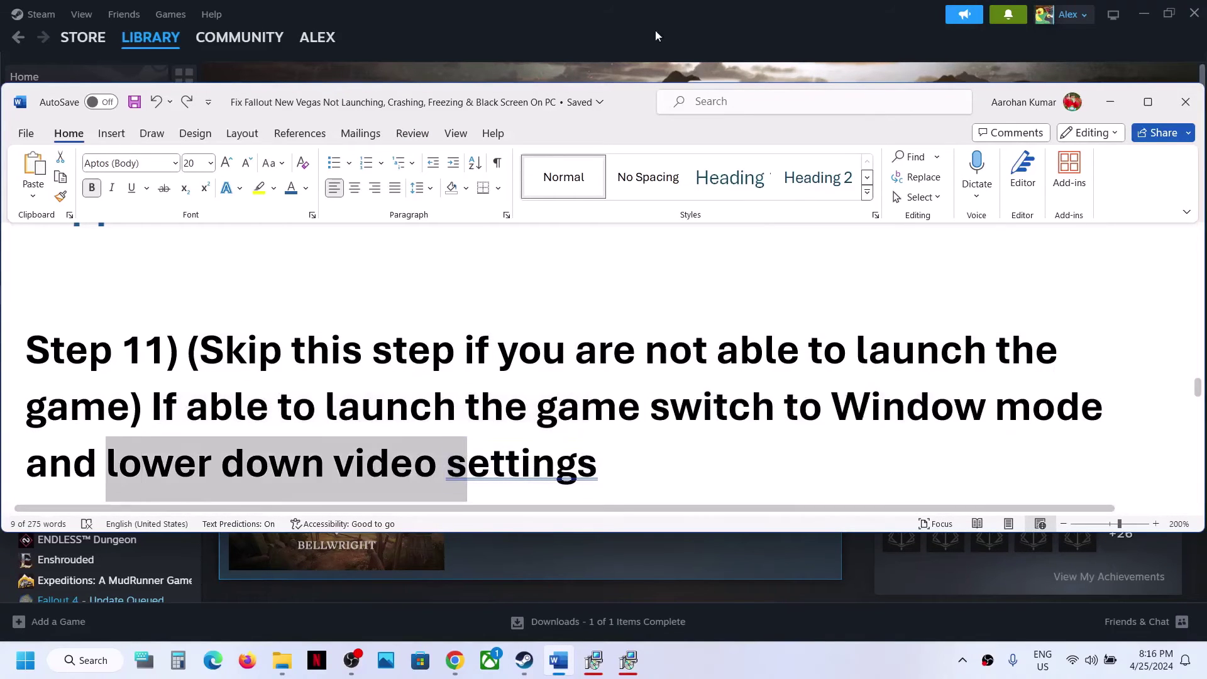
Switch to Steam and launch Bellwright from its library page.
left_click(643, 19)
left_click(306, 343)
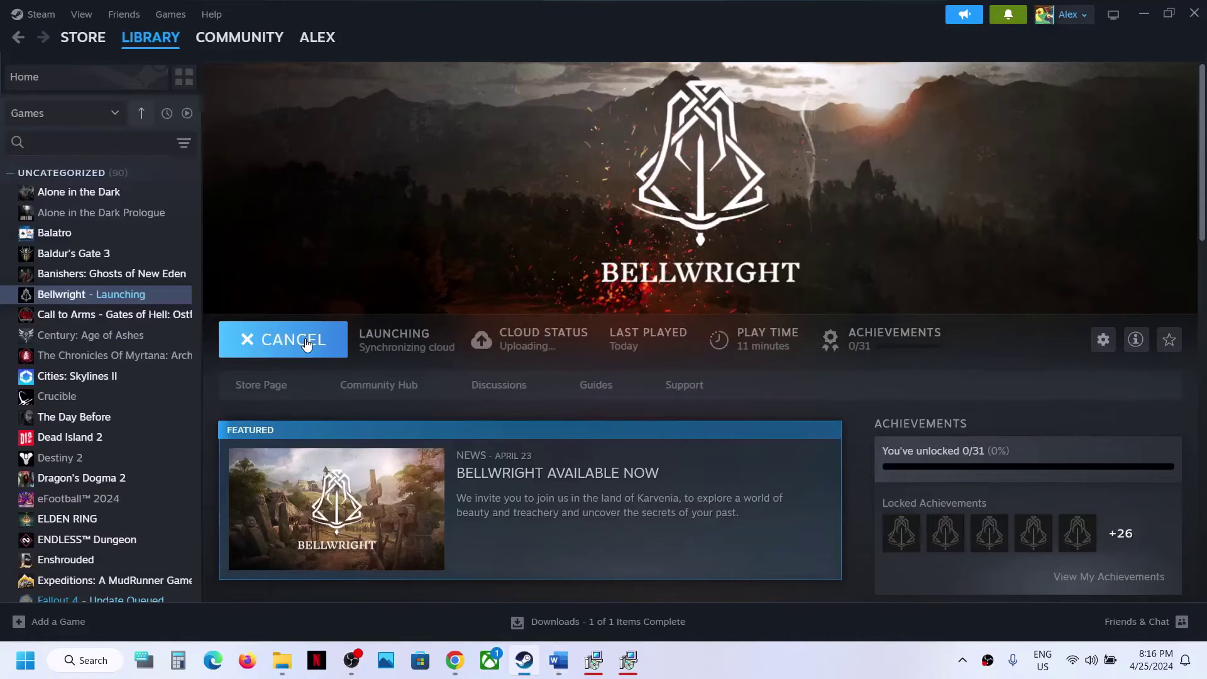